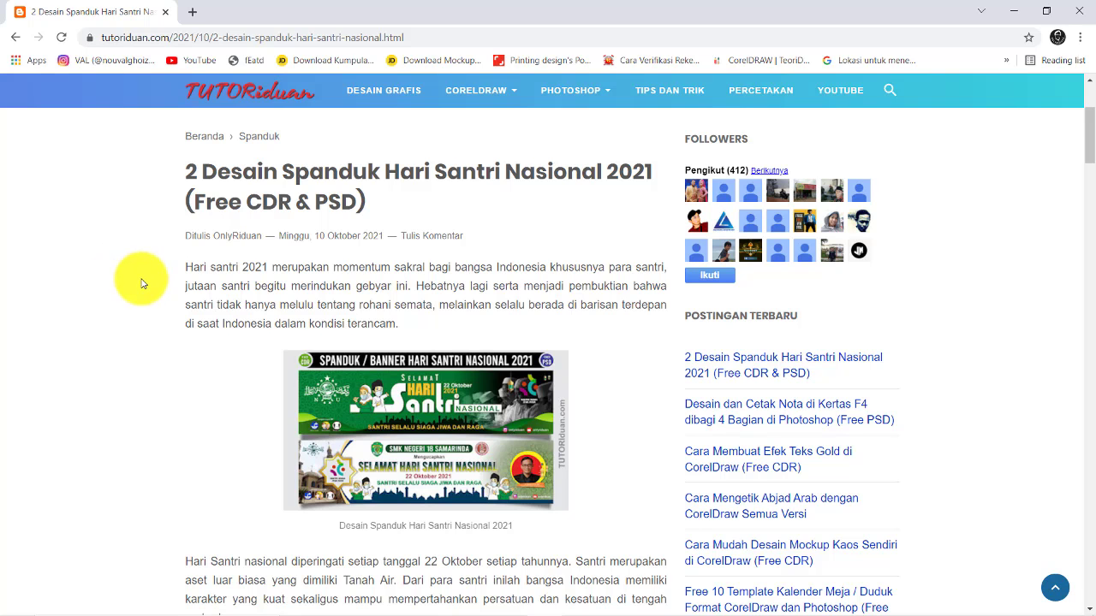
Scroll the article past the logo and Filosofi sections to '1. Desain Spanduk' and its Format CDR details.
{"action": "scroll", "coordinate": [142, 275], "scroll_direction": "down", "scroll_amount": 3}
{"action": "scroll", "coordinate": [144, 274], "scroll_direction": "down", "scroll_amount": 2}
{"action": "scroll", "coordinate": [145, 270], "scroll_direction": "down", "scroll_amount": 1}
{"action": "scroll", "coordinate": [145, 270], "scroll_direction": "down", "scroll_amount": 1}
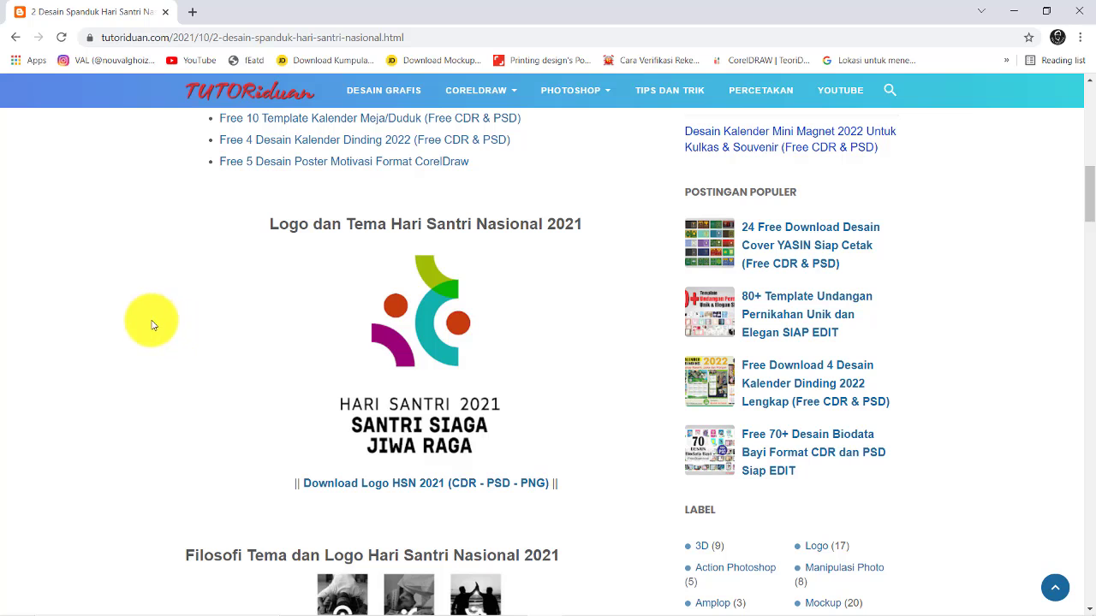
{"action": "scroll", "coordinate": [160, 312], "scroll_direction": "down", "scroll_amount": 3}
{"action": "scroll", "coordinate": [159, 315], "scroll_direction": "down", "scroll_amount": 1}
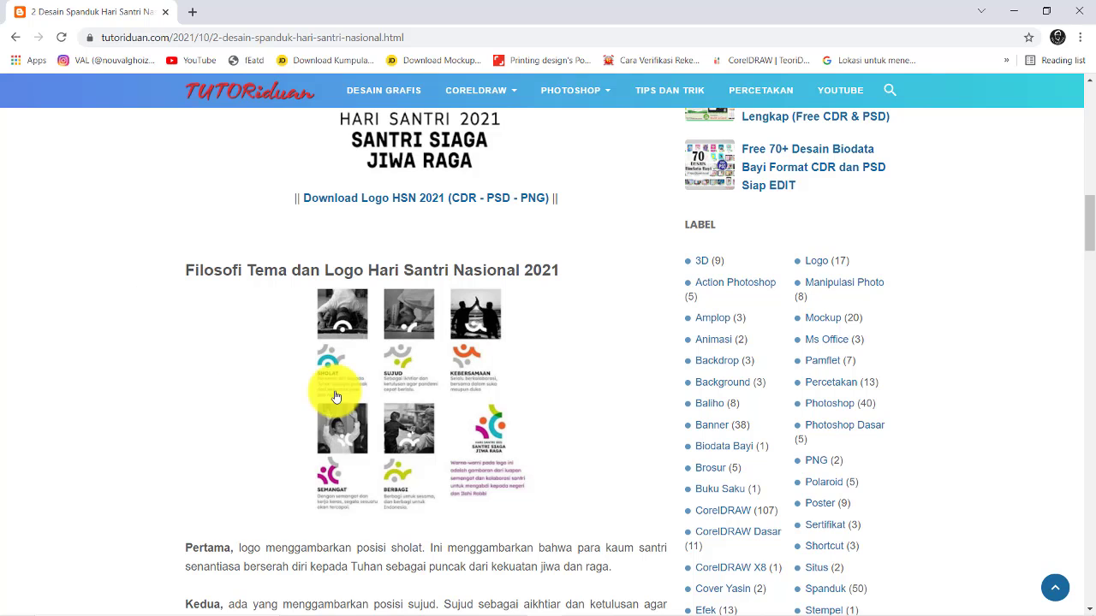
{"action": "scroll", "coordinate": [342, 330], "scroll_direction": "down", "scroll_amount": 3}
{"action": "scroll", "coordinate": [375, 327], "scroll_direction": "down", "scroll_amount": 3}
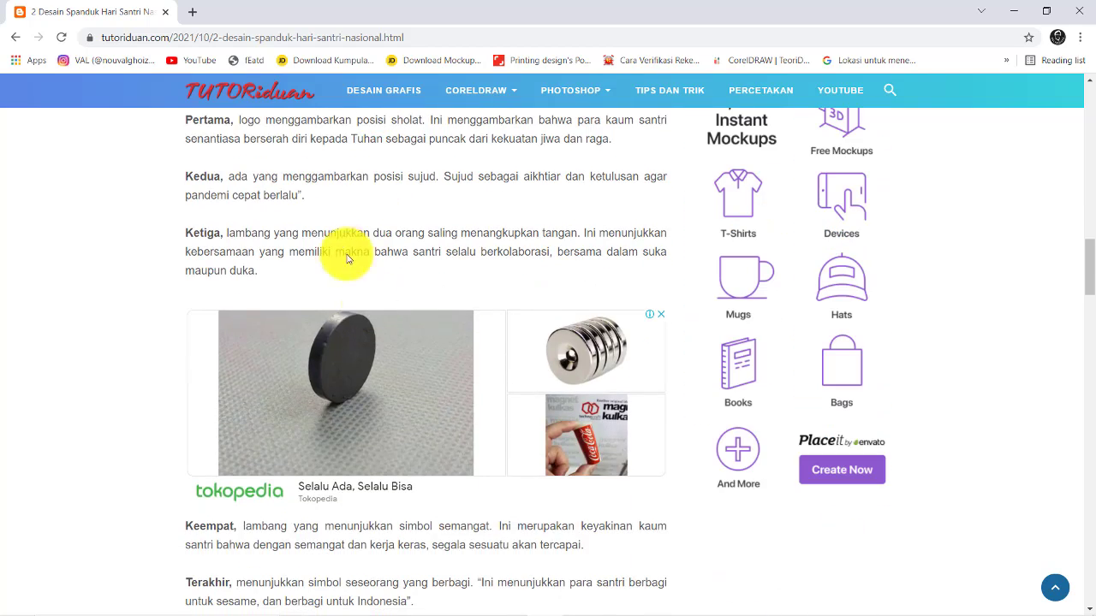
{"action": "scroll", "coordinate": [342, 252], "scroll_direction": "down", "scroll_amount": 1}
{"action": "scroll", "coordinate": [269, 245], "scroll_direction": "down", "scroll_amount": 1}
{"action": "scroll", "coordinate": [213, 295], "scroll_direction": "down", "scroll_amount": 2}
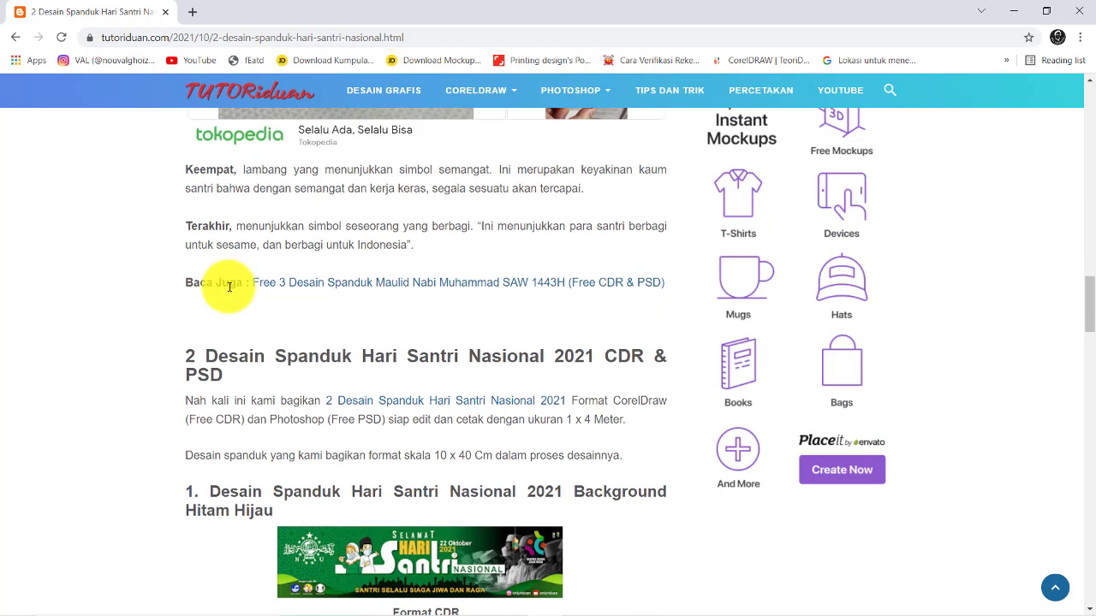
{"action": "scroll", "coordinate": [228, 286], "scroll_direction": "down", "scroll_amount": 1}
{"action": "scroll", "coordinate": [228, 286], "scroll_direction": "down", "scroll_amount": 1}
{"action": "scroll", "coordinate": [230, 282], "scroll_direction": "down", "scroll_amount": 1}
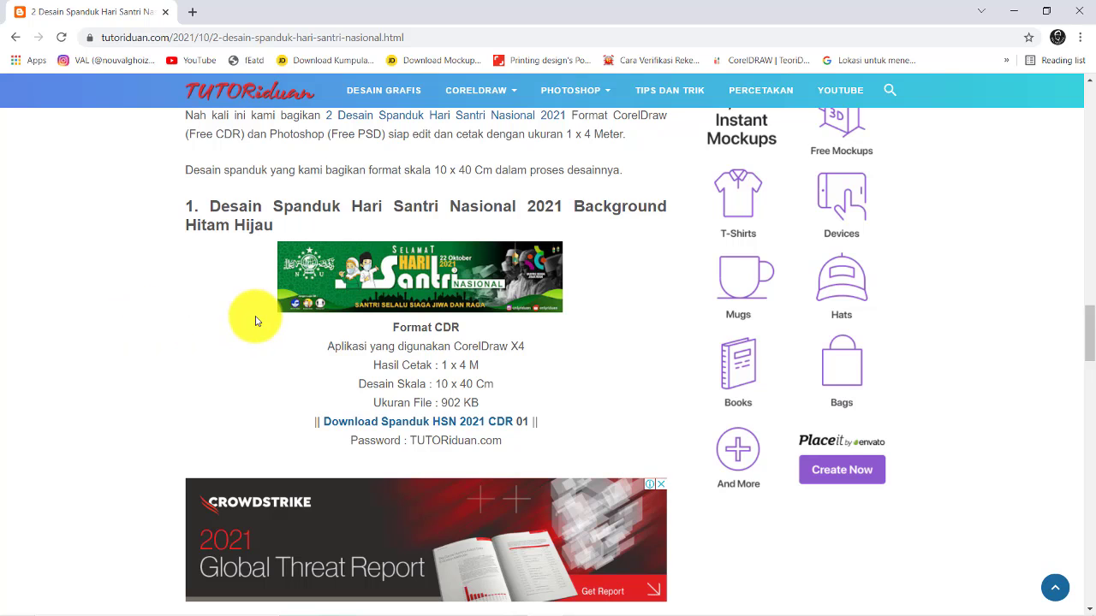
{"action": "left_click", "coordinate": [419, 272]}
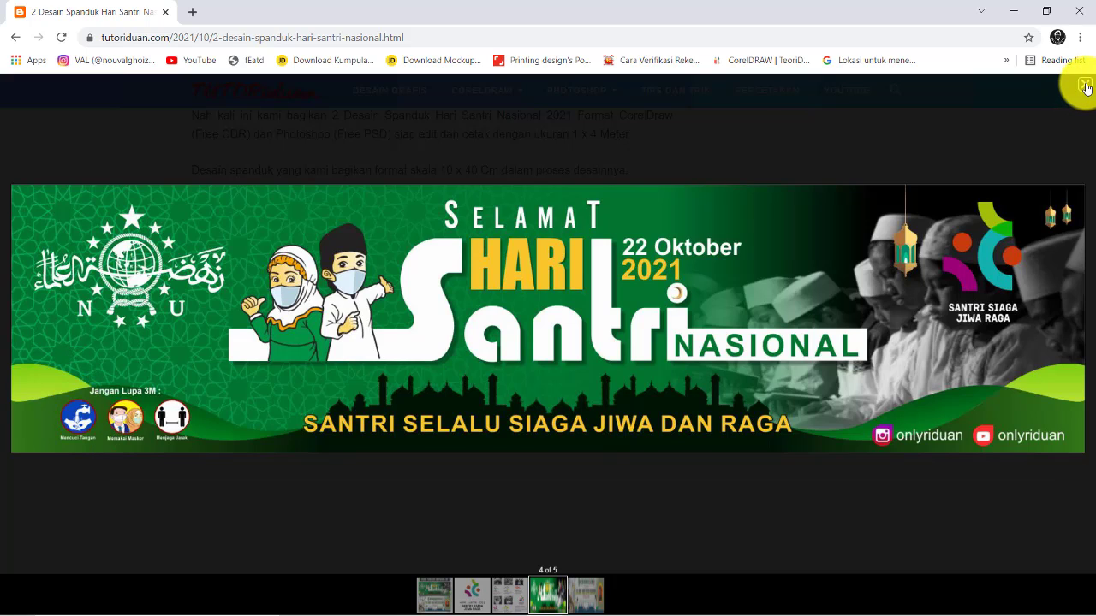
{"action": "left_click", "coordinate": [1085, 86]}
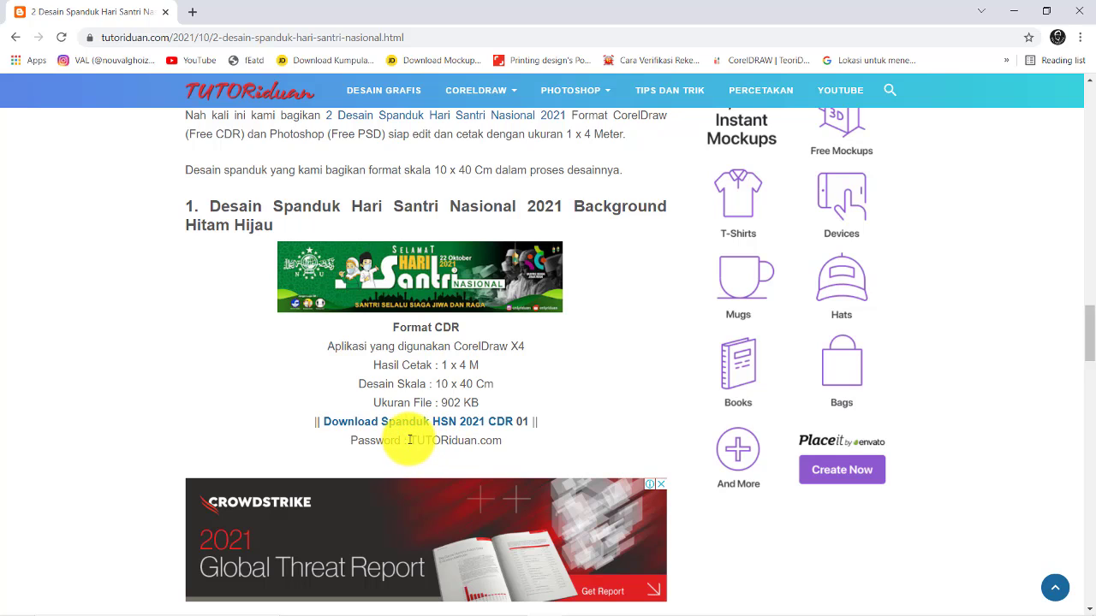
{"action": "left_click_drag", "start_coordinate": [409, 440], "coordinate": [505, 447]}
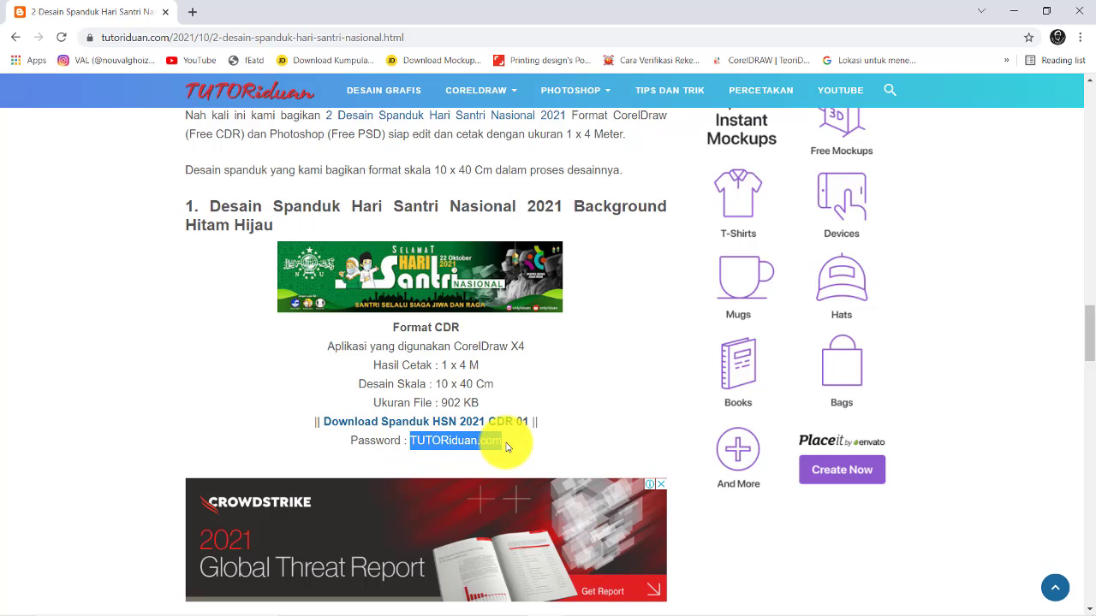
{"action": "left_click", "coordinate": [506, 447]}
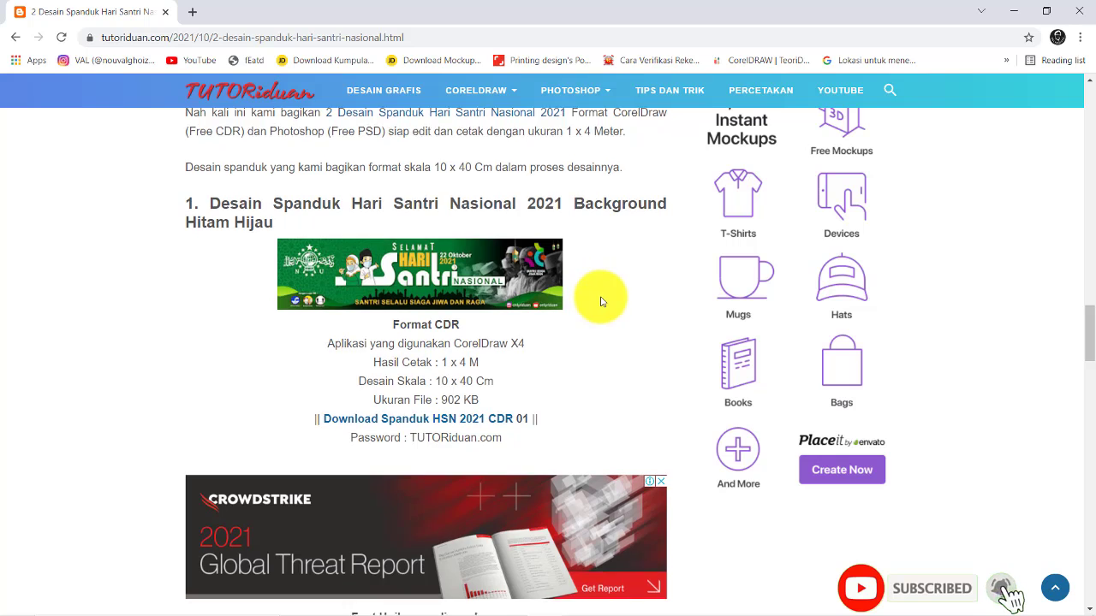
Scroll past Format PSD to the 'Background Putih' design with its CDR 02 and PSD 02 downloads.
{"action": "scroll", "coordinate": [602, 301], "scroll_direction": "down", "scroll_amount": 3}
{"action": "scroll", "coordinate": [601, 302], "scroll_direction": "down", "scroll_amount": 2}
{"action": "scroll", "coordinate": [602, 301], "scroll_direction": "down", "scroll_amount": 1}
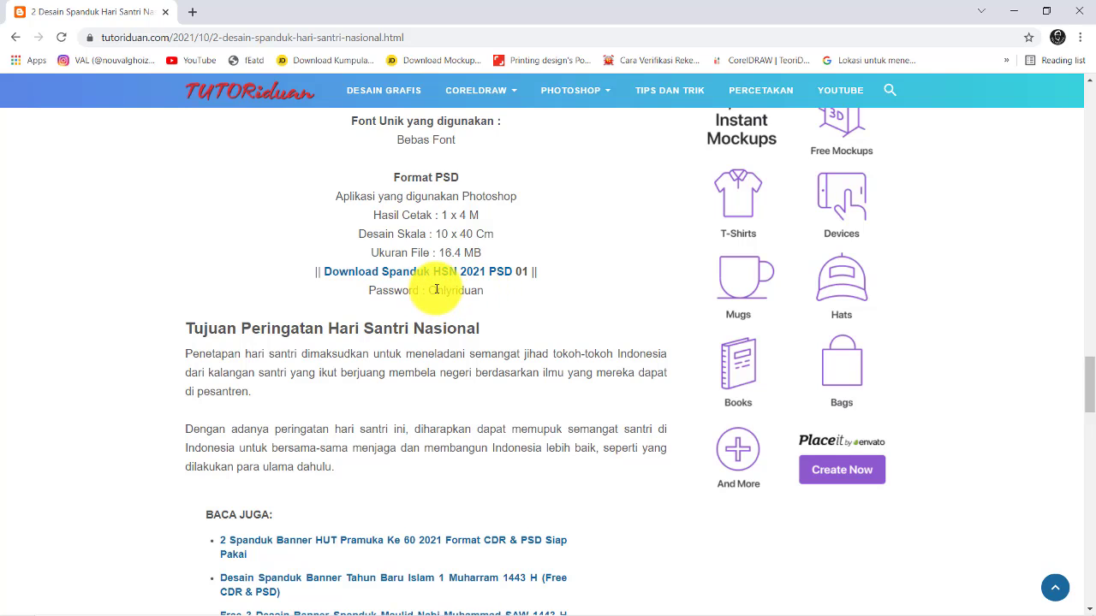
{"action": "scroll", "coordinate": [514, 262], "scroll_direction": "down", "scroll_amount": 1}
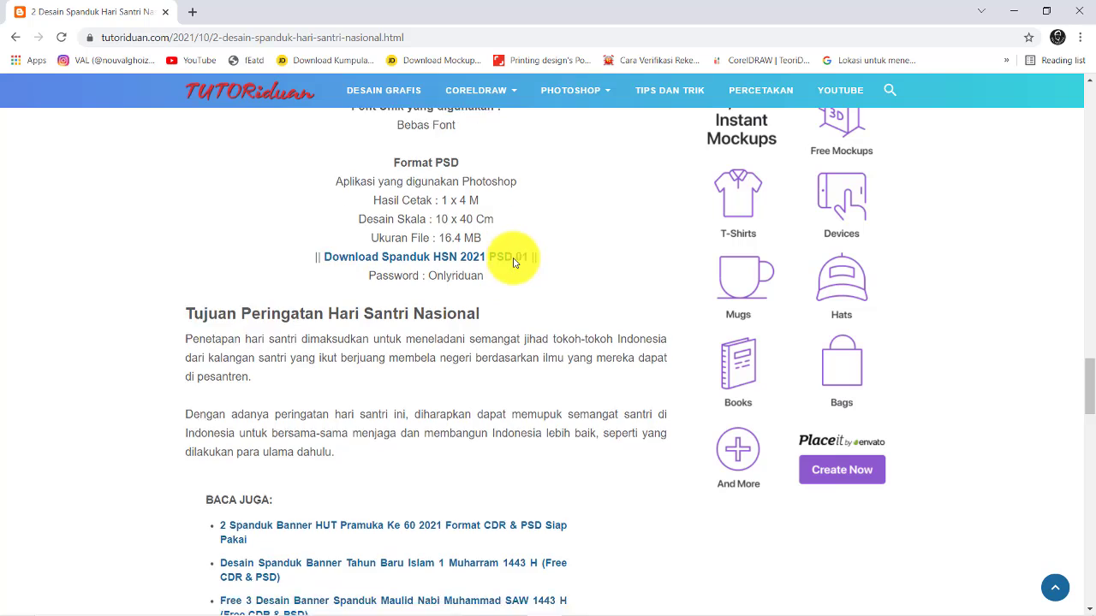
{"action": "scroll", "coordinate": [515, 263], "scroll_direction": "down", "scroll_amount": 4}
{"action": "scroll", "coordinate": [515, 262], "scroll_direction": "down", "scroll_amount": 2}
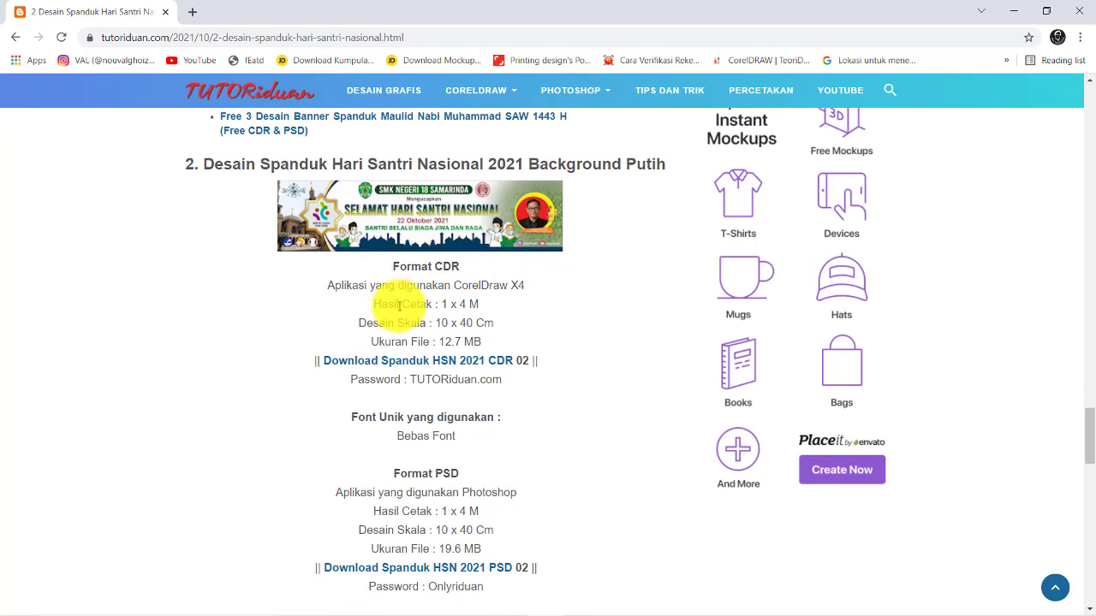
Preview the white-background banner at full size, then close the lightbox.
{"action": "left_click", "coordinate": [453, 232]}
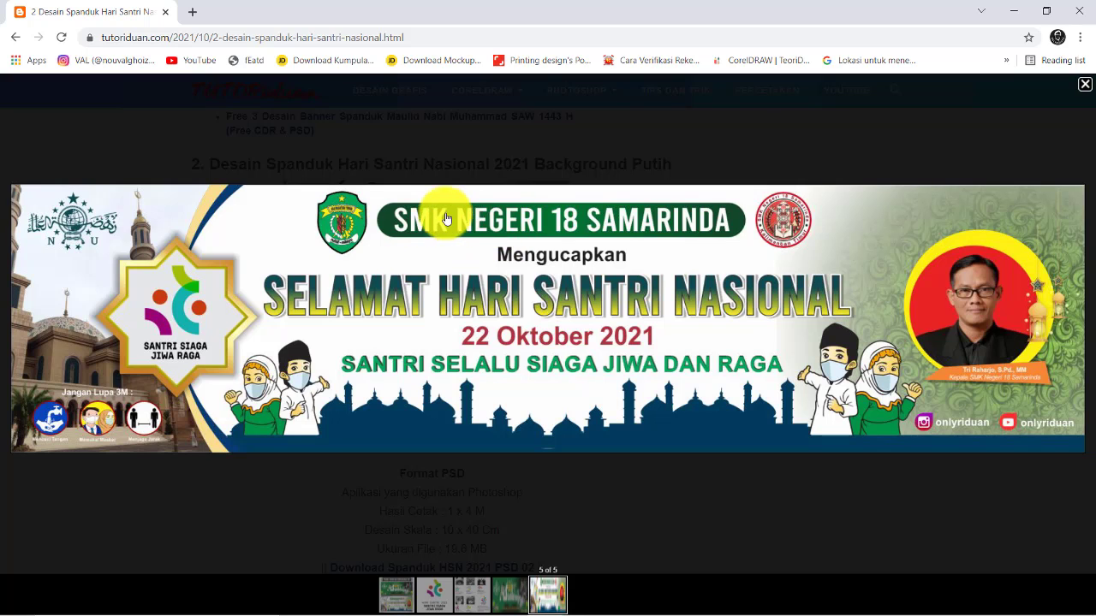
{"action": "left_click", "coordinate": [1084, 84]}
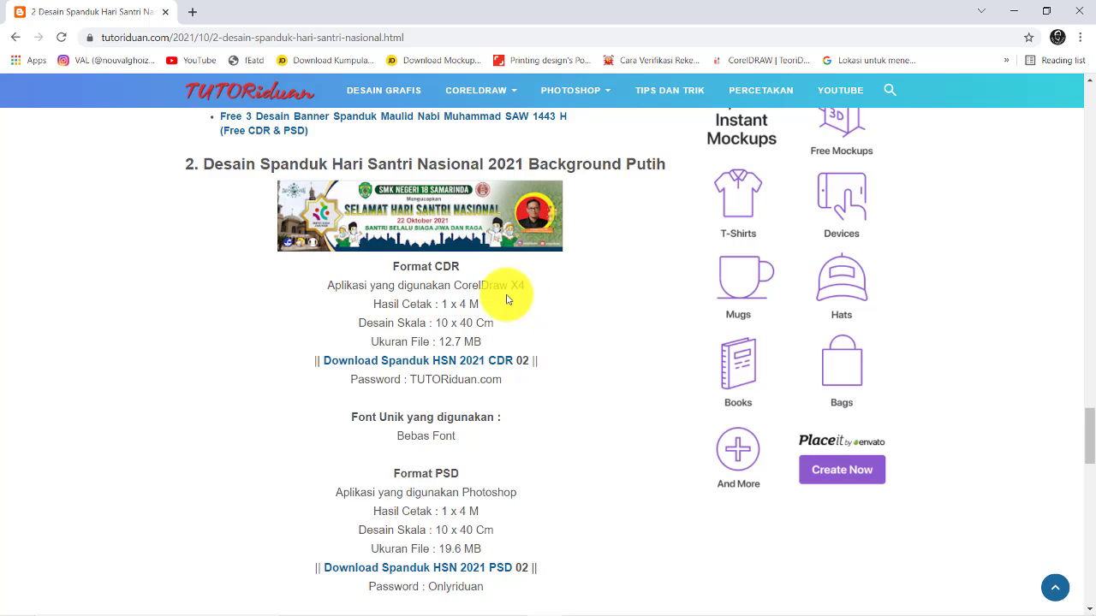
{"action": "scroll", "coordinate": [508, 299], "scroll_direction": "down", "scroll_amount": 1}
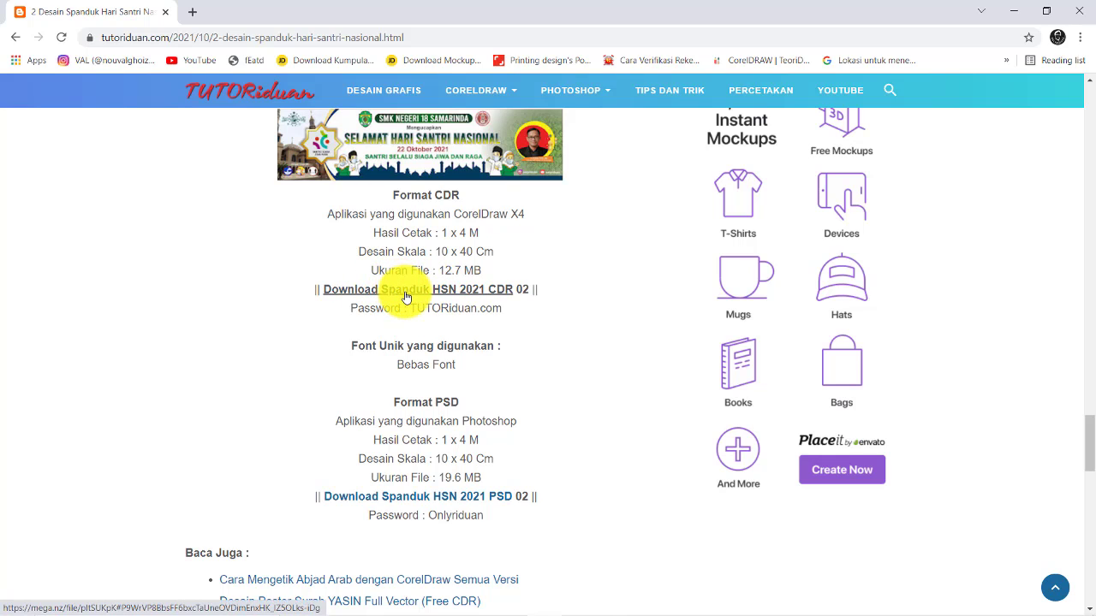
{"action": "scroll", "coordinate": [587, 325], "scroll_direction": "down", "scroll_amount": 3}
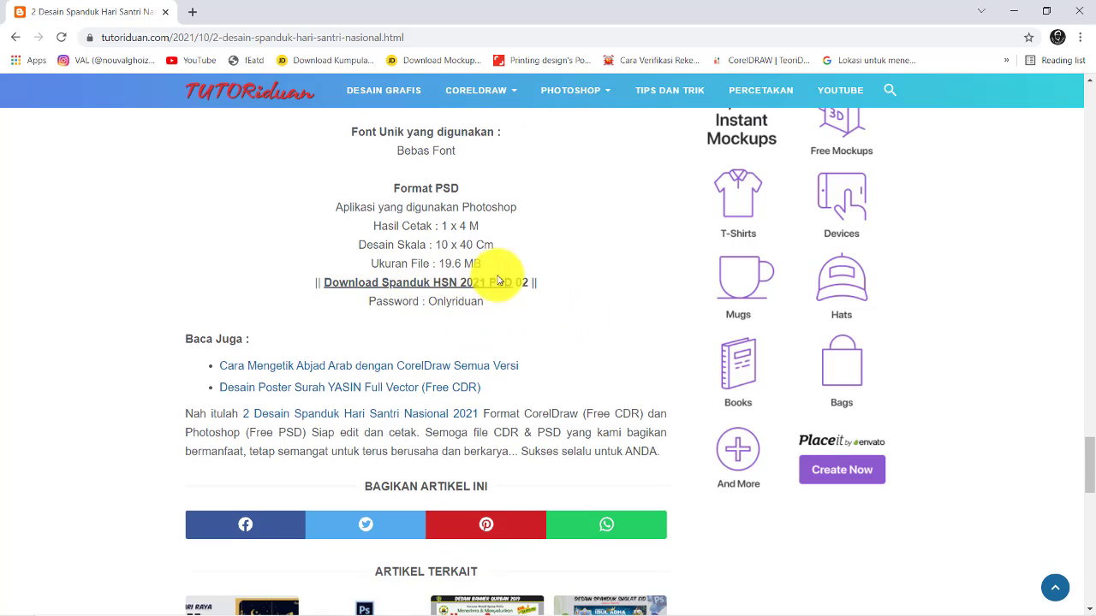
Scroll back up to the article introduction and the Hari Santri 2021 logo section.
{"action": "scroll", "coordinate": [582, 287], "scroll_direction": "up", "scroll_amount": 3}
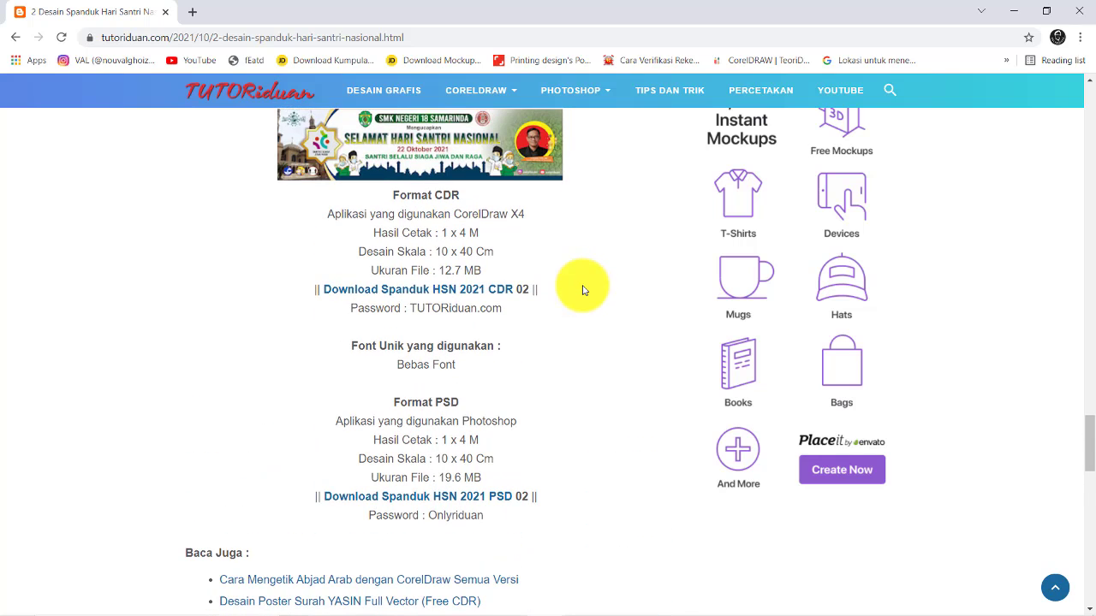
{"action": "scroll", "coordinate": [582, 291], "scroll_direction": "up", "scroll_amount": 2}
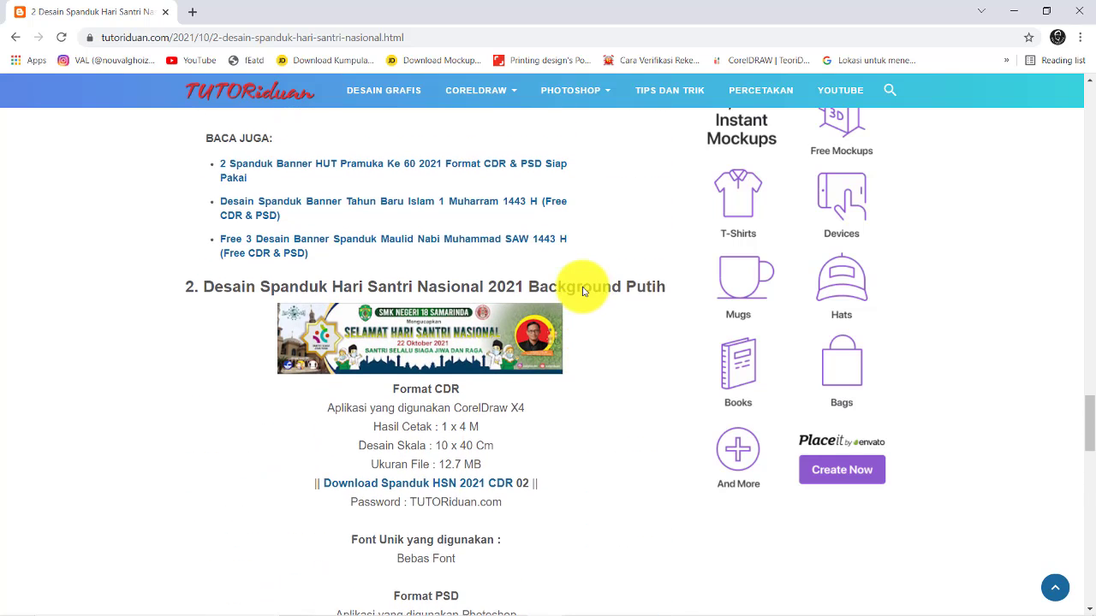
{"action": "scroll", "coordinate": [582, 291], "scroll_direction": "up", "scroll_amount": 1}
{"action": "scroll", "coordinate": [582, 291], "scroll_direction": "up", "scroll_amount": 2}
{"action": "scroll", "coordinate": [582, 291], "scroll_direction": "up", "scroll_amount": 2}
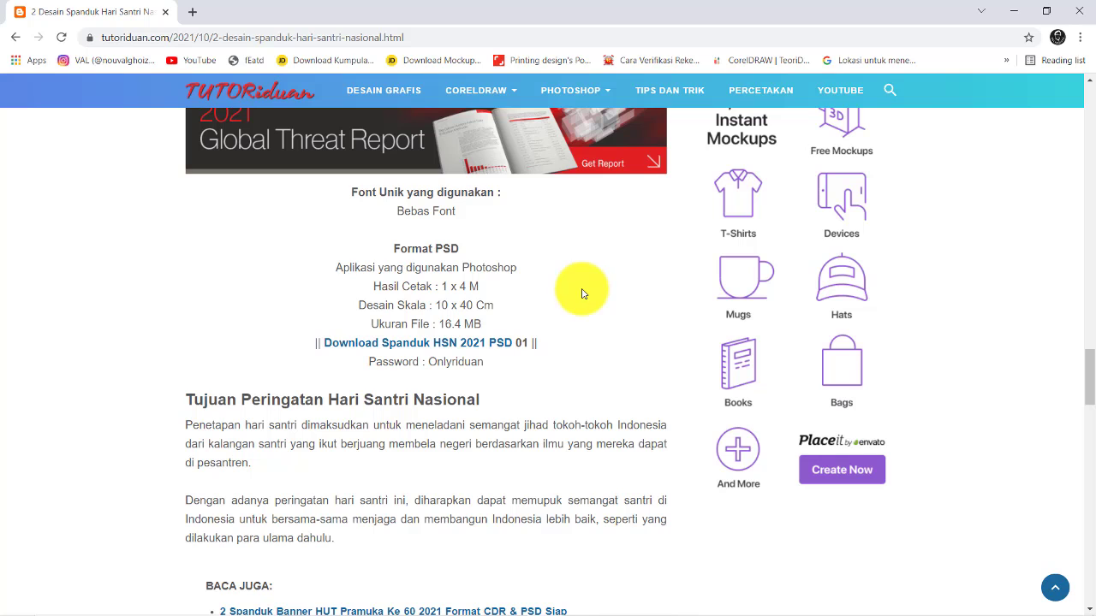
{"action": "scroll", "coordinate": [580, 294], "scroll_direction": "up", "scroll_amount": 3}
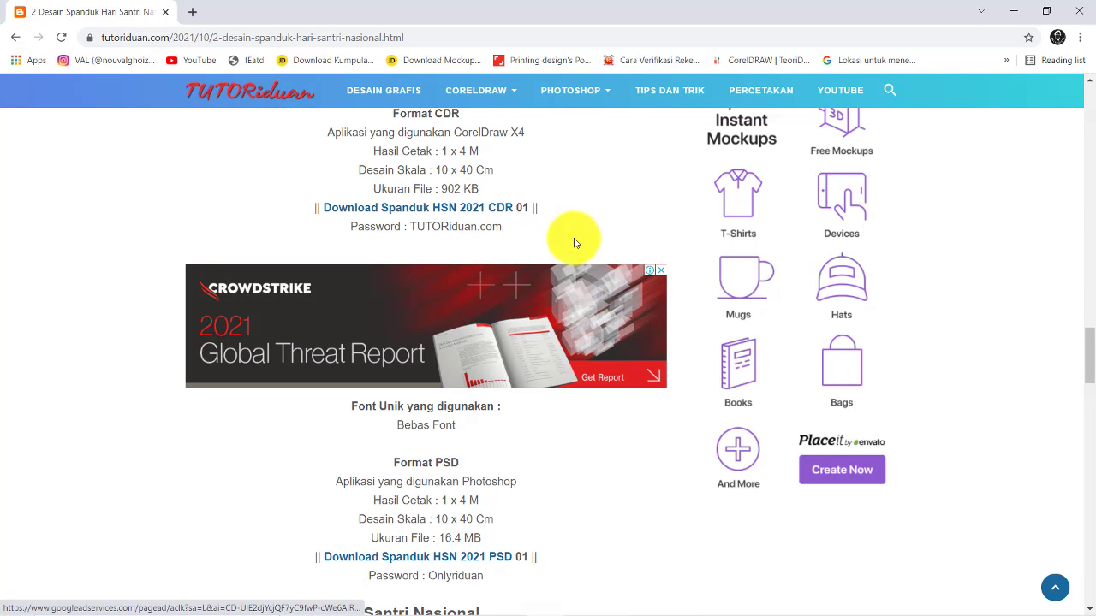
{"action": "scroll", "coordinate": [582, 274], "scroll_direction": "up", "scroll_amount": 2}
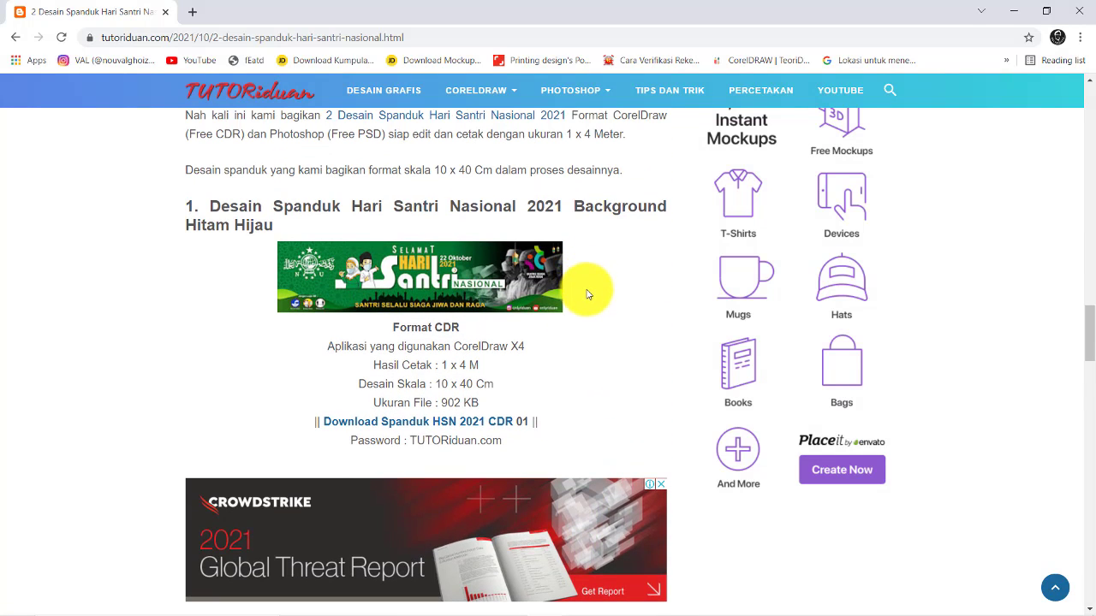
{"action": "scroll", "coordinate": [587, 294], "scroll_direction": "up", "scroll_amount": 2}
{"action": "scroll", "coordinate": [587, 294], "scroll_direction": "up", "scroll_amount": 2}
{"action": "scroll", "coordinate": [587, 293], "scroll_direction": "up", "scroll_amount": 3}
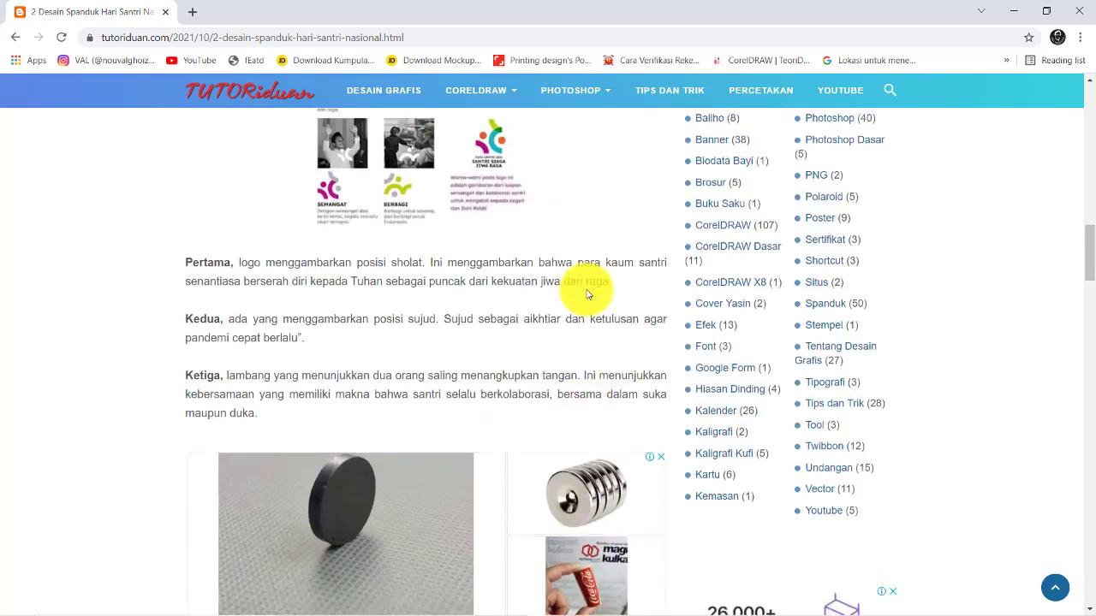
{"action": "scroll", "coordinate": [587, 294], "scroll_direction": "up", "scroll_amount": 3}
{"action": "scroll", "coordinate": [587, 293], "scroll_direction": "up", "scroll_amount": 2}
{"action": "scroll", "coordinate": [587, 293], "scroll_direction": "up", "scroll_amount": 2}
{"action": "scroll", "coordinate": [587, 294], "scroll_direction": "up", "scroll_amount": 3}
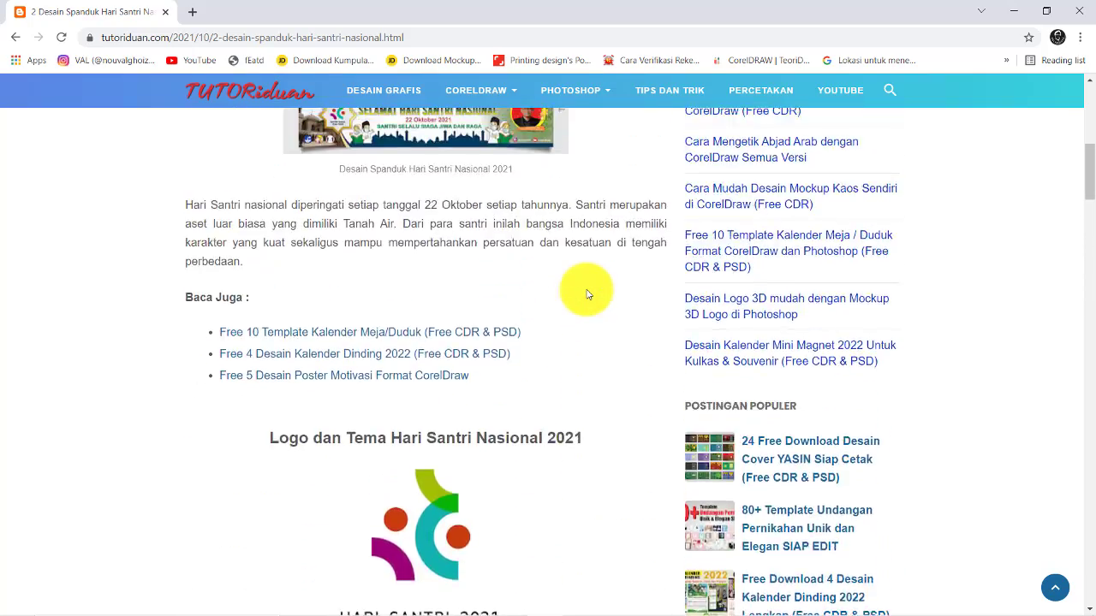
{"action": "scroll", "coordinate": [587, 293], "scroll_direction": "up", "scroll_amount": 1}
{"action": "scroll", "coordinate": [587, 293], "scroll_direction": "up", "scroll_amount": 1}
{"action": "scroll", "coordinate": [587, 293], "scroll_direction": "up", "scroll_amount": 1}
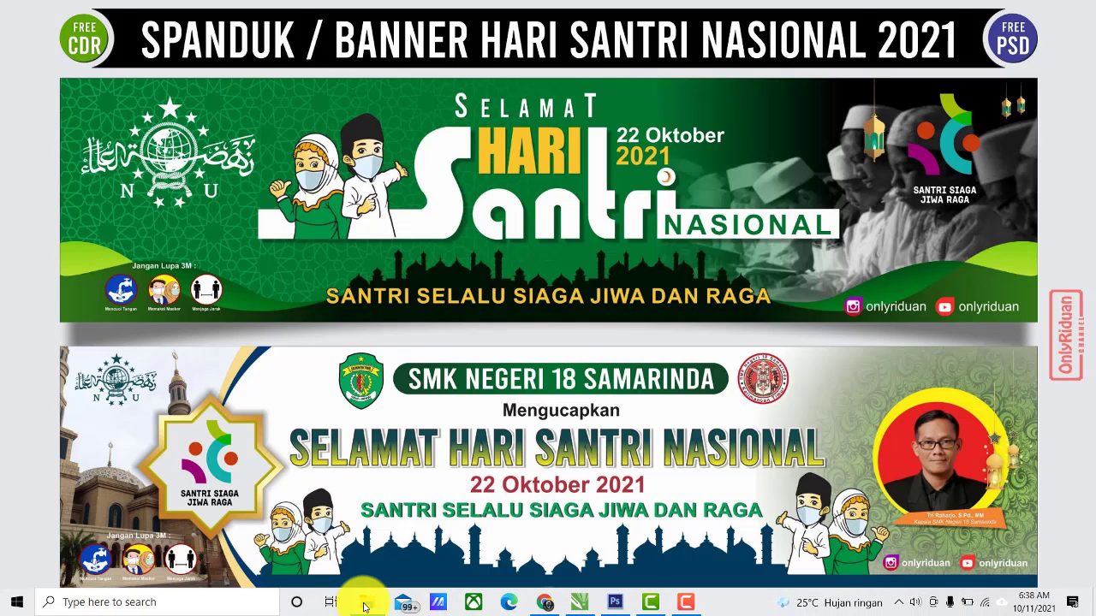
Open the Hari Santri File folder and extract the LOGO HARI SANTRI NASIONAL 2021 KEMENAG archive with its password.
{"action": "left_click", "coordinate": [363, 606]}
{"action": "left_click", "coordinate": [482, 238]}
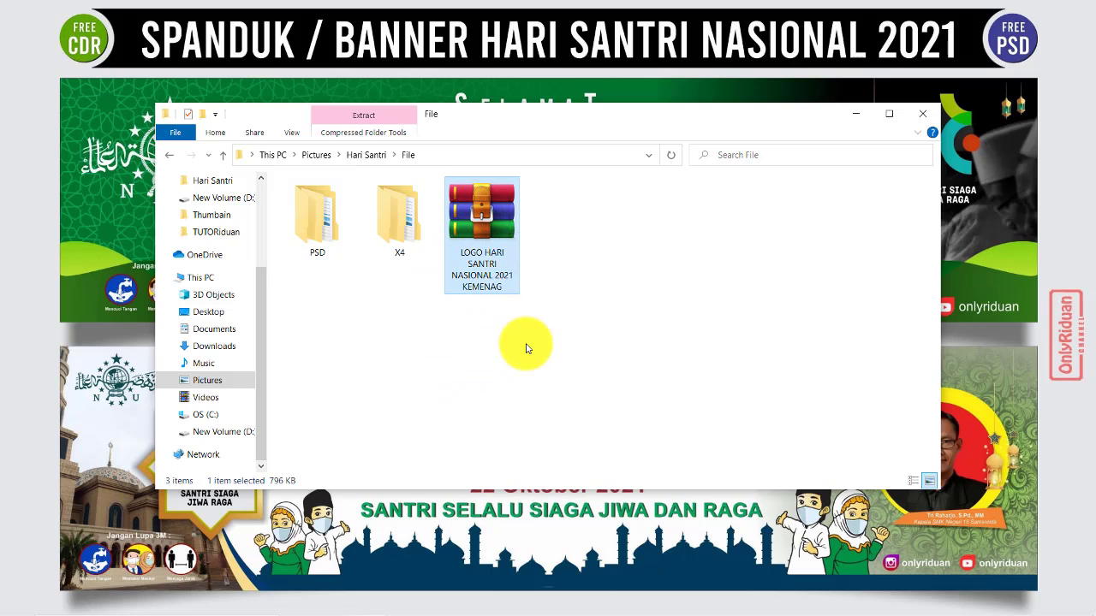
{"action": "right_click", "coordinate": [492, 233]}
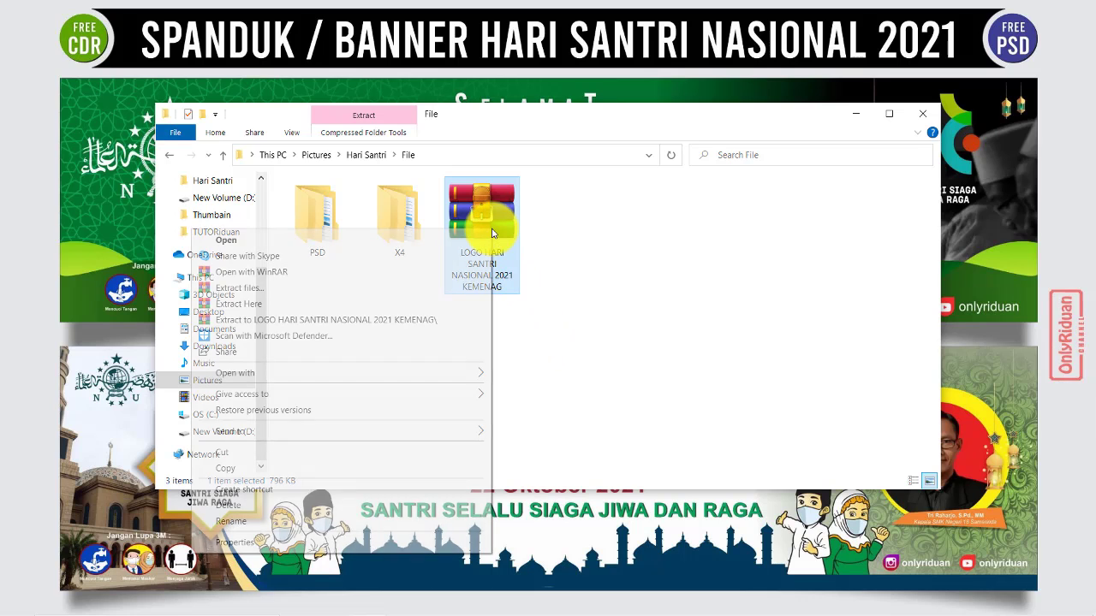
{"action": "left_click", "coordinate": [248, 303]}
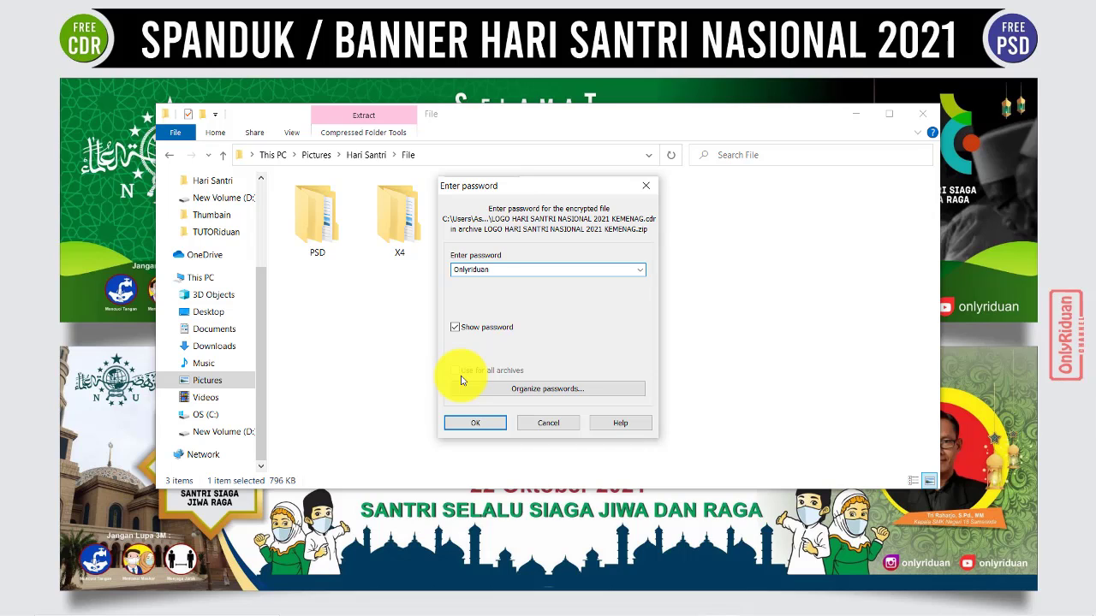
{"action": "left_click", "coordinate": [475, 424]}
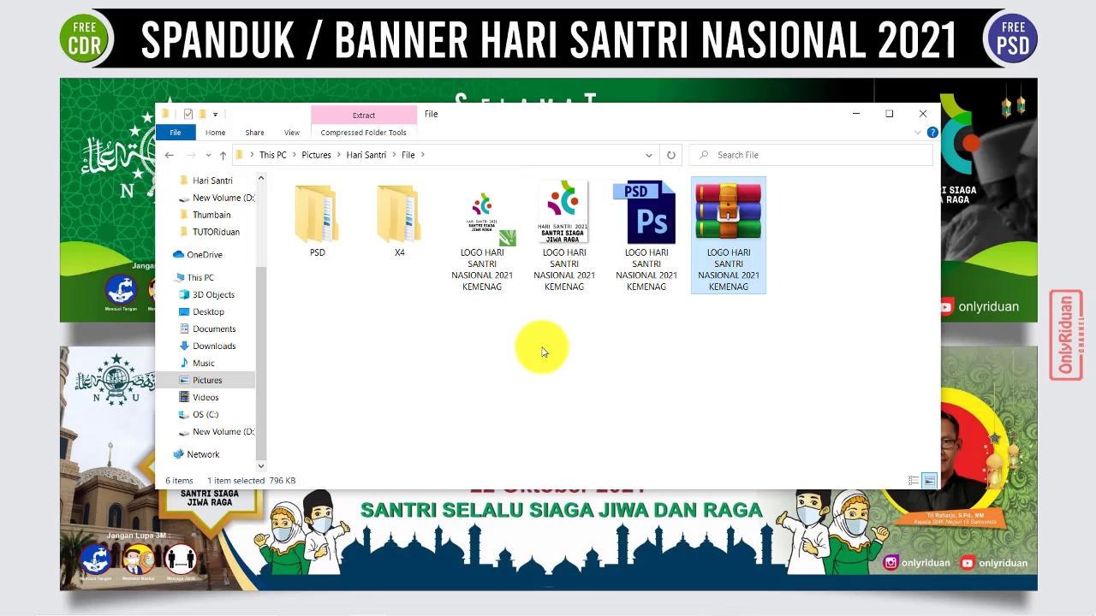
Select the first extracted logo file, then clear the selection.
{"action": "left_click", "coordinate": [566, 336]}
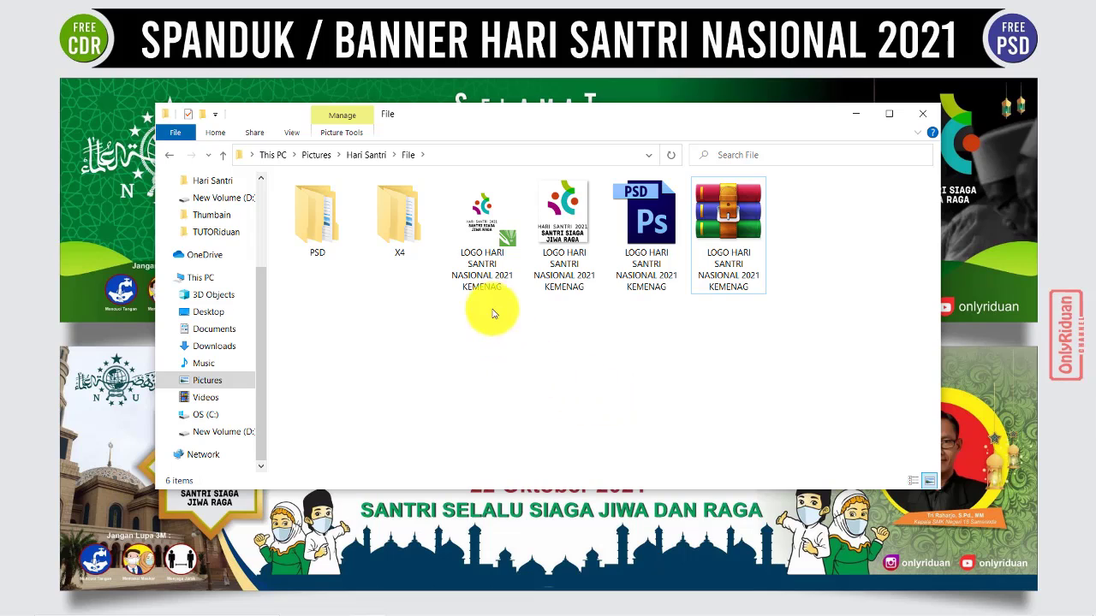
{"action": "left_click", "coordinate": [474, 216]}
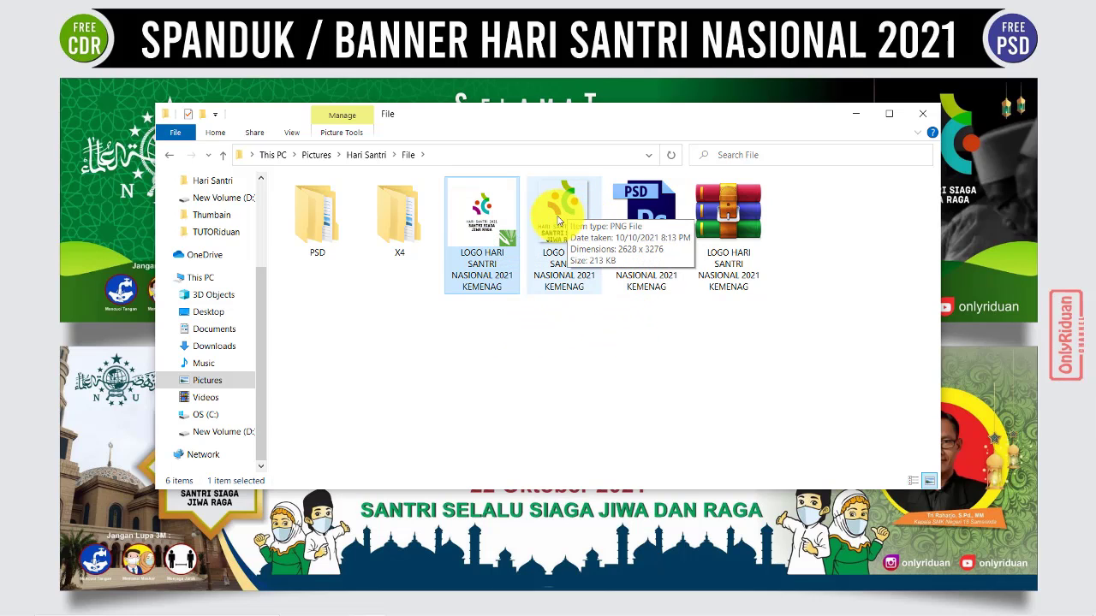
{"action": "left_click", "coordinate": [643, 351]}
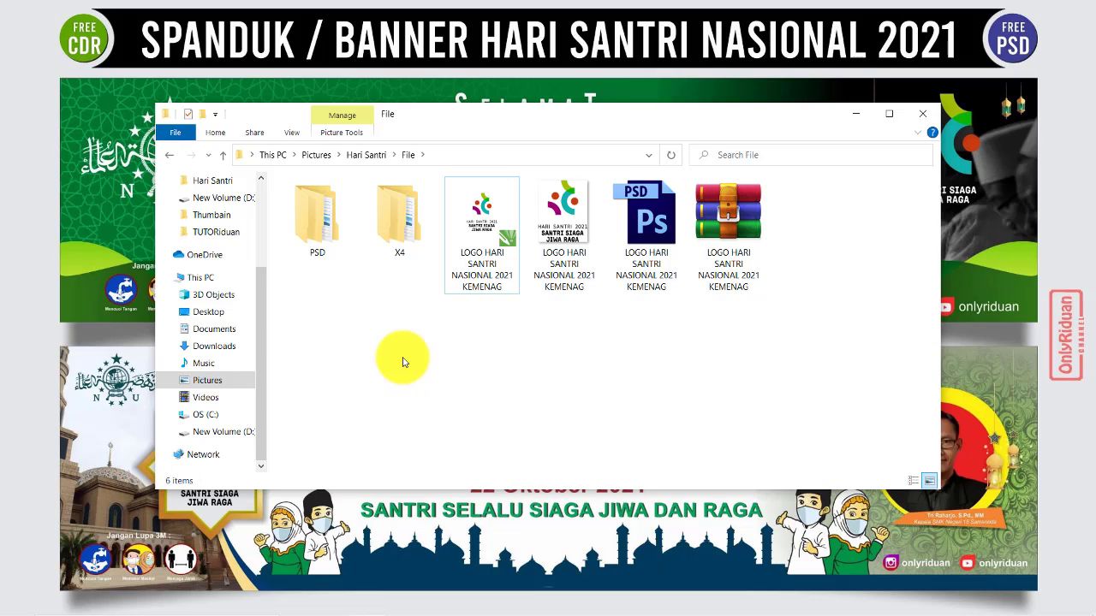
In the X4 folder, extract the first CorelDRAW banner archive here with its password.
{"action": "double_click", "coordinate": [402, 226]}
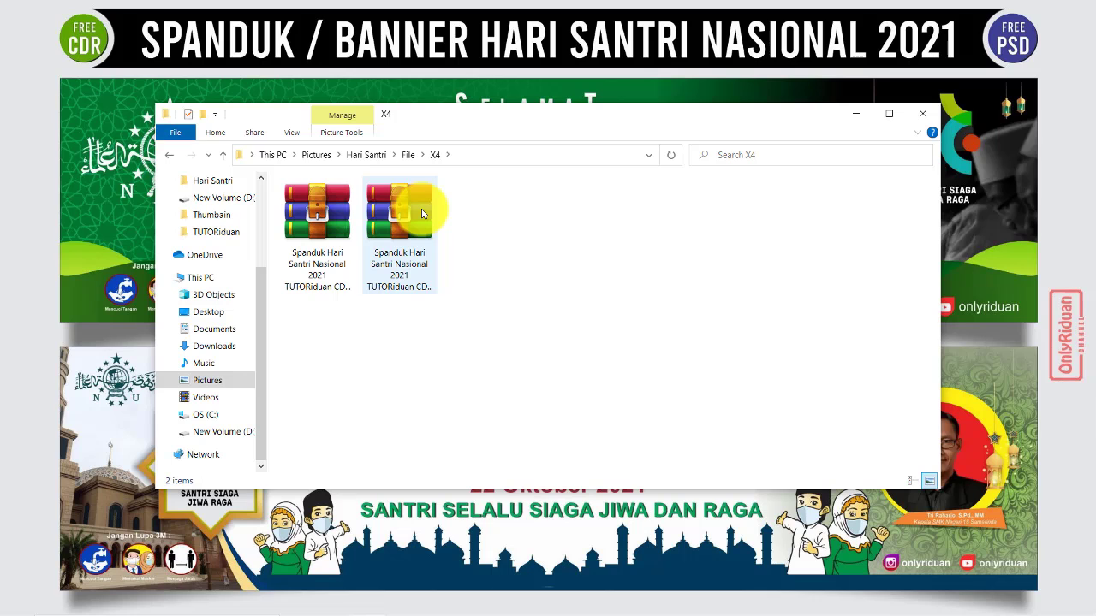
{"action": "right_click", "coordinate": [322, 224]}
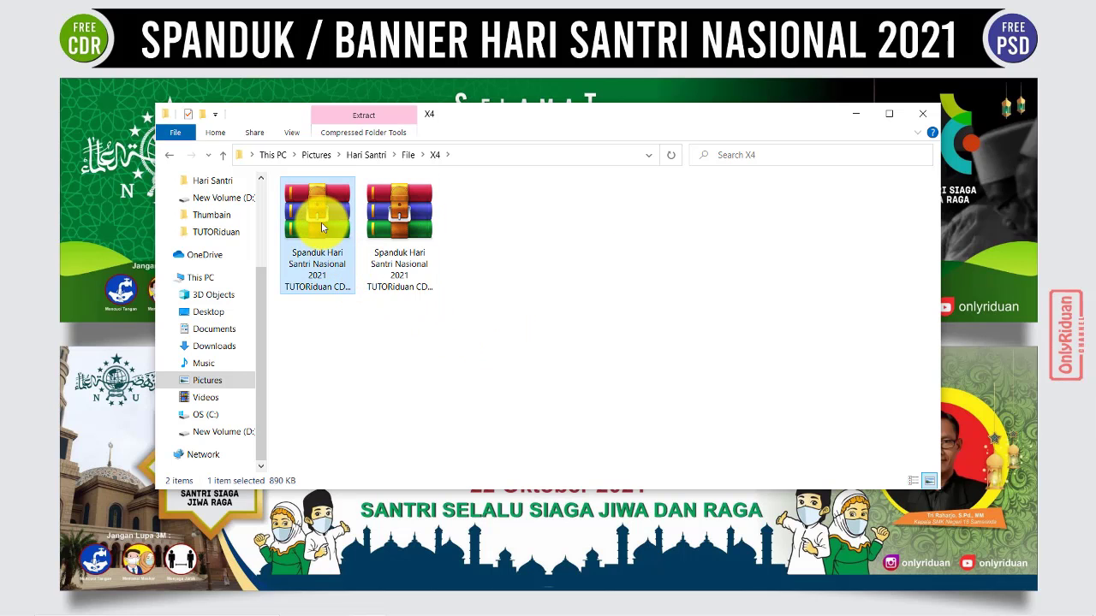
{"action": "left_click", "coordinate": [50, 298]}
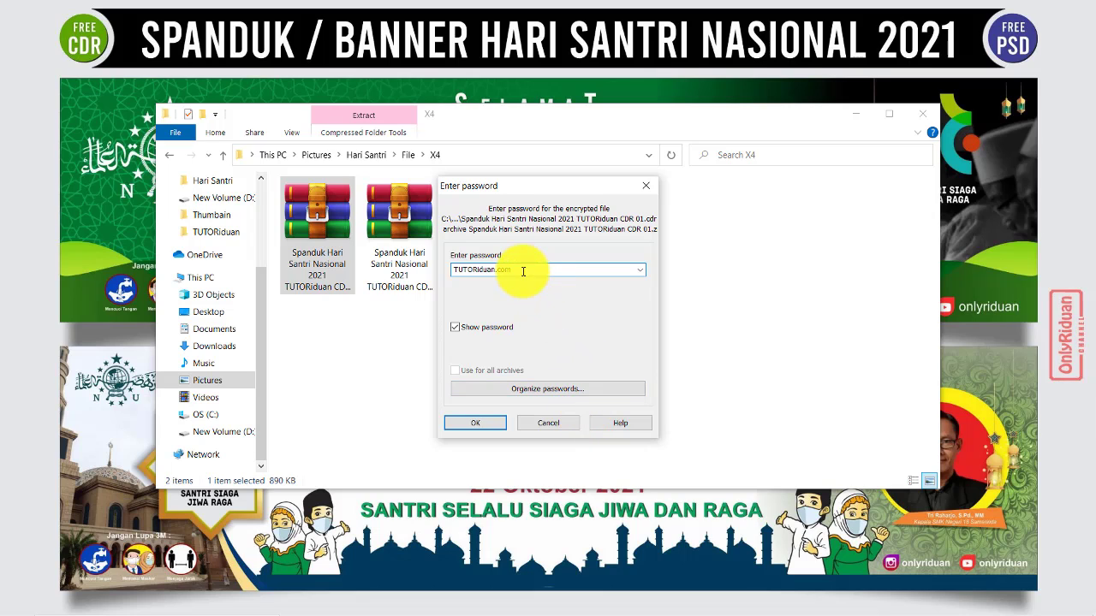
{"action": "left_click_drag", "start_coordinate": [520, 269], "coordinate": [403, 269]}
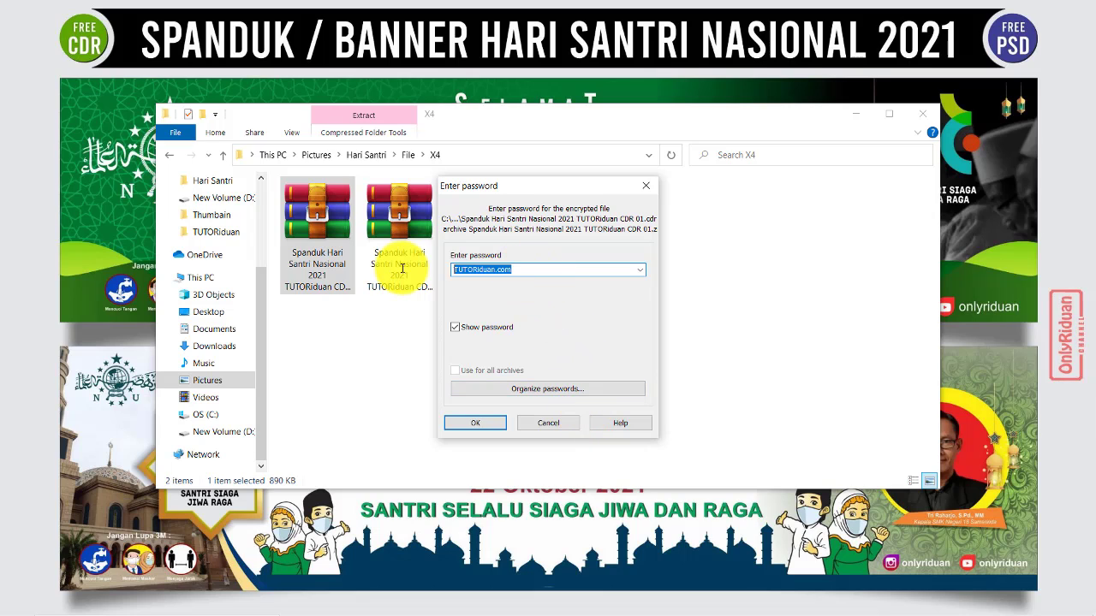
{"action": "left_click", "coordinate": [471, 423]}
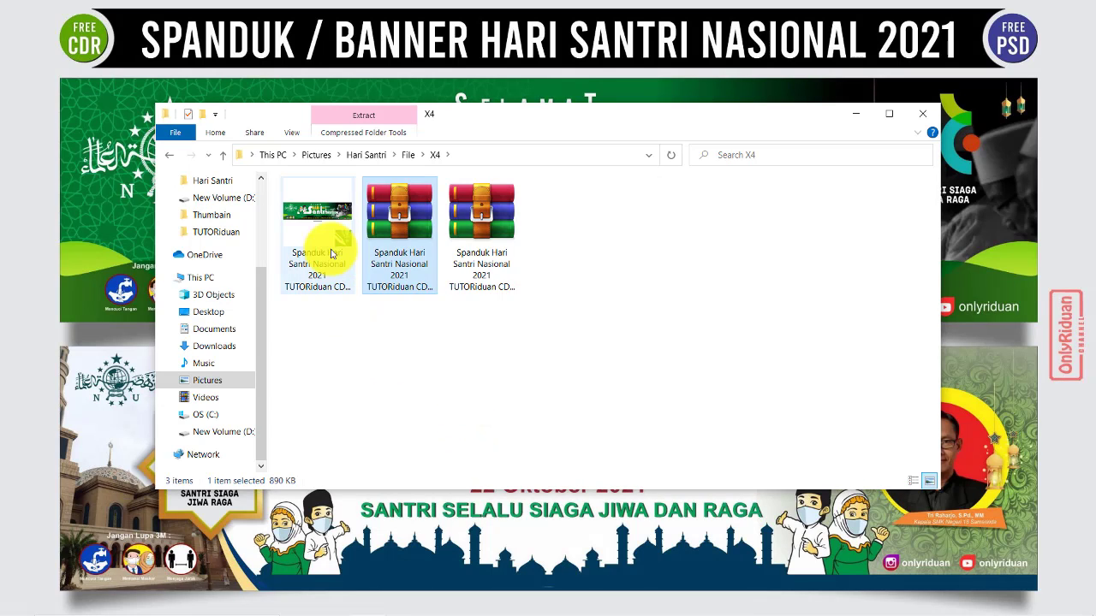
Extract the second CorelDRAW banner archive with its password, then return to the File folder.
{"action": "right_click", "coordinate": [488, 216]}
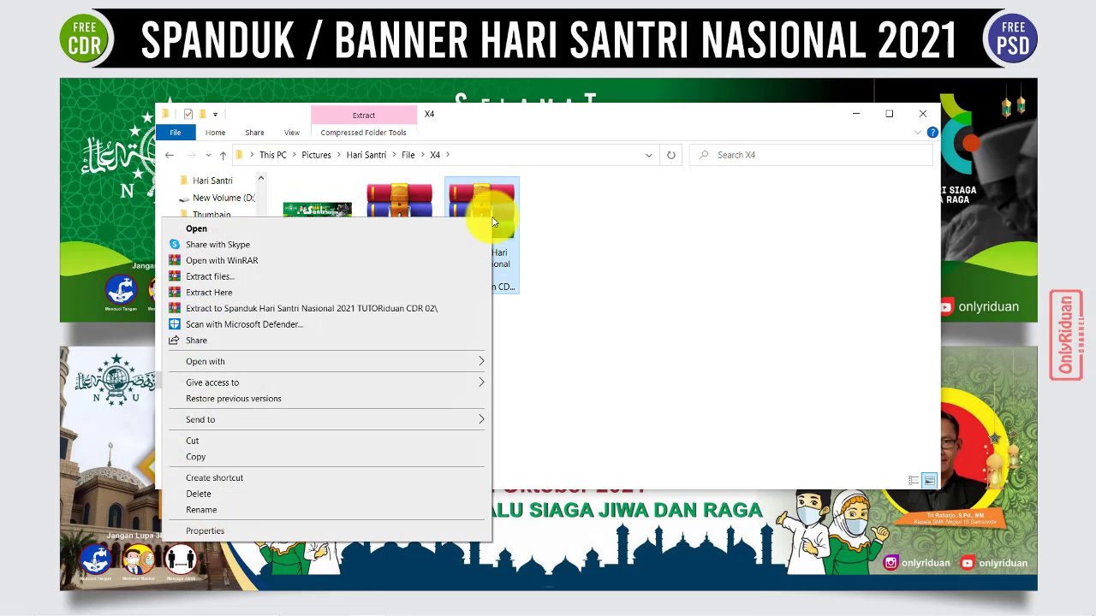
{"action": "left_click", "coordinate": [241, 297]}
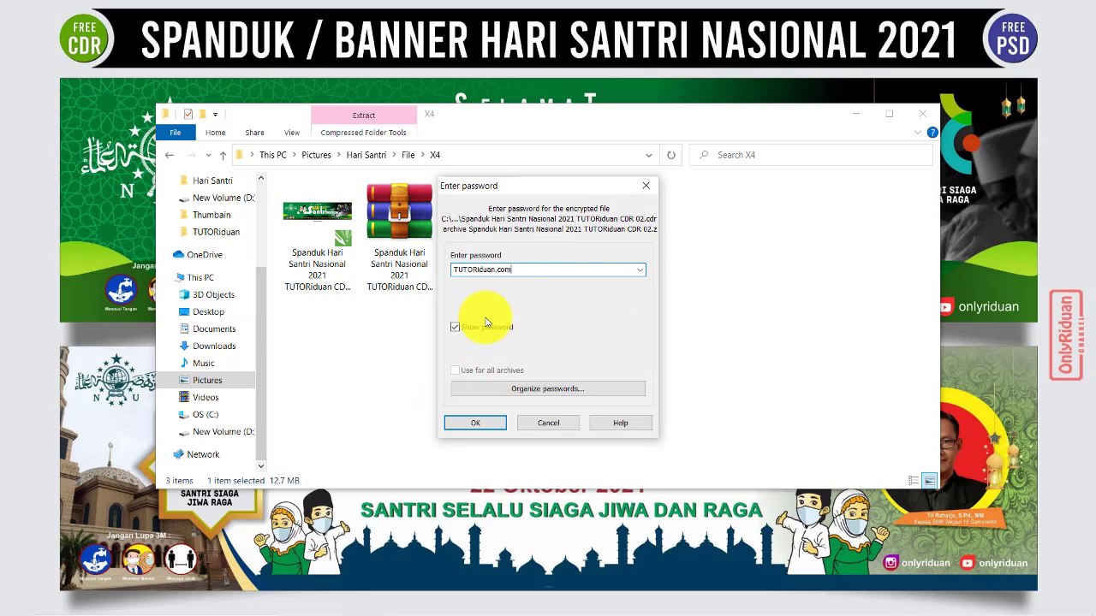
{"action": "left_click", "coordinate": [448, 431]}
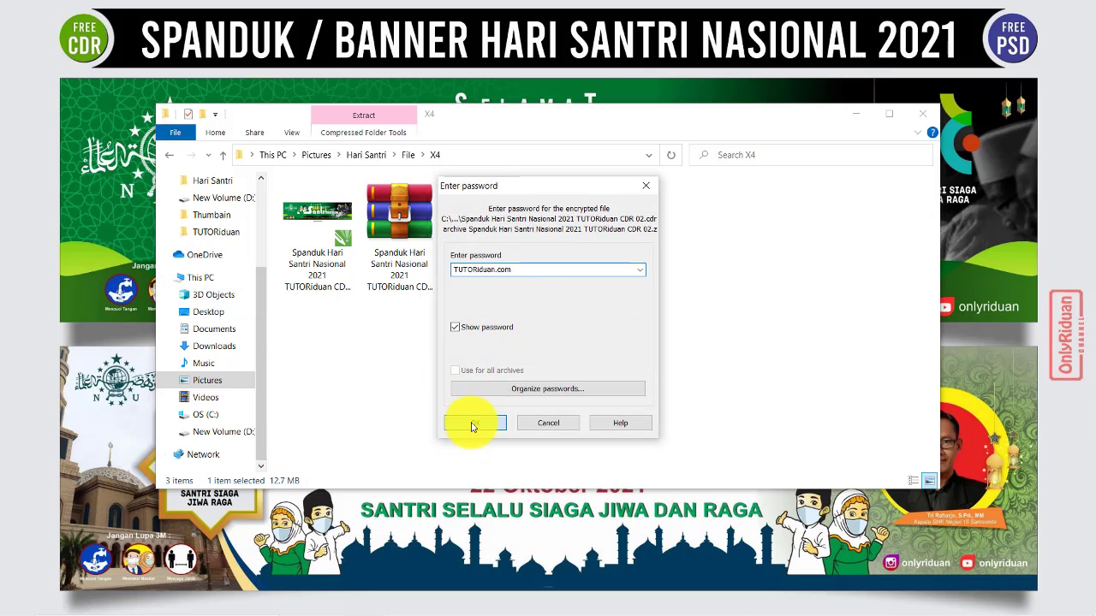
{"action": "left_click", "coordinate": [528, 394]}
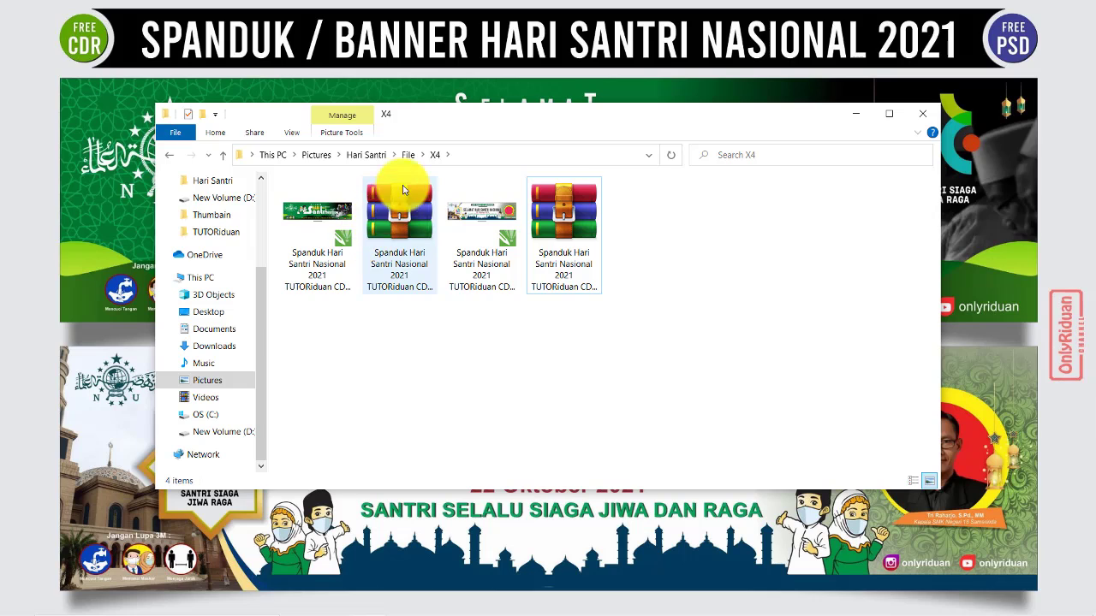
{"action": "left_click", "coordinate": [410, 155]}
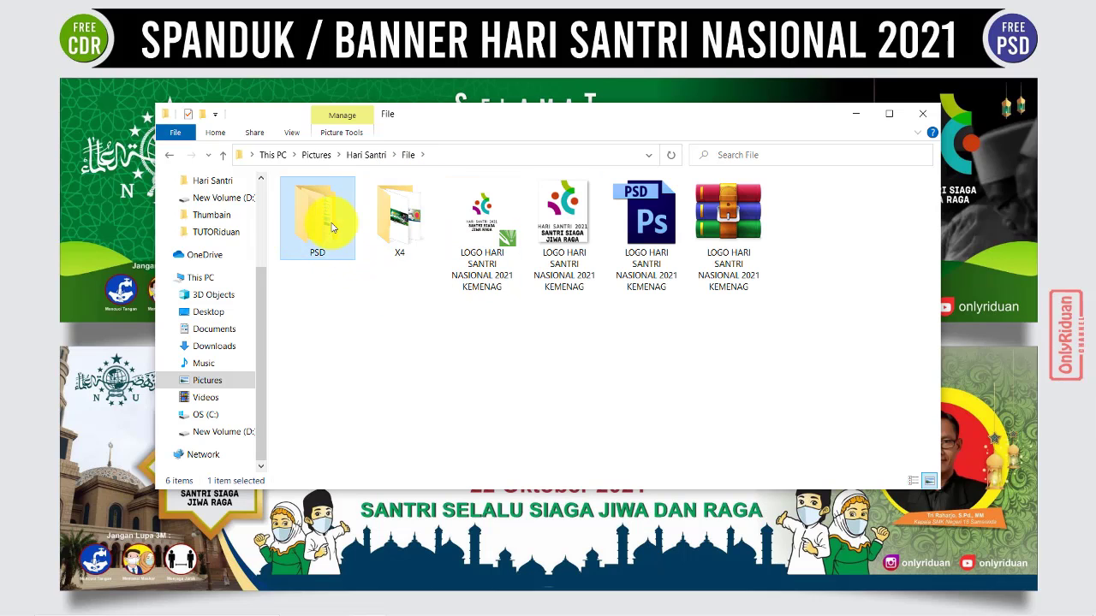
In the PSD folder, extract the first Photoshop banner archive here with its password.
{"action": "double_click", "coordinate": [339, 248]}
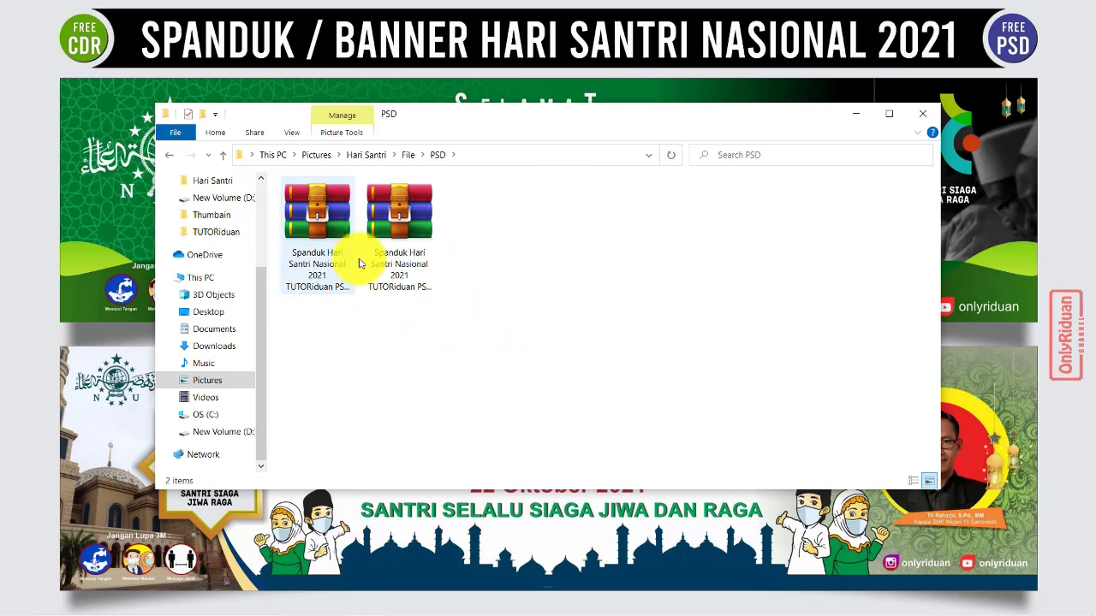
{"action": "right_click", "coordinate": [319, 207]}
{"action": "left_click", "coordinate": [82, 283]}
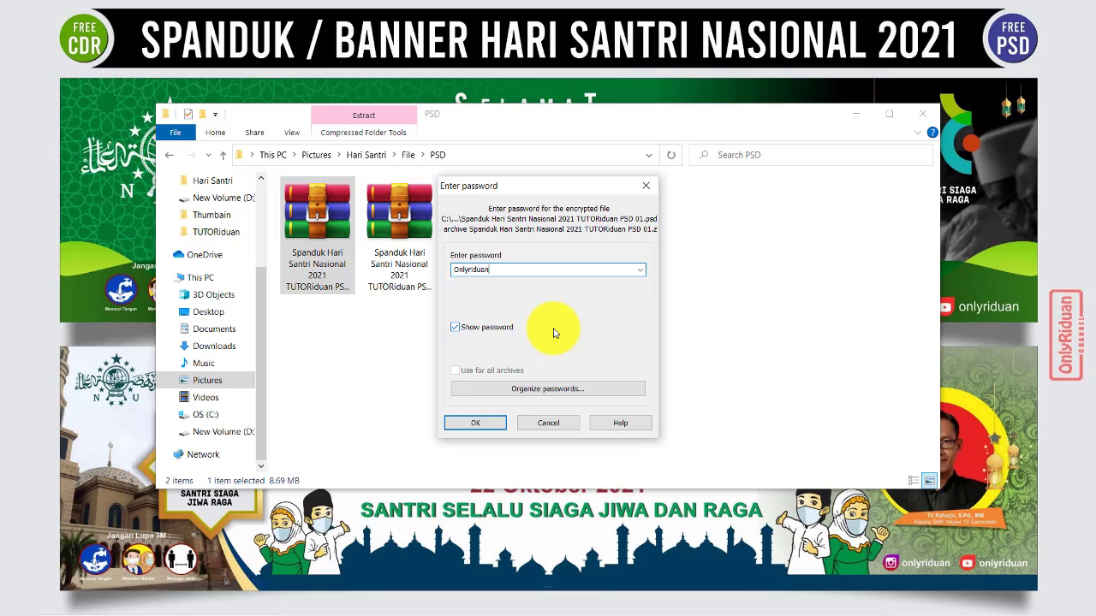
{"action": "double_click", "coordinate": [489, 268]}
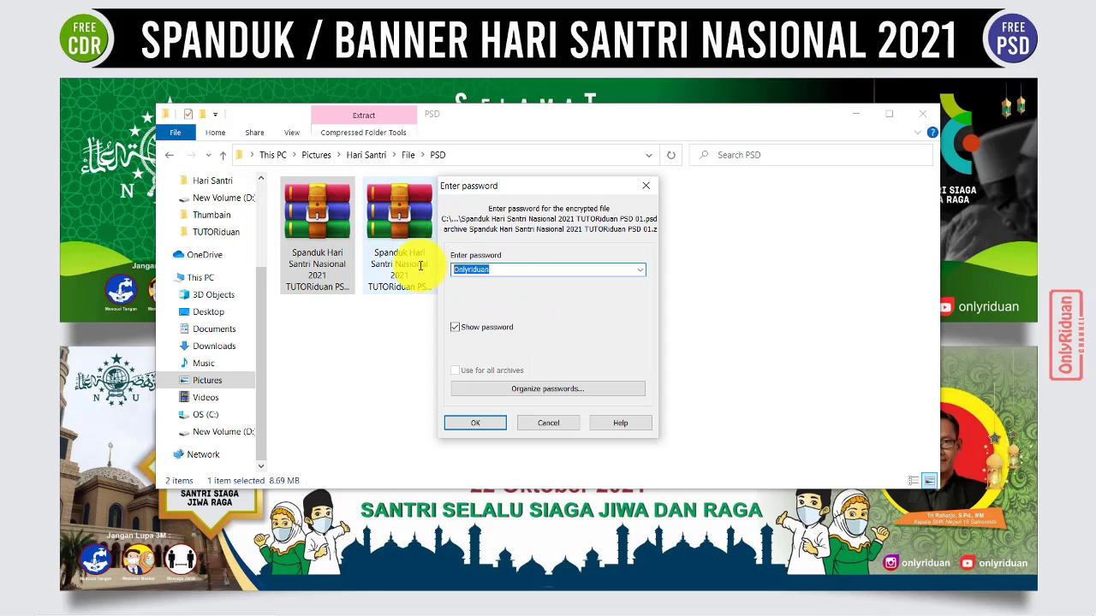
{"action": "left_click", "coordinate": [475, 421]}
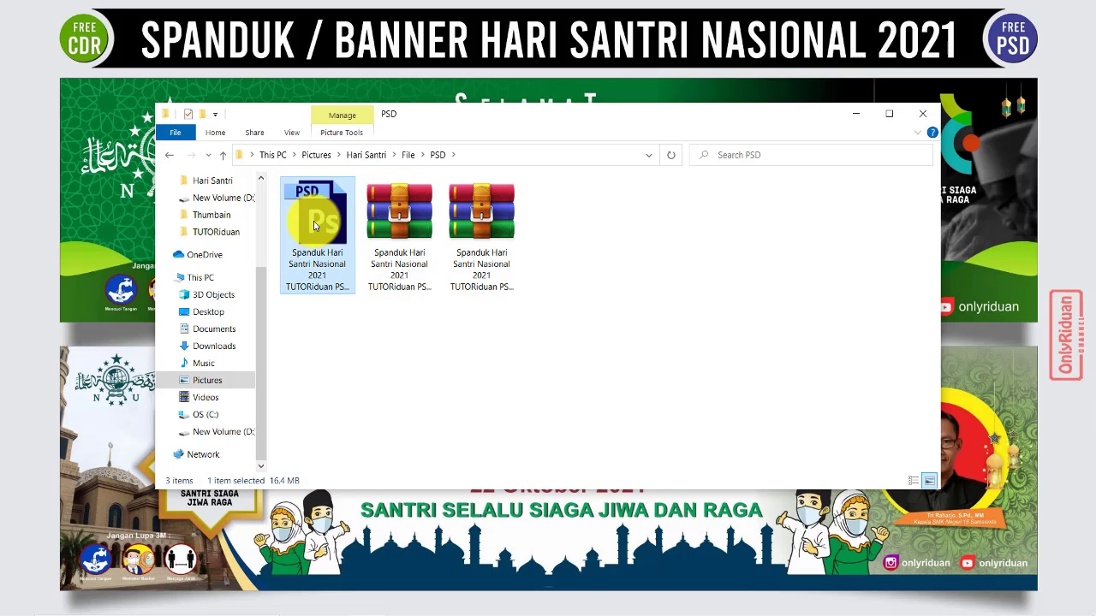
Extract the second Photoshop banner archive with its password, then return to the File folder.
{"action": "left_click", "coordinate": [485, 219]}
{"action": "right_click", "coordinate": [486, 219]}
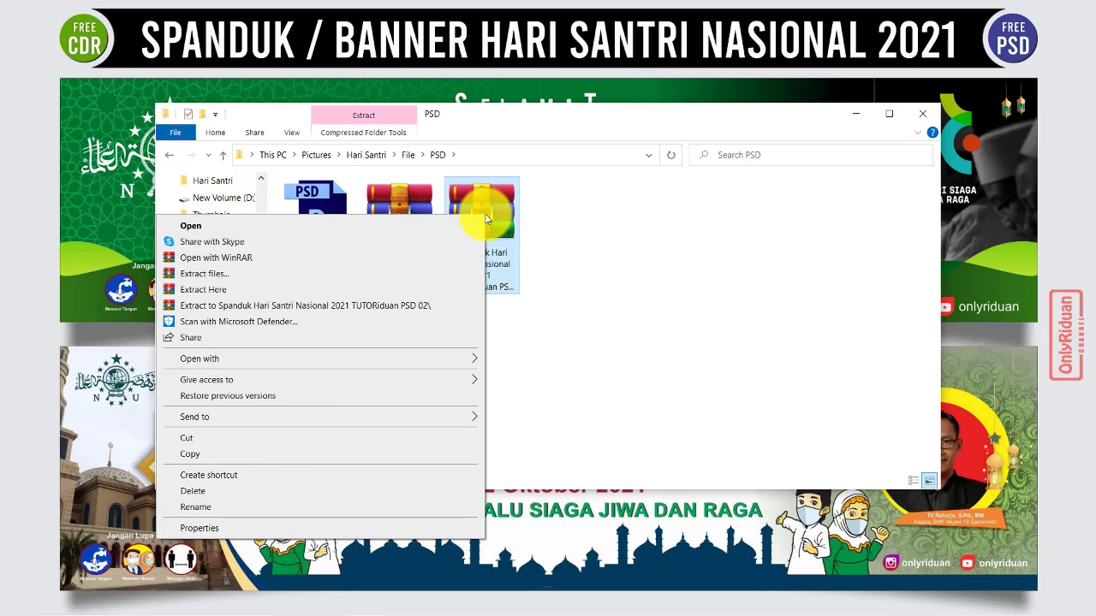
{"action": "left_click", "coordinate": [254, 289]}
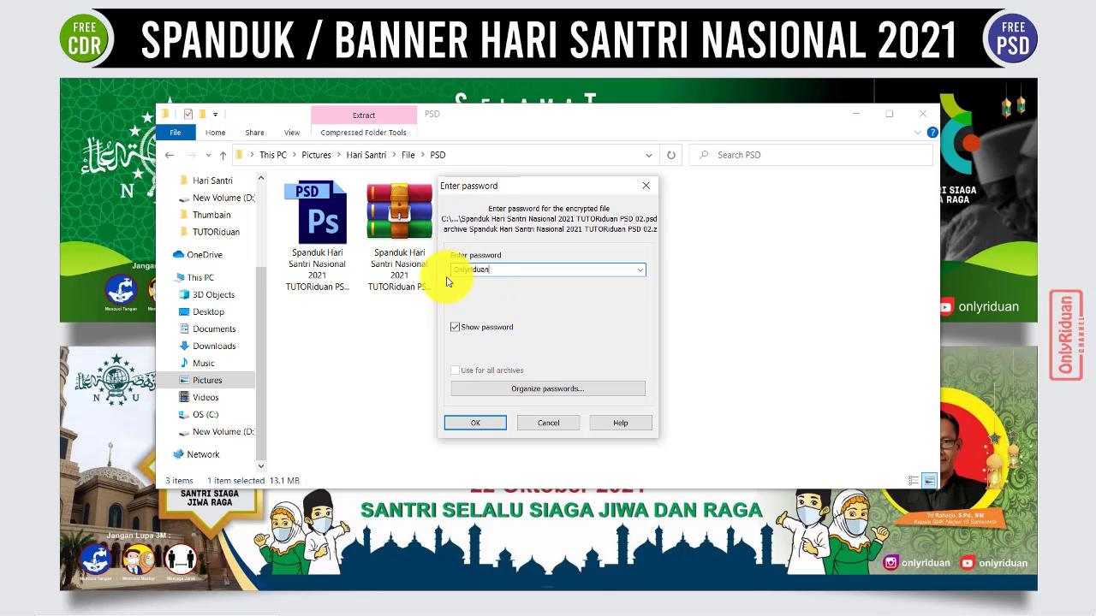
{"action": "left_click", "coordinate": [459, 416]}
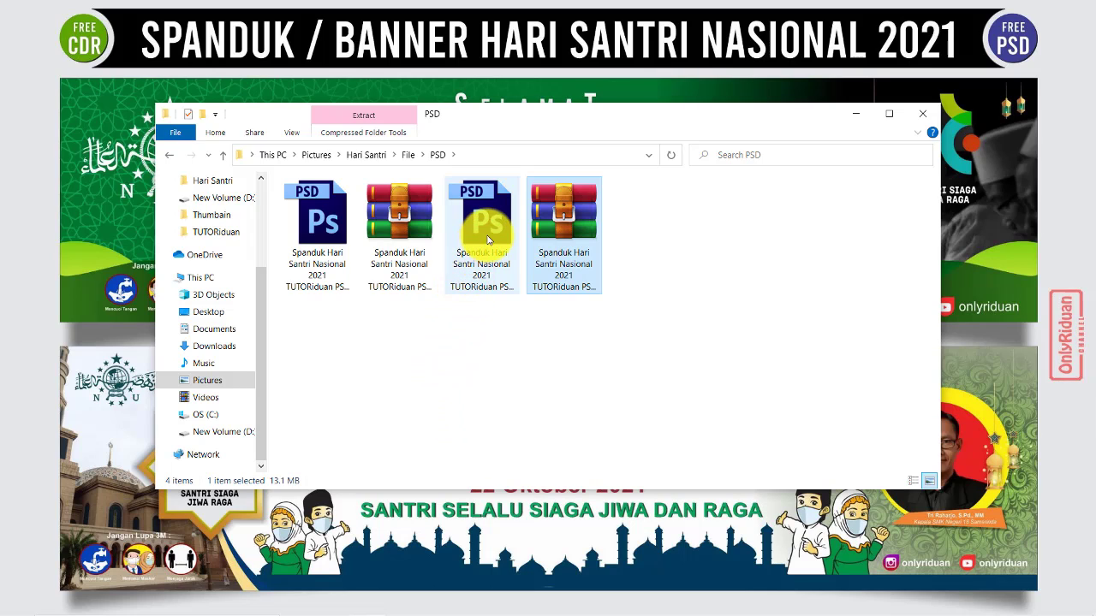
{"action": "mouse_move", "coordinate": [485, 219]}
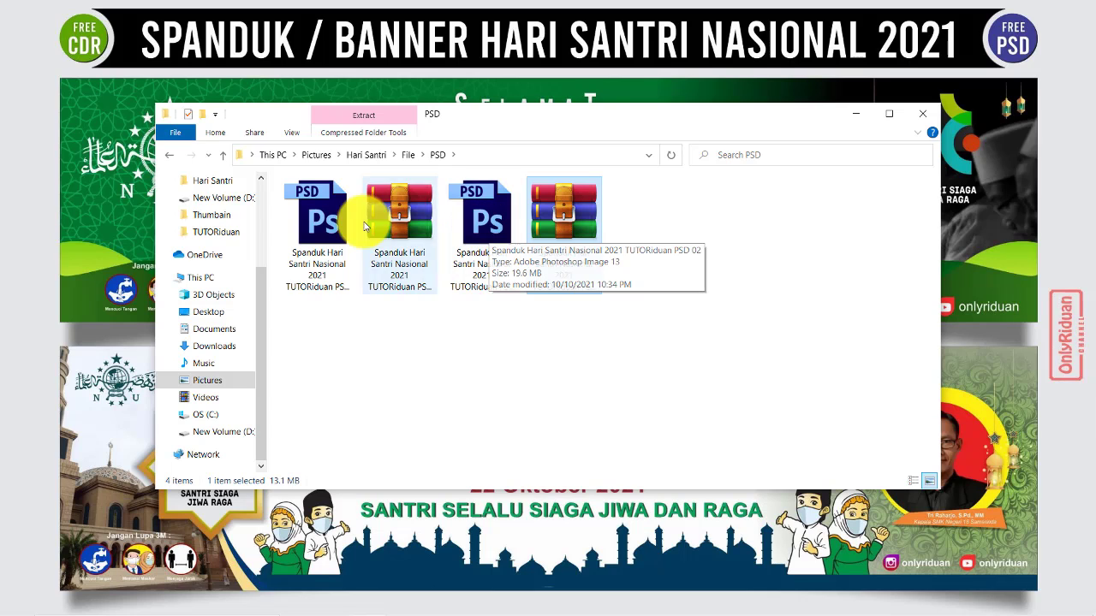
{"action": "left_click", "coordinate": [477, 362]}
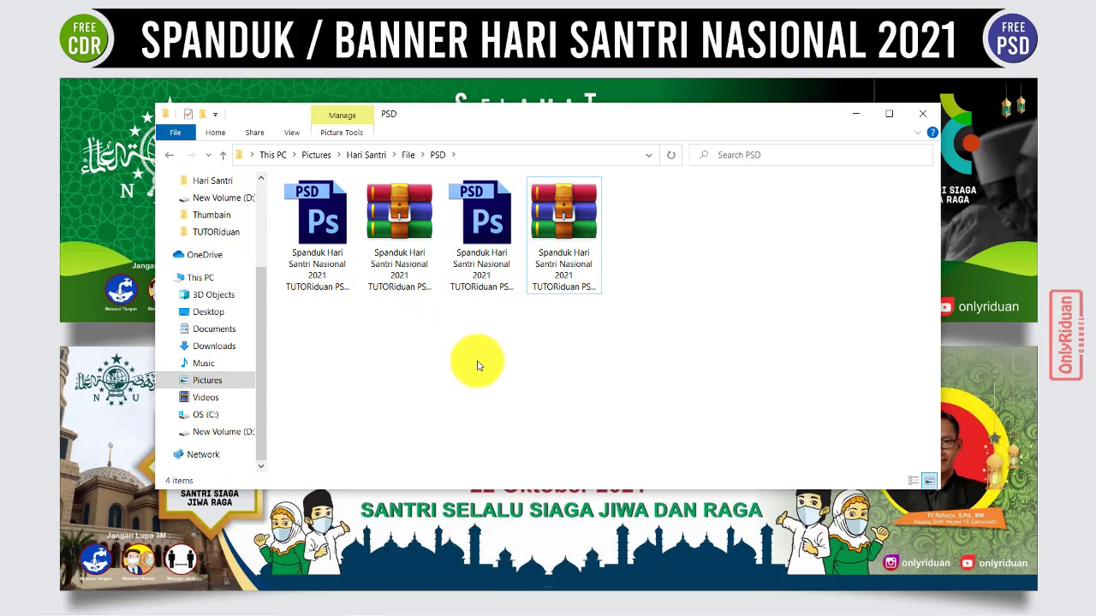
{"action": "left_click", "coordinate": [408, 154]}
Open the extracted CDR 01 banner file from the X4 folder in CorelDRAW X7.
{"action": "double_click", "coordinate": [392, 223]}
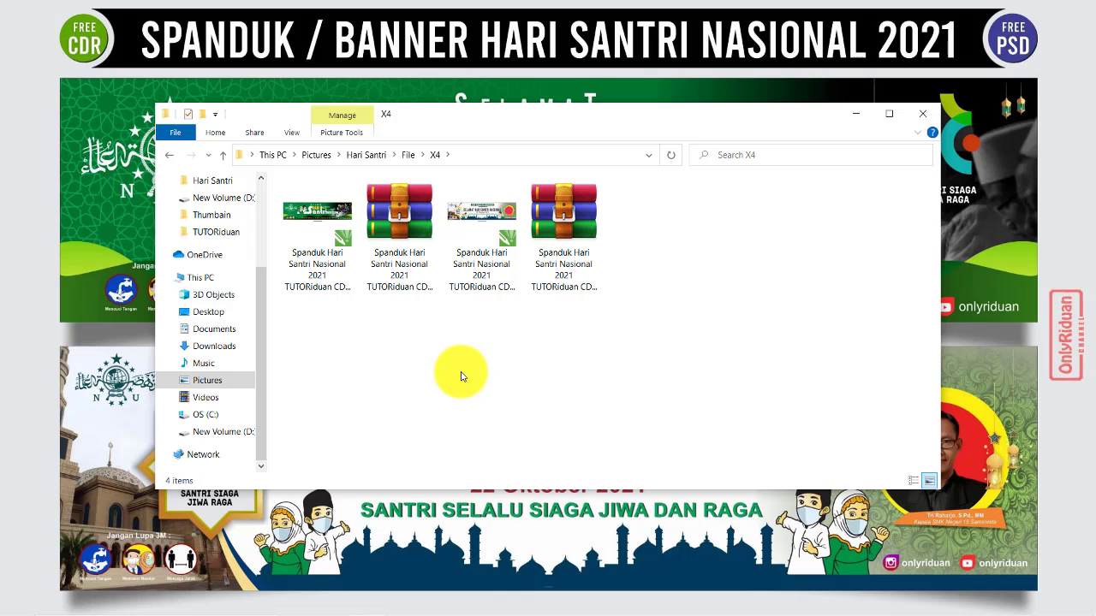
{"action": "left_click", "coordinate": [315, 236]}
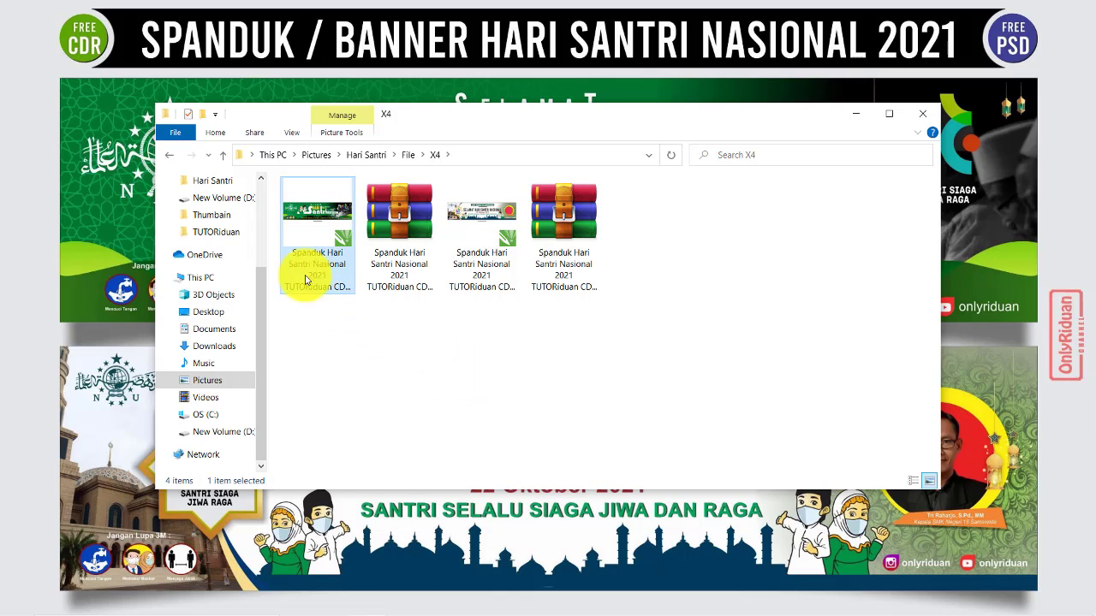
{"action": "left_click", "coordinate": [433, 385]}
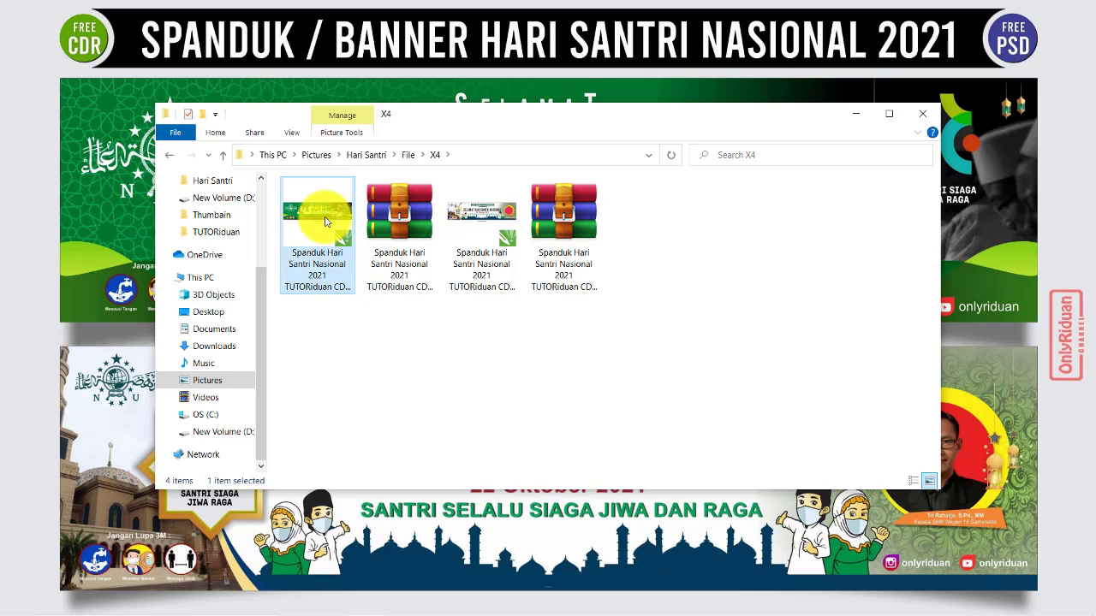
{"action": "double_click", "coordinate": [326, 221]}
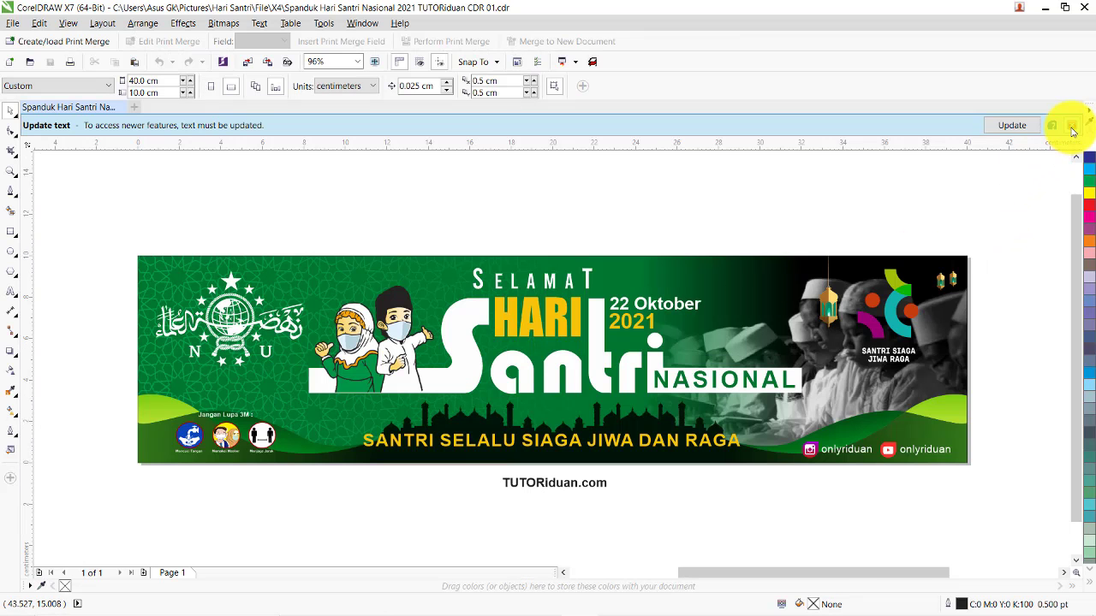
Dismiss the Update text bar, zoom into the SELAMAT HARI Santri NASIONAL title, and select the Santri group.
{"action": "left_click", "coordinate": [1071, 127]}
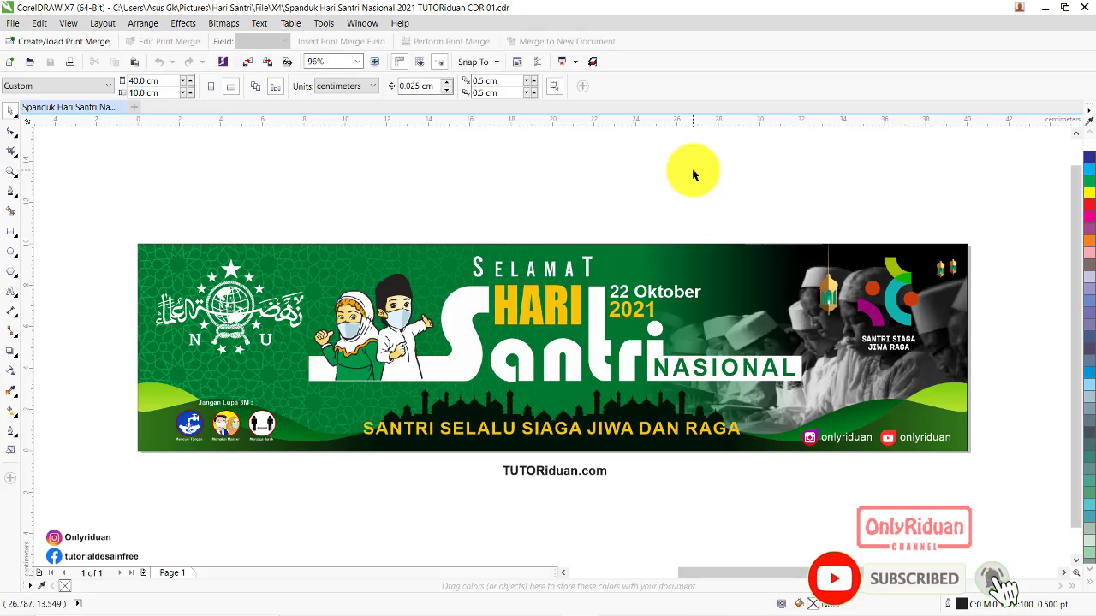
{"action": "key", "text": "Tab"}
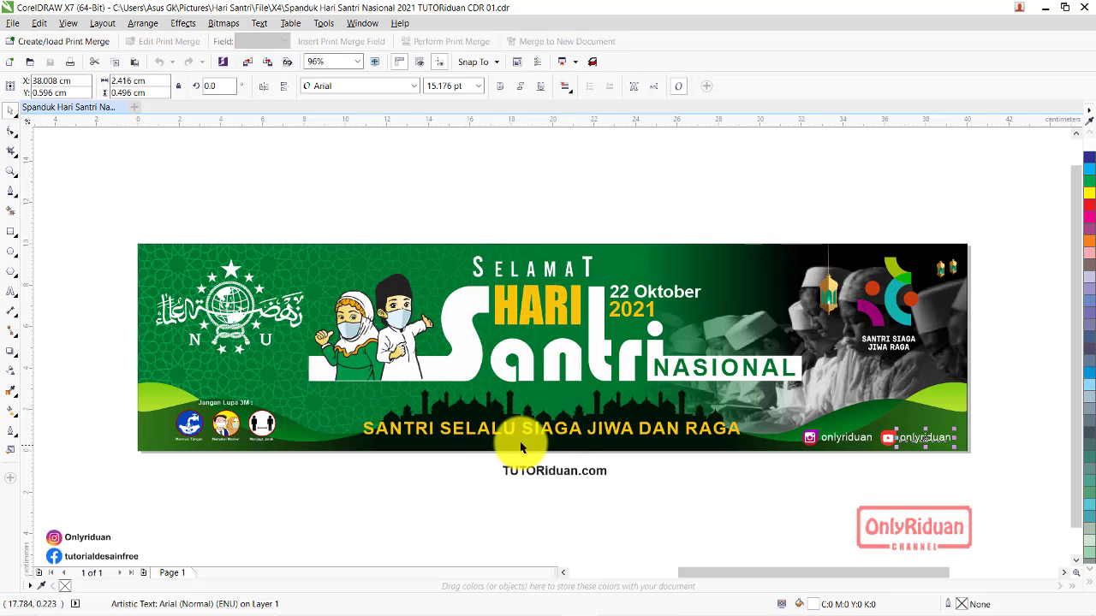
{"action": "left_click", "coordinate": [13, 176]}
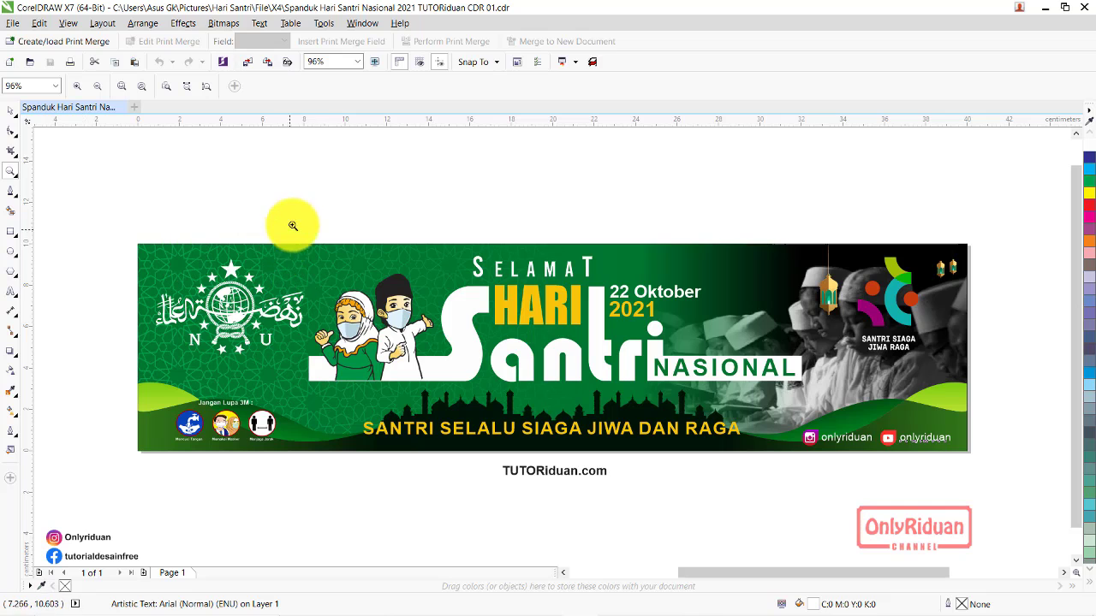
{"action": "left_click_drag", "start_coordinate": [294, 217], "coordinate": [809, 454]}
{"action": "left_click", "coordinate": [14, 114]}
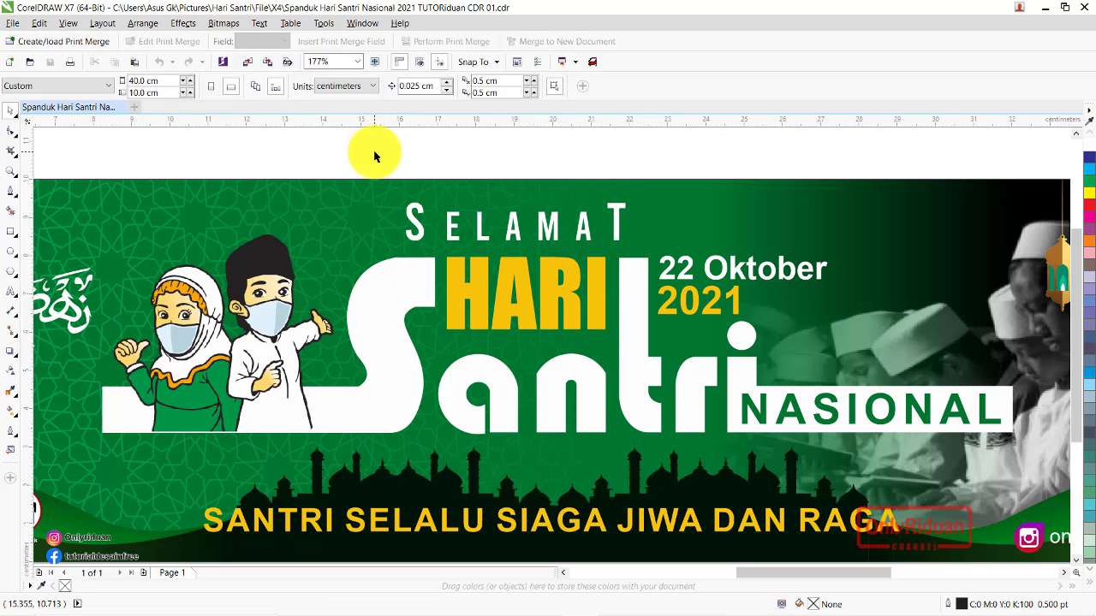
{"action": "left_click", "coordinate": [394, 392]}
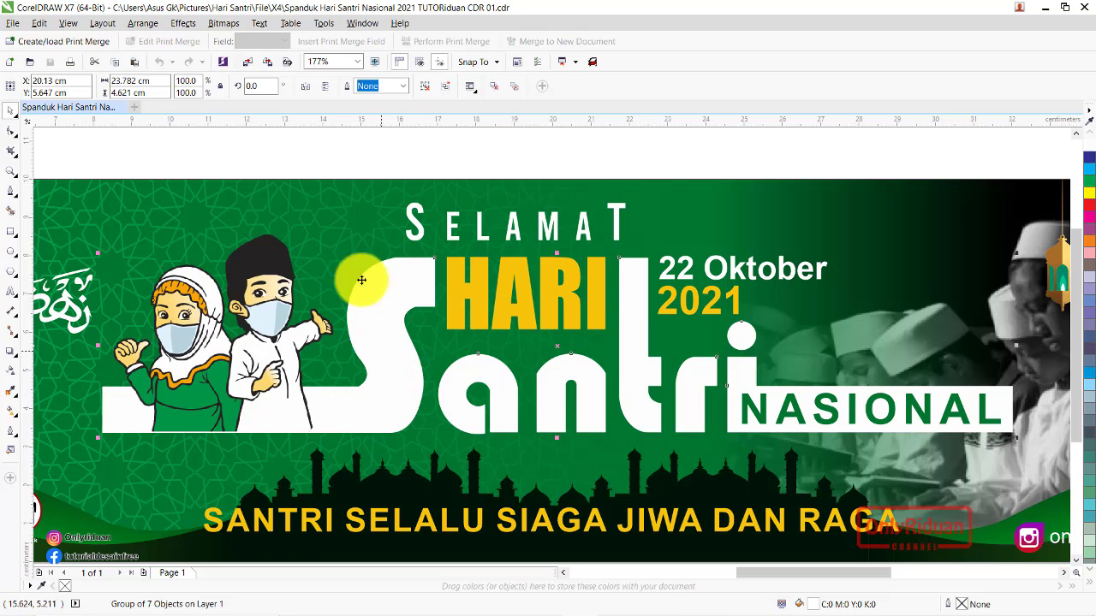
Give the Santri lettering a Flat Bottom Right drop shadow at 40 opacity.
{"action": "left_click", "coordinate": [356, 140]}
{"action": "left_click", "coordinate": [389, 377]}
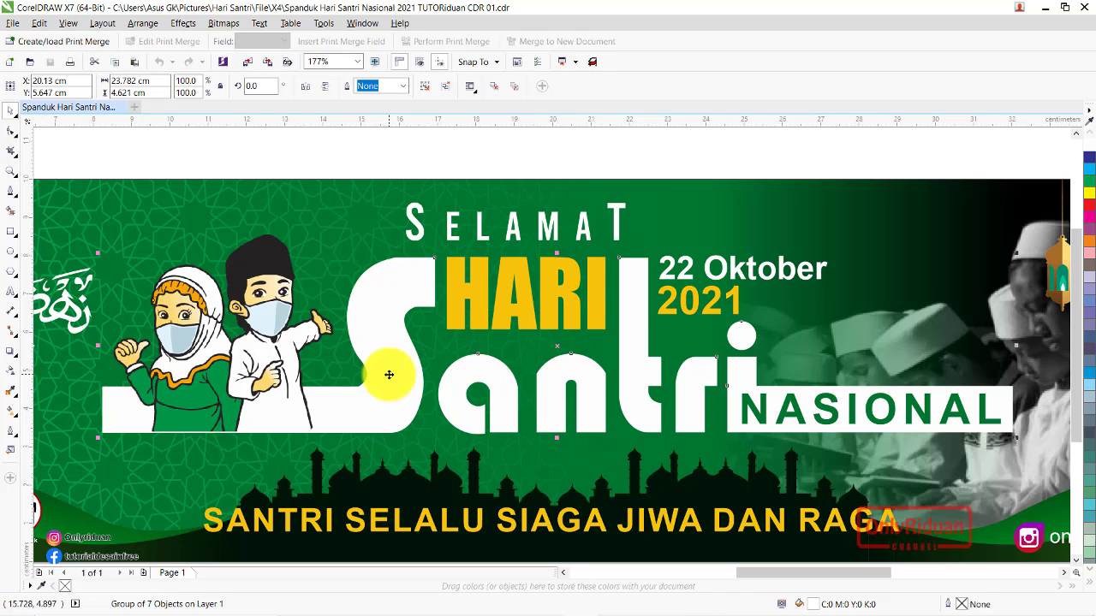
{"action": "left_click", "coordinate": [10, 354]}
{"action": "left_click", "coordinate": [51, 349]}
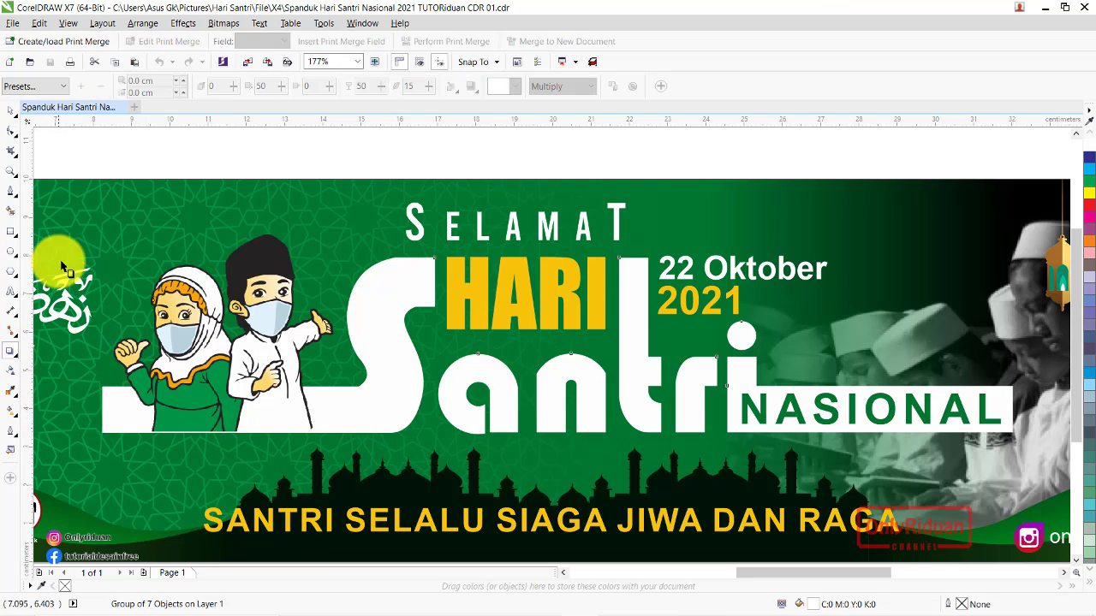
{"action": "left_click", "coordinate": [62, 86]}
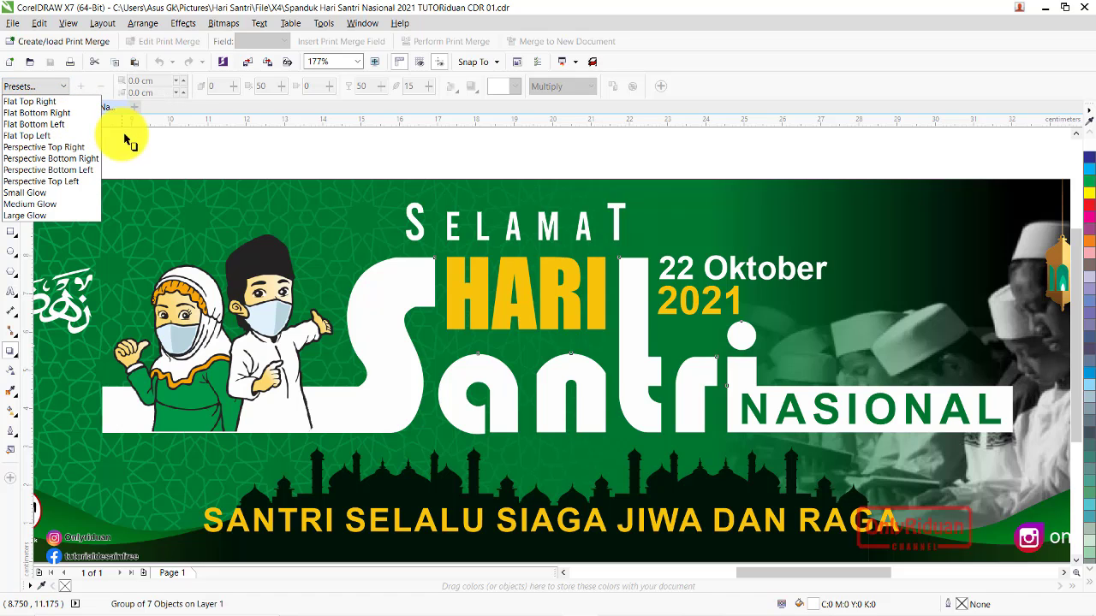
{"action": "left_click", "coordinate": [68, 112]}
{"action": "mouse_move", "coordinate": [625, 419]}
{"action": "left_mouse_down"}
{"action": "mouse_move", "coordinate": [731, 511]}
{"action": "mouse_move", "coordinate": [648, 437]}
{"action": "left_mouse_up"}
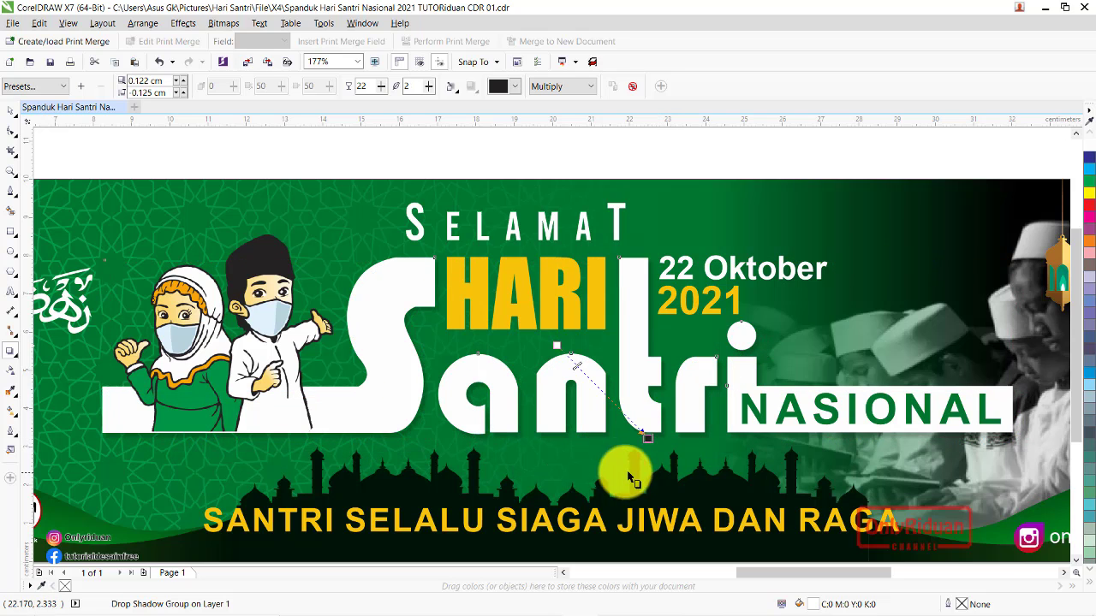
{"action": "double_click", "coordinate": [365, 86]}
{"action": "type", "text": "40"}
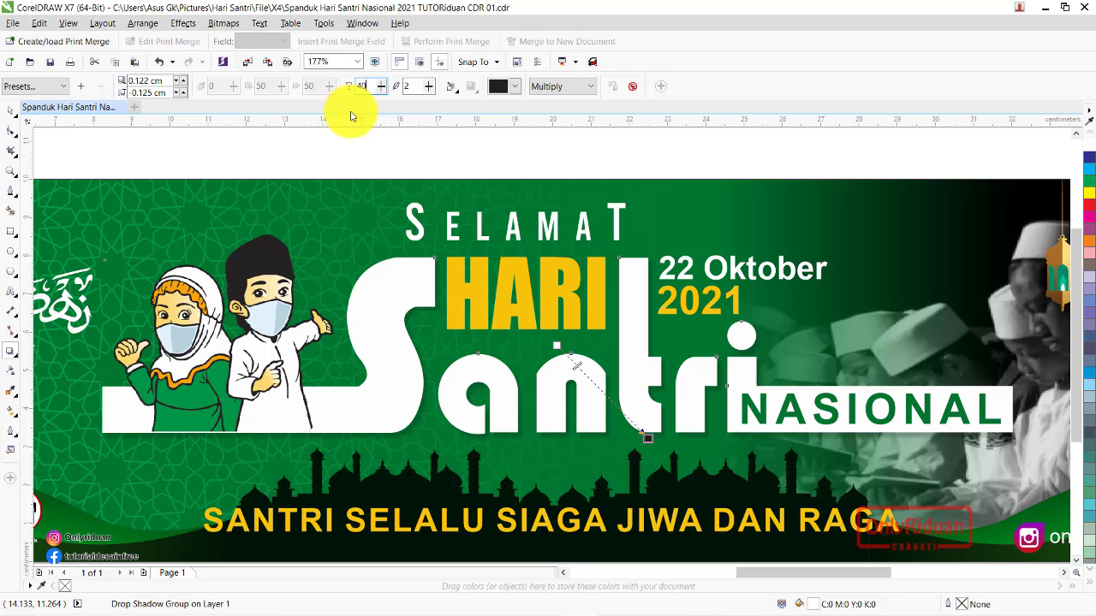
{"action": "key", "text": "Return"}
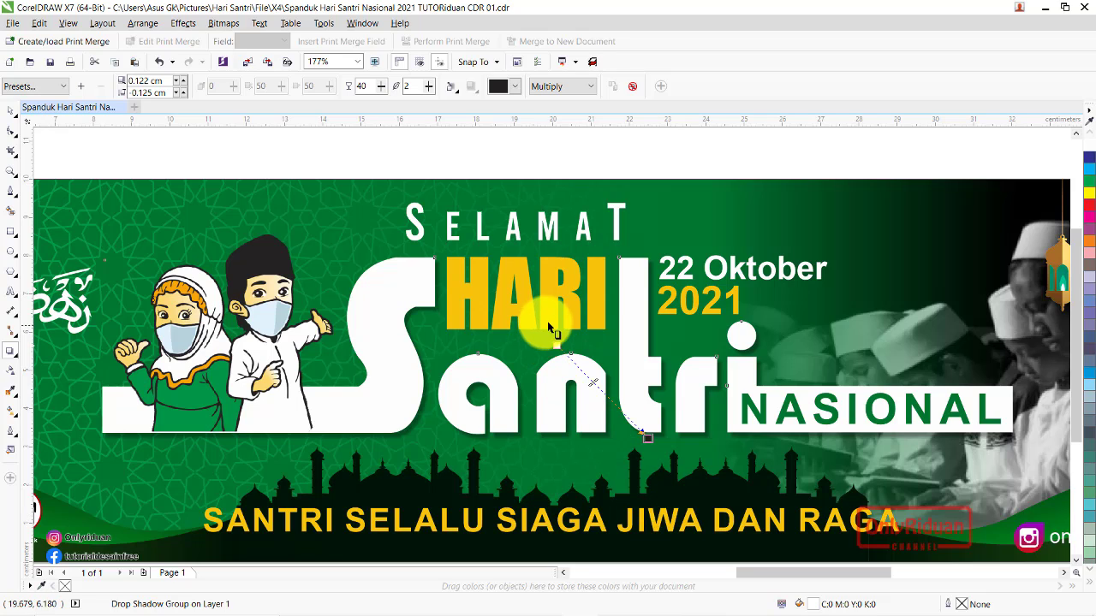
Select the HARI text and the shadowed Santri group in turn, then deselect everything.
{"action": "left_click", "coordinate": [556, 263]}
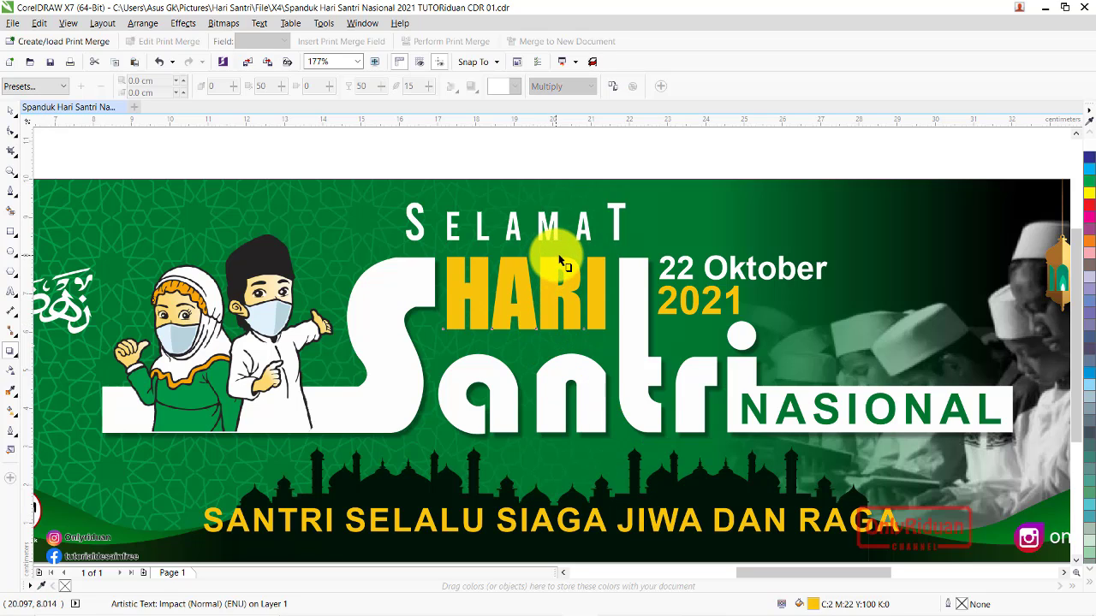
{"action": "left_click", "coordinate": [11, 110]}
{"action": "left_click", "coordinate": [484, 267]}
{"action": "left_click", "coordinate": [480, 267]}
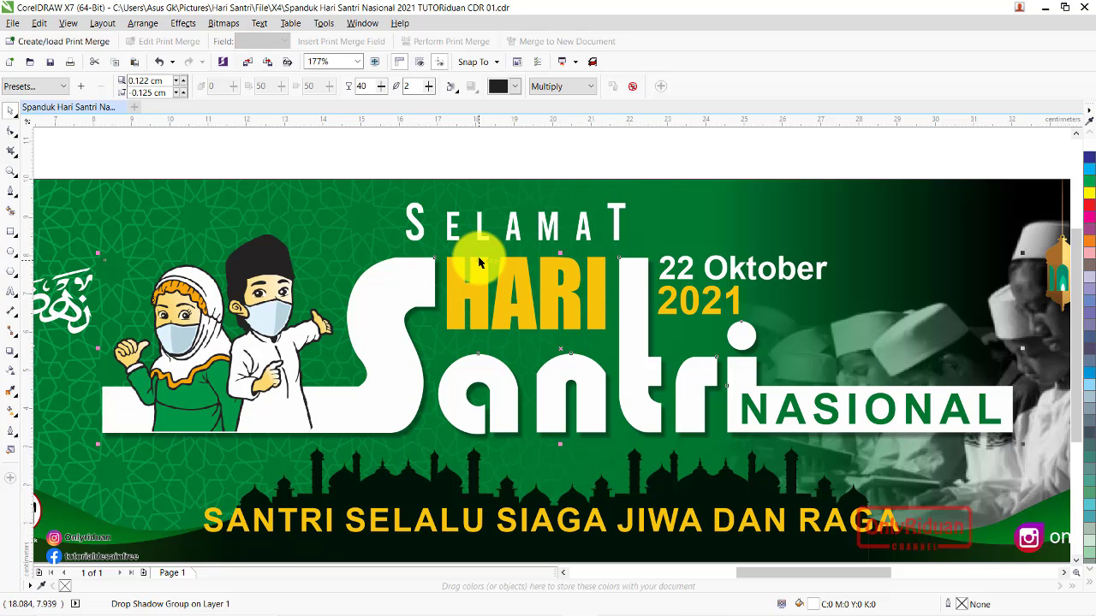
{"action": "key", "text": "Escape"}
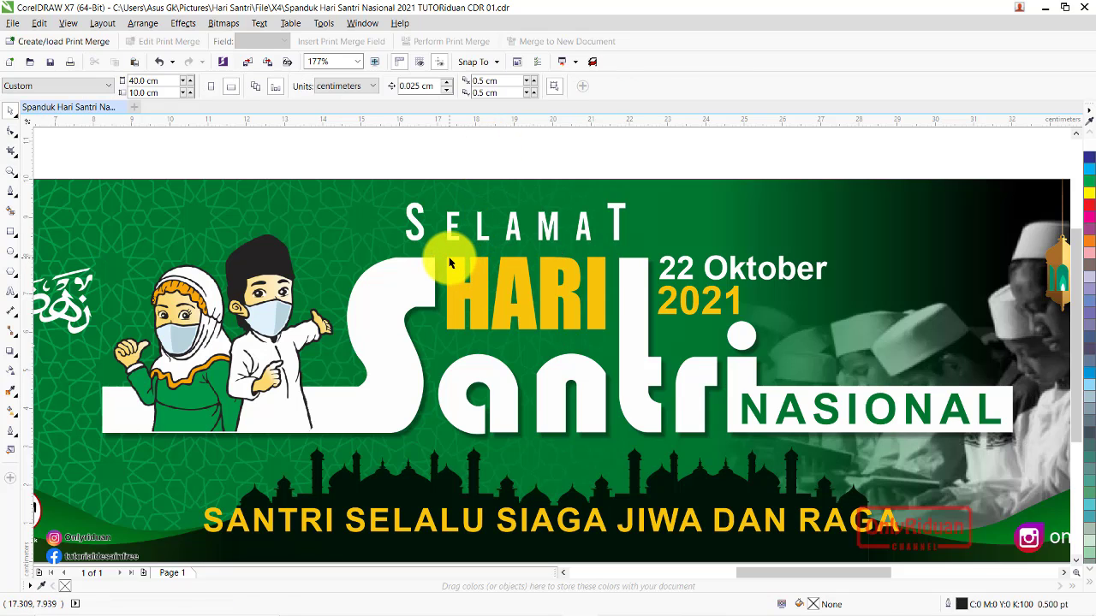
Apply a Flat Bottom Right drop shadow to the yellow HARI text with opacity 40.
{"action": "left_click", "coordinate": [449, 263]}
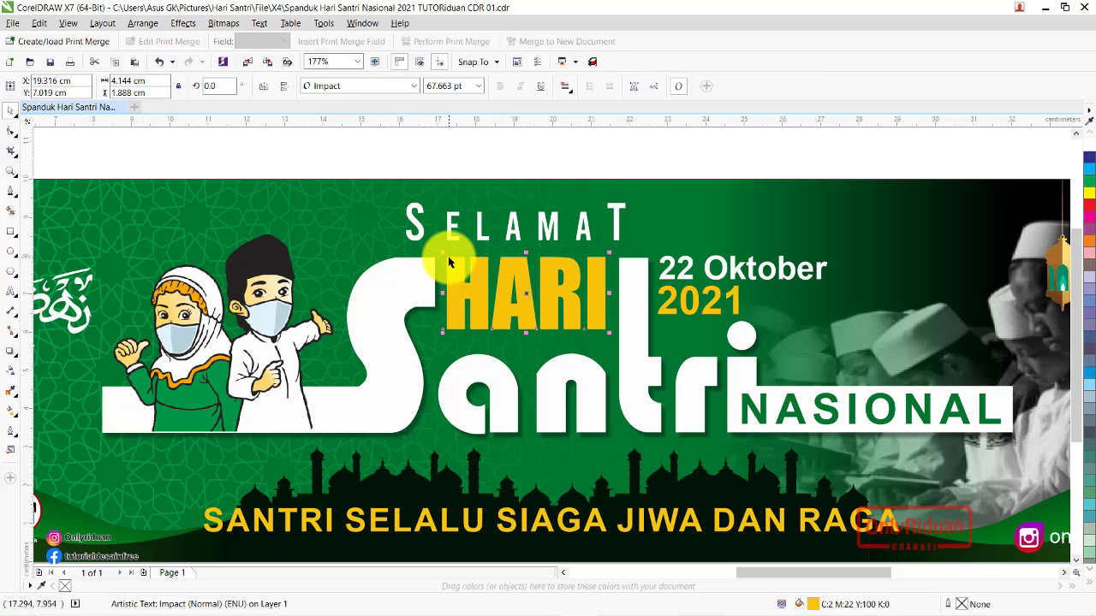
{"action": "left_click", "coordinate": [14, 353]}
{"action": "left_click", "coordinate": [42, 376]}
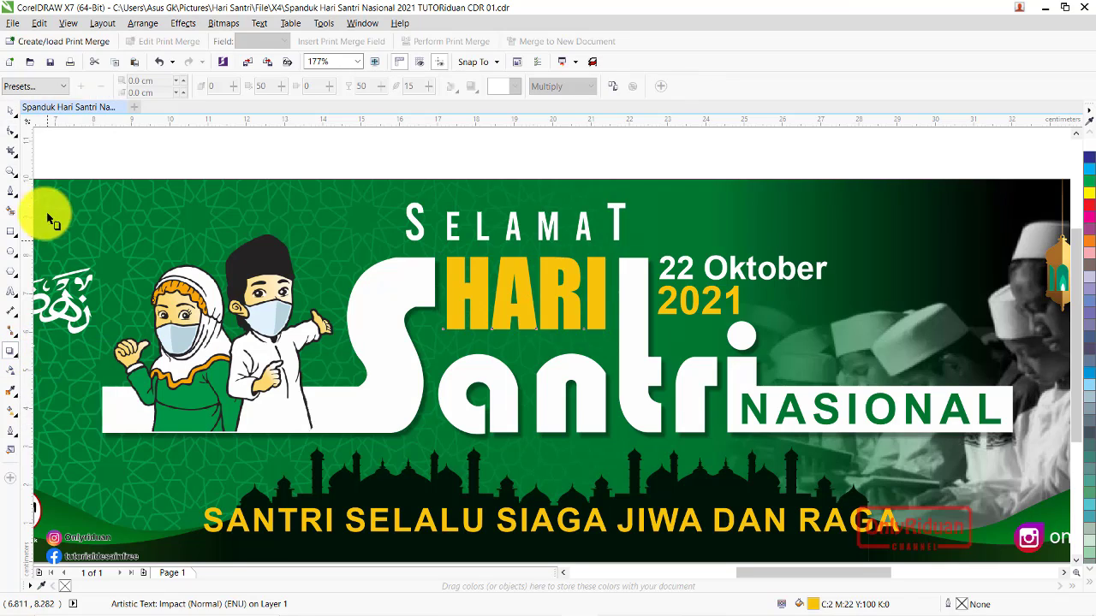
{"action": "left_click", "coordinate": [49, 86]}
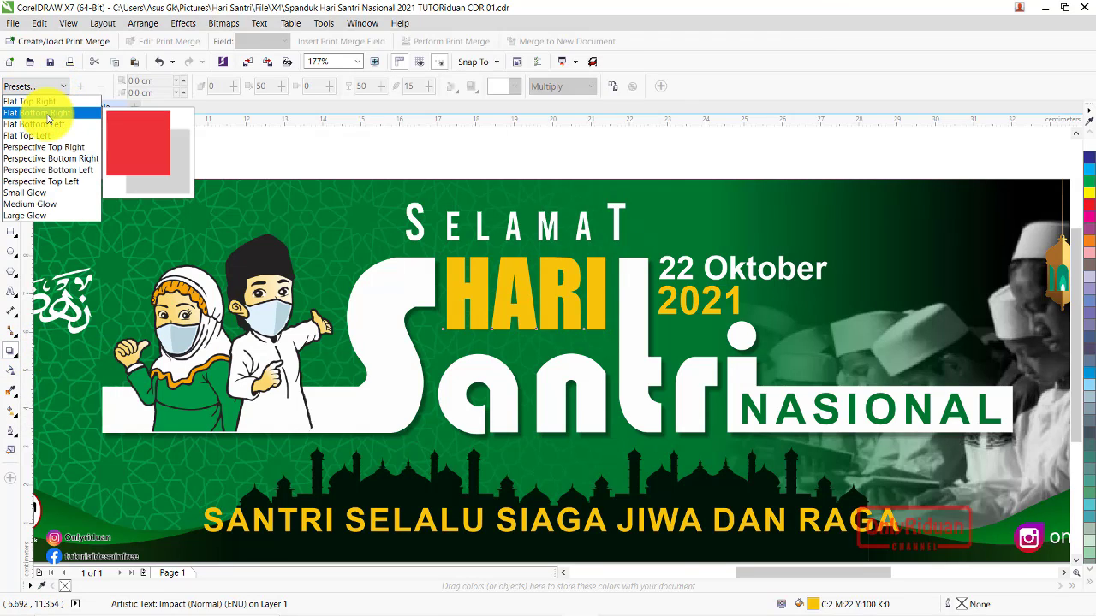
{"action": "left_click", "coordinate": [49, 113]}
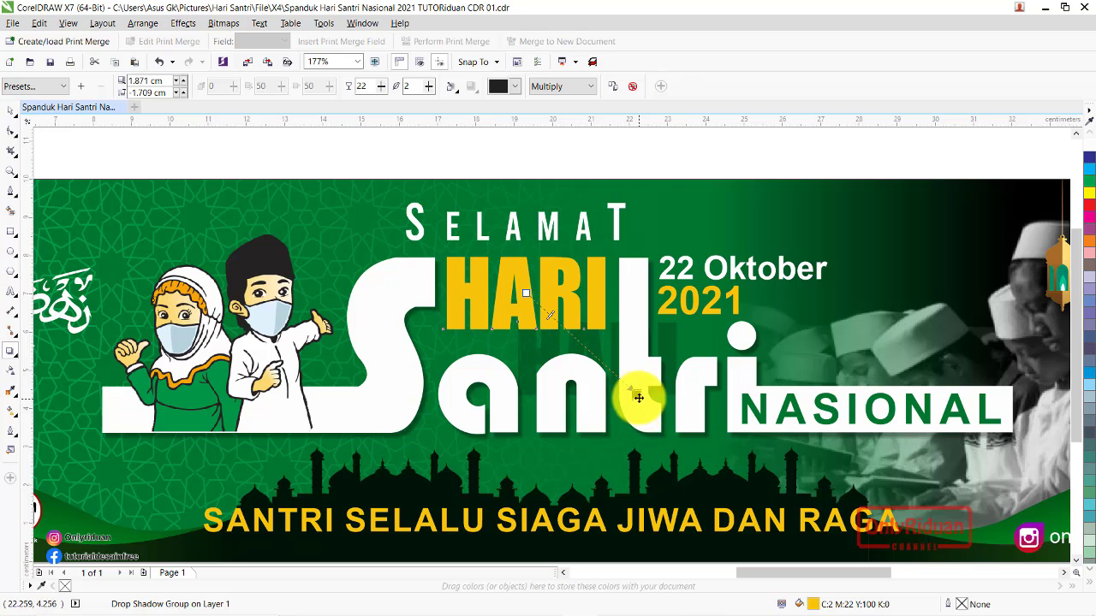
{"action": "left_click_drag", "start_coordinate": [636, 391], "coordinate": [561, 333]}
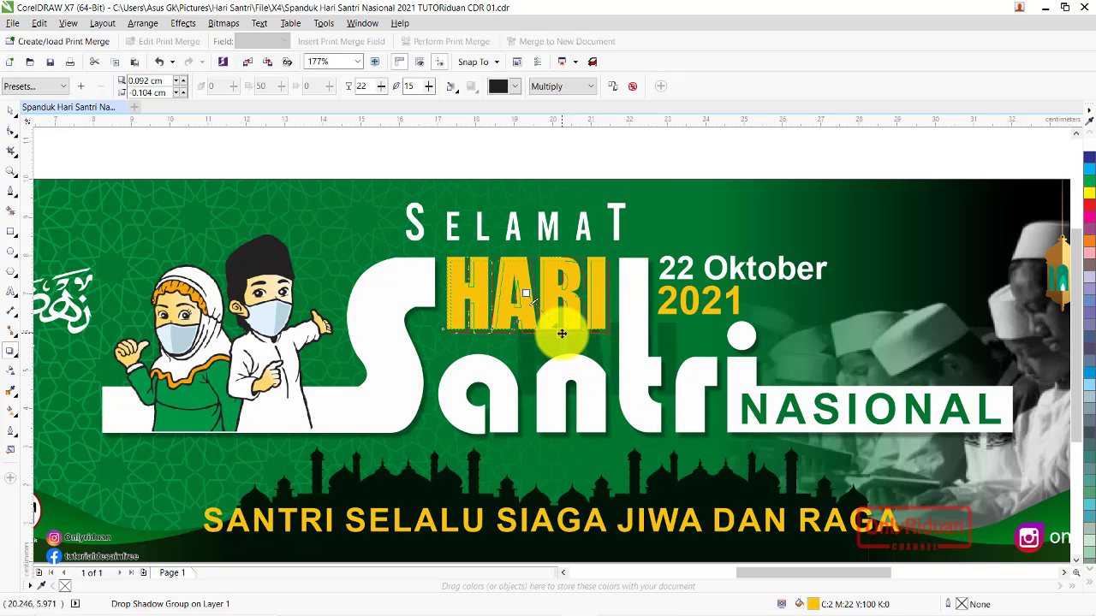
{"action": "left_click", "coordinate": [356, 86]}
{"action": "type", "text": "40"}
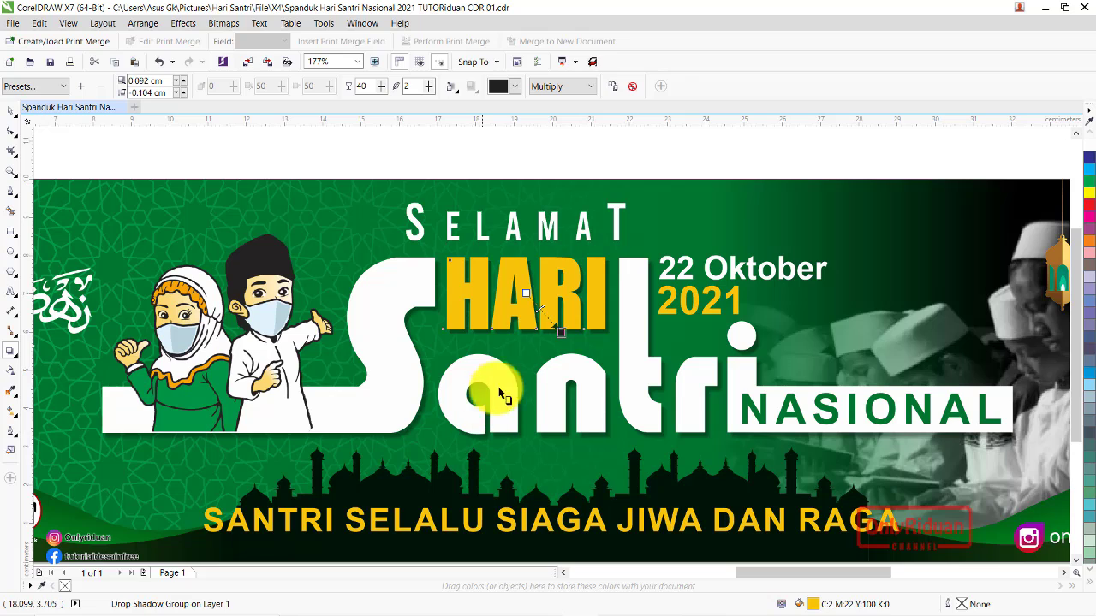
{"action": "left_click", "coordinate": [555, 216]}
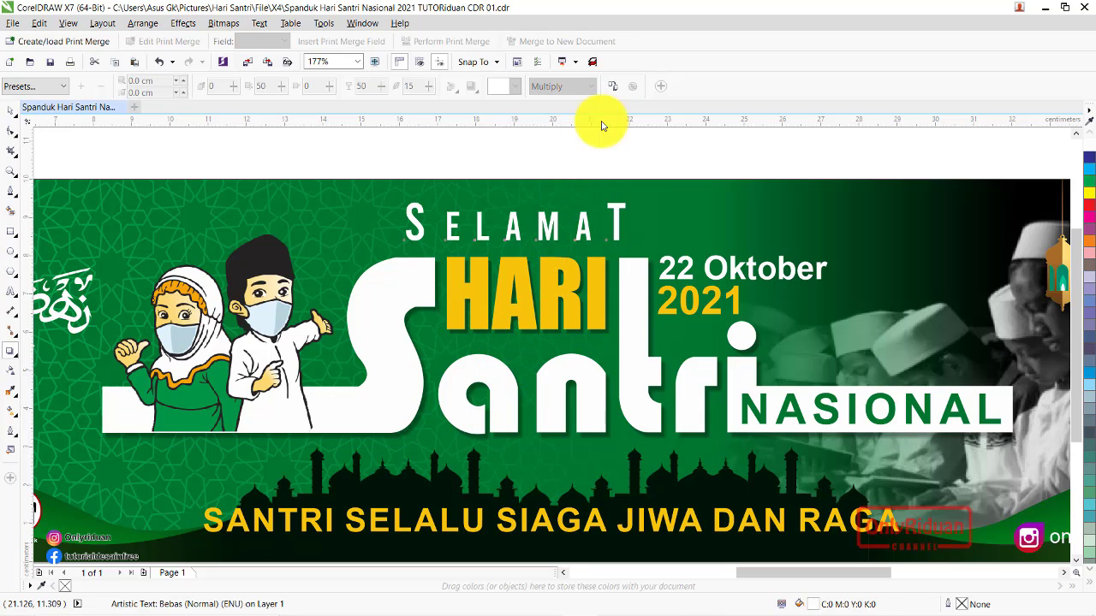
Copy HARI's drop shadow onto SELAMAT and pull the shadow in close behind its letters.
{"action": "left_click", "coordinate": [568, 332]}
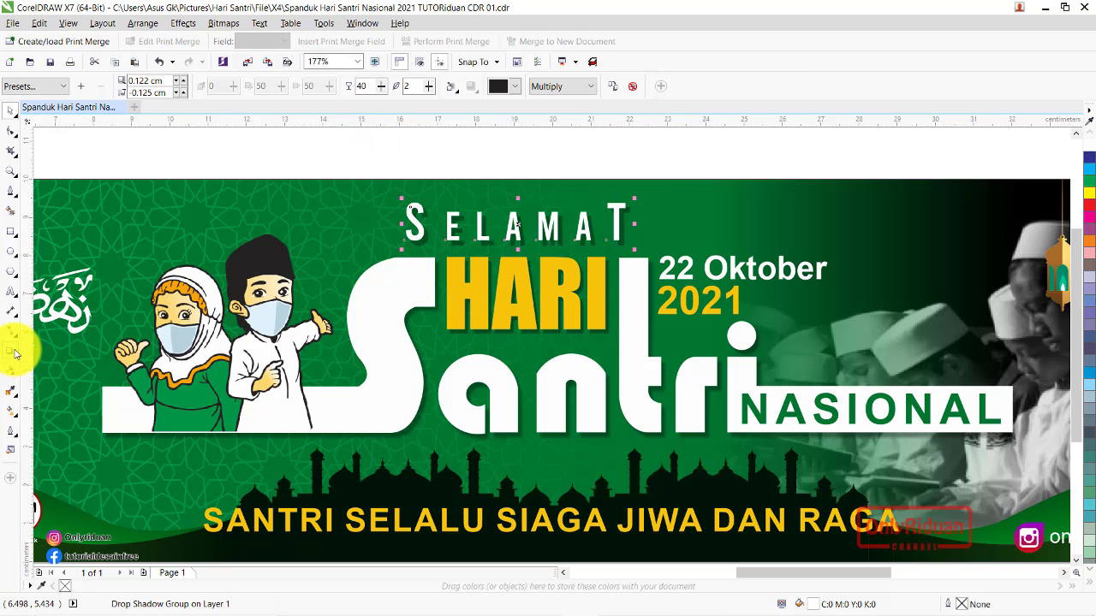
{"action": "scroll", "coordinate": [541, 238], "scroll_direction": "up", "scroll_amount": 2}
{"action": "scroll", "coordinate": [547, 292], "scroll_direction": "up", "scroll_amount": 1}
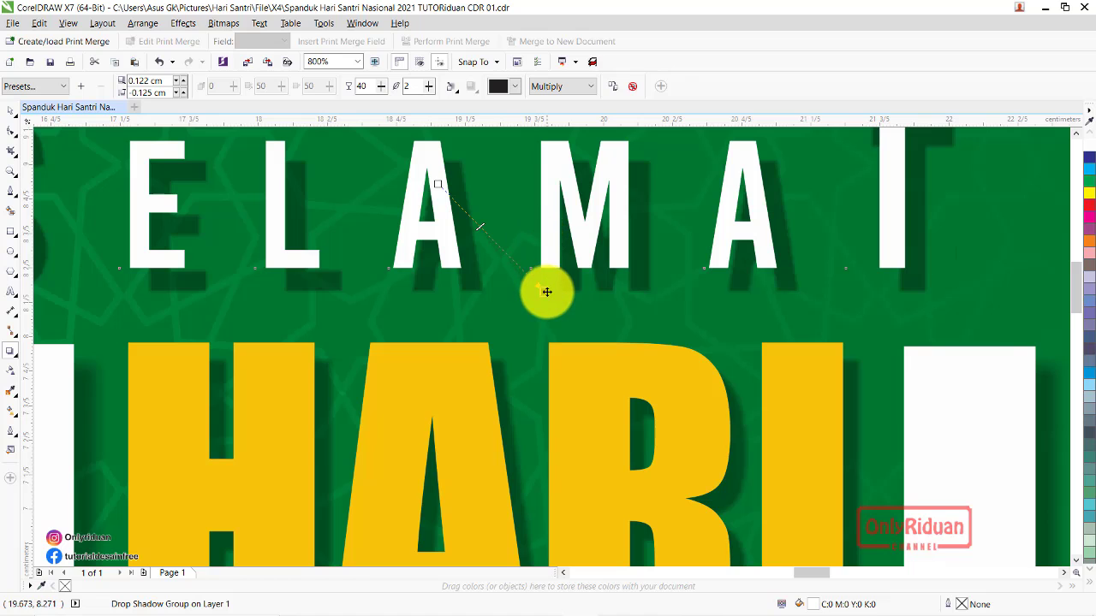
{"action": "mouse_move", "coordinate": [546, 294]}
{"action": "left_mouse_down"}
{"action": "mouse_move", "coordinate": [534, 274]}
{"action": "mouse_move", "coordinate": [496, 276]}
{"action": "left_mouse_up"}
{"action": "scroll", "coordinate": [496, 275], "scroll_direction": "down", "scroll_amount": 1}
{"action": "scroll", "coordinate": [489, 269], "scroll_direction": "down", "scroll_amount": 1}
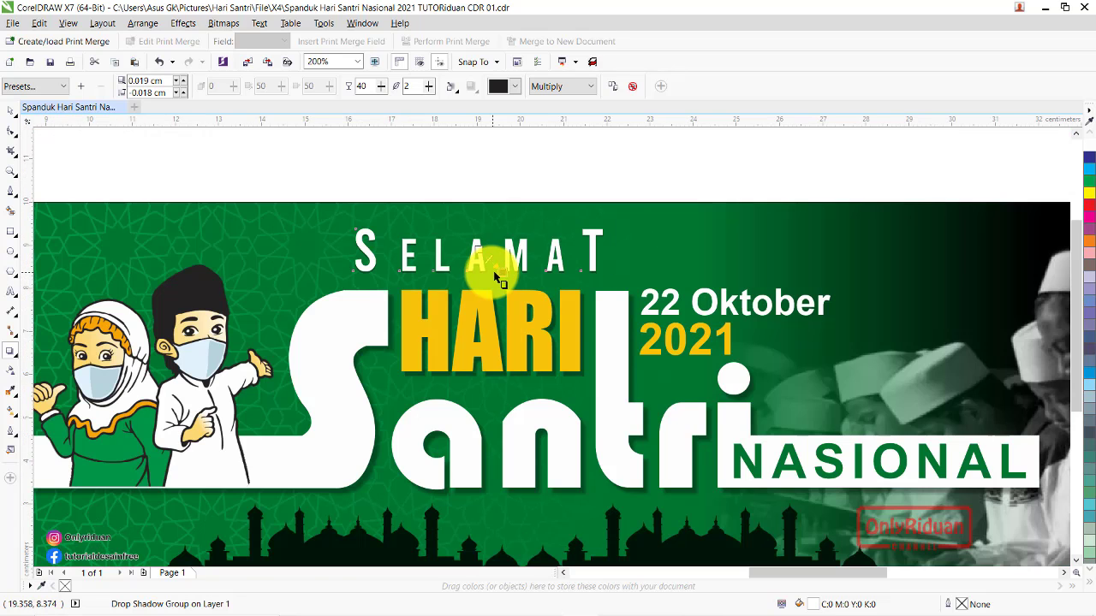
{"action": "scroll", "coordinate": [724, 325], "scroll_direction": "up", "scroll_amount": 1}
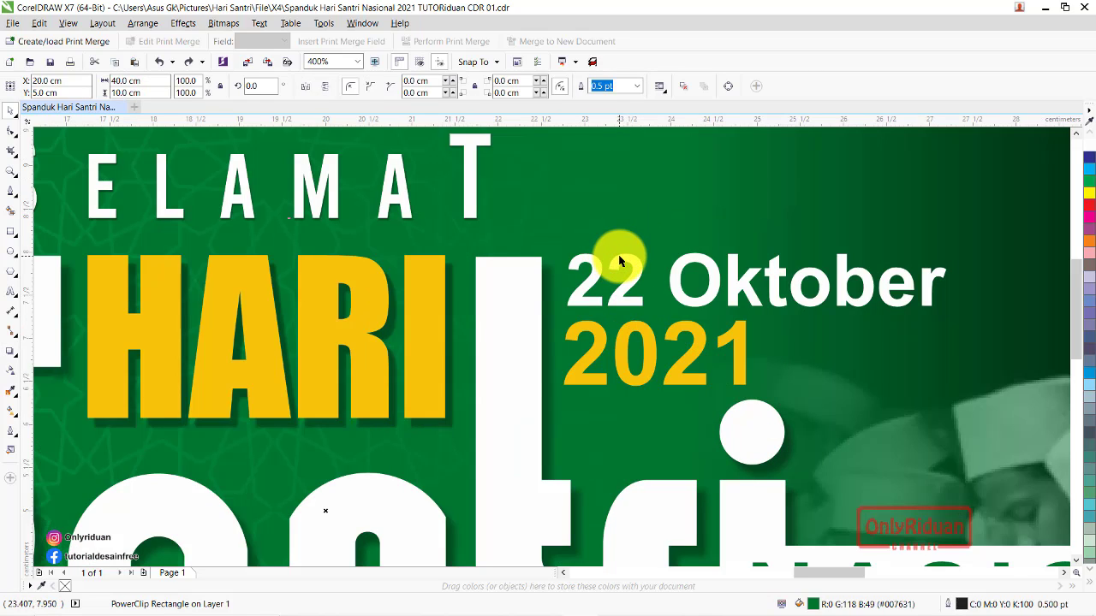
{"action": "left_click", "coordinate": [620, 261]}
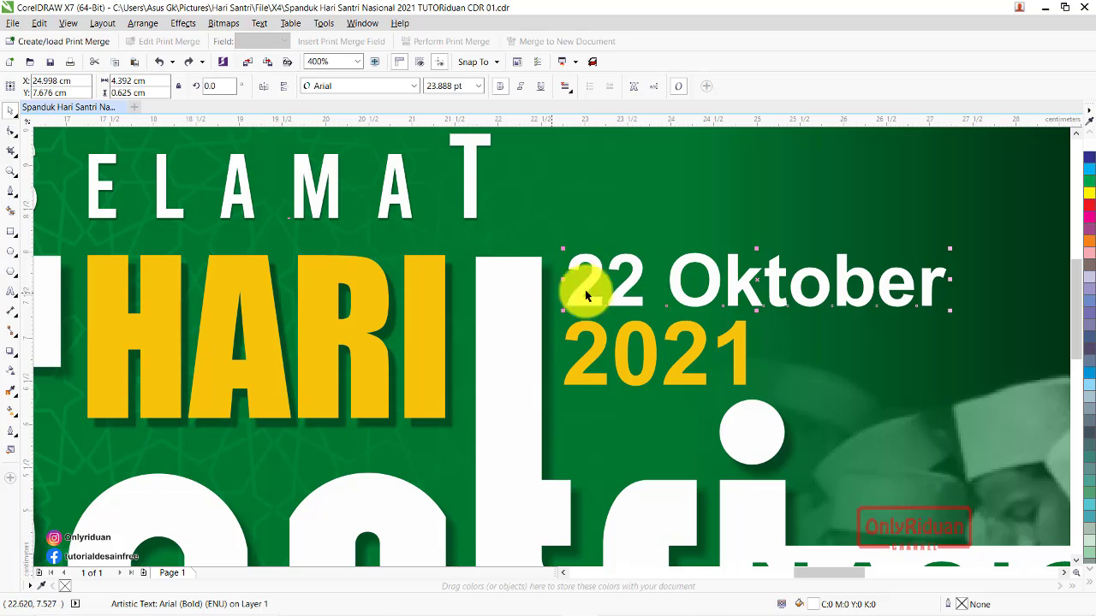
Copy the SELAMAT drop shadow onto the 22 Oktober date text.
{"action": "left_click", "coordinate": [10, 353]}
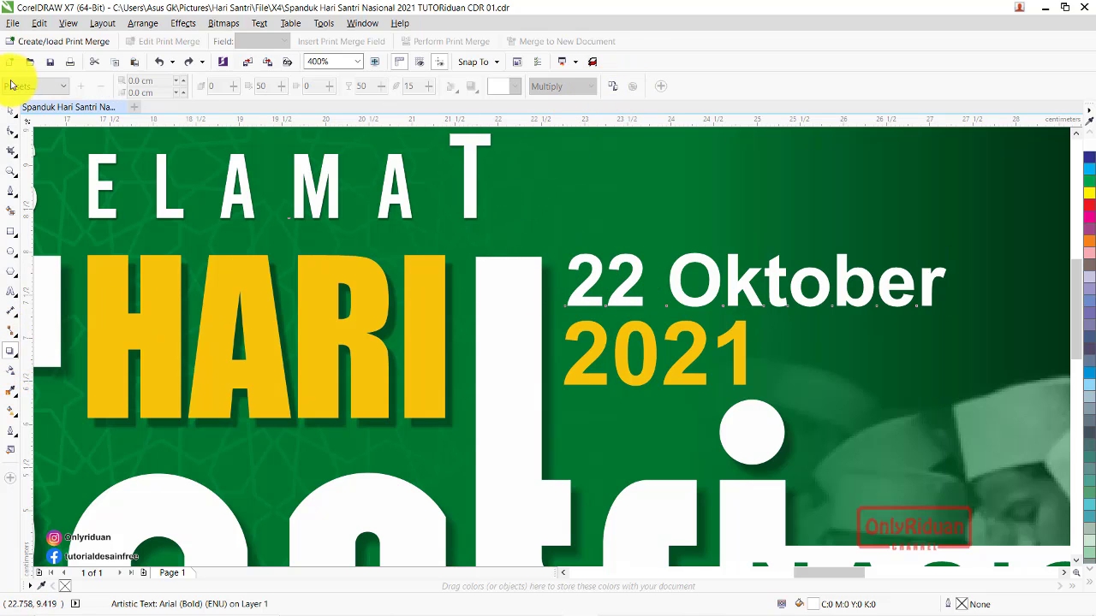
{"action": "left_click", "coordinate": [612, 87]}
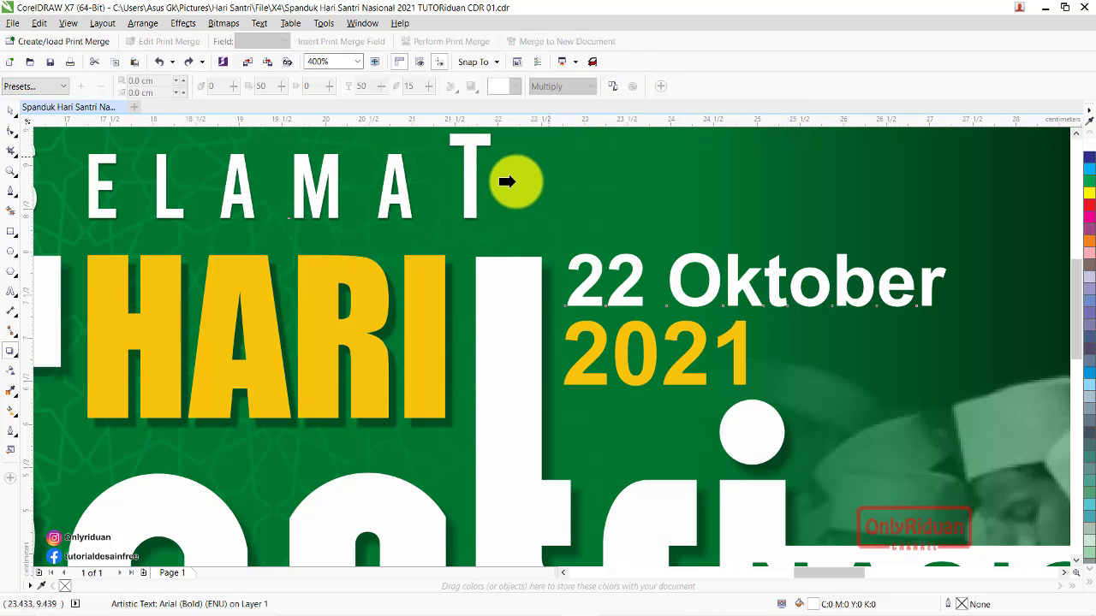
{"action": "left_click", "coordinate": [468, 220]}
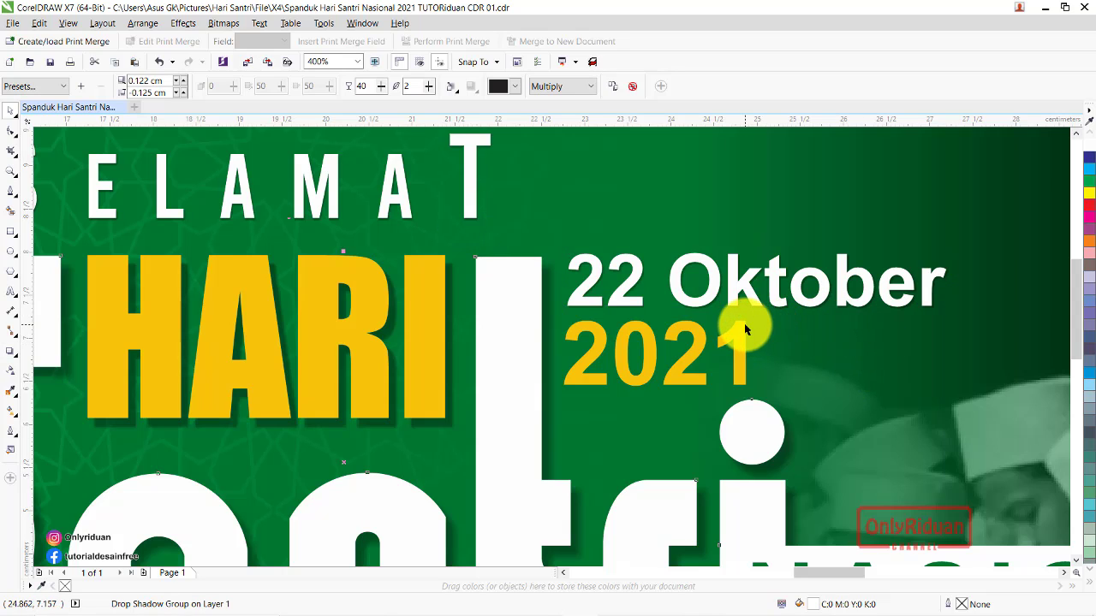
{"action": "left_click", "coordinate": [720, 190]}
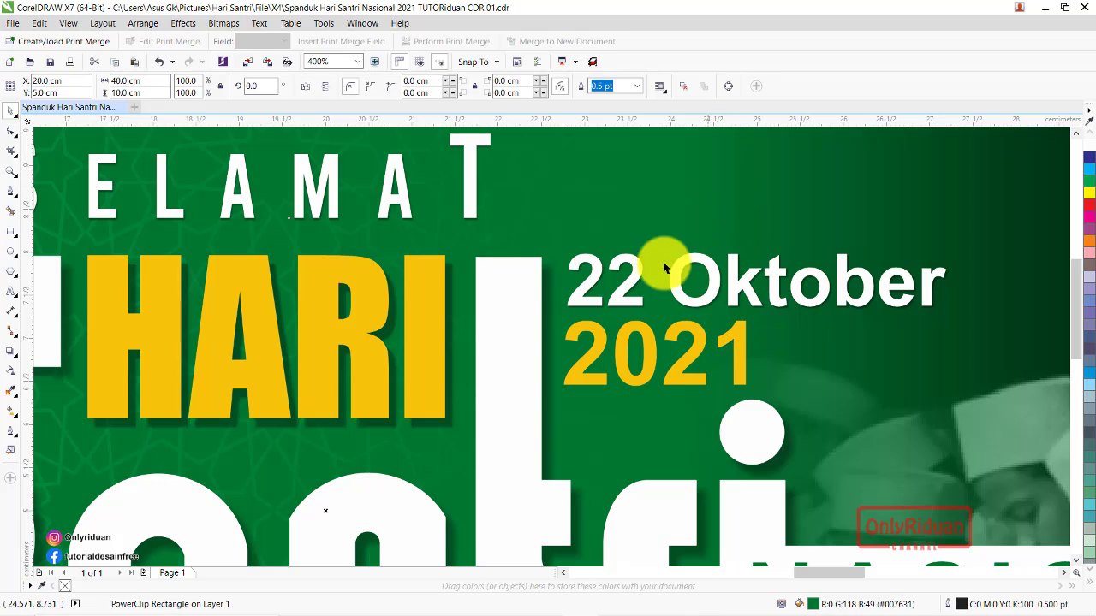
{"action": "left_click", "coordinate": [587, 329]}
{"action": "left_click", "coordinate": [587, 183]}
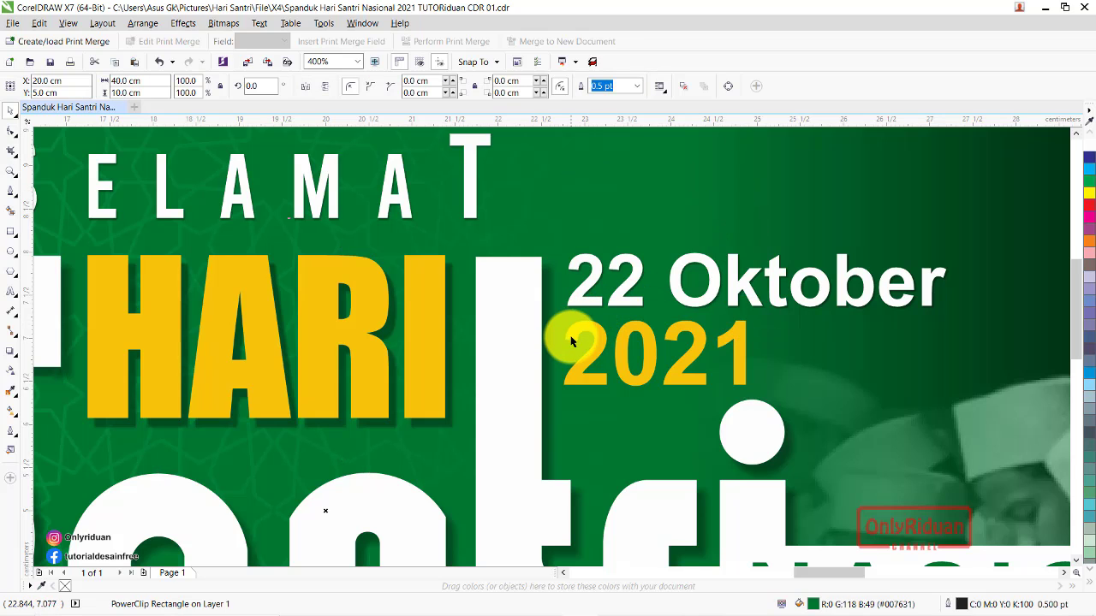
{"action": "left_click", "coordinate": [566, 345]}
Select the yellow 2021 date and give it a matching drop shadow.
{"action": "scroll", "coordinate": [566, 342], "scroll_direction": "down", "scroll_amount": 1}
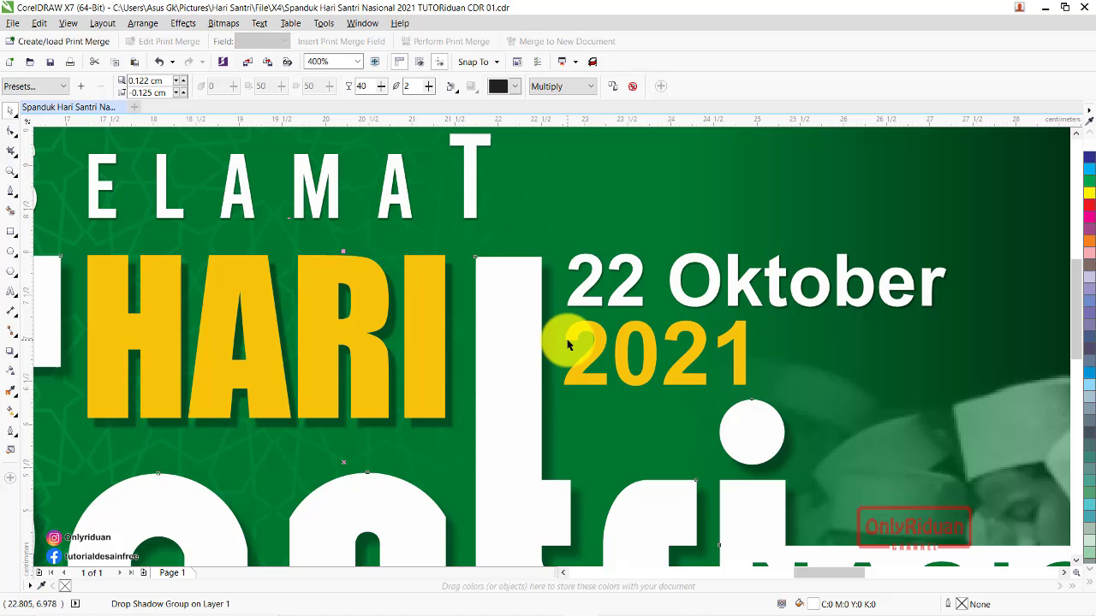
{"action": "left_click", "coordinate": [588, 177]}
{"action": "scroll", "coordinate": [588, 179], "scroll_direction": "down", "scroll_amount": 2}
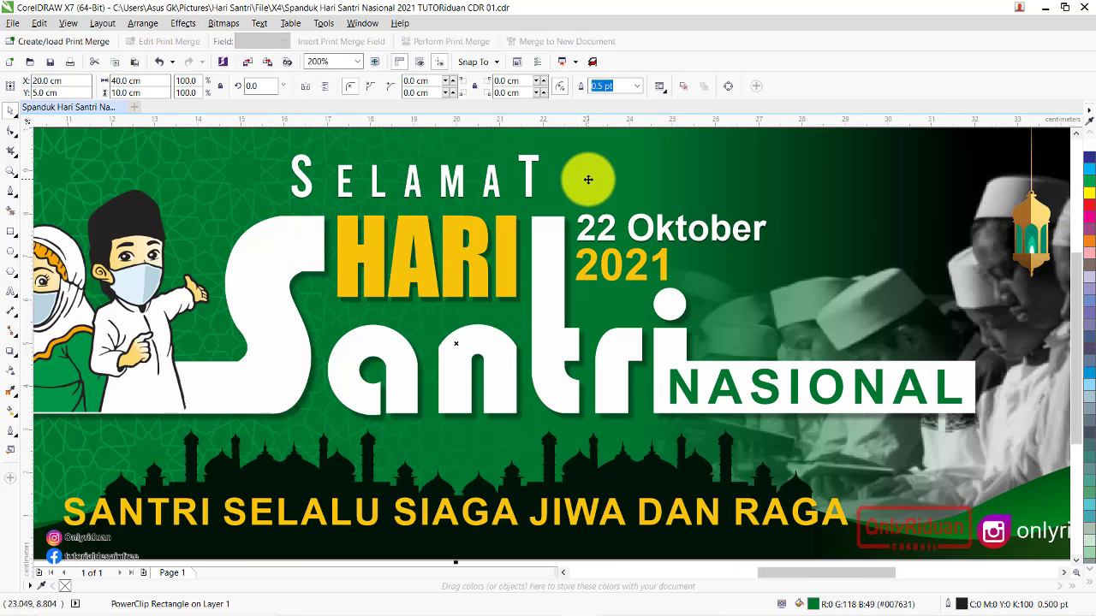
{"action": "left_click", "coordinate": [1076, 134]}
{"action": "left_click_drag", "start_coordinate": [573, 199], "coordinate": [684, 394]}
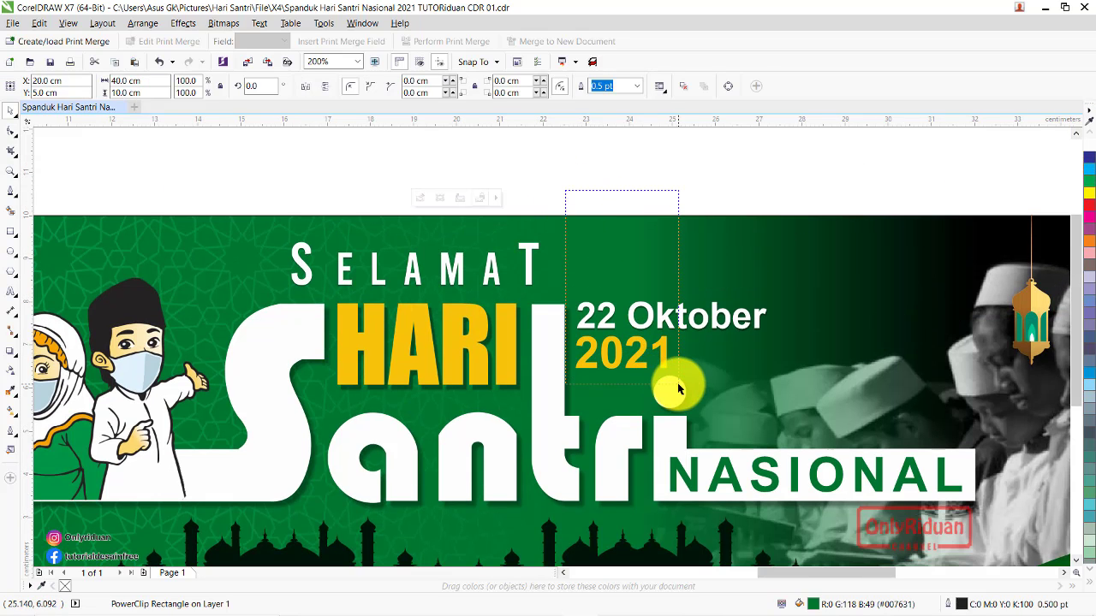
{"action": "scroll", "coordinate": [614, 360], "scroll_direction": "up", "scroll_amount": 2}
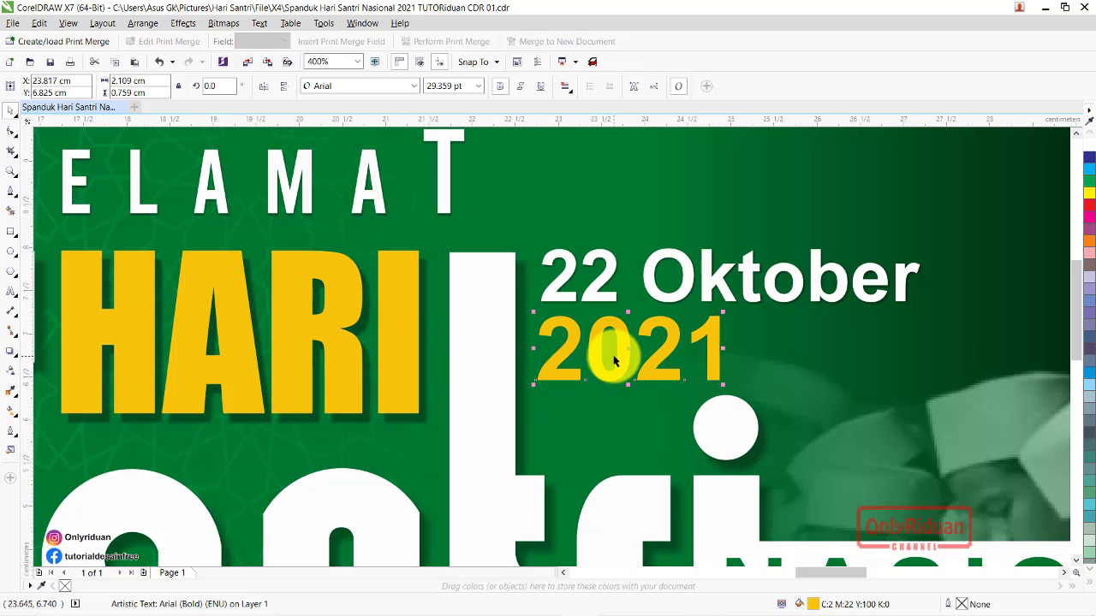
{"action": "left_click", "coordinate": [11, 355]}
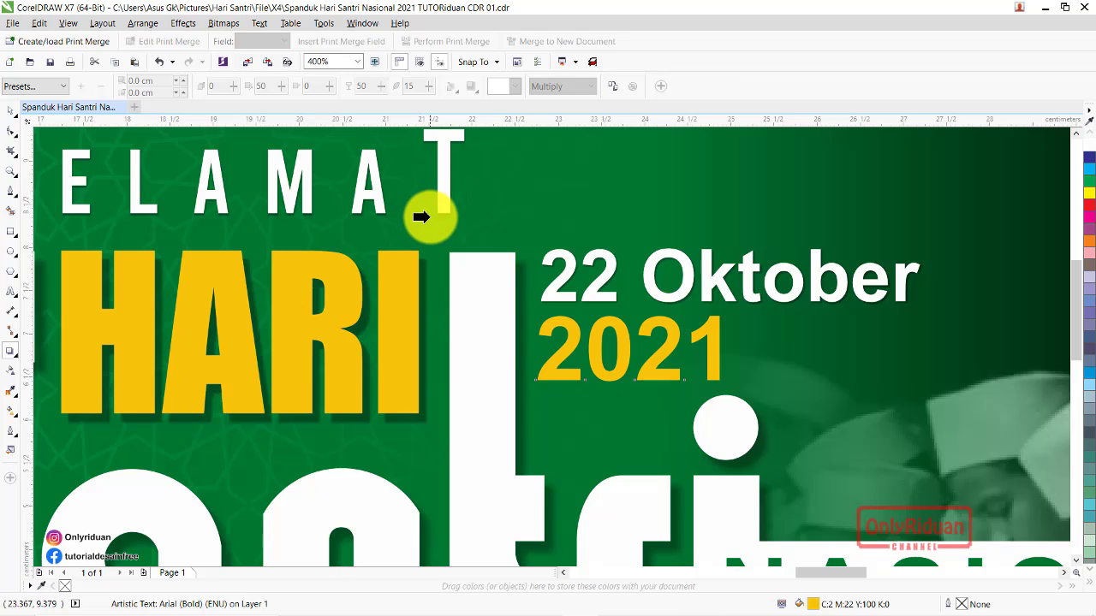
{"action": "left_click", "coordinate": [710, 251]}
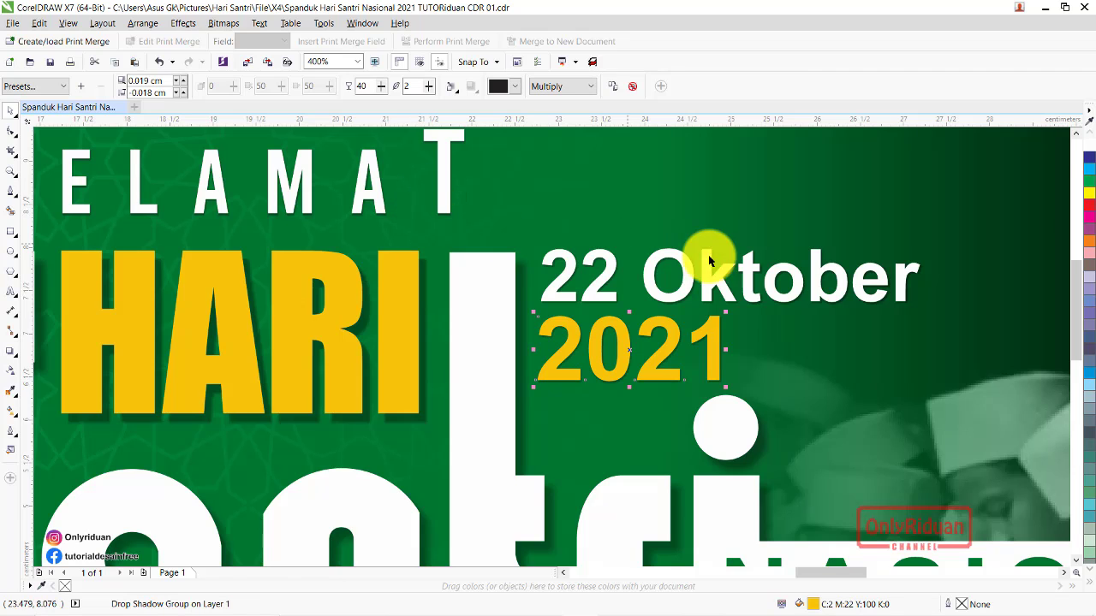
Scroll to the banner's bottom and select the SANTRI SELALU SIAGA slogan.
{"action": "scroll", "coordinate": [710, 252], "scroll_direction": "down", "scroll_amount": 2}
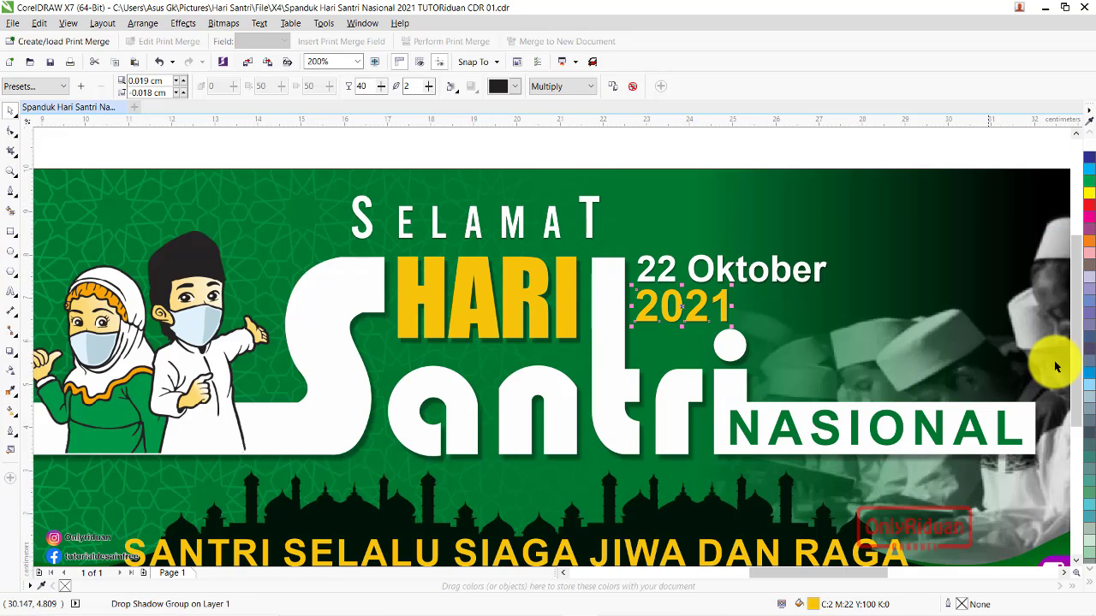
{"action": "left_click_drag", "start_coordinate": [1079, 289], "coordinate": [1076, 362]}
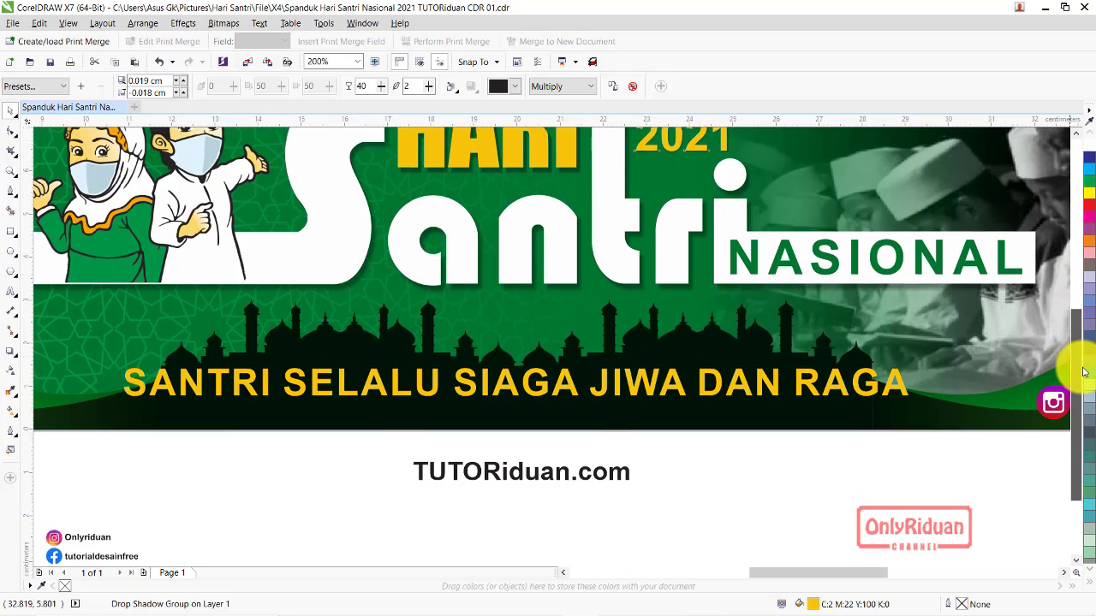
{"action": "left_click", "coordinate": [473, 385]}
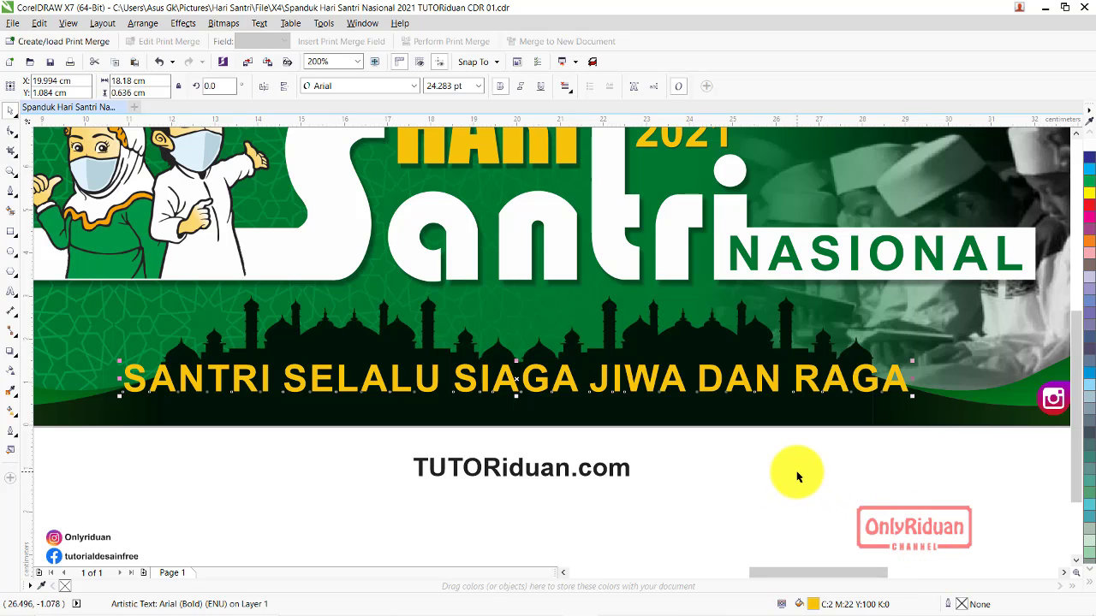
Give the slogan a white 1.5 pt outline in Outline Pen.
{"action": "double_click", "coordinate": [962, 606]}
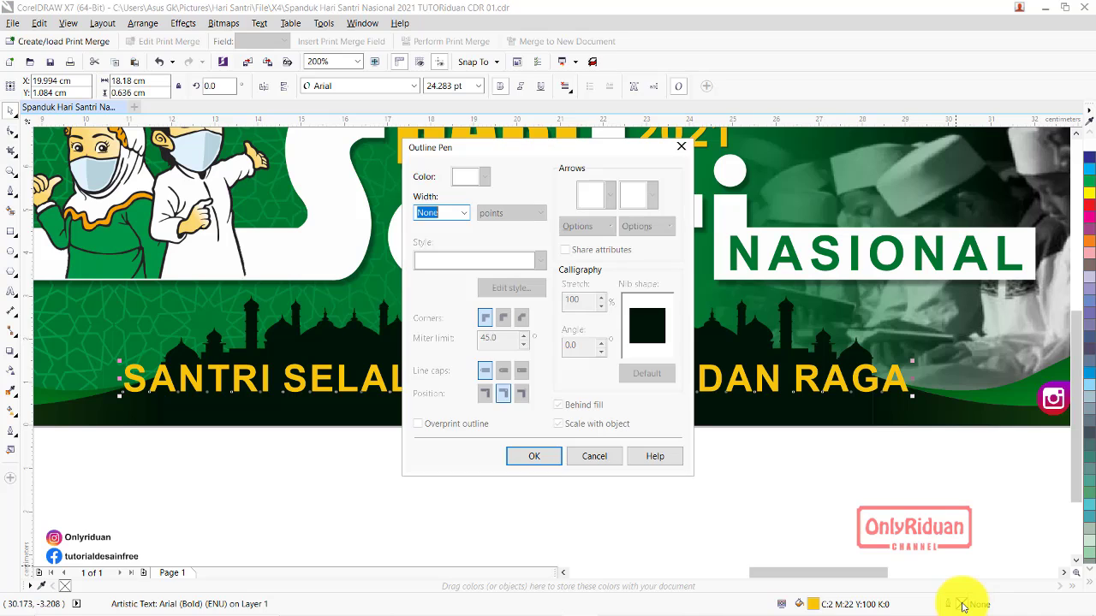
{"action": "left_click_drag", "start_coordinate": [524, 149], "coordinate": [700, 171]}
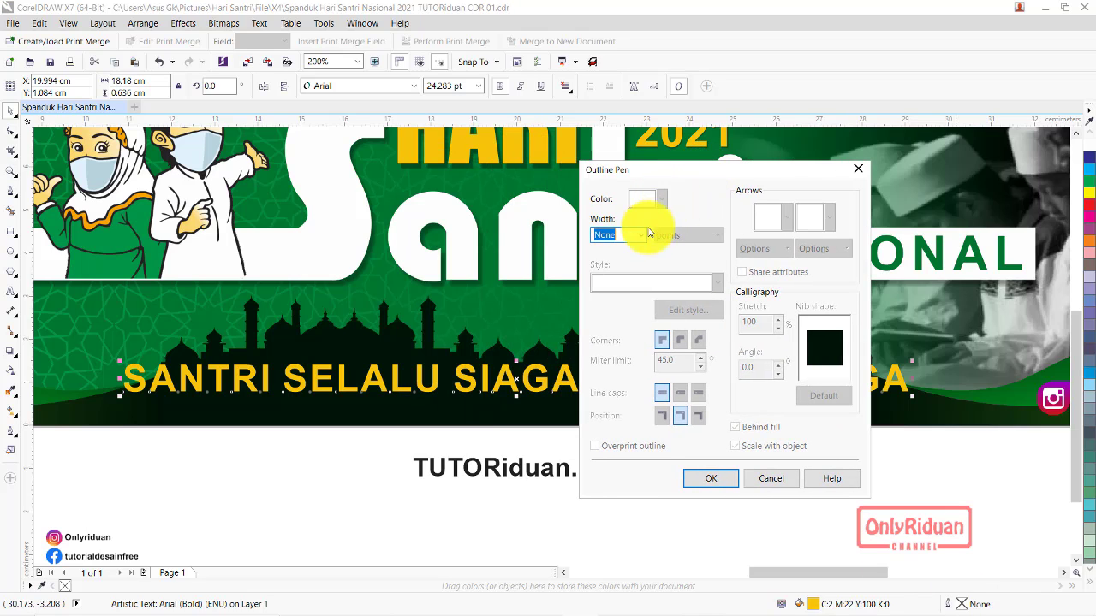
{"action": "left_click", "coordinate": [642, 238]}
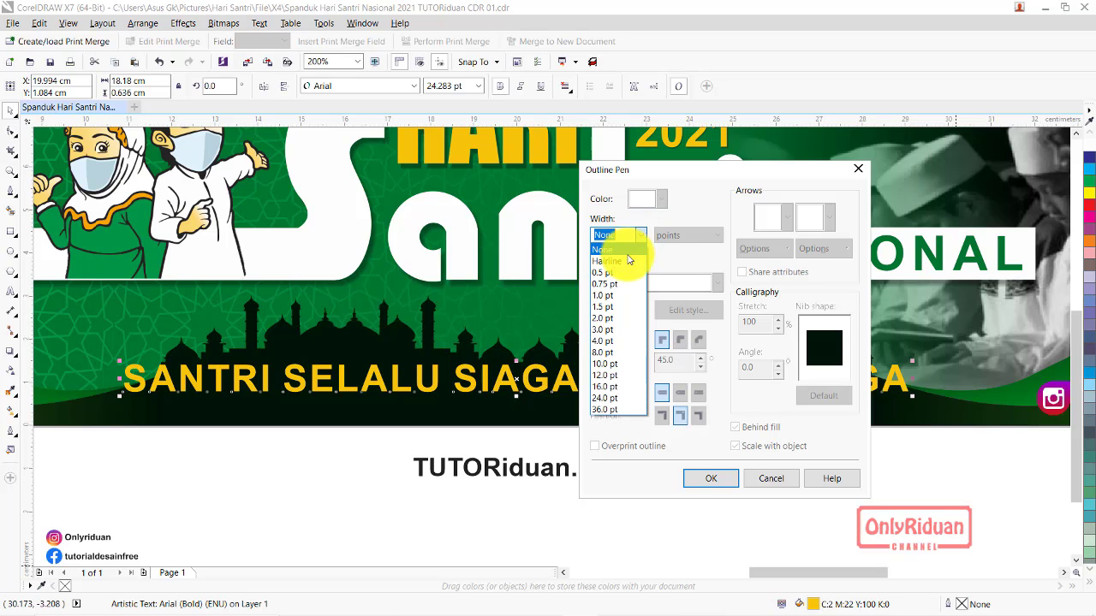
{"action": "left_click", "coordinate": [611, 307]}
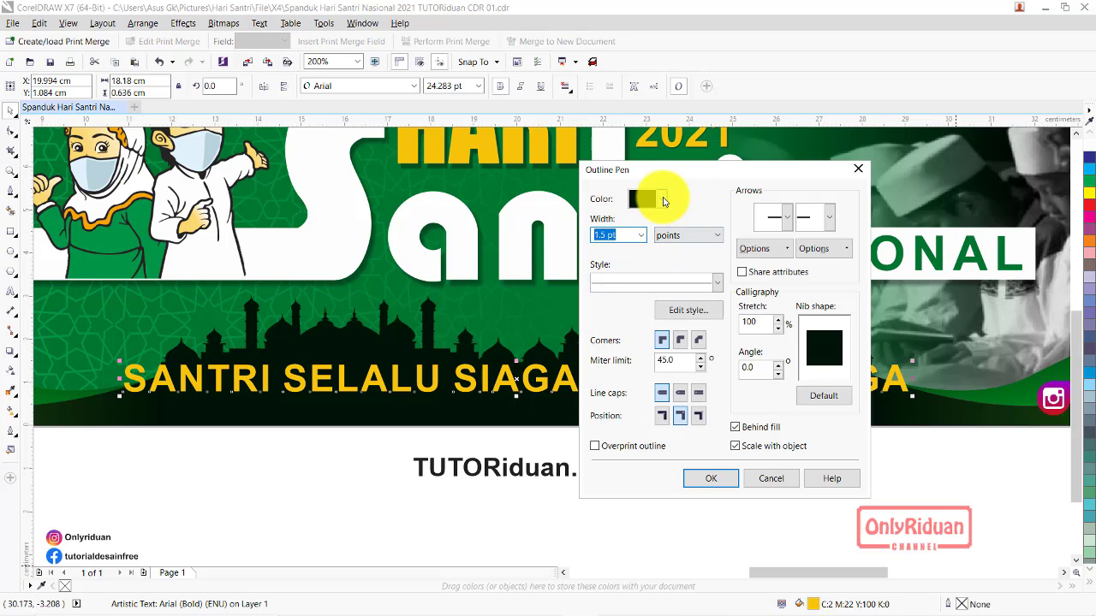
{"action": "left_click", "coordinate": [663, 199]}
{"action": "left_click", "coordinate": [679, 231]}
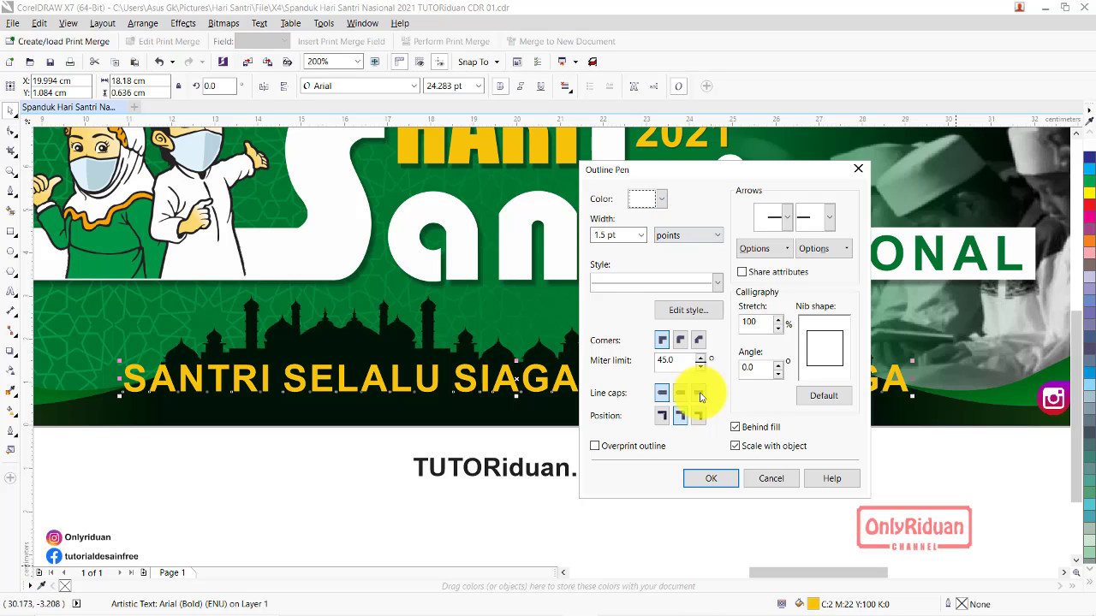
{"action": "left_click", "coordinate": [722, 484]}
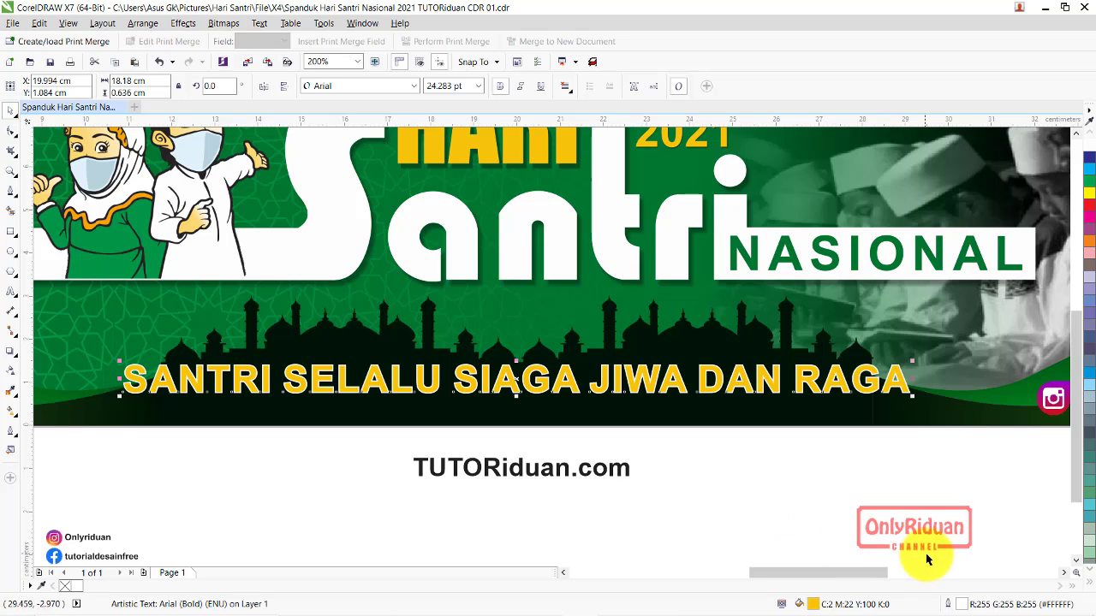
Change the slogan's outline colour to the dark mosque-silhouette colour sampled with the eyedropper.
{"action": "double_click", "coordinate": [961, 606]}
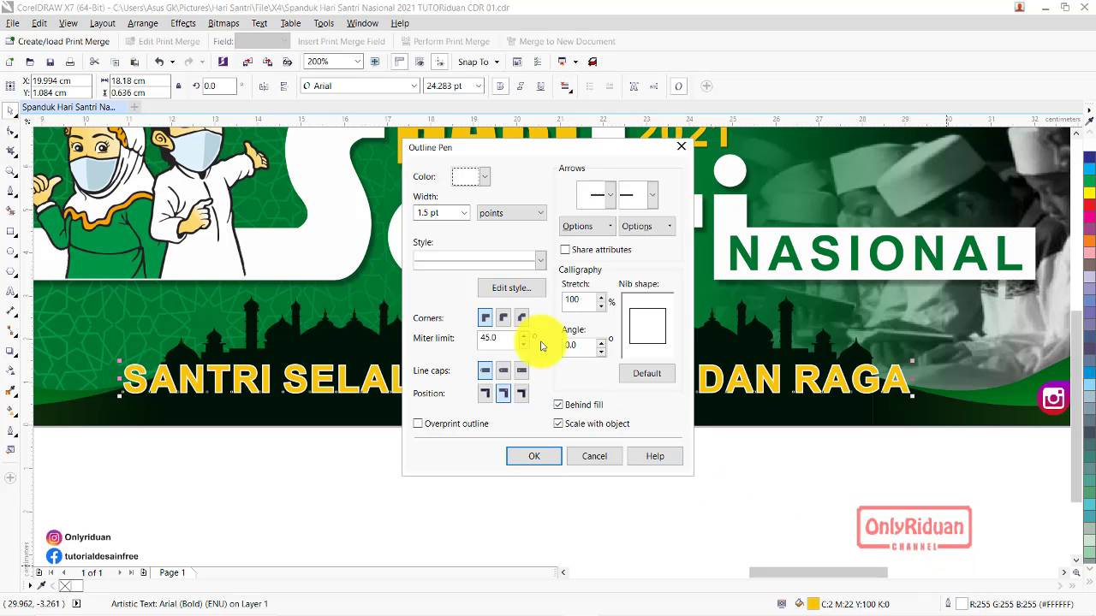
{"action": "left_click", "coordinate": [481, 182]}
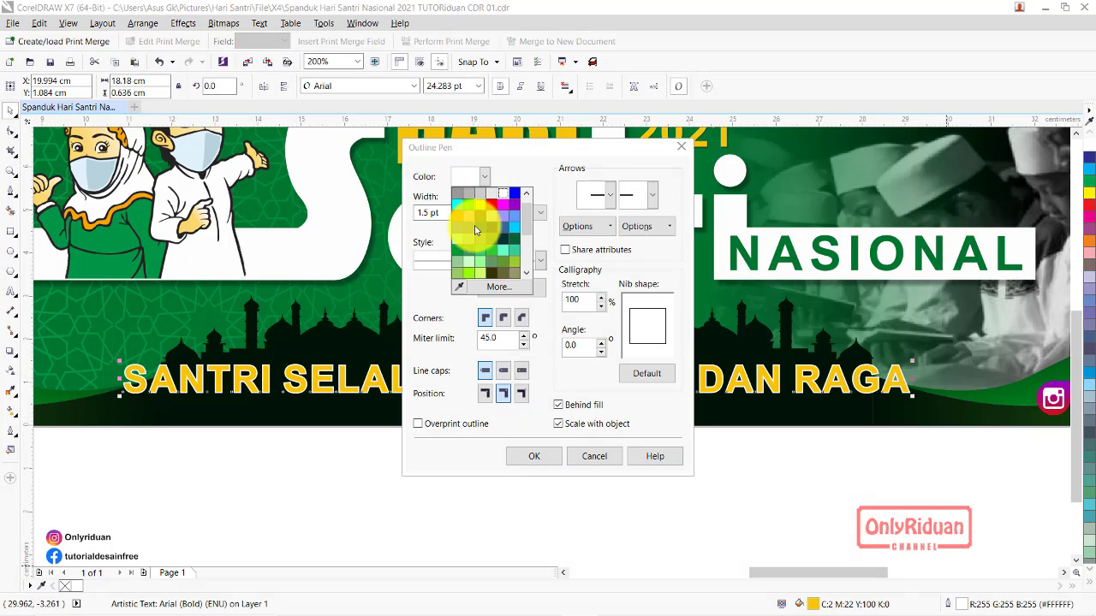
{"action": "left_click", "coordinate": [436, 289]}
{"action": "left_click", "coordinate": [345, 352]}
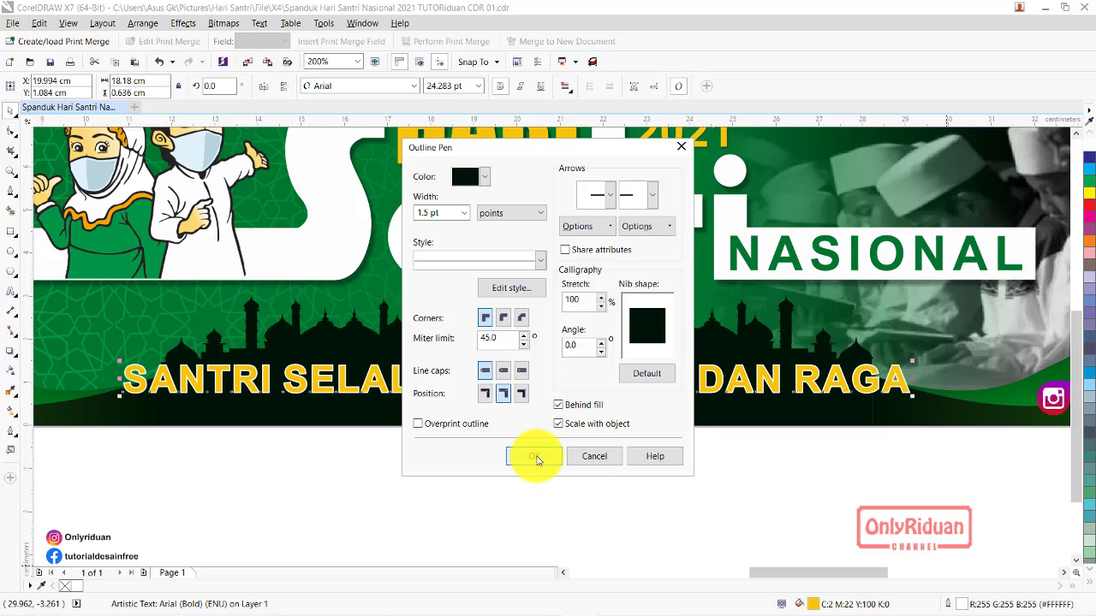
{"action": "left_click", "coordinate": [533, 456]}
{"action": "left_click", "coordinate": [310, 485]}
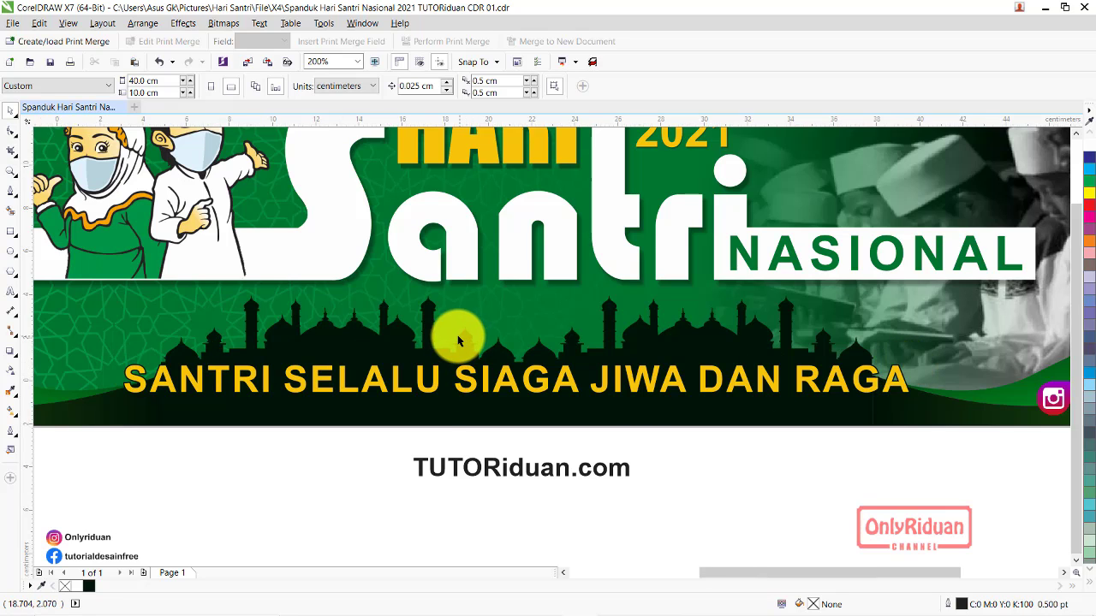
Open Spanduk Hari Santri Nasional 2021 TUTORiduan CDR 02 from the X4 folder via File Explorer.
{"action": "scroll", "coordinate": [461, 340], "scroll_direction": "down", "scroll_amount": 2}
{"action": "scroll", "coordinate": [459, 338], "scroll_direction": "up", "scroll_amount": 1}
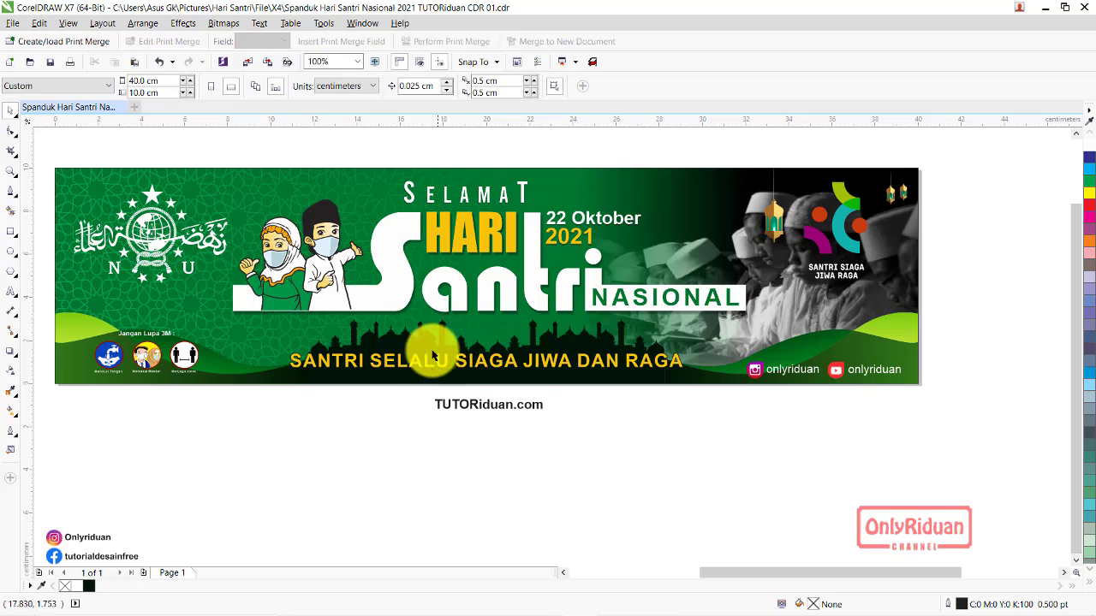
{"action": "left_click", "coordinate": [788, 377]}
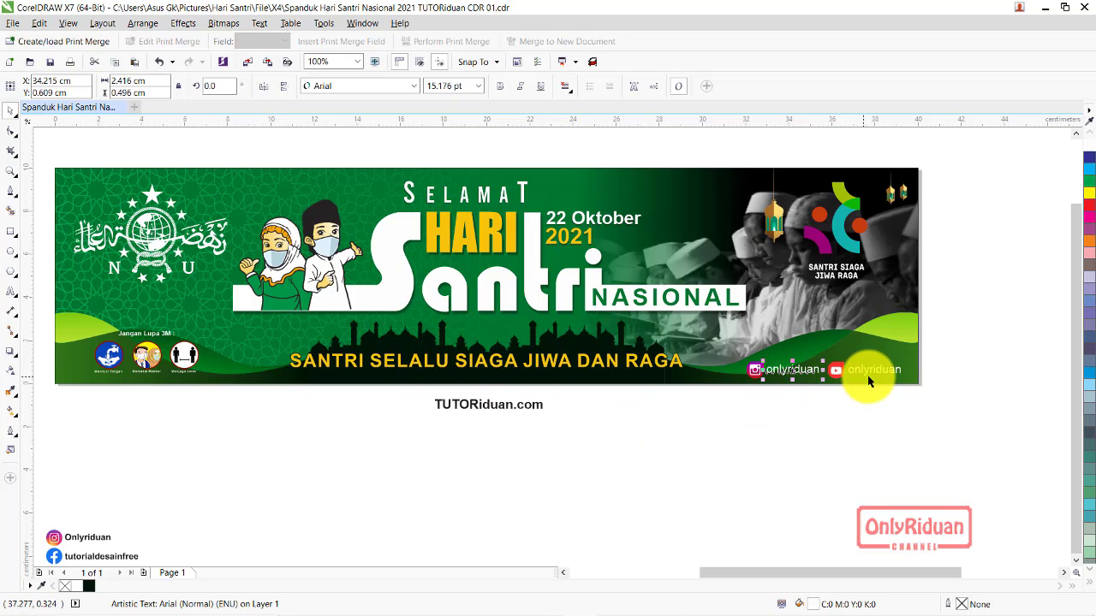
{"action": "left_click", "coordinate": [712, 505]}
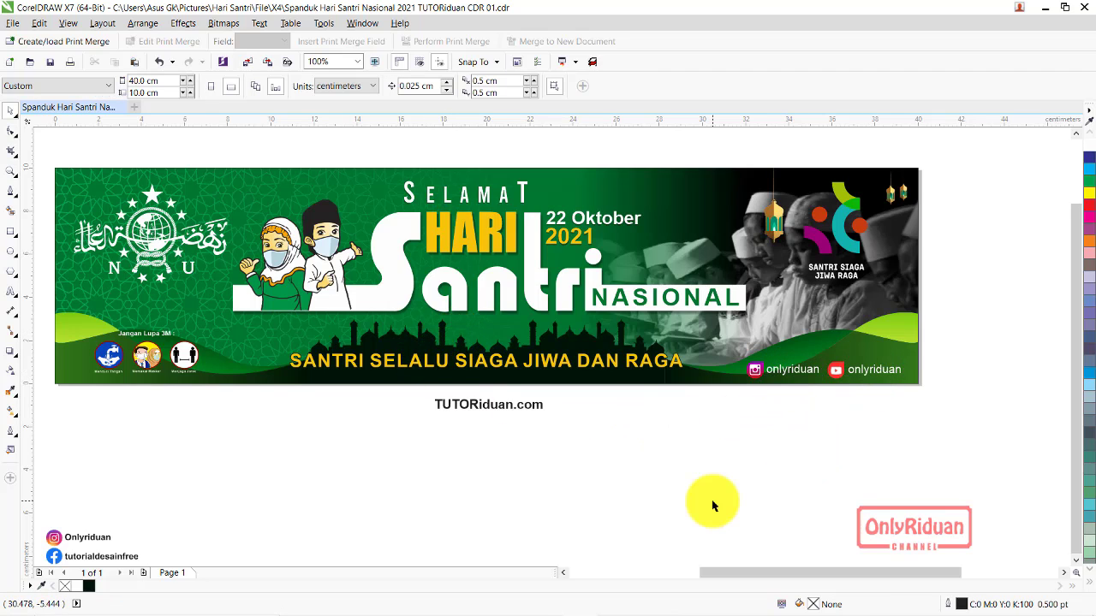
{"action": "left_click", "coordinate": [368, 603]}
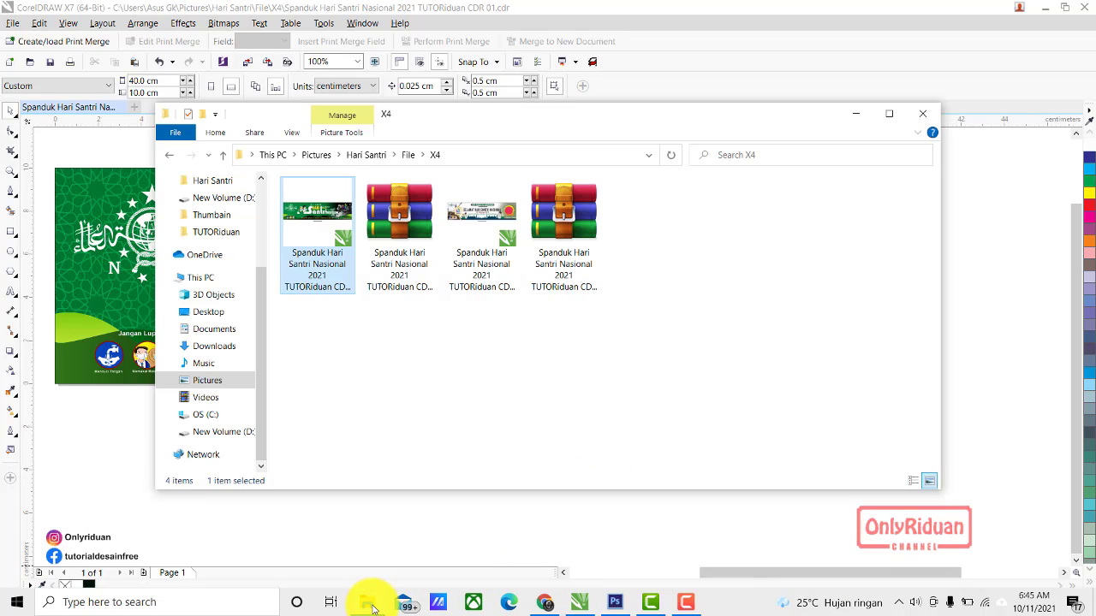
{"action": "double_click", "coordinate": [482, 214]}
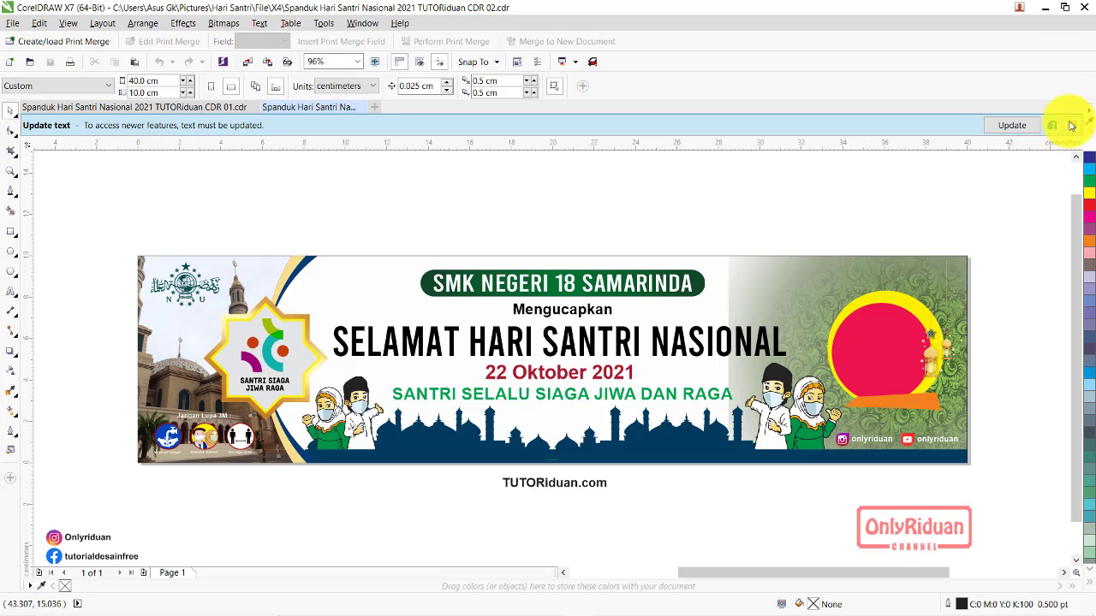
Dismiss the Update text notice, zoom in on the banner, and select the SELAMAT HARI SANTRI NASIONAL headline.
{"action": "left_click", "coordinate": [1070, 126]}
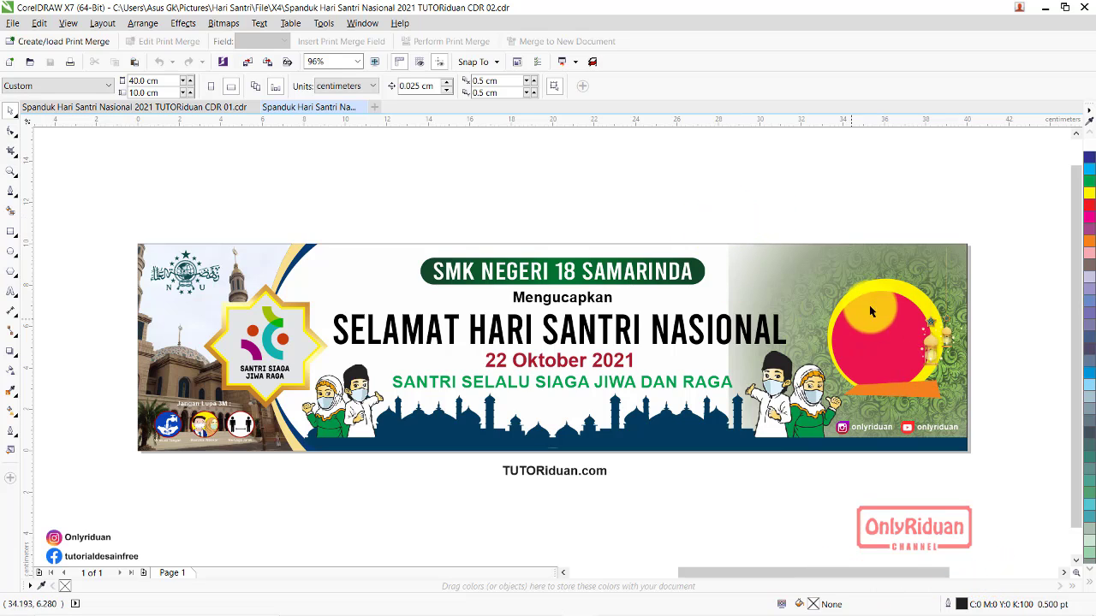
{"action": "left_click", "coordinate": [11, 172]}
{"action": "left_click_drag", "start_coordinate": [123, 223], "coordinate": [997, 473]}
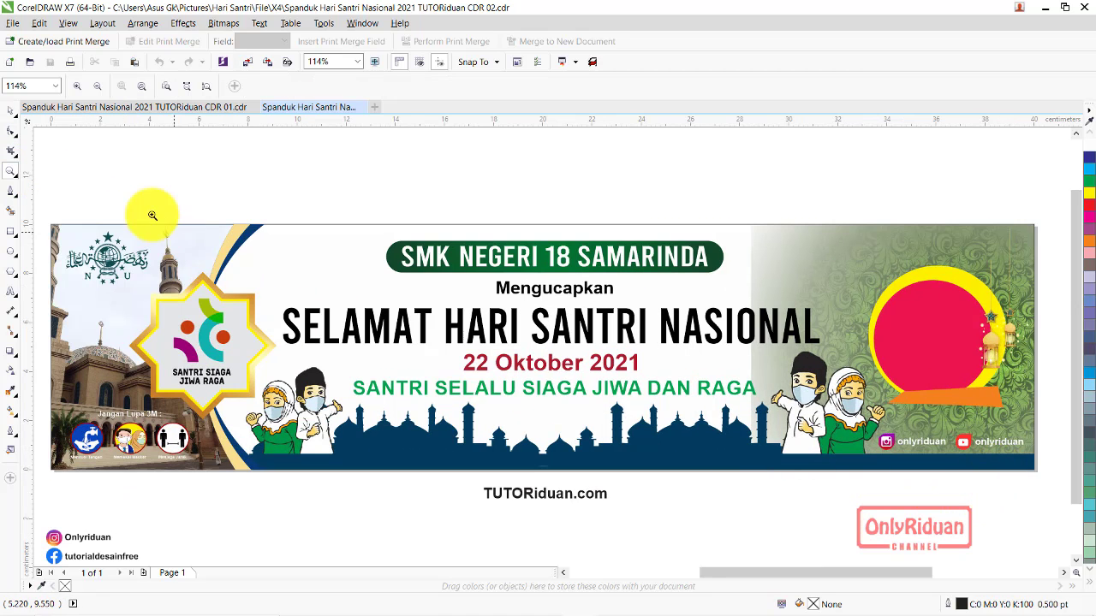
{"action": "left_click", "coordinate": [10, 109]}
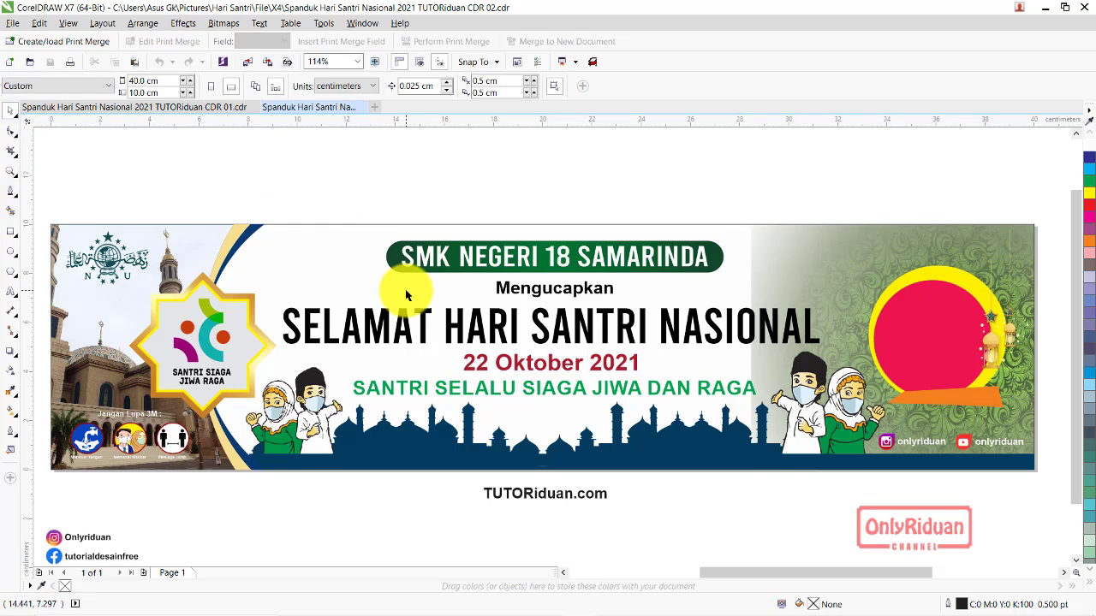
{"action": "left_click", "coordinate": [481, 323]}
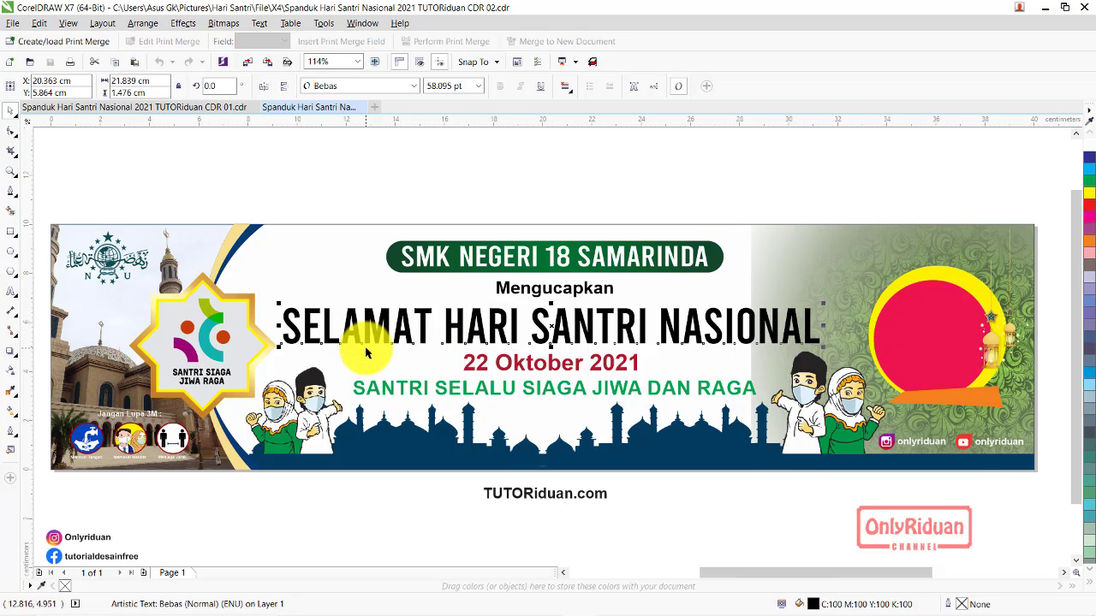
{"action": "scroll", "coordinate": [365, 350], "scroll_direction": "up", "scroll_amount": 3}
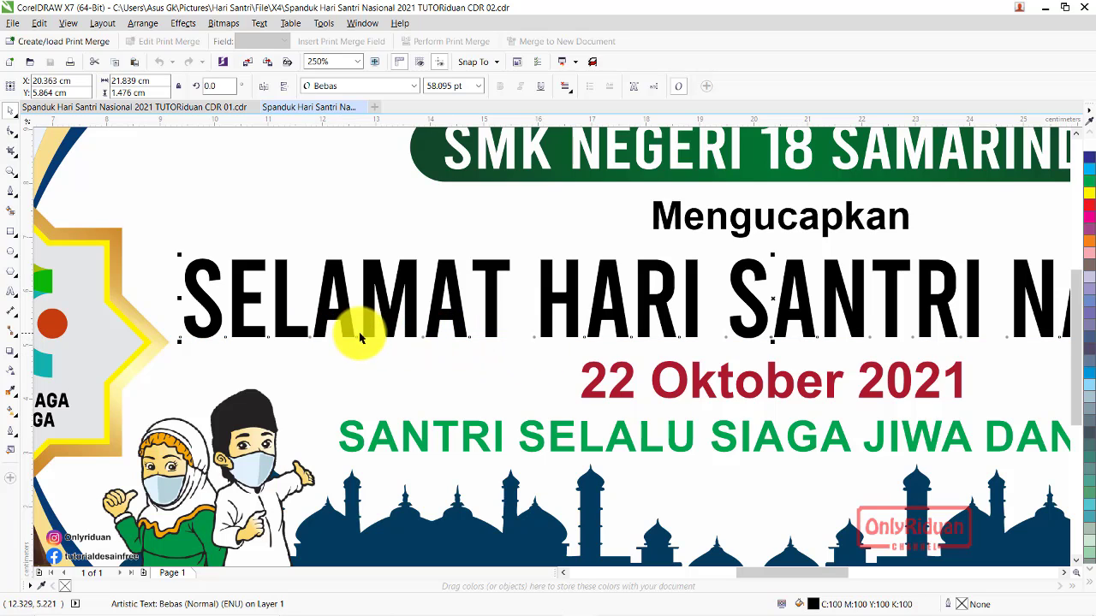
Add a thin contour around the headline letters, filled with black sampled from the headline.
{"action": "left_click", "coordinate": [8, 355]}
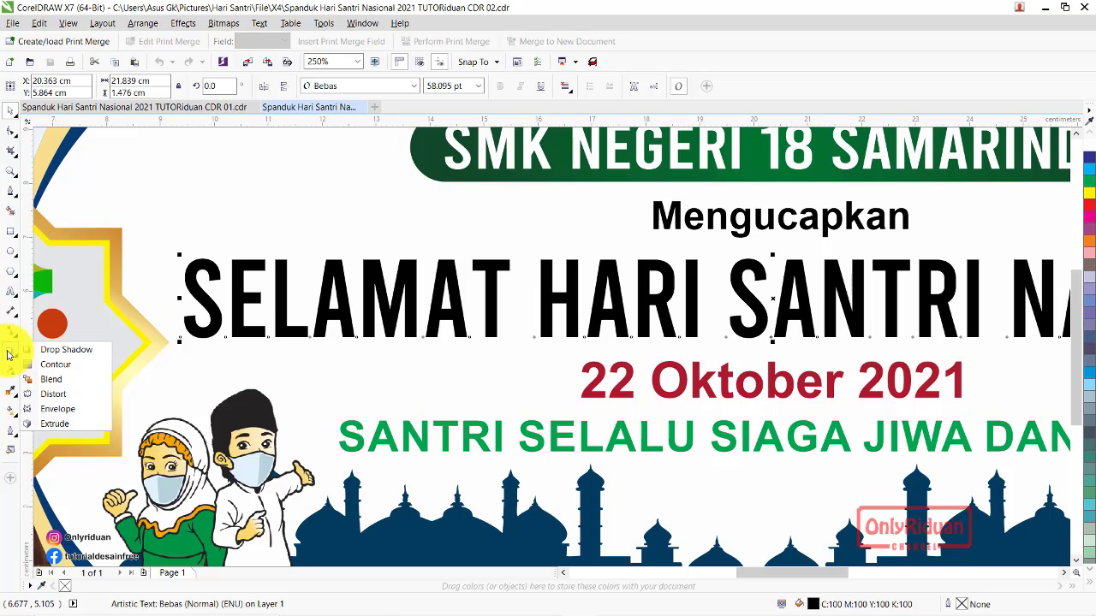
{"action": "left_click", "coordinate": [58, 365]}
{"action": "scroll", "coordinate": [240, 274], "scroll_direction": "up", "scroll_amount": 2}
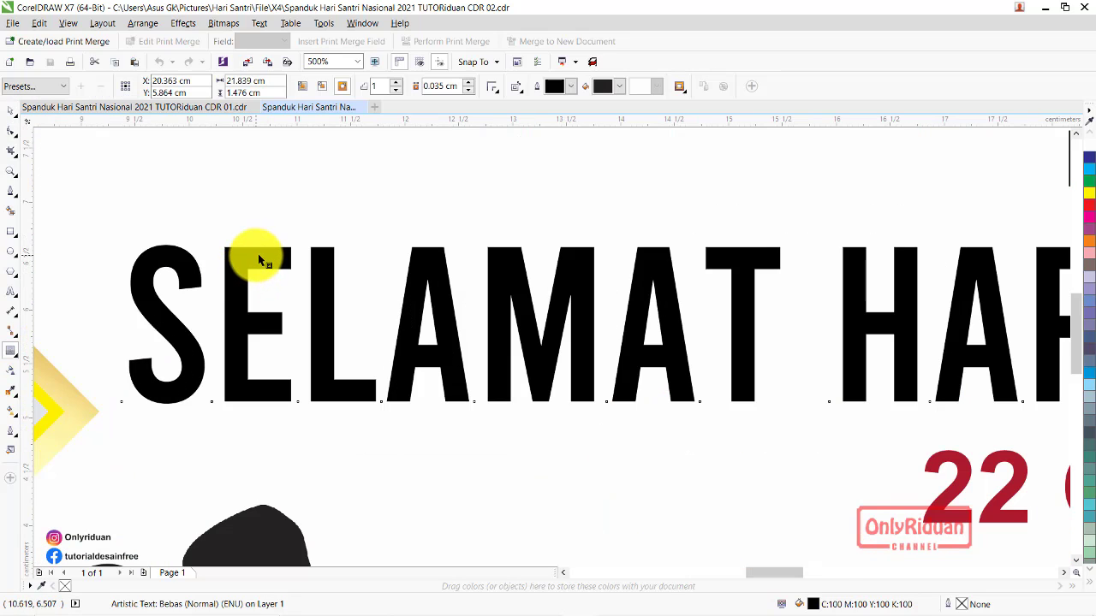
{"action": "left_click_drag", "start_coordinate": [257, 254], "coordinate": [255, 246]}
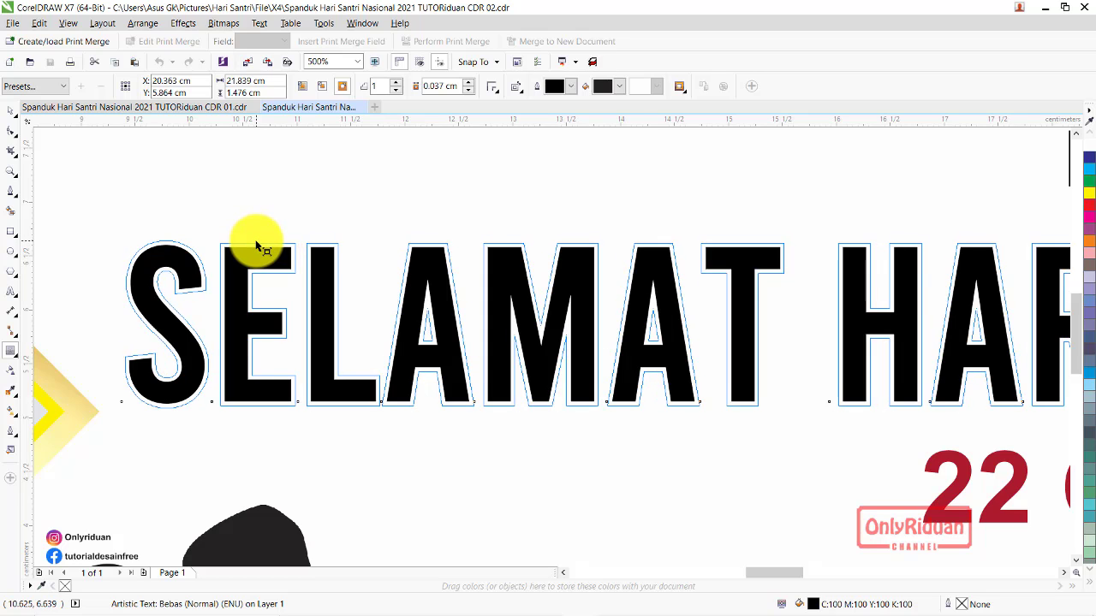
{"action": "scroll", "coordinate": [255, 246], "scroll_direction": "down", "scroll_amount": 2}
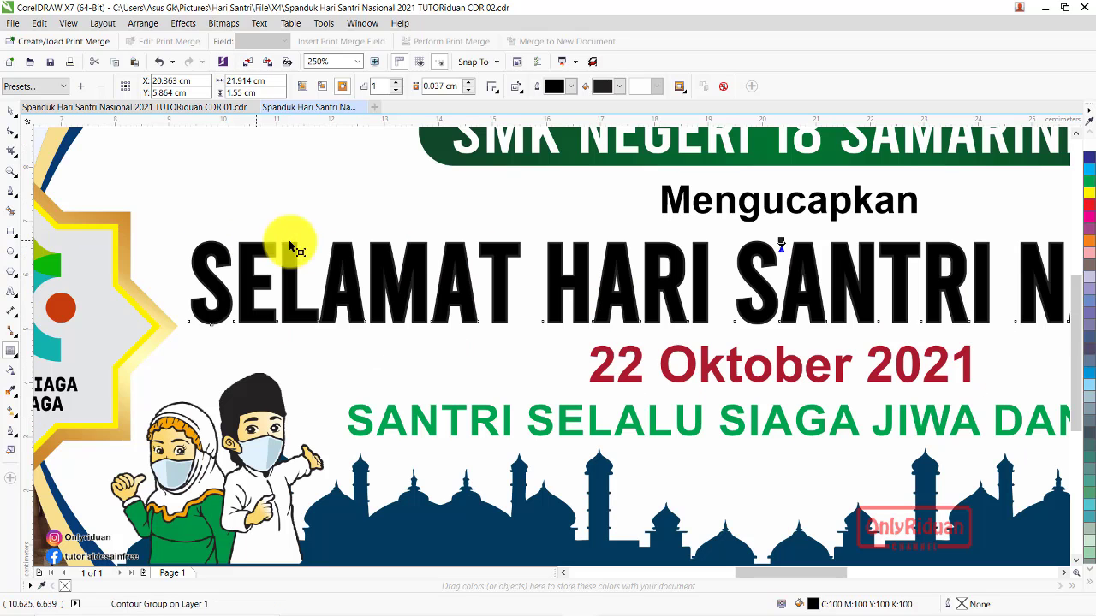
{"action": "left_click", "coordinate": [621, 88]}
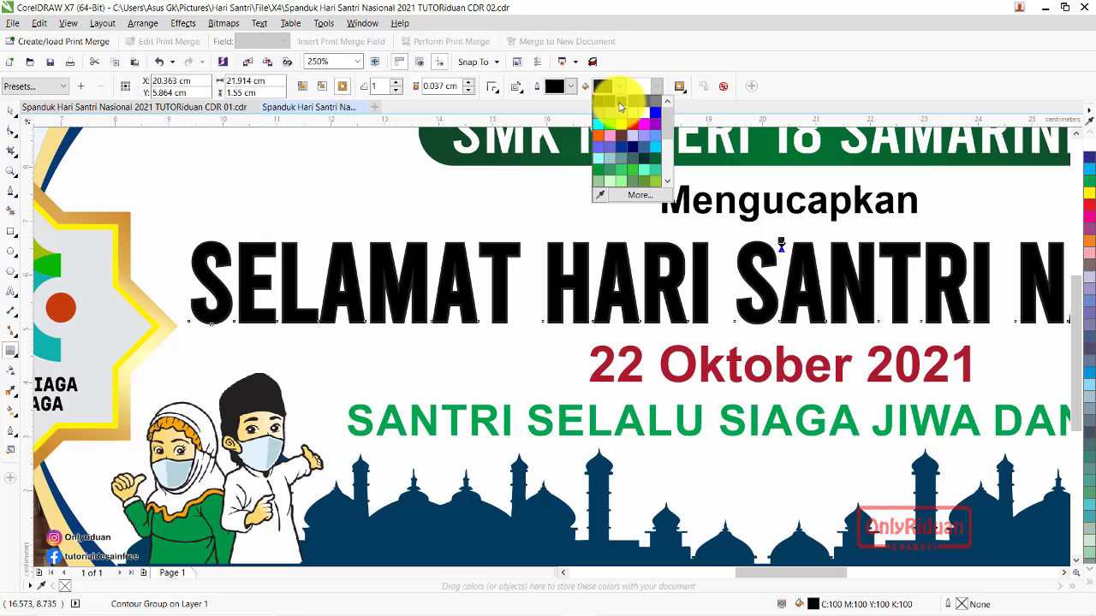
{"action": "left_click", "coordinate": [599, 196]}
{"action": "left_click", "coordinate": [557, 249]}
{"action": "scroll", "coordinate": [523, 256], "scroll_direction": "up", "scroll_amount": 4}
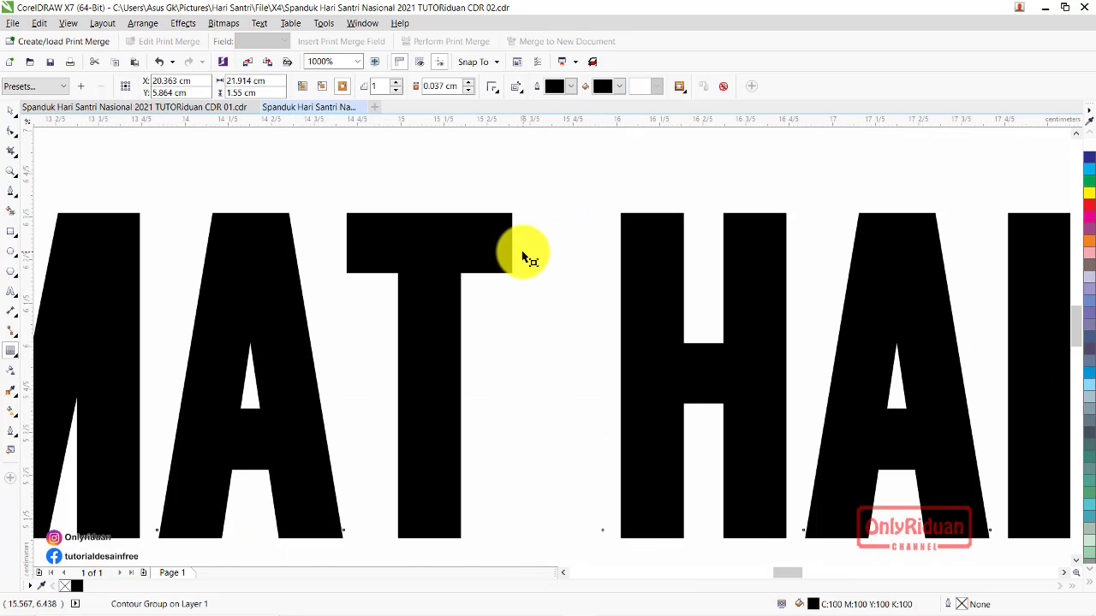
{"action": "scroll", "coordinate": [523, 252], "scroll_direction": "down", "scroll_amount": 2}
{"action": "scroll", "coordinate": [519, 247], "scroll_direction": "down", "scroll_amount": 2}
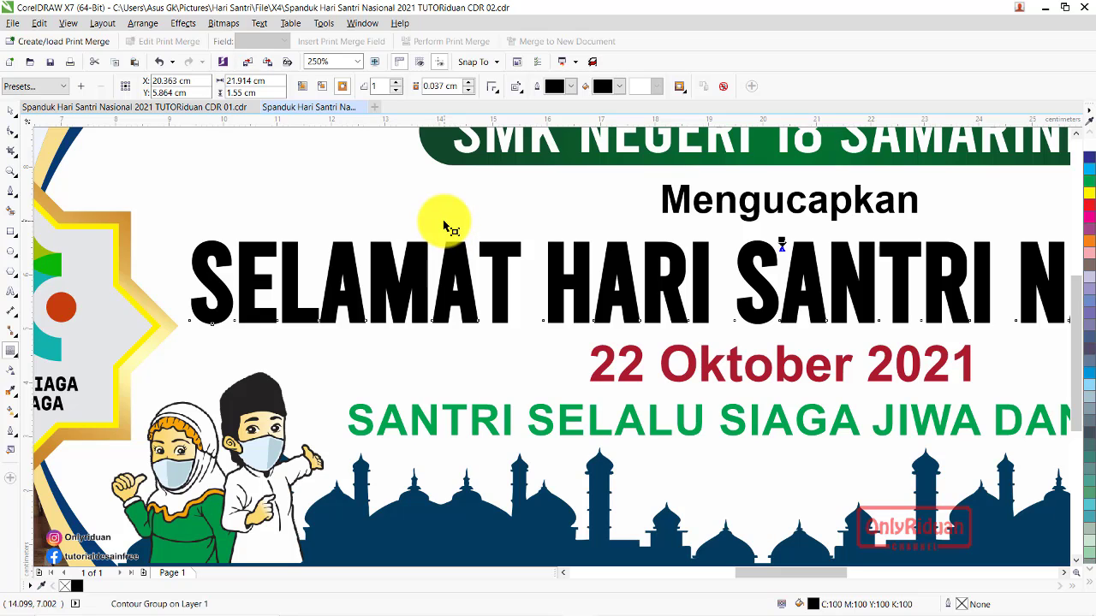
Break the contour apart with Ctrl+K and select the SELAMAT HARI SANTRI text.
{"action": "key", "text": "ctrl+k"}
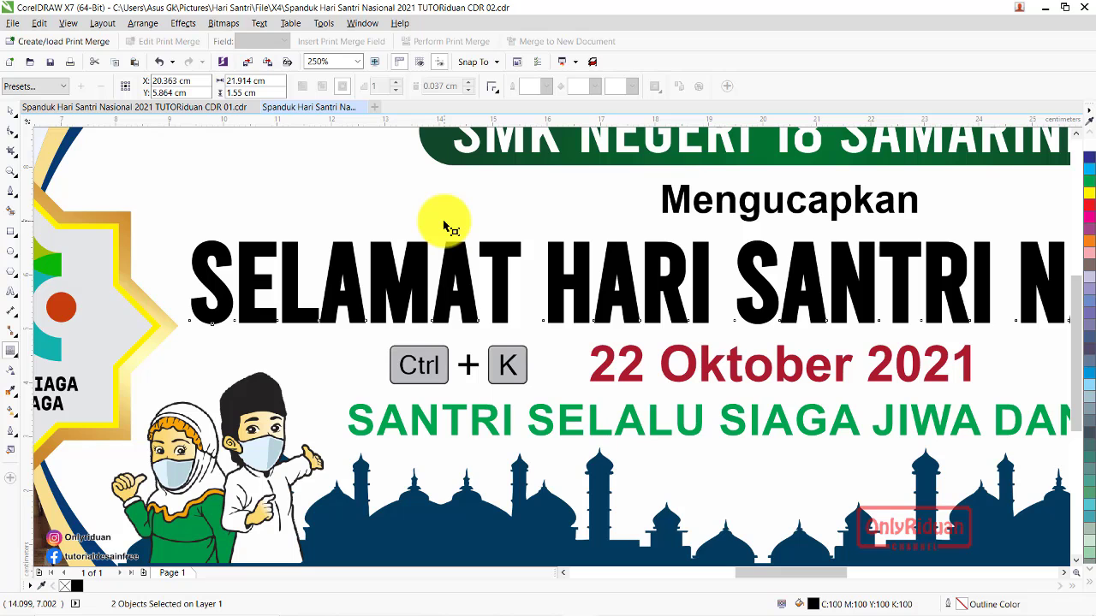
{"action": "left_click", "coordinate": [12, 114]}
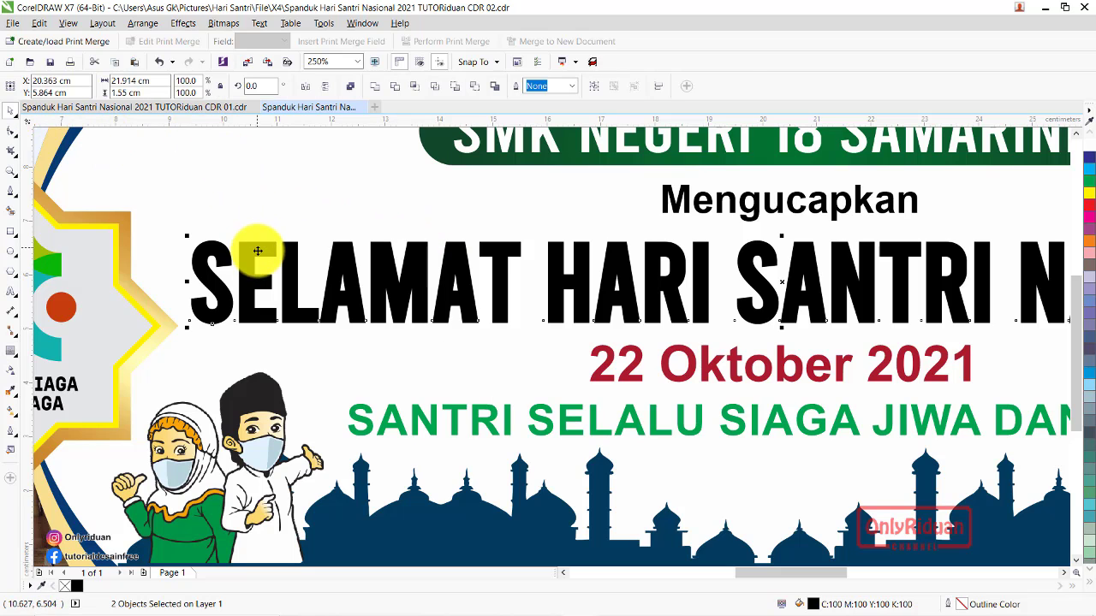
{"action": "left_click", "coordinate": [247, 256]}
{"action": "mouse_move", "coordinate": [247, 256]}
{"action": "left_mouse_down"}
{"action": "mouse_move", "coordinate": [263, 275]}
{"action": "mouse_move", "coordinate": [288, 232]}
{"action": "left_mouse_up"}
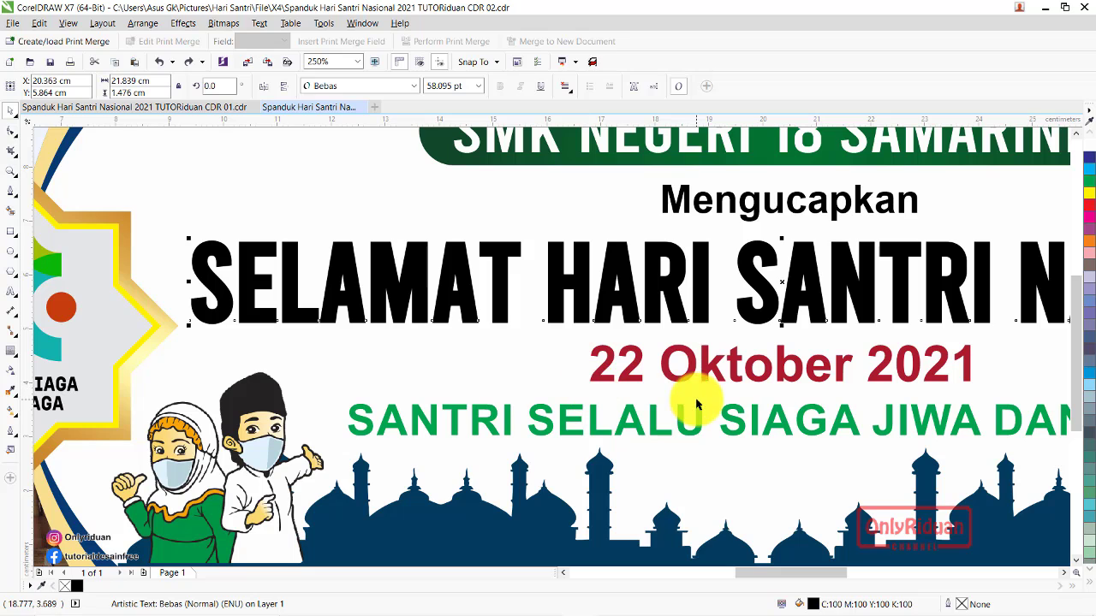
Select the separated contour shape and give it a white 2.0 pt outline.
{"action": "scroll", "coordinate": [711, 248], "scroll_direction": "up", "scroll_amount": 2}
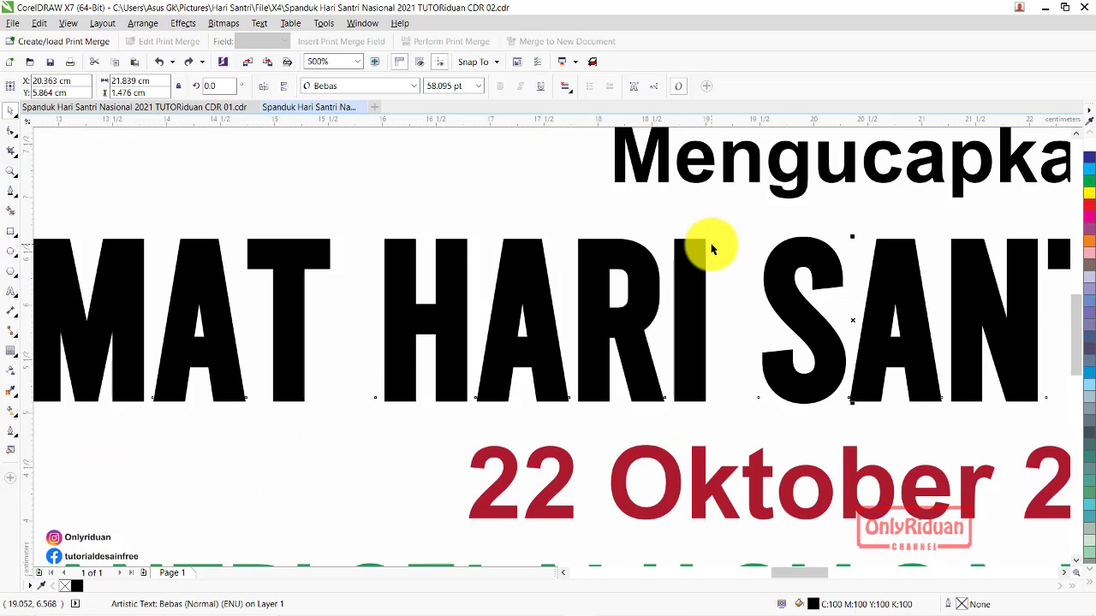
{"action": "scroll", "coordinate": [711, 249], "scroll_direction": "up", "scroll_amount": 2}
{"action": "scroll", "coordinate": [713, 239], "scroll_direction": "down", "scroll_amount": 2}
{"action": "left_click", "coordinate": [706, 223]}
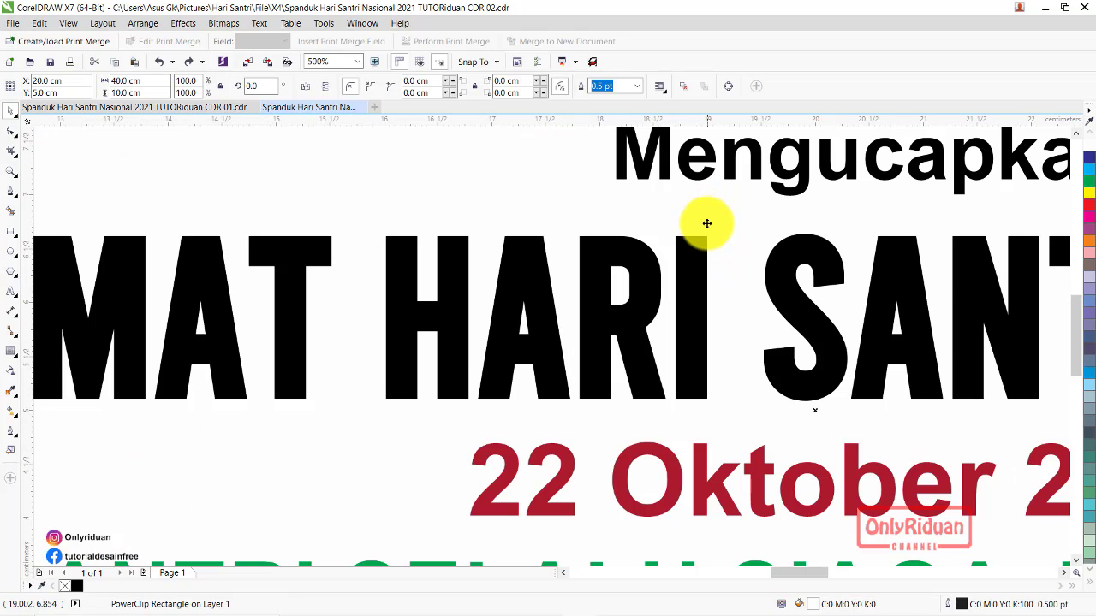
{"action": "left_click", "coordinate": [706, 242]}
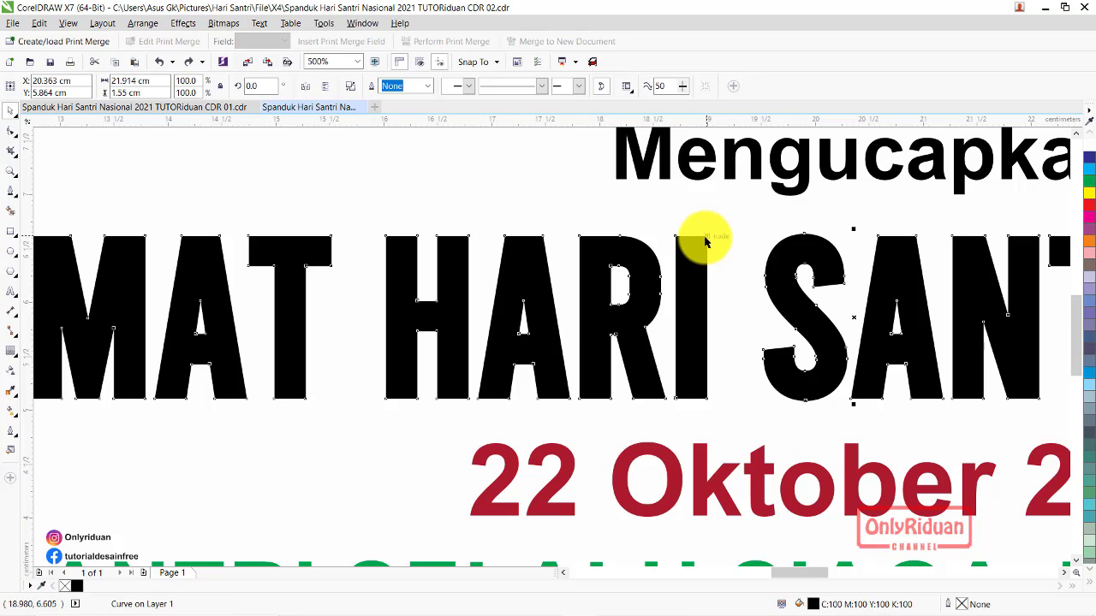
{"action": "double_click", "coordinate": [962, 605]}
{"action": "left_click", "coordinate": [463, 212]}
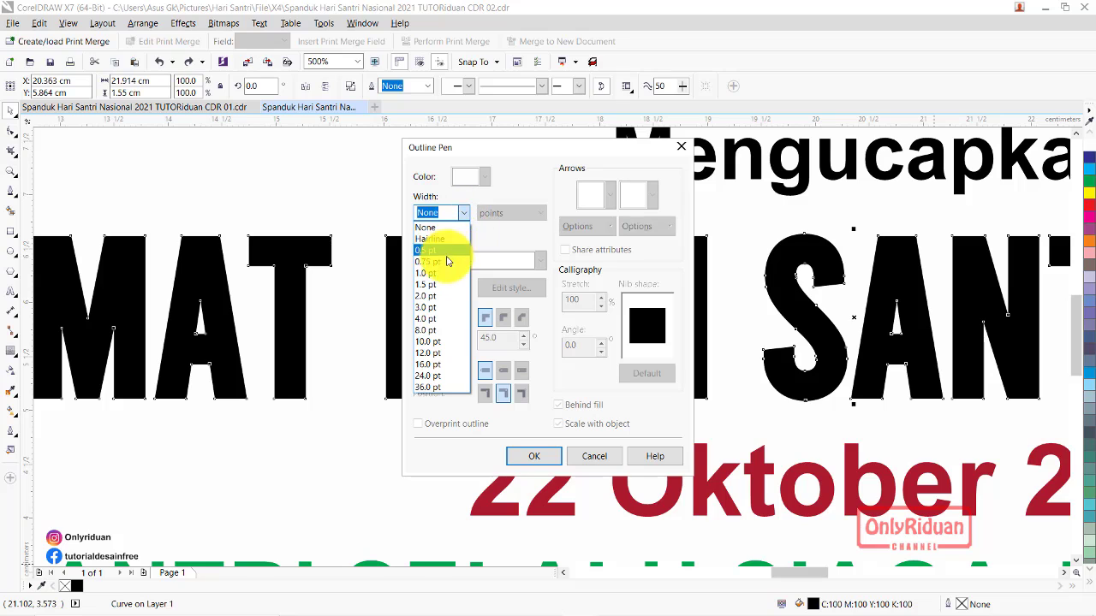
{"action": "left_click", "coordinate": [426, 296]}
{"action": "left_click", "coordinate": [484, 176]}
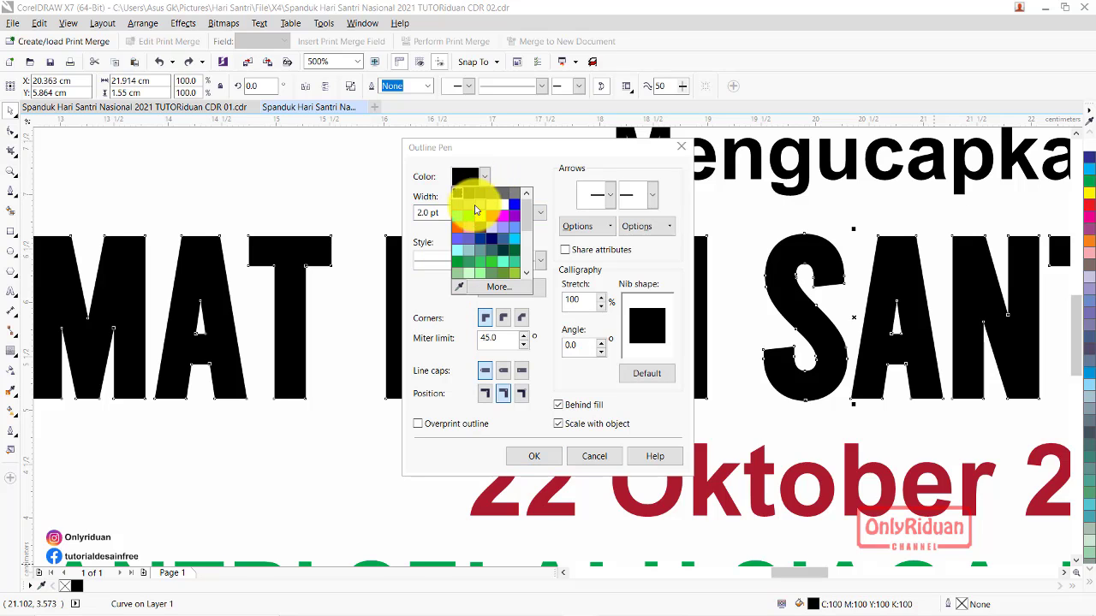
{"action": "left_click", "coordinate": [497, 212]}
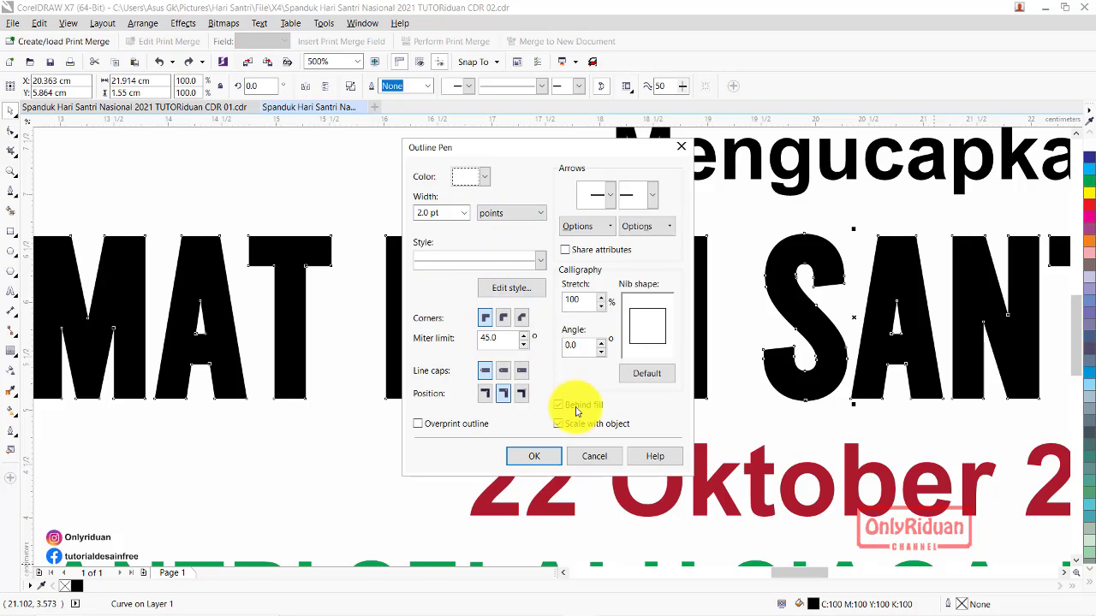
{"action": "left_click", "coordinate": [533, 455]}
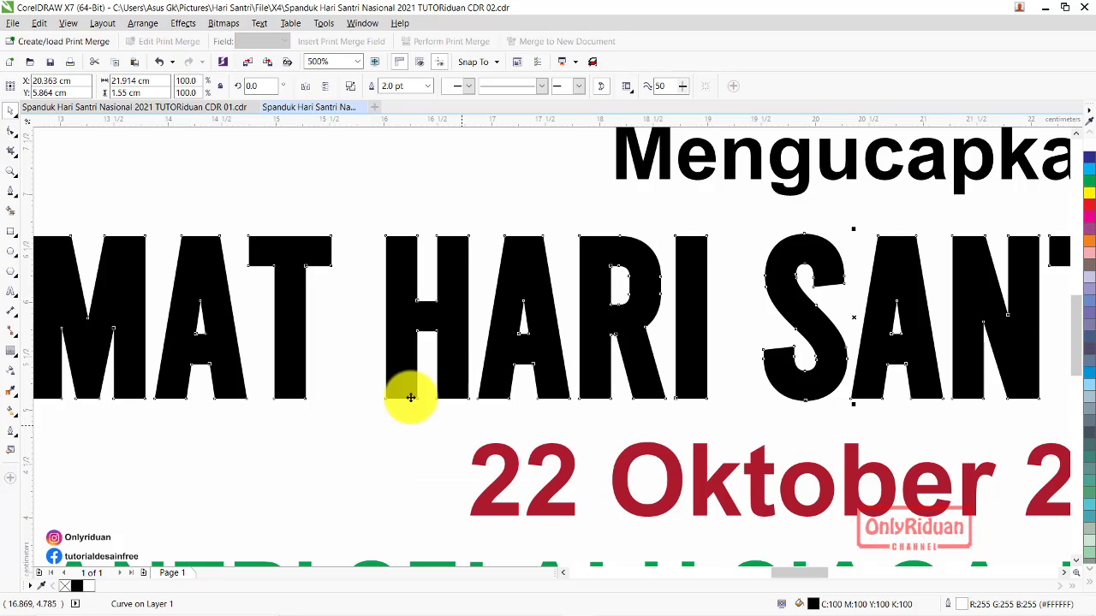
Zoom out with F4 to view the whole banner.
{"action": "key", "text": "F4"}
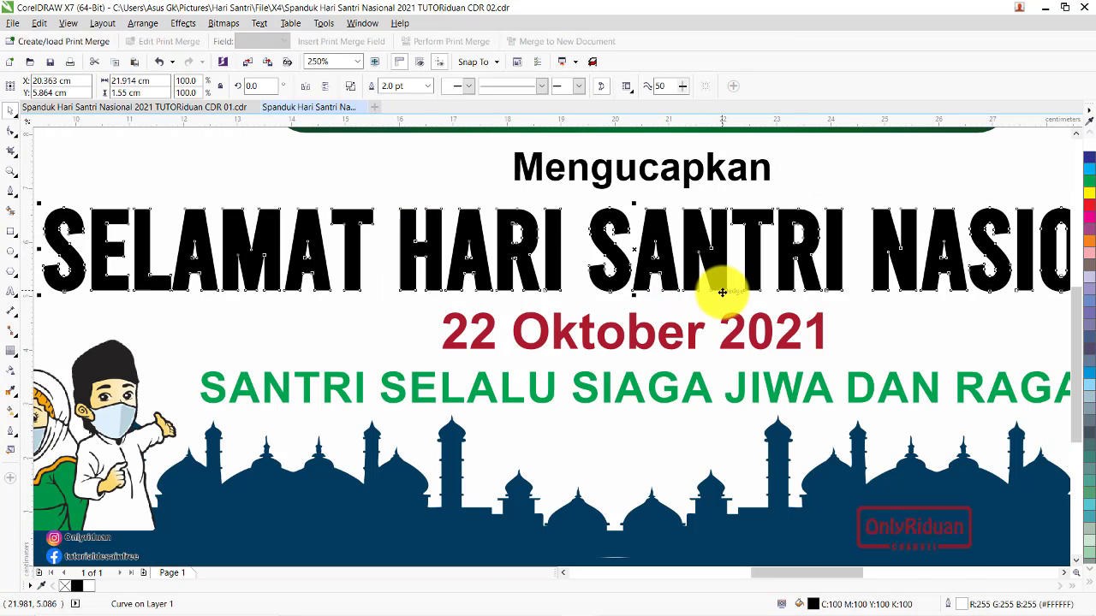
{"action": "scroll", "coordinate": [722, 293], "scroll_direction": "up", "scroll_amount": 2}
{"action": "scroll", "coordinate": [722, 294], "scroll_direction": "down", "scroll_amount": 2}
{"action": "scroll", "coordinate": [722, 297], "scroll_direction": "down", "scroll_amount": 2}
{"action": "scroll", "coordinate": [722, 297], "scroll_direction": "down", "scroll_amount": 2}
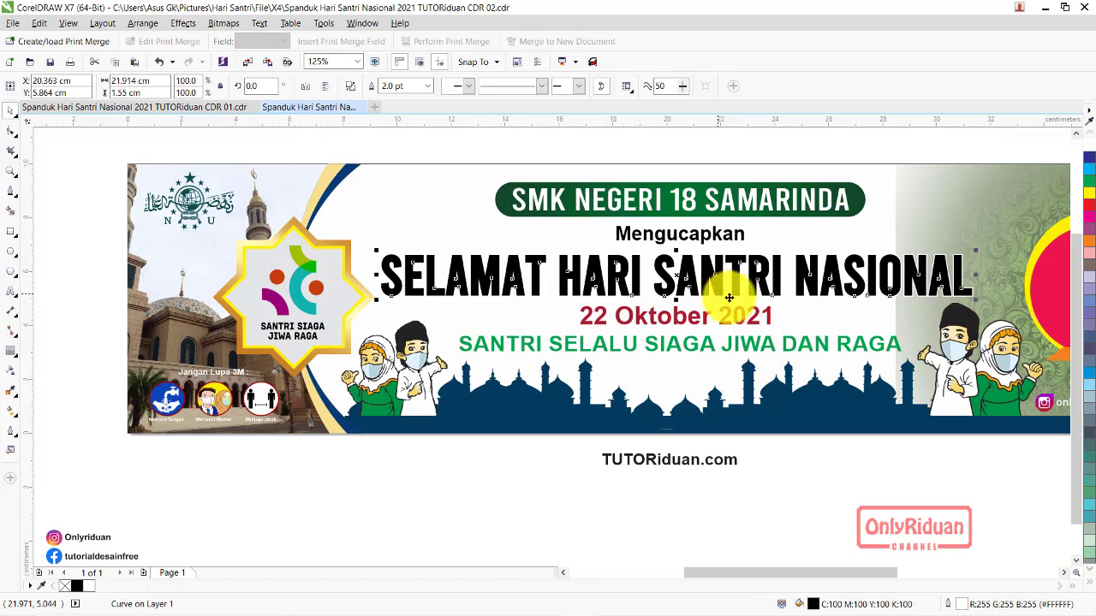
{"action": "scroll", "coordinate": [965, 270], "scroll_direction": "up", "scroll_amount": 2}
{"action": "scroll", "coordinate": [971, 261], "scroll_direction": "up", "scroll_amount": 1}
{"action": "scroll", "coordinate": [933, 276], "scroll_direction": "down", "scroll_amount": 1}
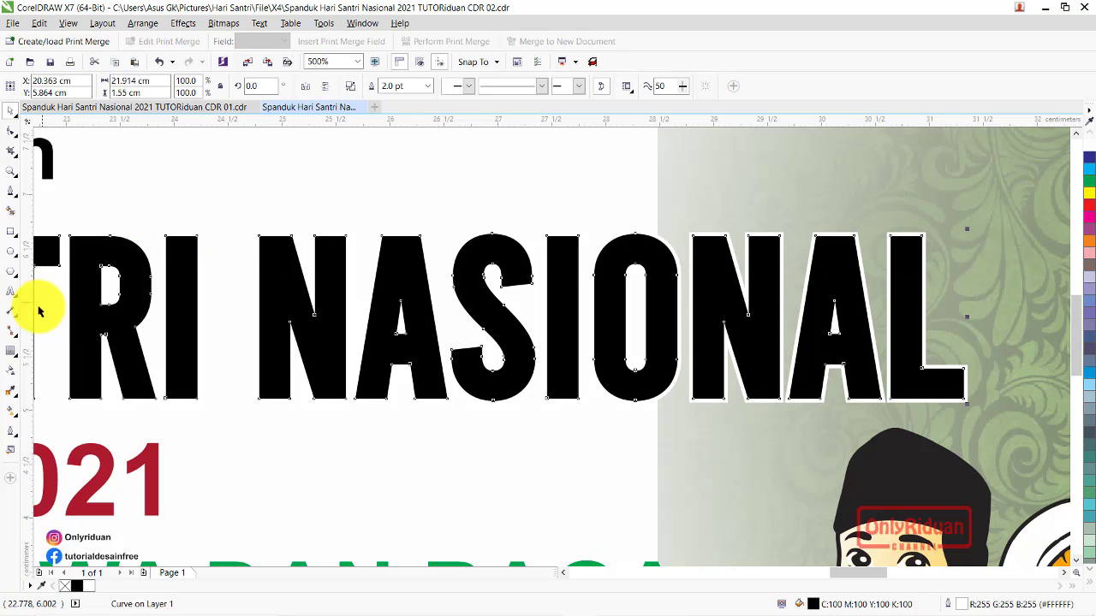
{"action": "left_click", "coordinate": [12, 353]}
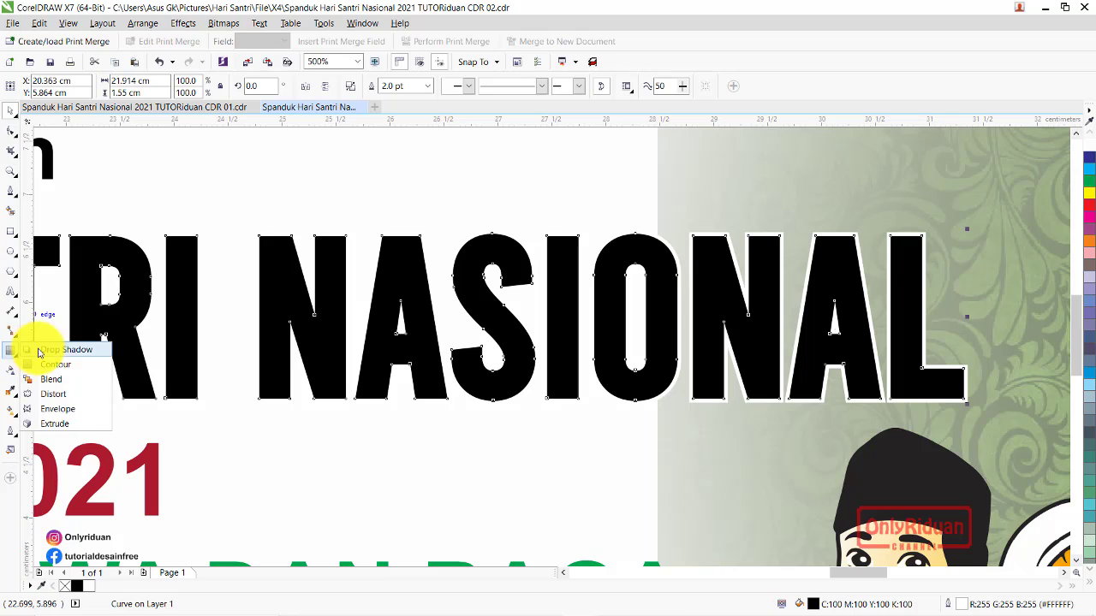
Apply the Flat Bottom Right shadow preset to the headline, nudge its offset, and set shadow fade to 40.
{"action": "left_click", "coordinate": [62, 88]}
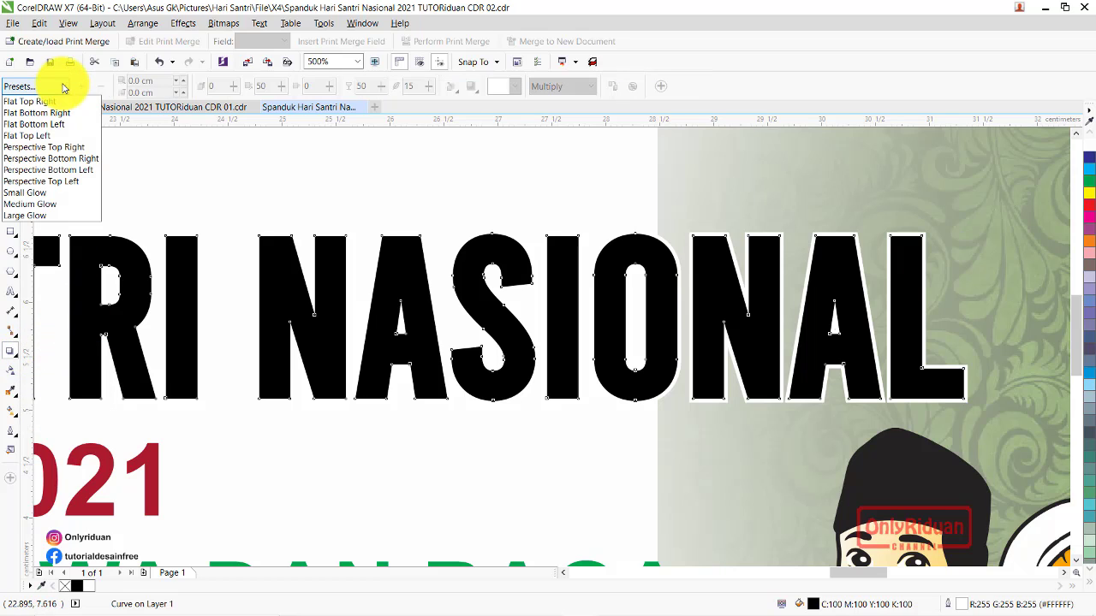
{"action": "left_click", "coordinate": [51, 112]}
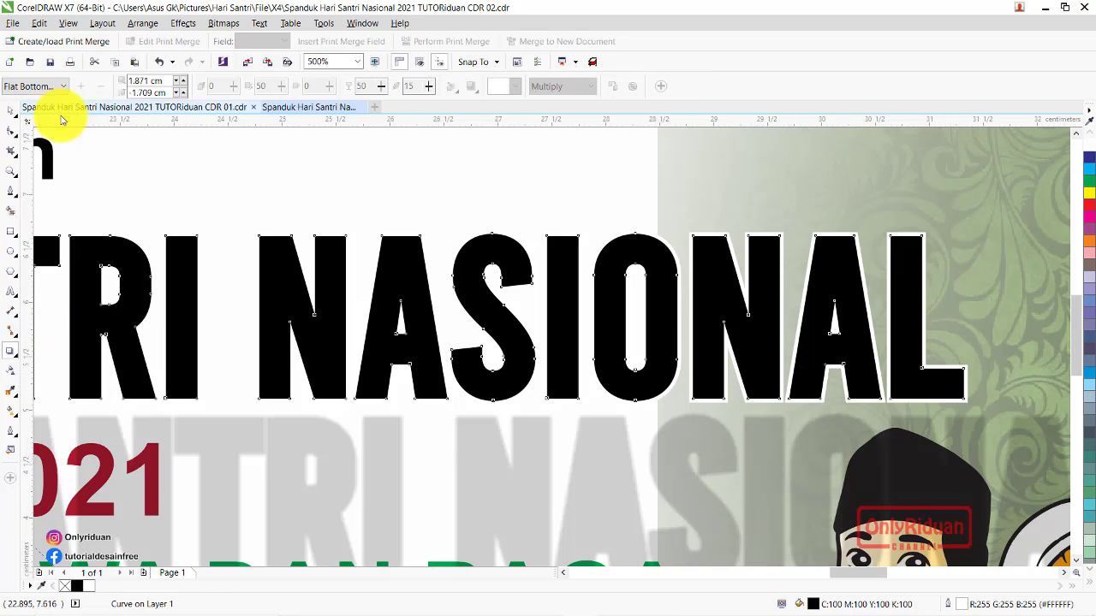
{"action": "scroll", "coordinate": [274, 238], "scroll_direction": "down", "scroll_amount": 2}
{"action": "scroll", "coordinate": [274, 238], "scroll_direction": "down", "scroll_amount": 3}
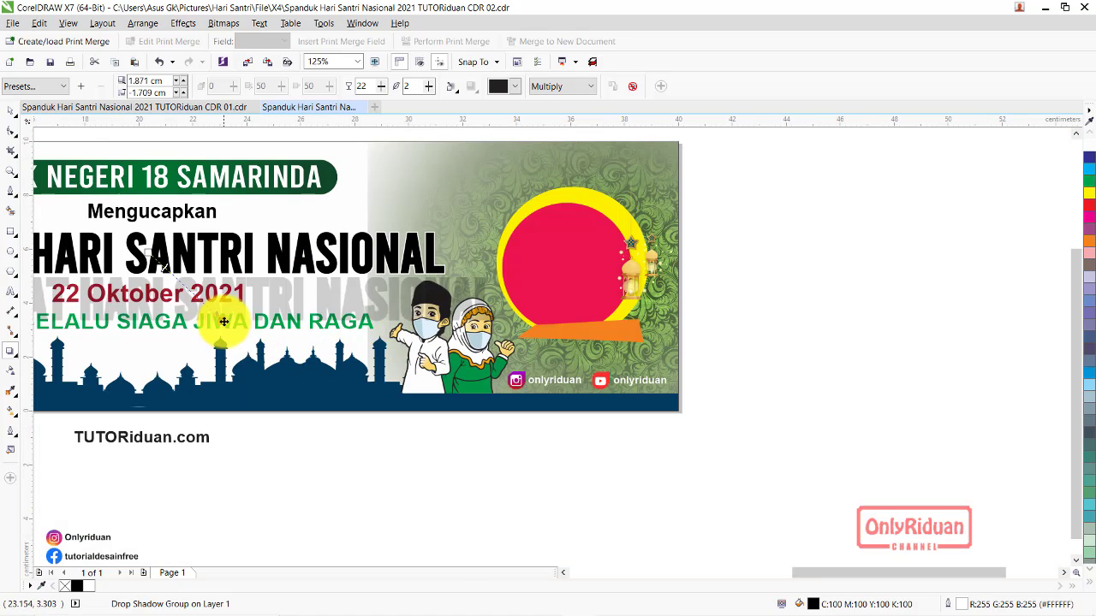
{"action": "mouse_move", "coordinate": [220, 324]}
{"action": "left_mouse_down"}
{"action": "mouse_move", "coordinate": [201, 289]}
{"action": "mouse_move", "coordinate": [225, 273]}
{"action": "left_mouse_up"}
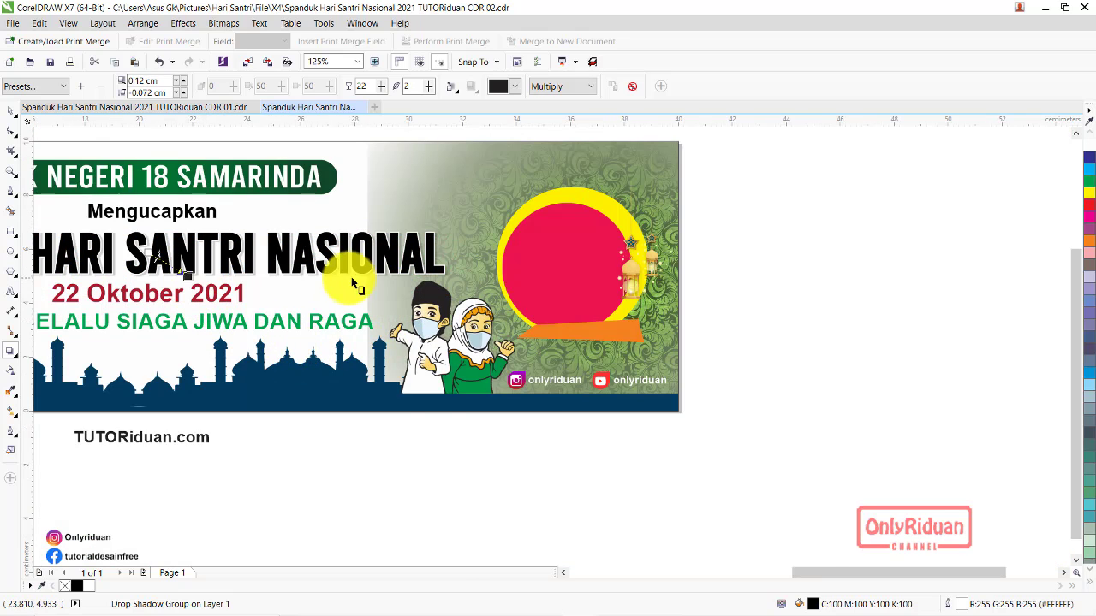
{"action": "scroll", "coordinate": [457, 266], "scroll_direction": "up", "scroll_amount": 5}
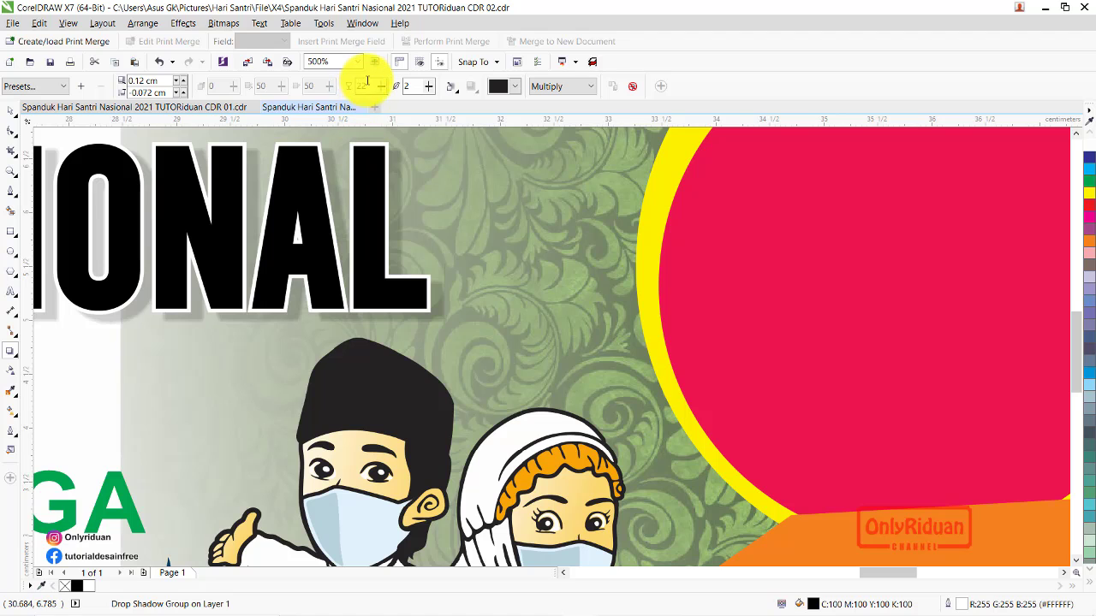
{"action": "type", "text": "40"}
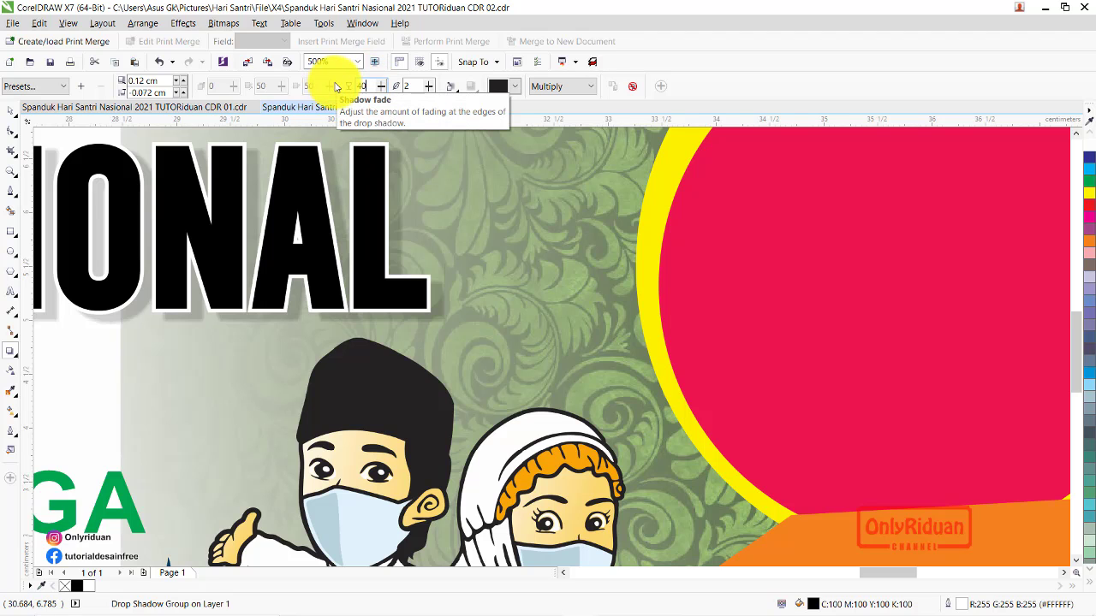
{"action": "key", "text": "Return"}
{"action": "scroll", "coordinate": [509, 268], "scroll_direction": "down", "scroll_amount": 3}
{"action": "scroll", "coordinate": [607, 272], "scroll_direction": "down", "scroll_amount": 2}
{"action": "scroll", "coordinate": [358, 275], "scroll_direction": "down", "scroll_amount": 1}
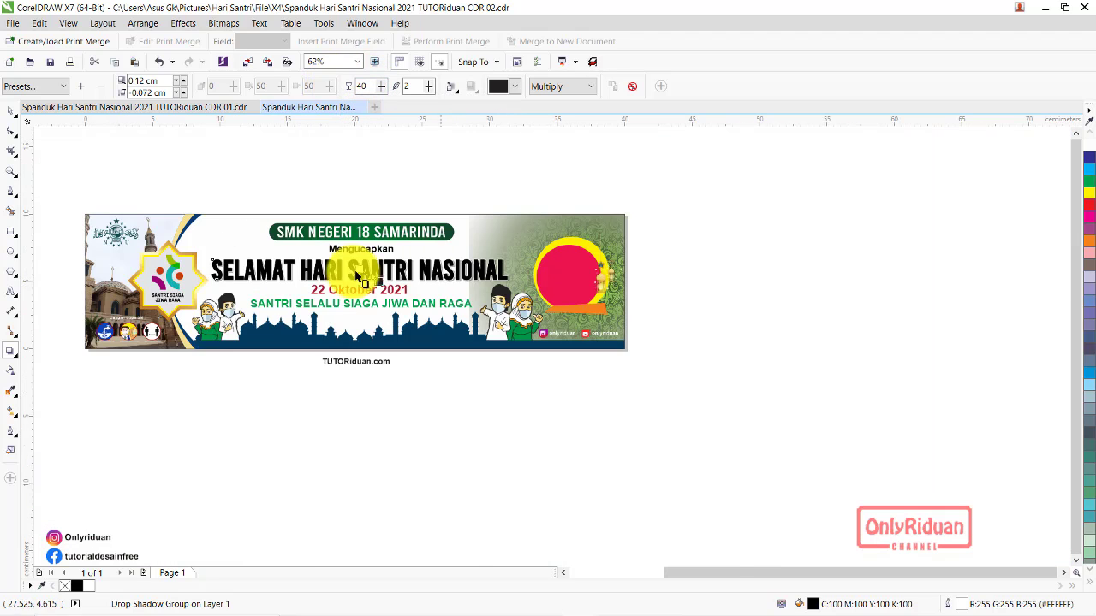
{"action": "scroll", "coordinate": [358, 275], "scroll_direction": "up", "scroll_amount": 2}
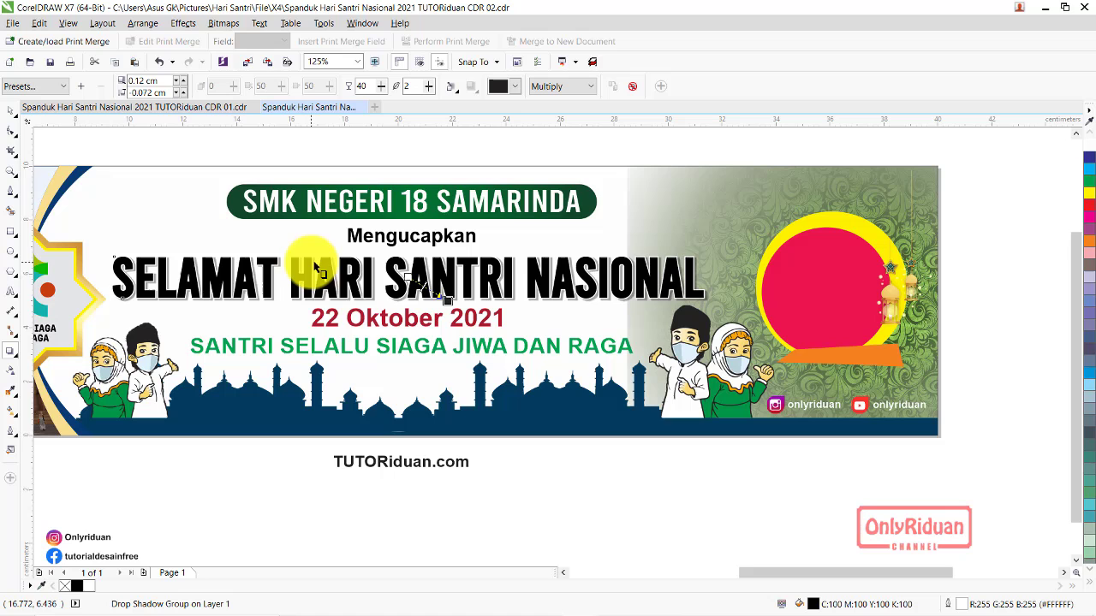
{"action": "left_click", "coordinate": [142, 158]}
Select the headline and apply a fountain fill, positioning its gradient handles across SANTRI.
{"action": "scroll", "coordinate": [334, 250], "scroll_direction": "up", "scroll_amount": 2}
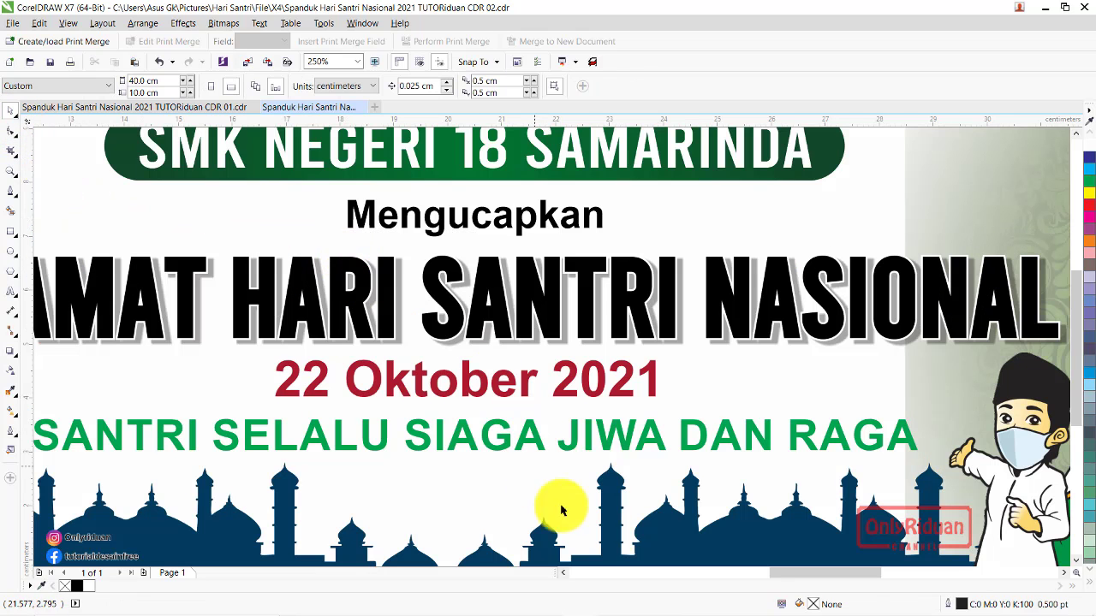
{"action": "left_click", "coordinate": [564, 572]}
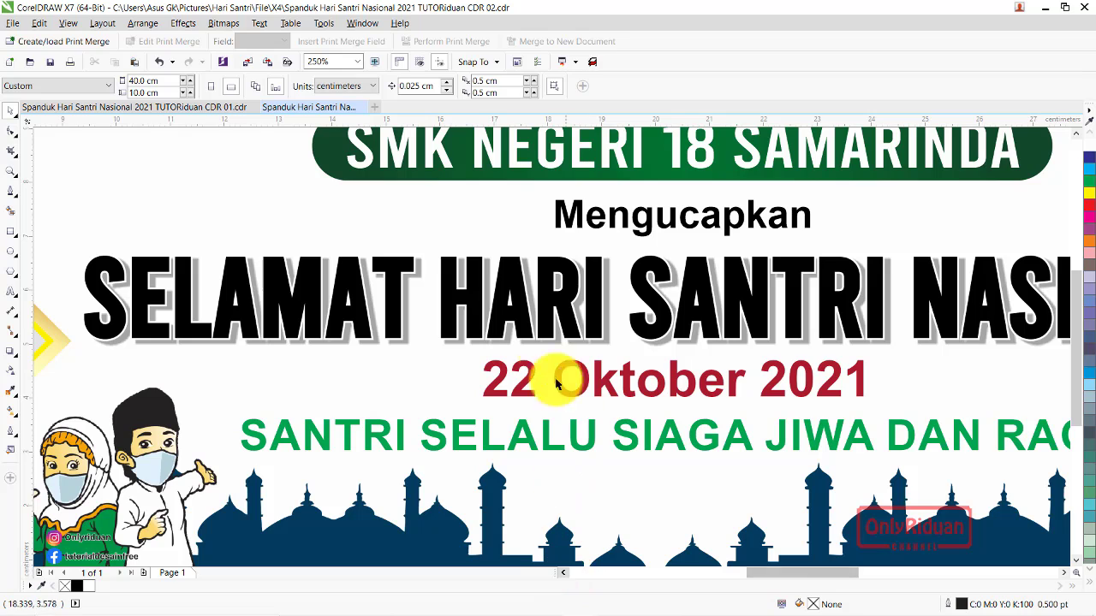
{"action": "left_click", "coordinate": [496, 303]}
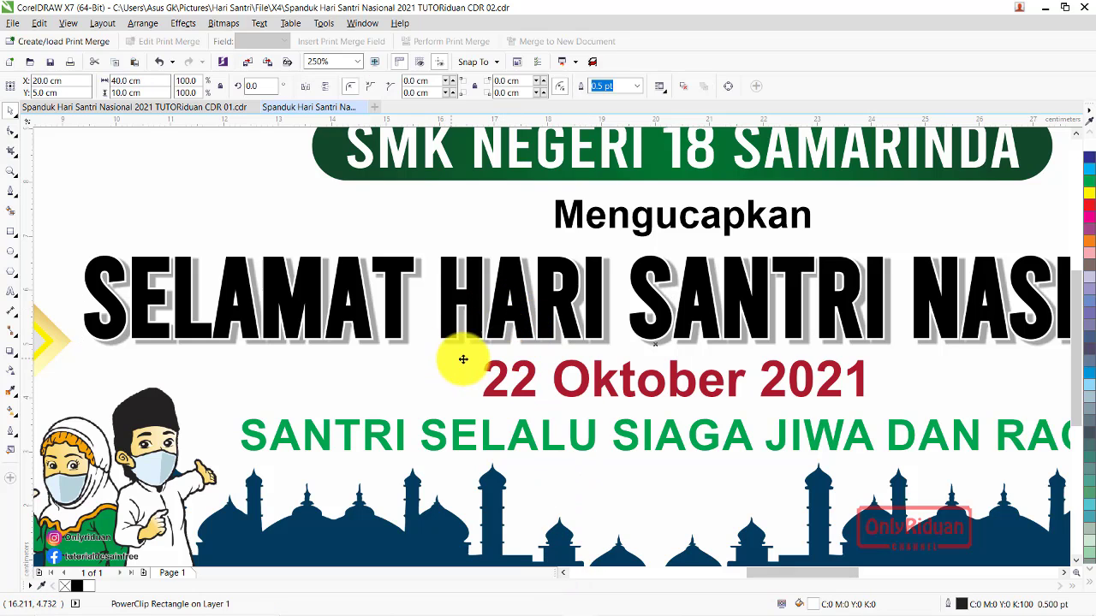
{"action": "left_click", "coordinate": [504, 312]}
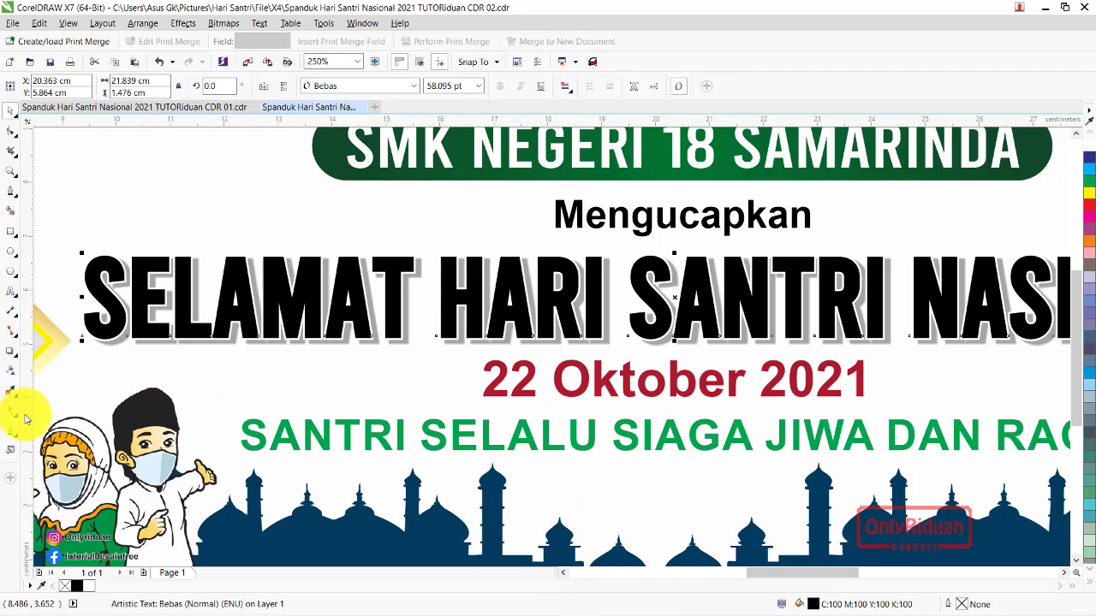
{"action": "left_click", "coordinate": [53, 411]}
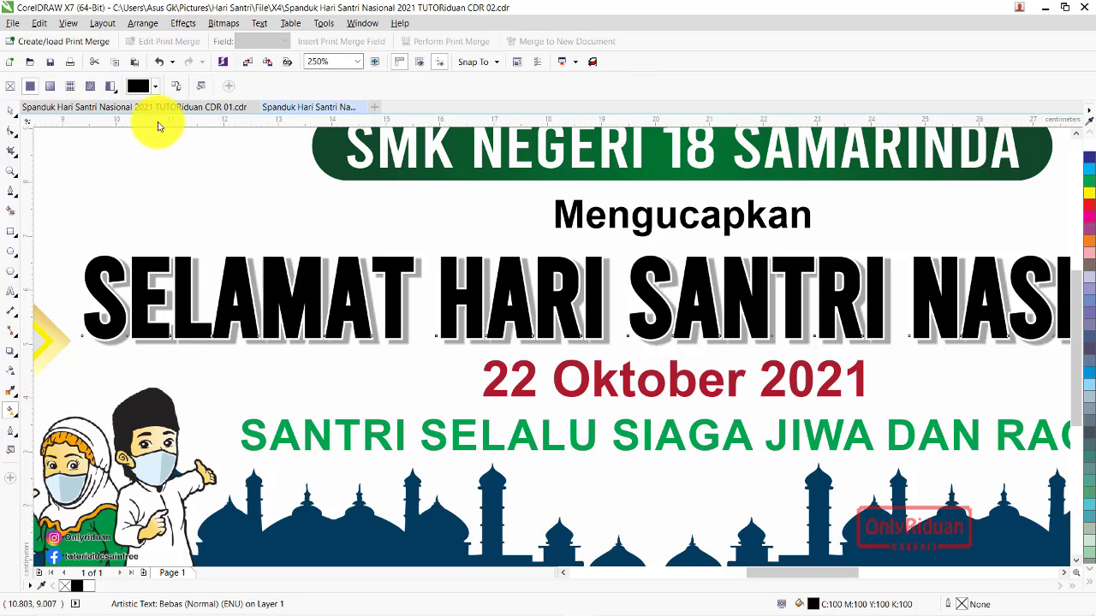
{"action": "left_click", "coordinate": [50, 89]}
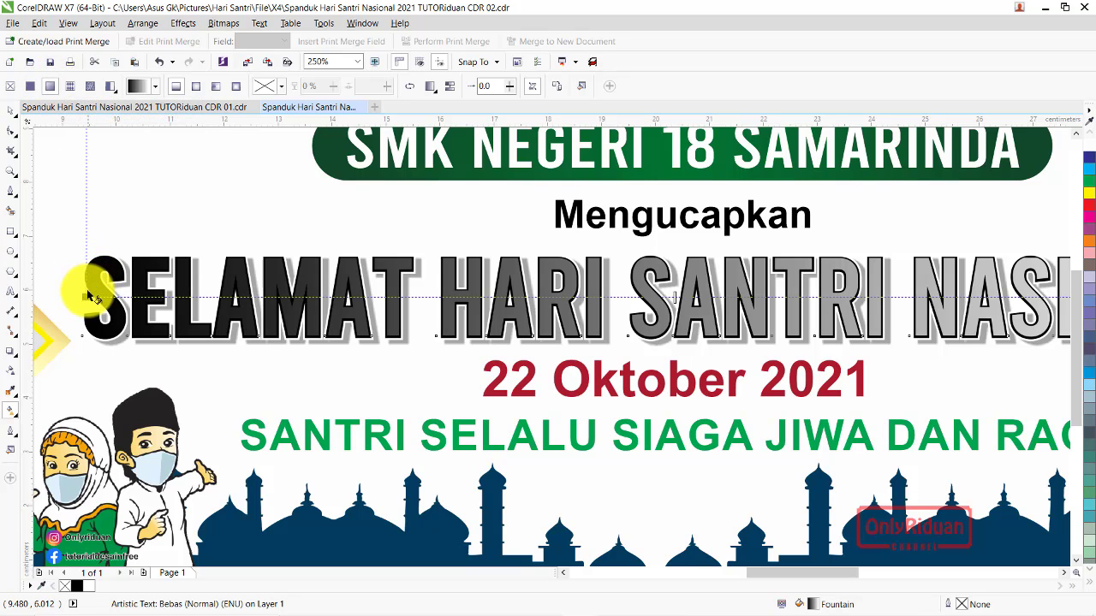
{"action": "left_click_drag", "start_coordinate": [86, 294], "coordinate": [659, 265]}
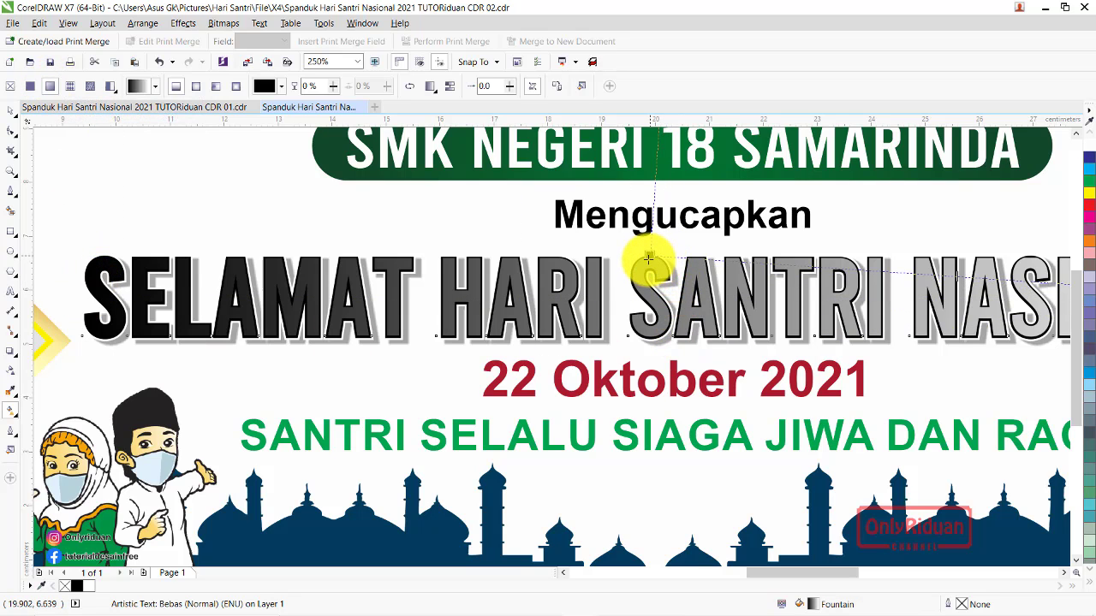
{"action": "scroll", "coordinate": [643, 259], "scroll_direction": "down", "scroll_amount": 1}
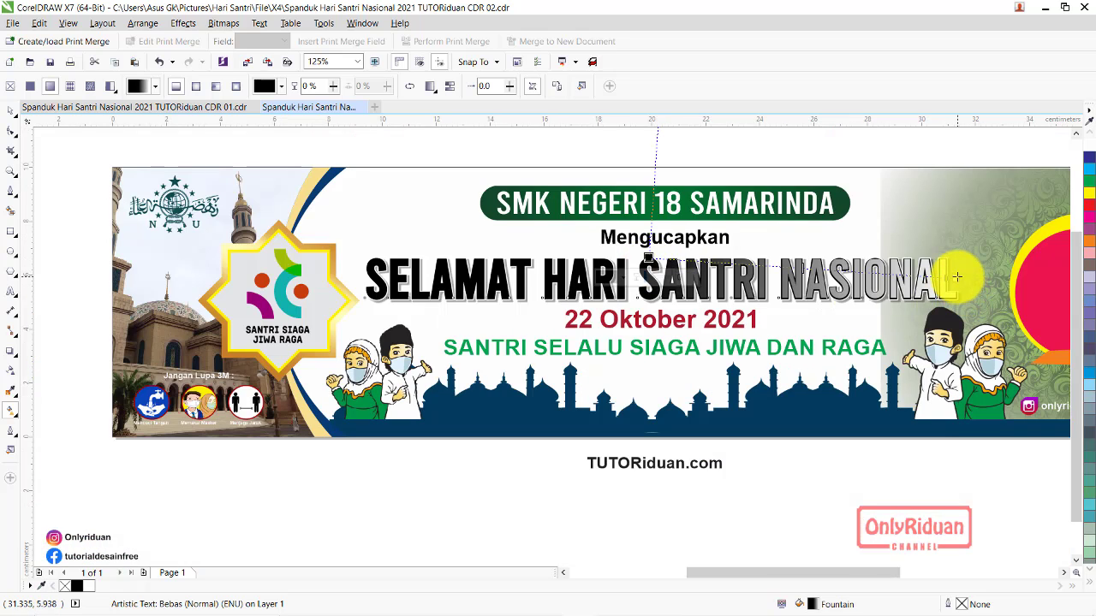
{"action": "left_click_drag", "start_coordinate": [956, 276], "coordinate": [653, 295]}
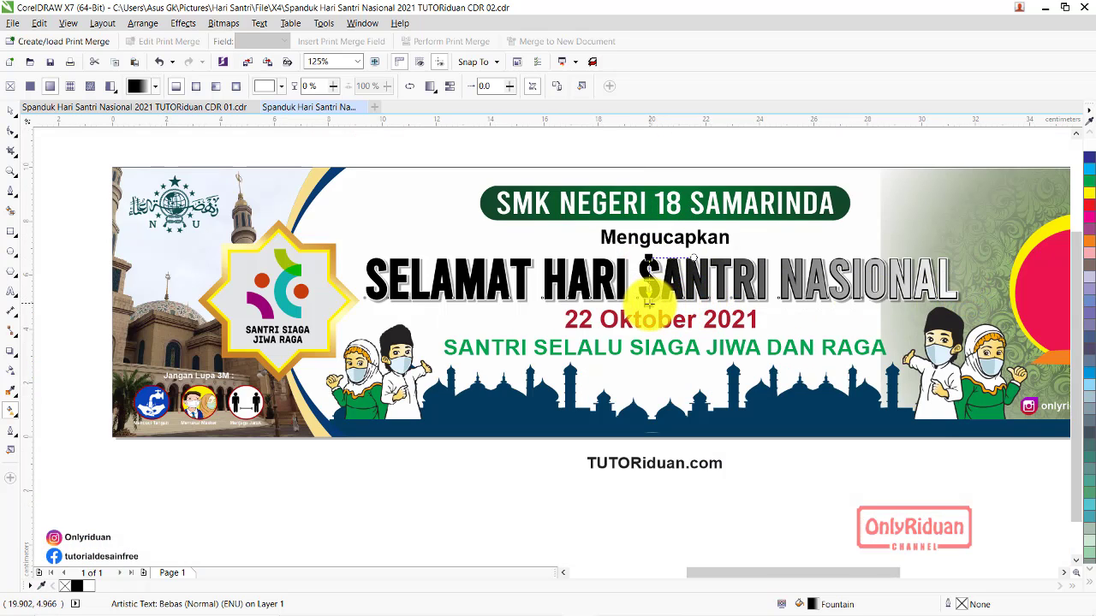
{"action": "scroll", "coordinate": [658, 274], "scroll_direction": "up", "scroll_amount": 1}
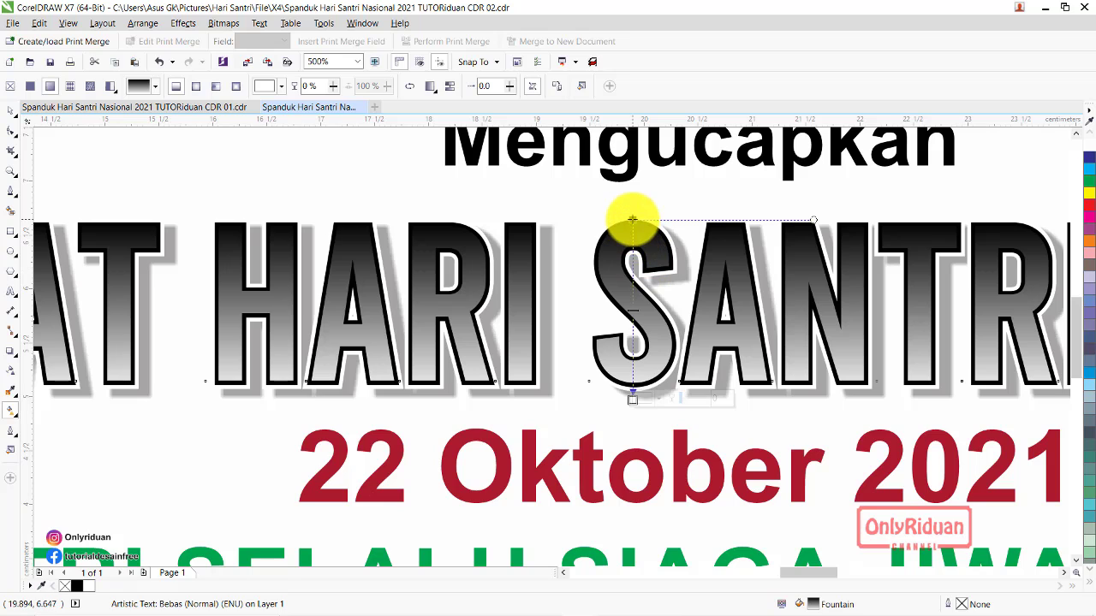
Make the gradient's top node dark green and reposition it on the letters.
{"action": "left_click", "coordinate": [632, 220]}
{"action": "left_click", "coordinate": [641, 218]}
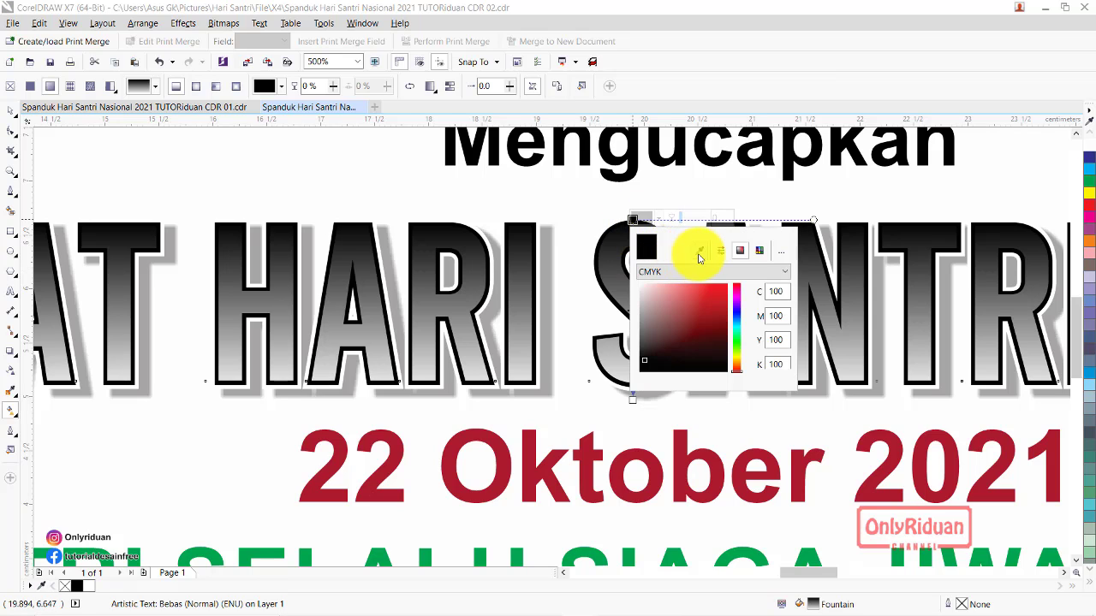
{"action": "left_click", "coordinate": [739, 350]}
{"action": "left_click", "coordinate": [723, 335]}
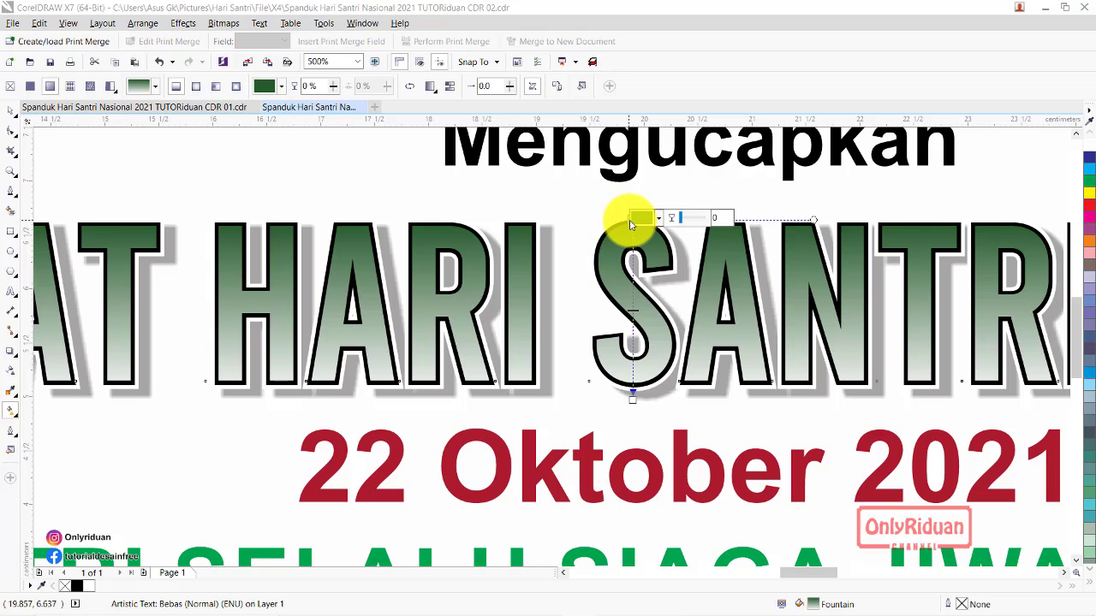
{"action": "left_click", "coordinate": [631, 225]}
{"action": "mouse_move", "coordinate": [631, 220]}
{"action": "left_mouse_down"}
{"action": "mouse_move", "coordinate": [638, 400]}
{"action": "mouse_move", "coordinate": [632, 378]}
{"action": "left_mouse_up"}
Eyedrop yellow #F7FF00 into the bottom gradient node and finish editing the fill.
{"action": "left_click", "coordinate": [632, 376]}
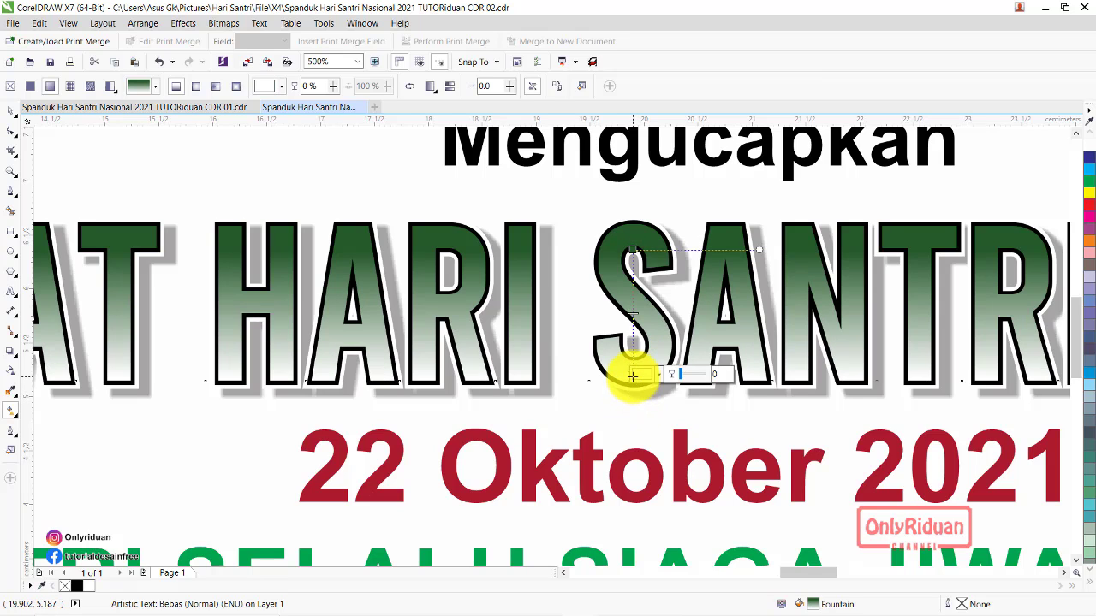
{"action": "left_click", "coordinate": [656, 375]}
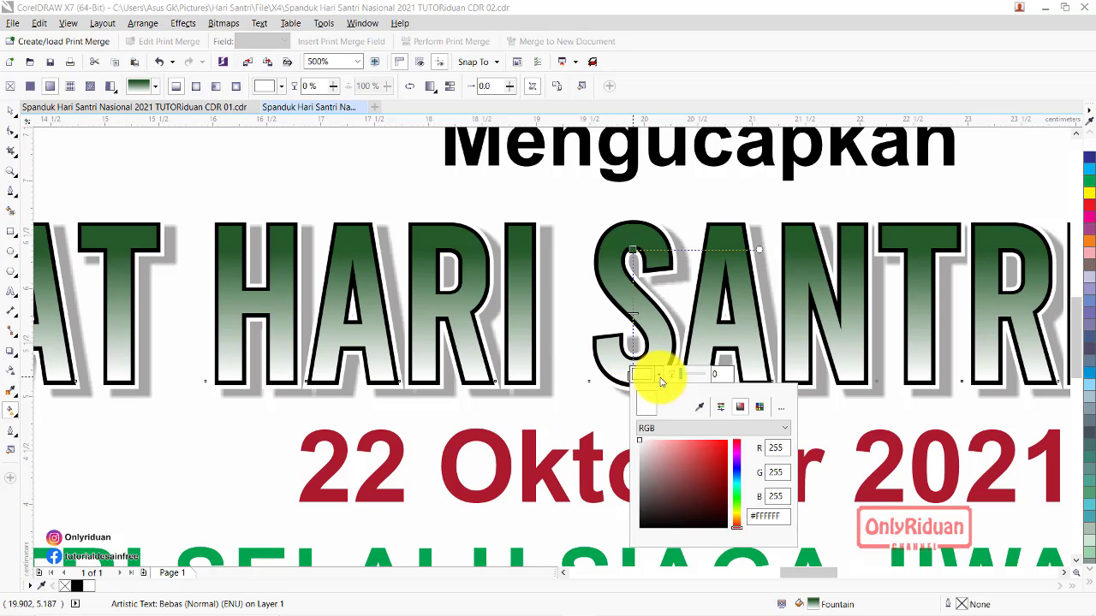
{"action": "left_click", "coordinate": [699, 407]}
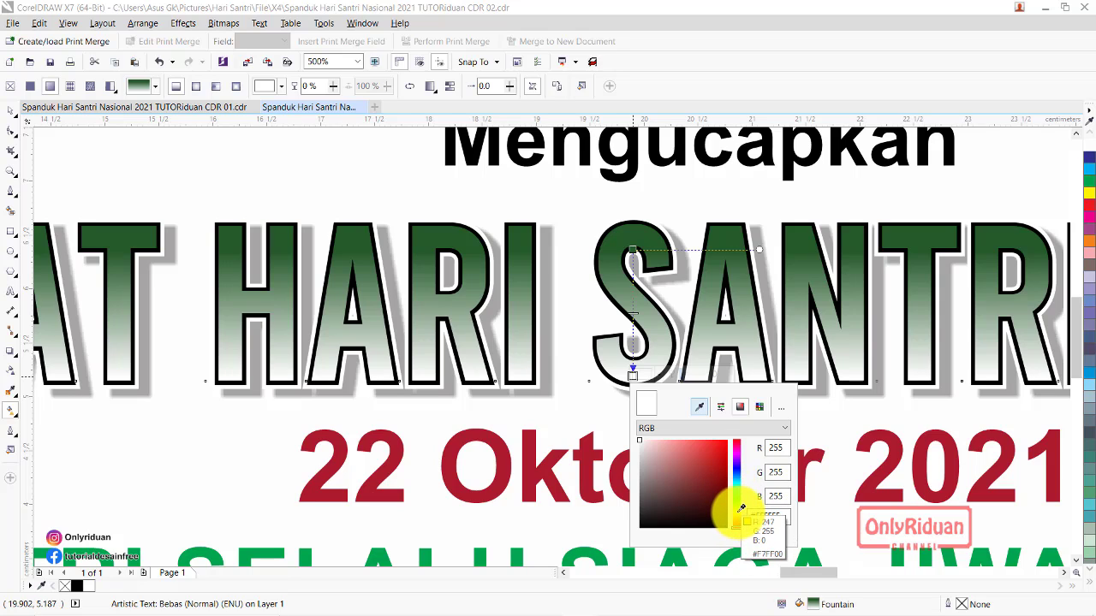
{"action": "left_click", "coordinate": [741, 508]}
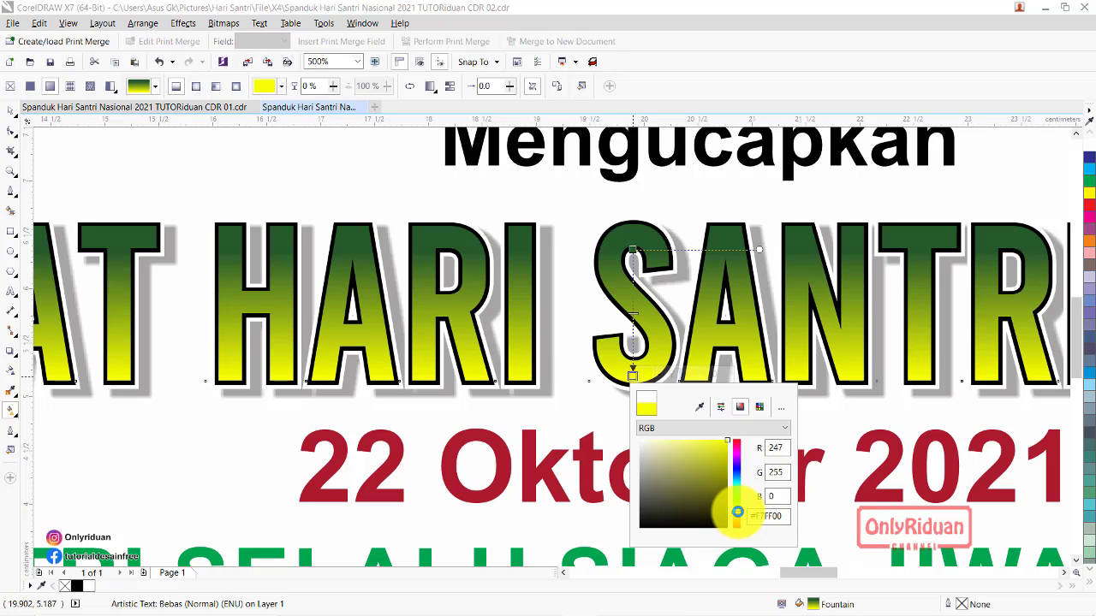
{"action": "left_click", "coordinate": [10, 111]}
{"action": "left_click", "coordinate": [631, 249]}
{"action": "scroll", "coordinate": [675, 275], "scroll_direction": "down", "scroll_amount": 2}
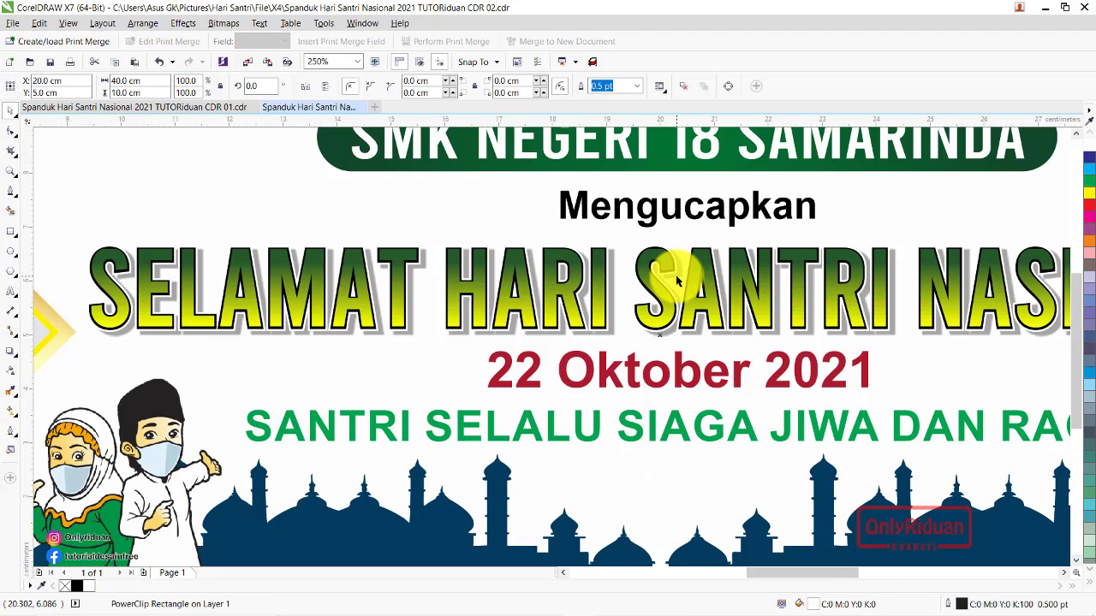
{"action": "scroll", "coordinate": [675, 274], "scroll_direction": "down", "scroll_amount": 2}
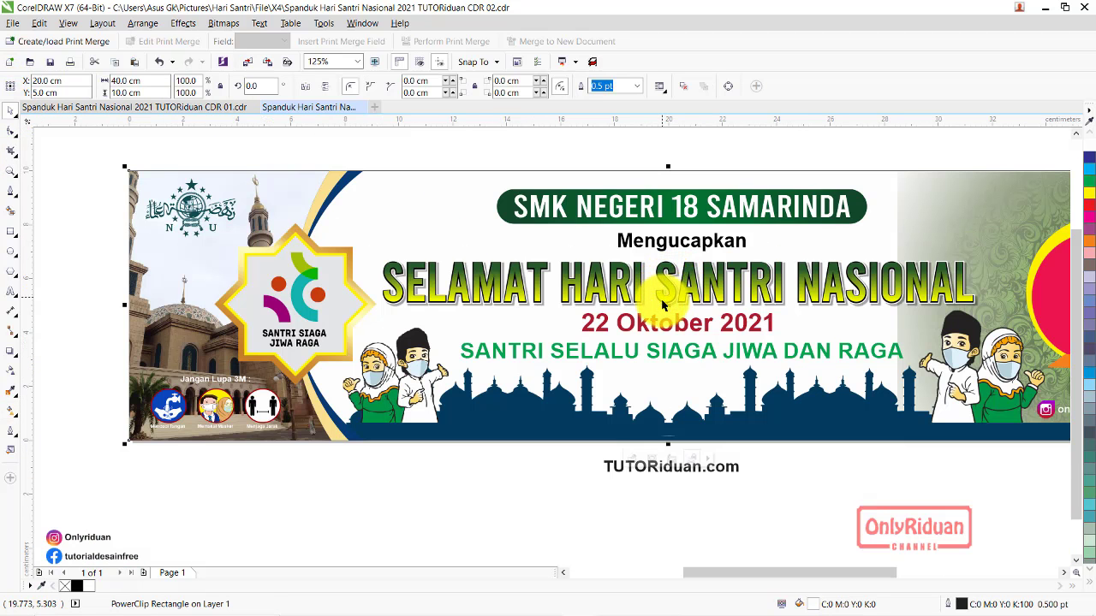
{"action": "left_click", "coordinate": [1064, 573]}
{"action": "left_click", "coordinate": [486, 216]}
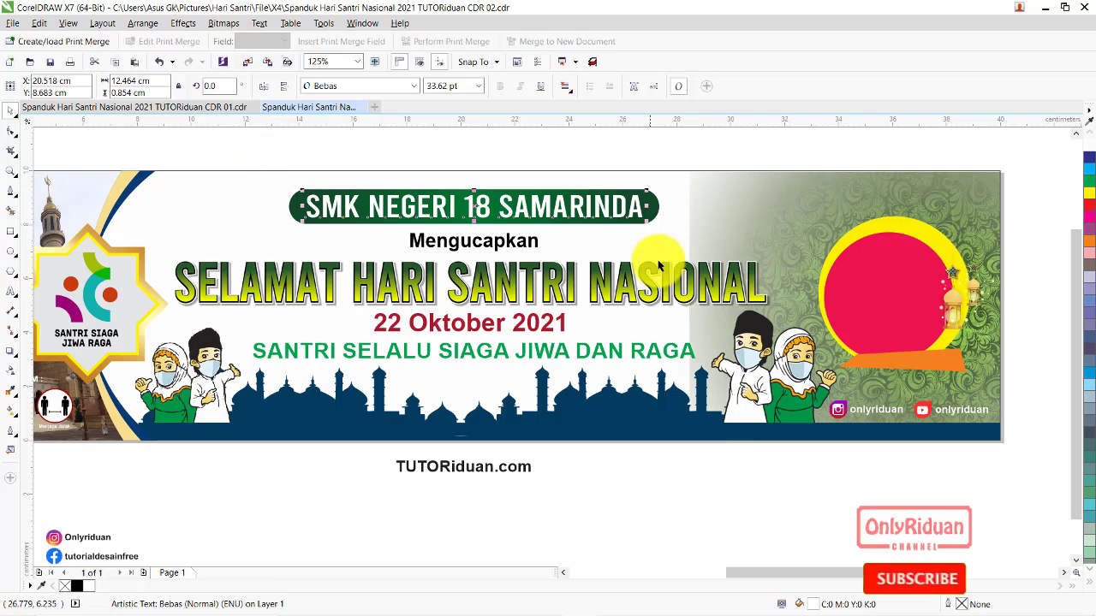
{"action": "left_click", "coordinate": [463, 352]}
{"action": "scroll", "coordinate": [463, 353], "scroll_direction": "down", "scroll_amount": 2}
{"action": "scroll", "coordinate": [646, 225], "scroll_direction": "up", "scroll_amount": 2}
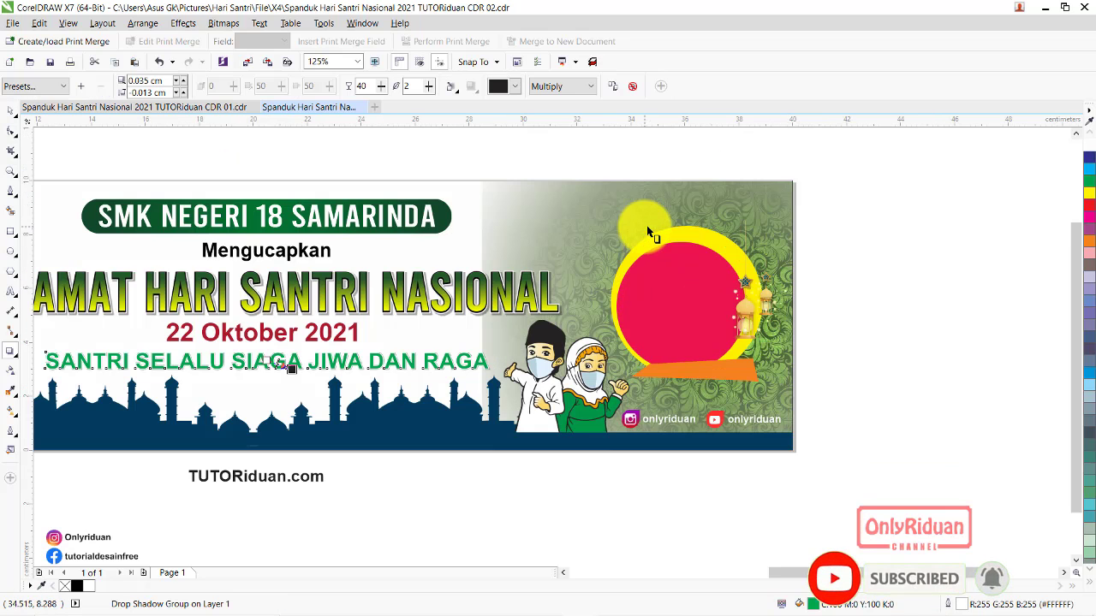
{"action": "left_click", "coordinate": [458, 154]}
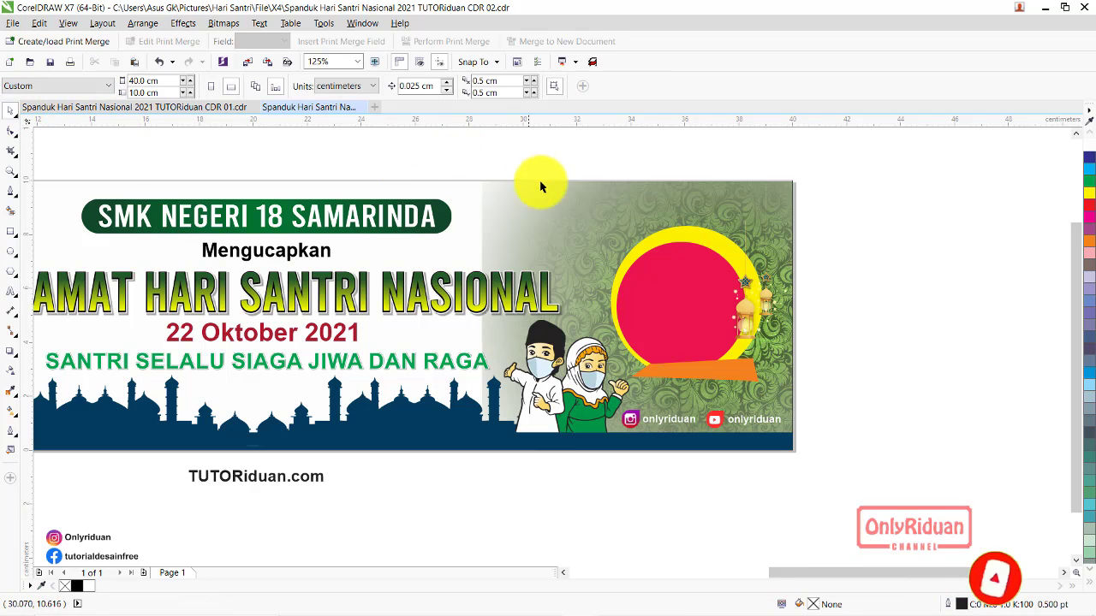
Inside the PowerClip, give the green ornament bitmap a smaller radial transparency fade, then finish editing.
{"action": "right_click", "coordinate": [537, 207]}
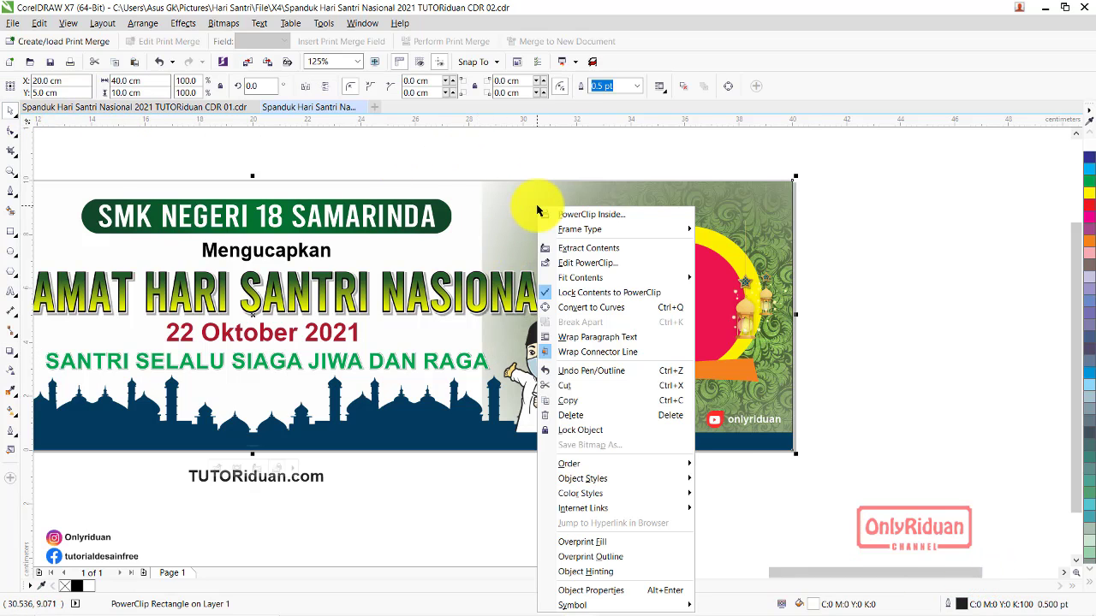
{"action": "left_click", "coordinate": [572, 266]}
{"action": "left_click", "coordinate": [668, 310]}
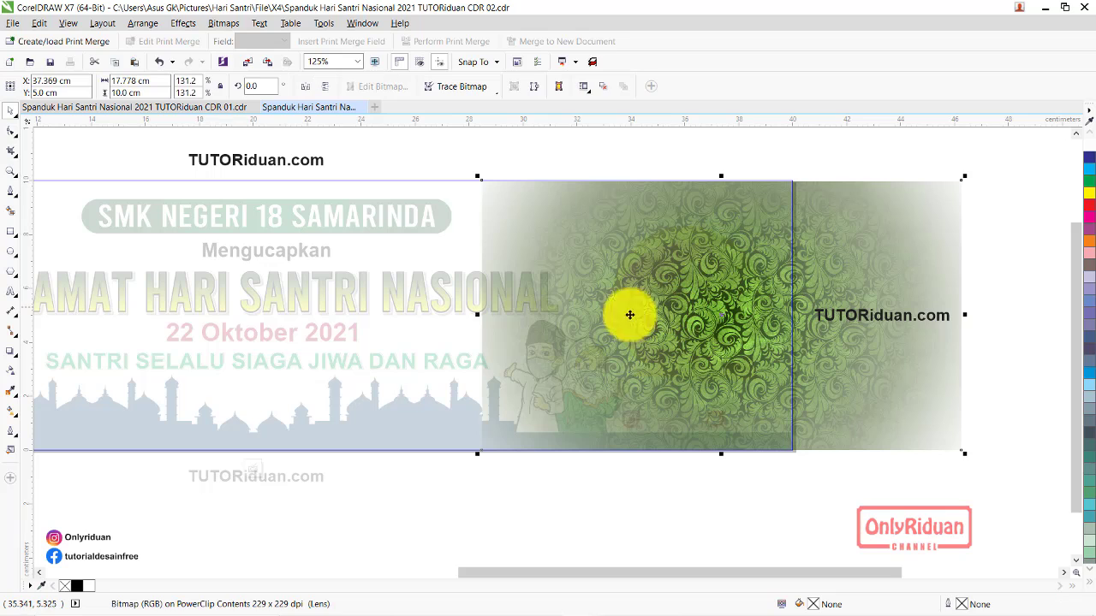
{"action": "left_click", "coordinate": [12, 373]}
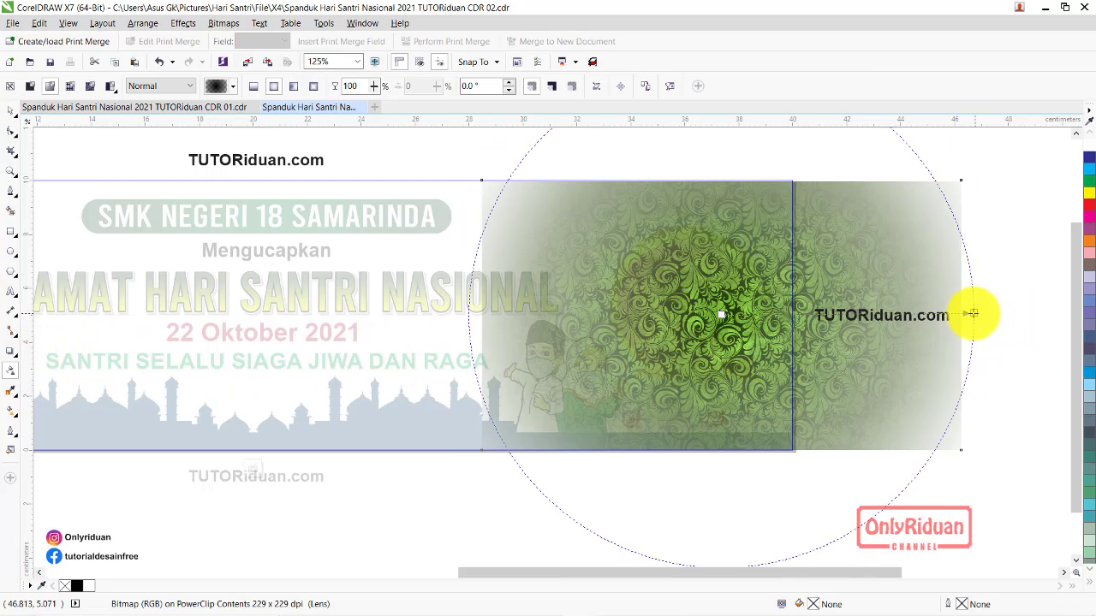
{"action": "left_click_drag", "start_coordinate": [1009, 315], "coordinate": [960, 315]}
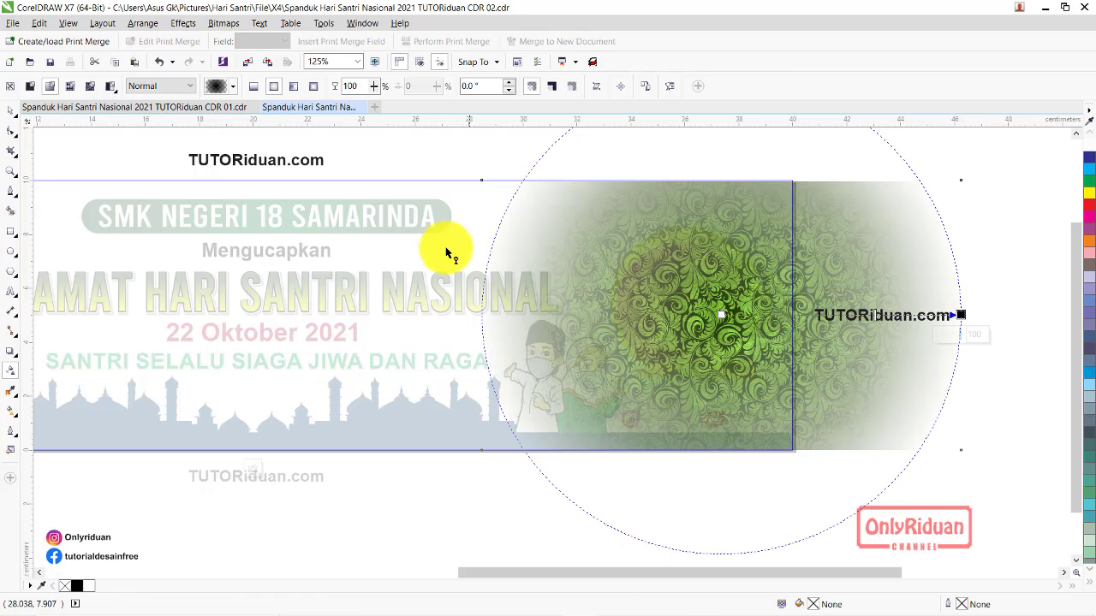
{"action": "right_click", "coordinate": [724, 265]}
{"action": "left_click", "coordinate": [775, 310]}
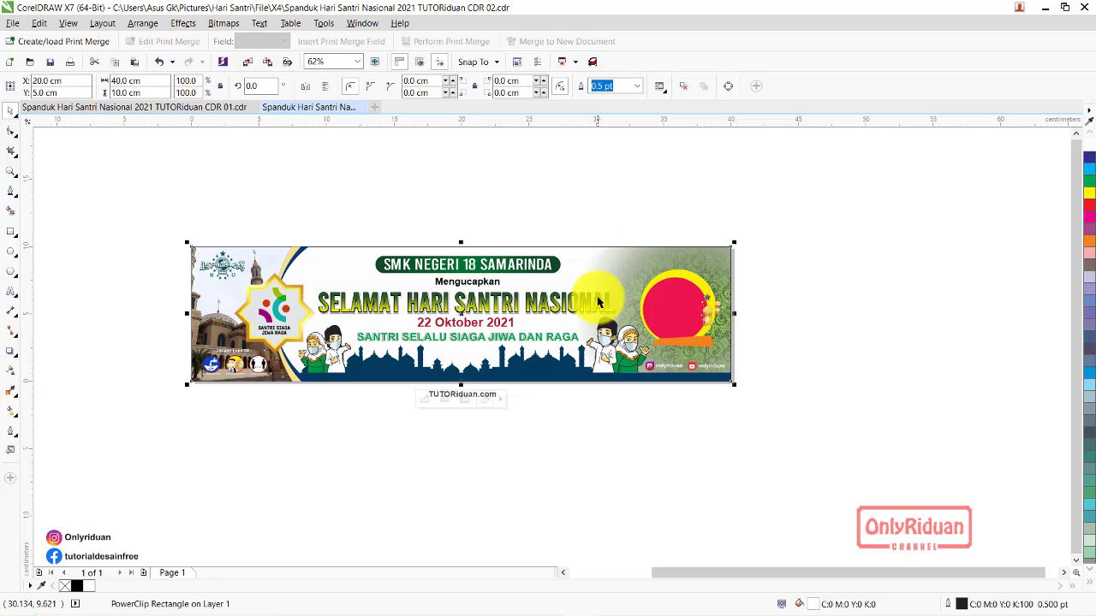
{"action": "scroll", "coordinate": [599, 263], "scroll_direction": "up", "scroll_amount": 2}
{"action": "scroll", "coordinate": [604, 263], "scroll_direction": "up", "scroll_amount": 1}
{"action": "scroll", "coordinate": [605, 262], "scroll_direction": "down", "scroll_amount": 1}
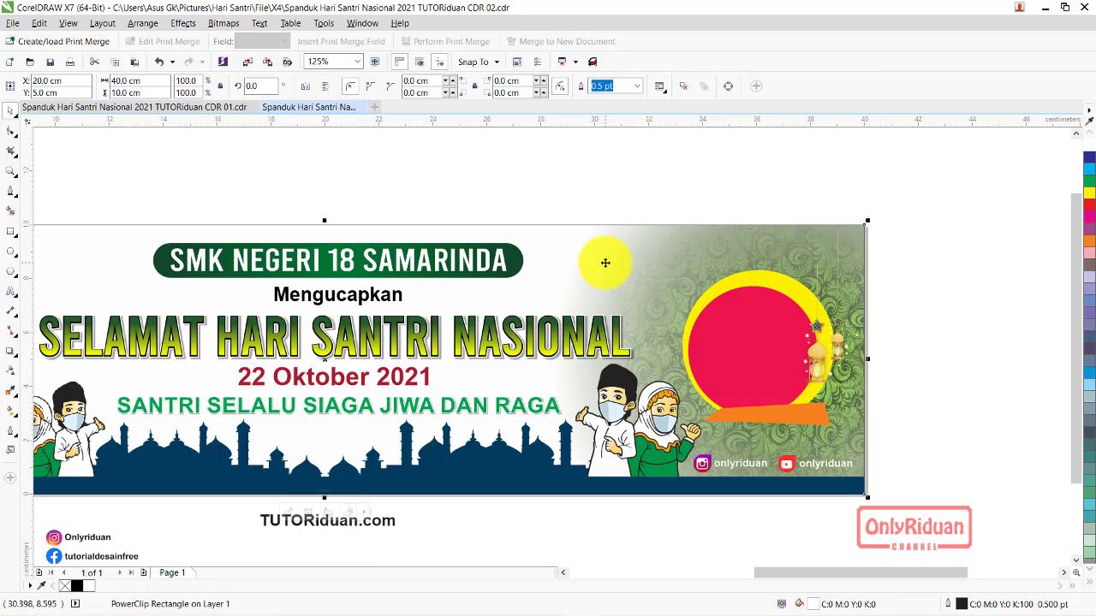
{"action": "left_click", "coordinate": [565, 572]}
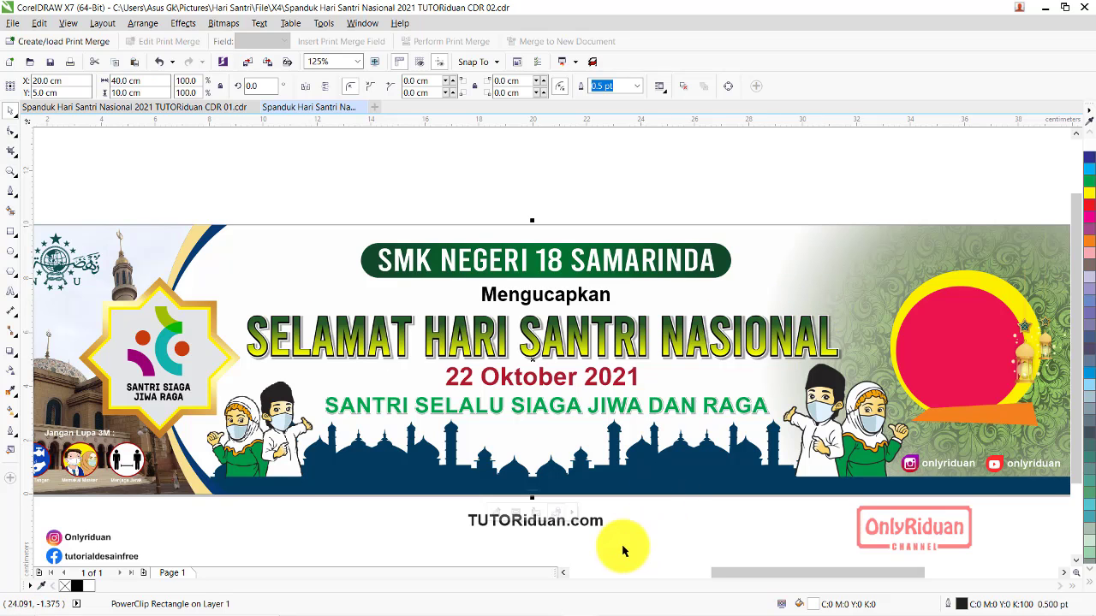
{"action": "left_click", "coordinate": [565, 572]}
{"action": "left_click", "coordinate": [237, 323]}
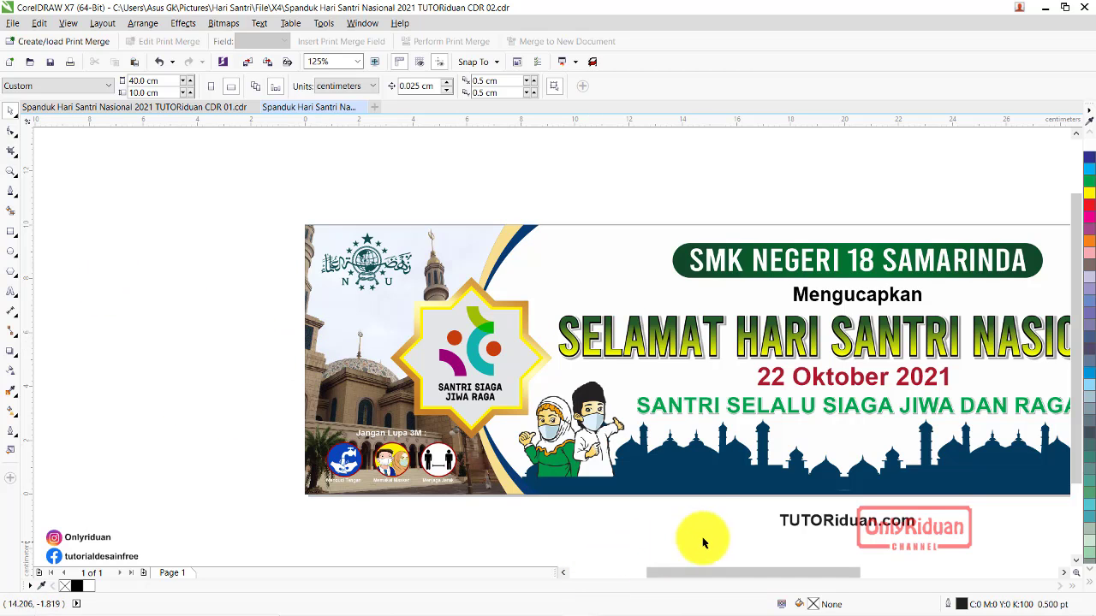
{"action": "right_click", "coordinate": [349, 327]}
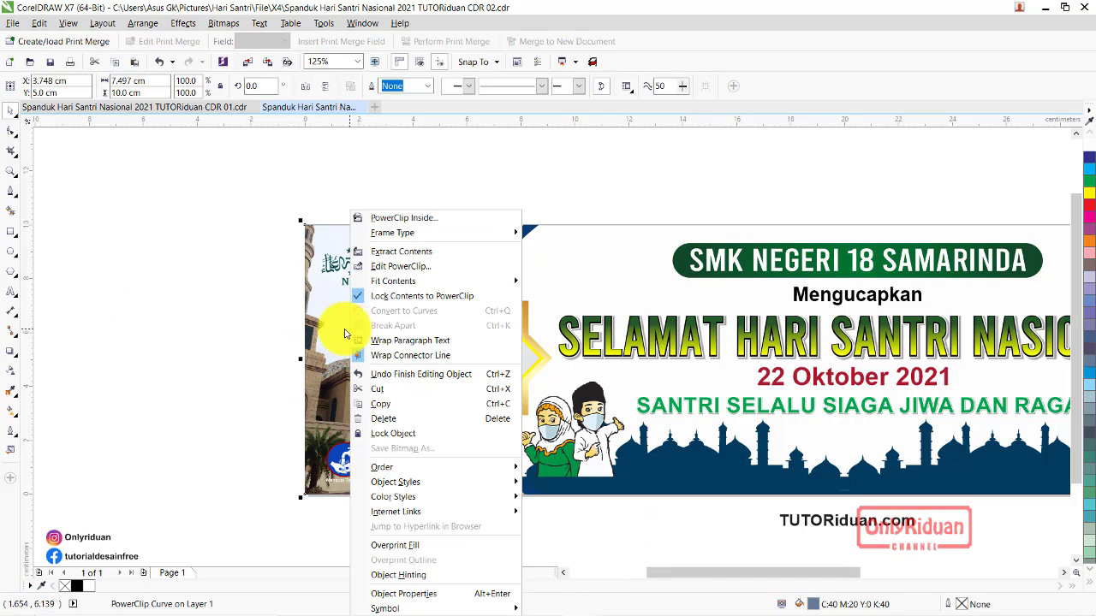
{"action": "left_click", "coordinate": [387, 265]}
{"action": "left_click", "coordinate": [377, 379]}
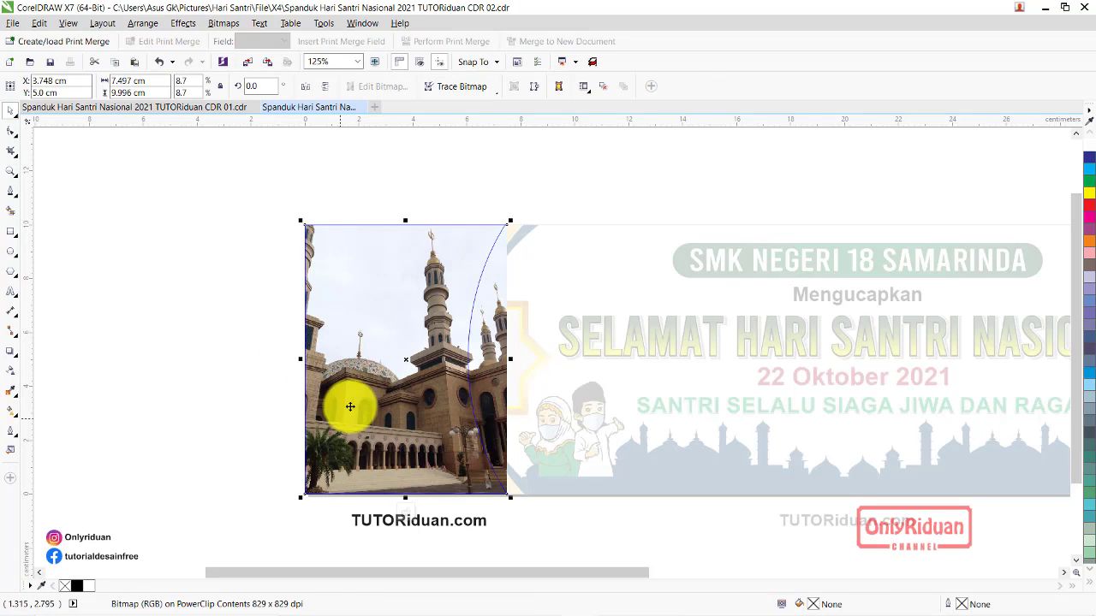
{"action": "right_click", "coordinate": [396, 329]}
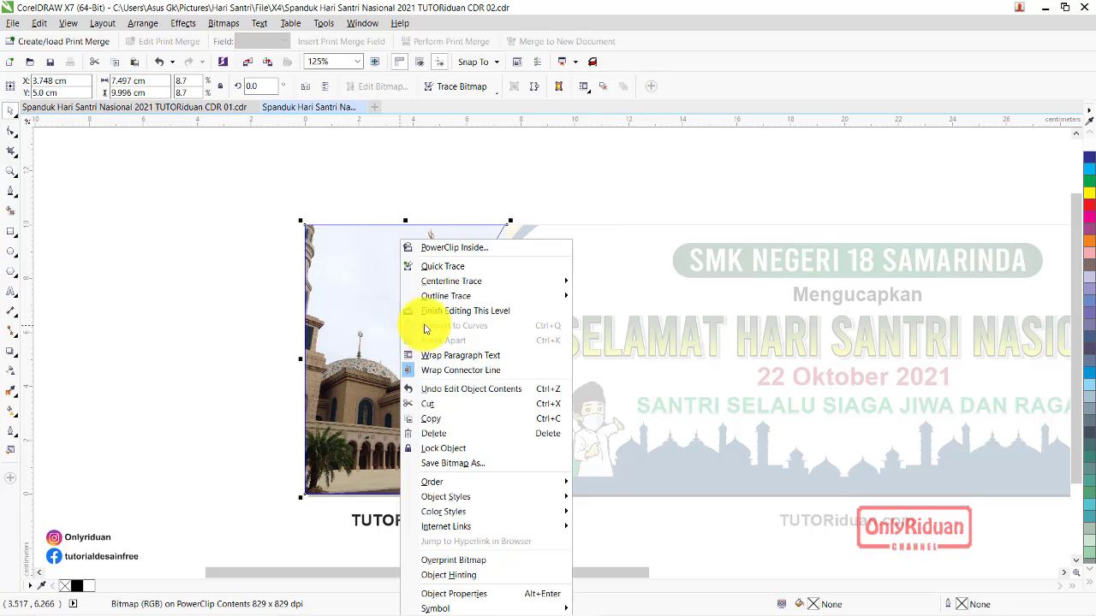
{"action": "left_click", "coordinate": [431, 310]}
{"action": "left_click", "coordinate": [233, 299]}
{"action": "scroll", "coordinate": [235, 300], "scroll_direction": "down", "scroll_amount": 2}
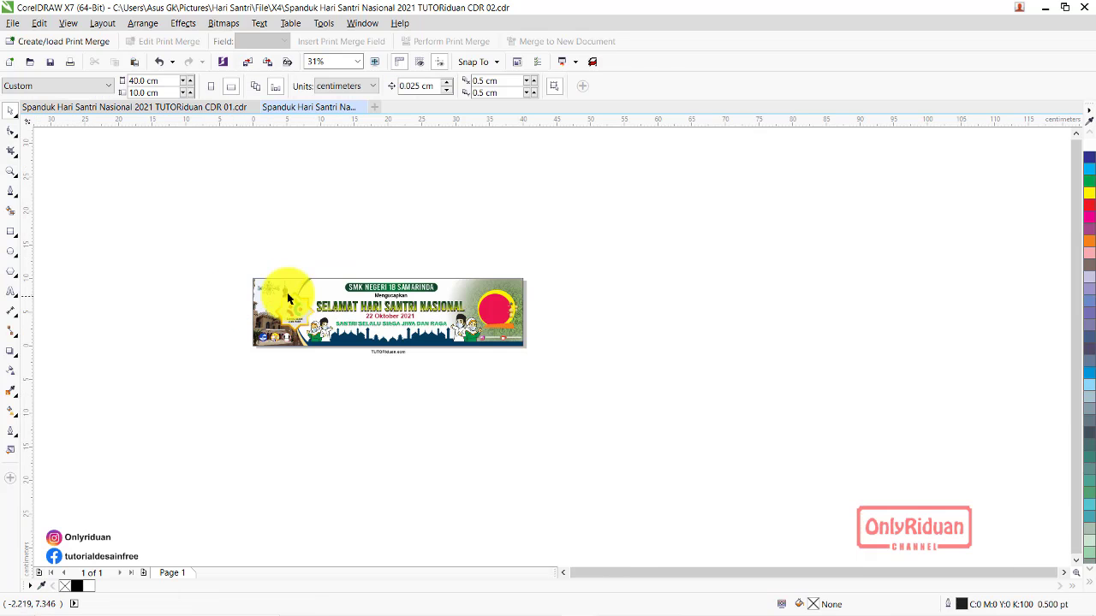
{"action": "scroll", "coordinate": [352, 290], "scroll_direction": "up", "scroll_amount": 1}
Try periwinkle and dark blue fills on the star logo's background, then undo back to white.
{"action": "scroll", "coordinate": [352, 290], "scroll_direction": "up", "scroll_amount": 2}
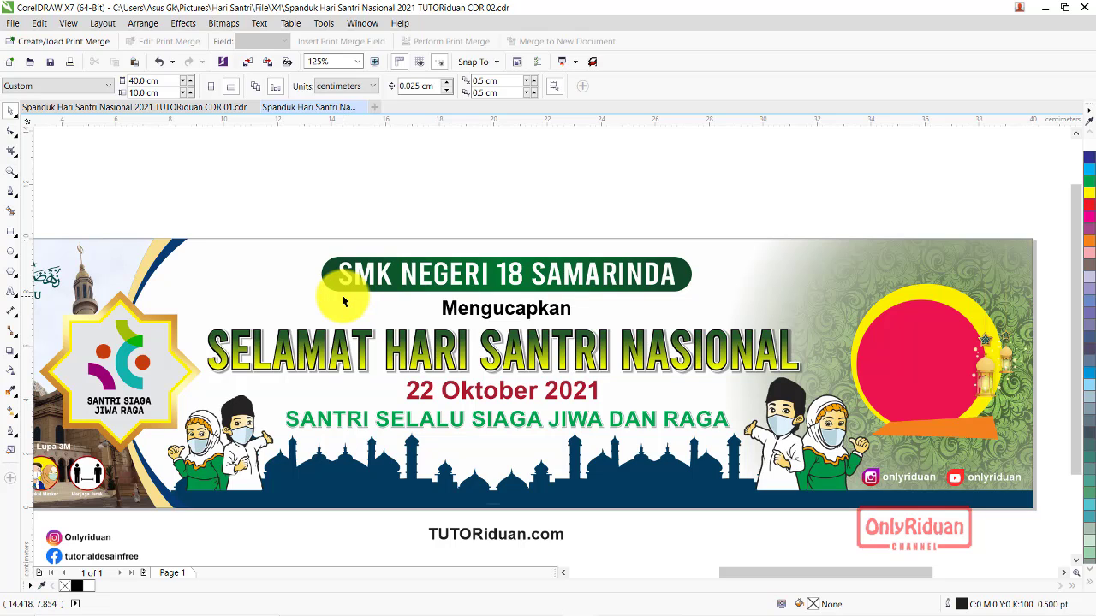
{"action": "left_click", "coordinate": [169, 374]}
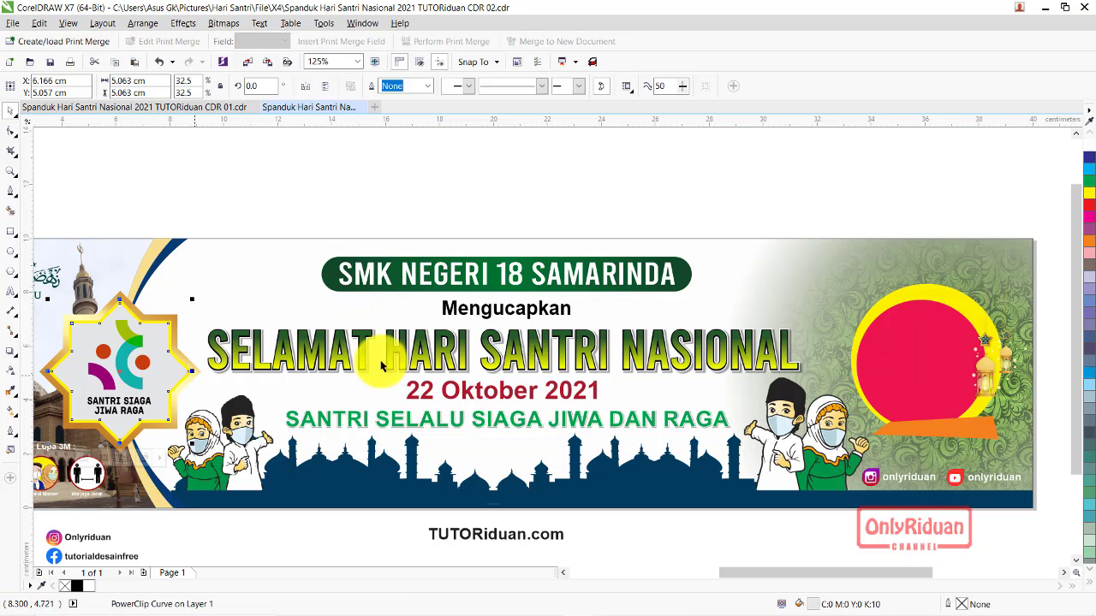
{"action": "left_click", "coordinate": [1089, 300]}
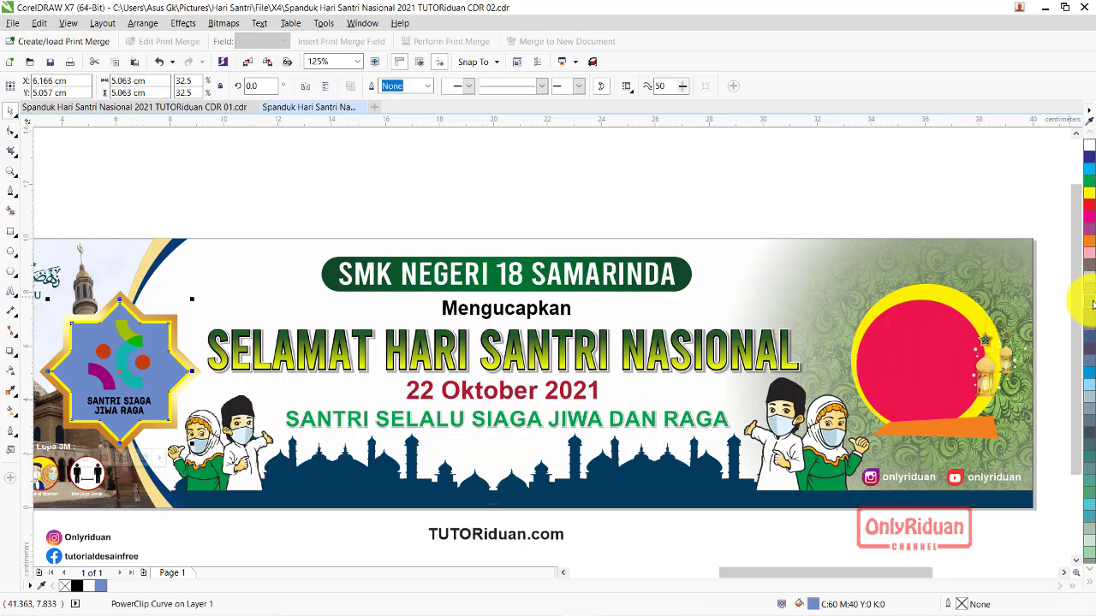
{"action": "left_click", "coordinate": [1089, 159]}
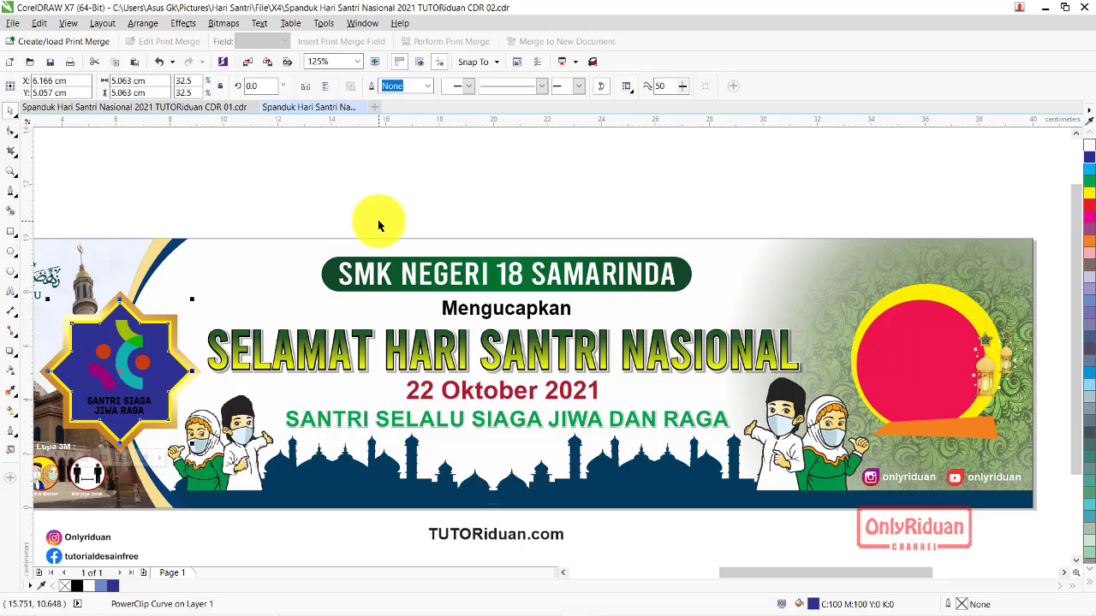
{"action": "key", "text": "ctrl+z"}
{"action": "key", "text": "ctrl+z"}
{"action": "left_click", "coordinate": [349, 202]}
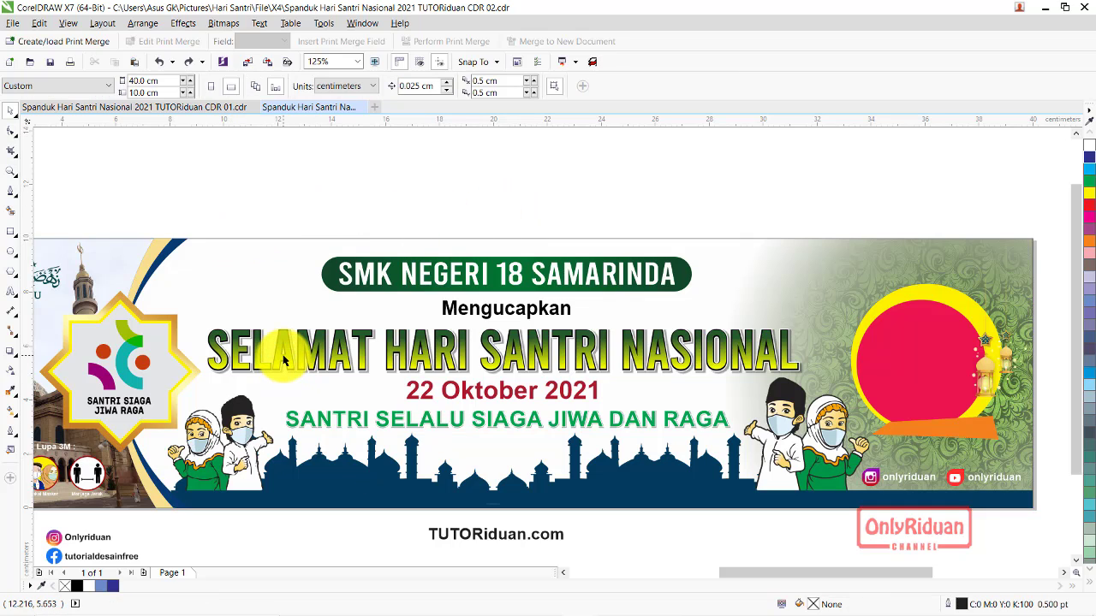
Open Spanduk Hari Santri Nasional 2021 TUTORiduan PSD 01.psd from the File > PSD folder.
{"action": "left_click", "coordinate": [366, 602]}
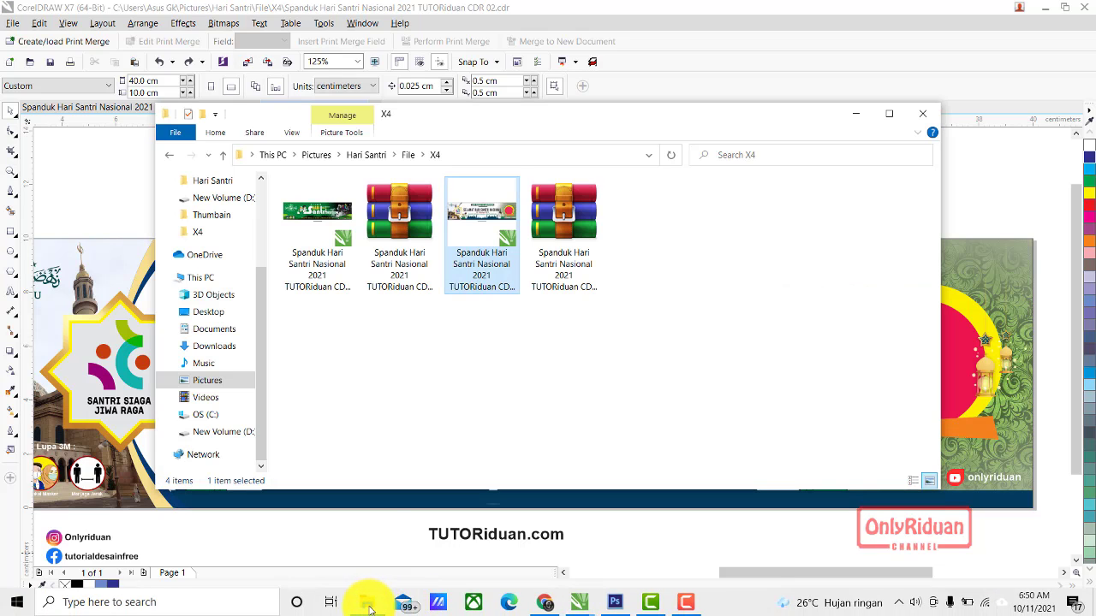
{"action": "left_click", "coordinate": [407, 156]}
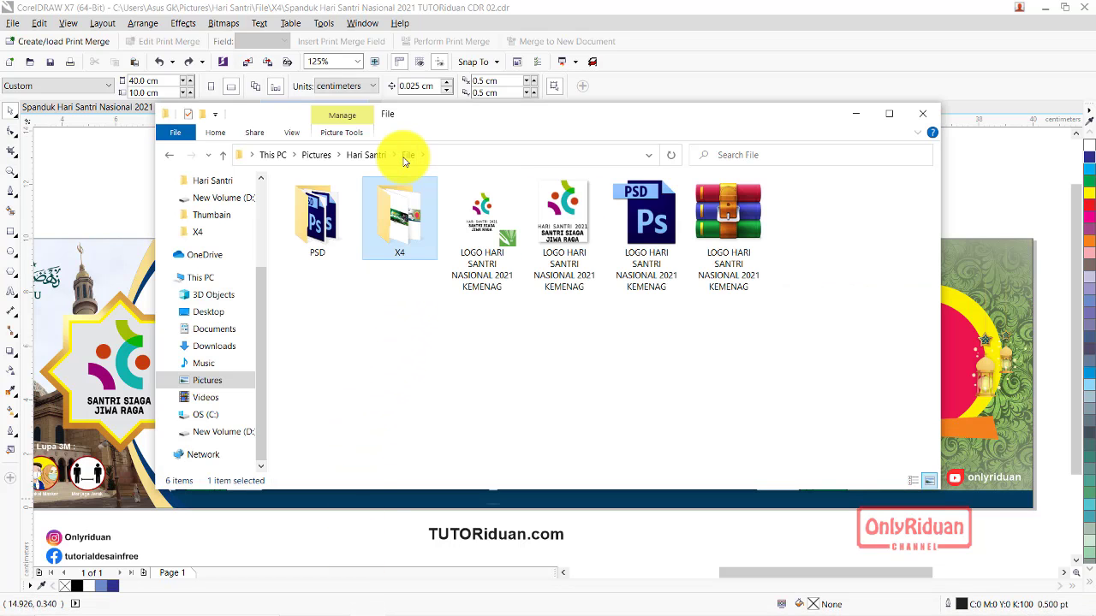
{"action": "double_click", "coordinate": [321, 240]}
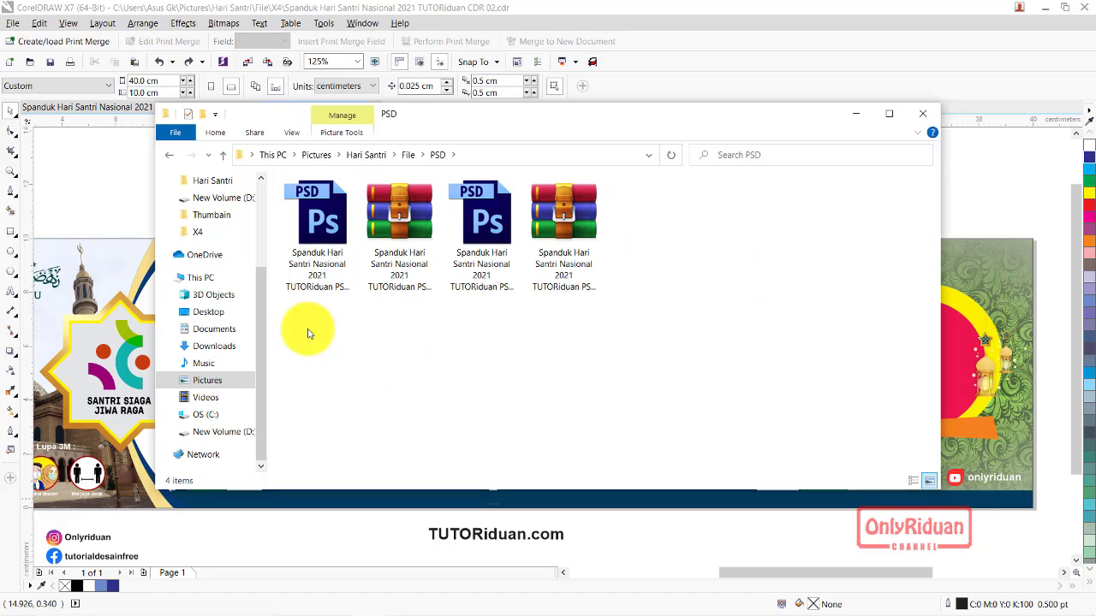
{"action": "double_click", "coordinate": [319, 235]}
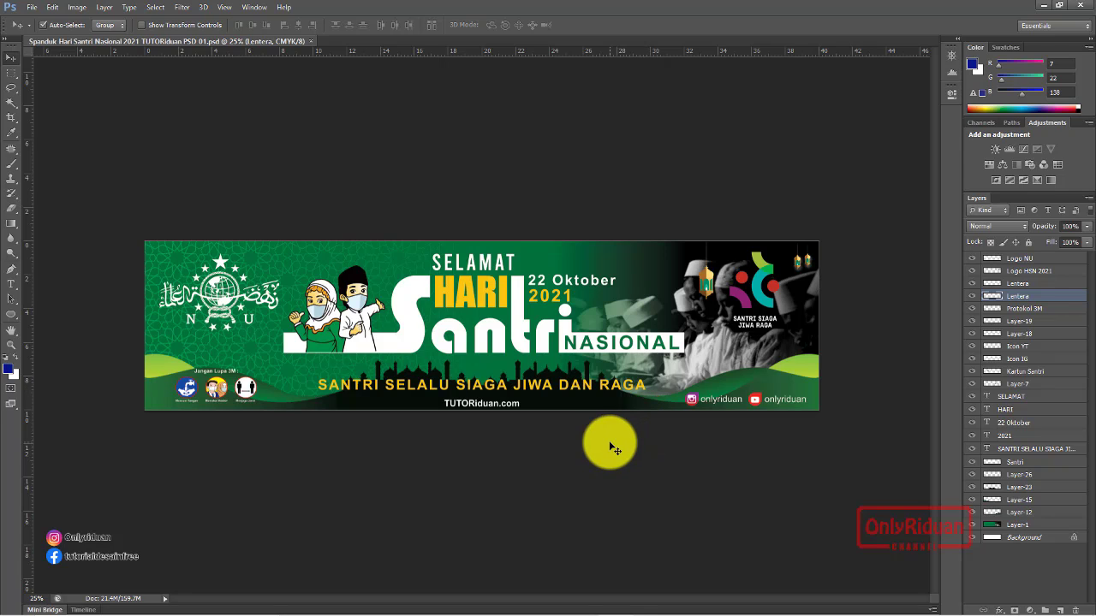
Add a default drop shadow to the Santri lettering layer.
{"action": "left_click", "coordinate": [499, 336]}
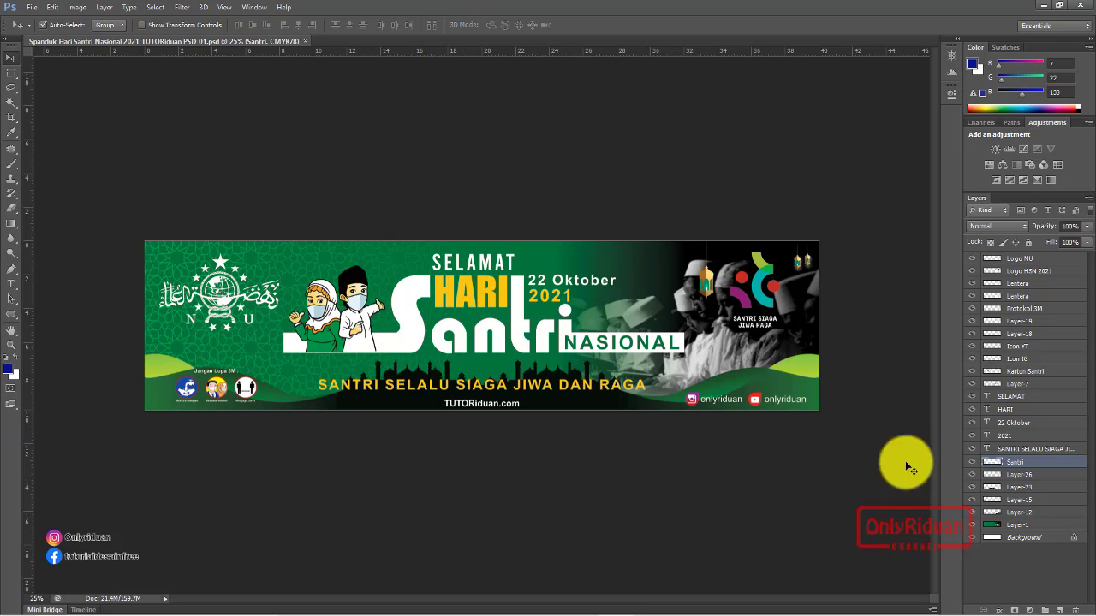
{"action": "left_click", "coordinate": [998, 612]}
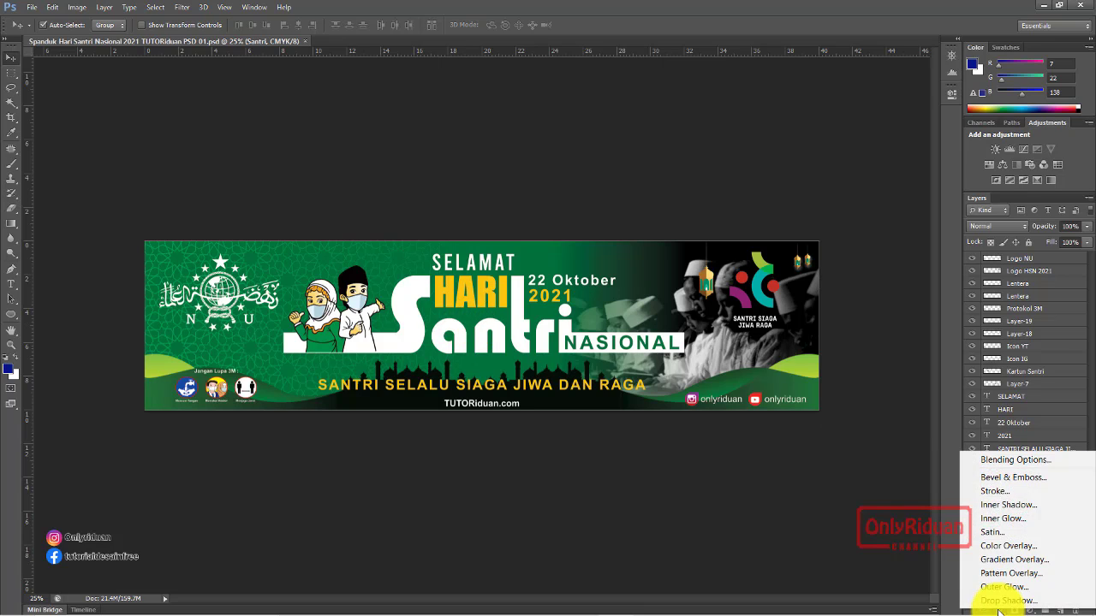
{"action": "left_click", "coordinate": [1003, 602]}
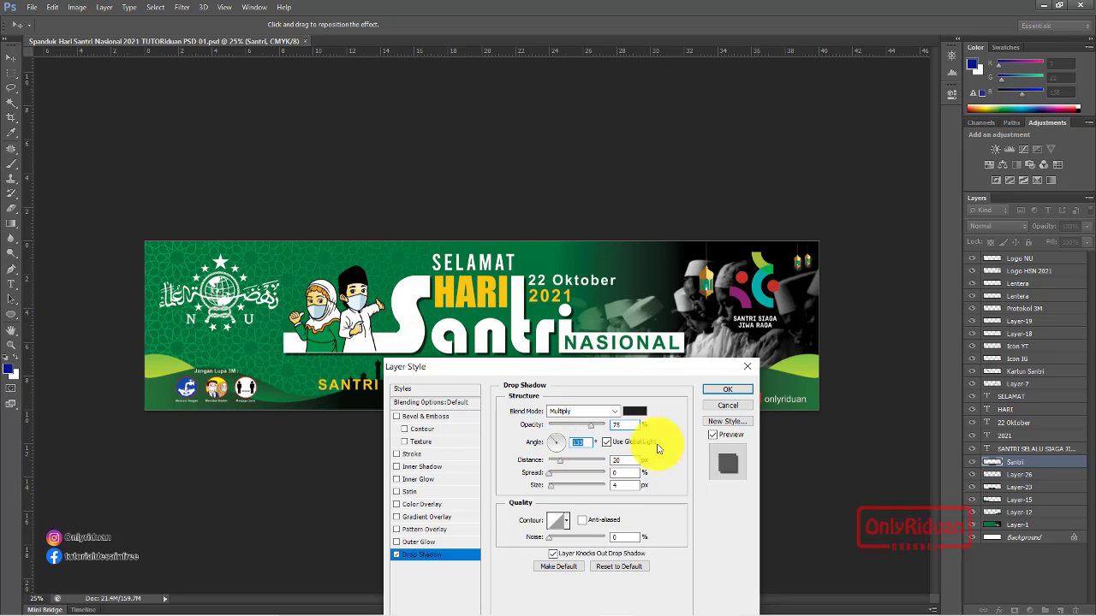
{"action": "left_click", "coordinate": [726, 390]}
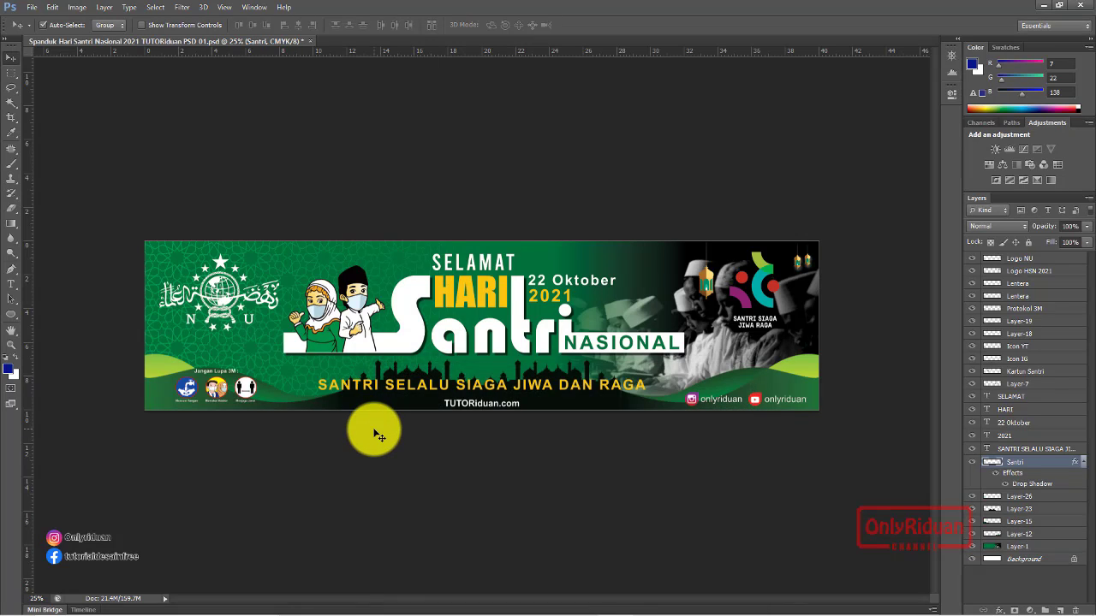
Add the same default drop shadow to the HARI text layer.
{"action": "left_click", "coordinate": [474, 290]}
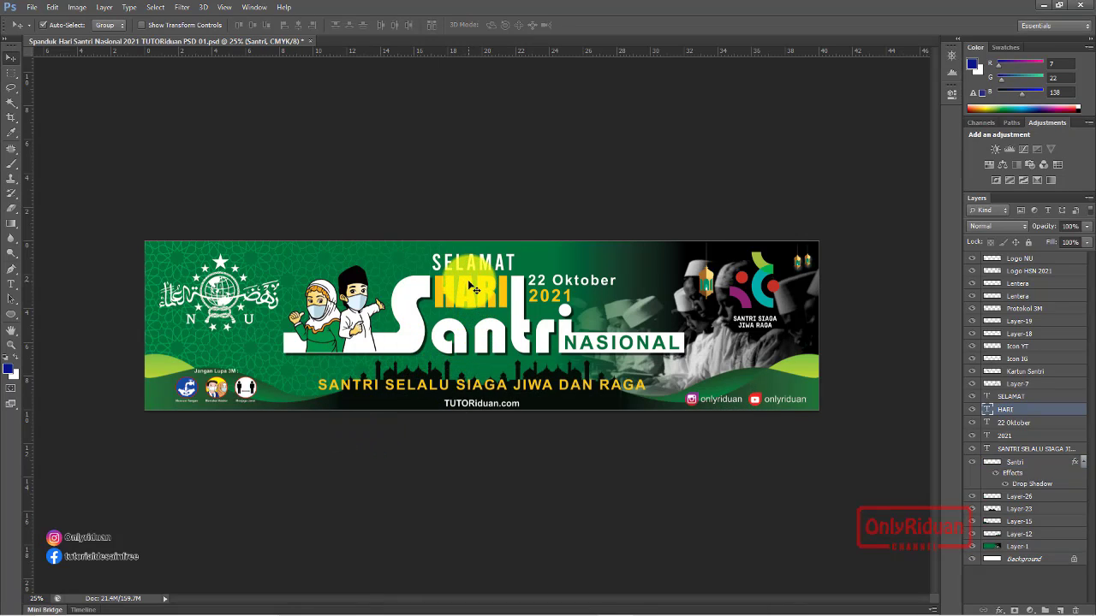
{"action": "left_click", "coordinate": [999, 610]}
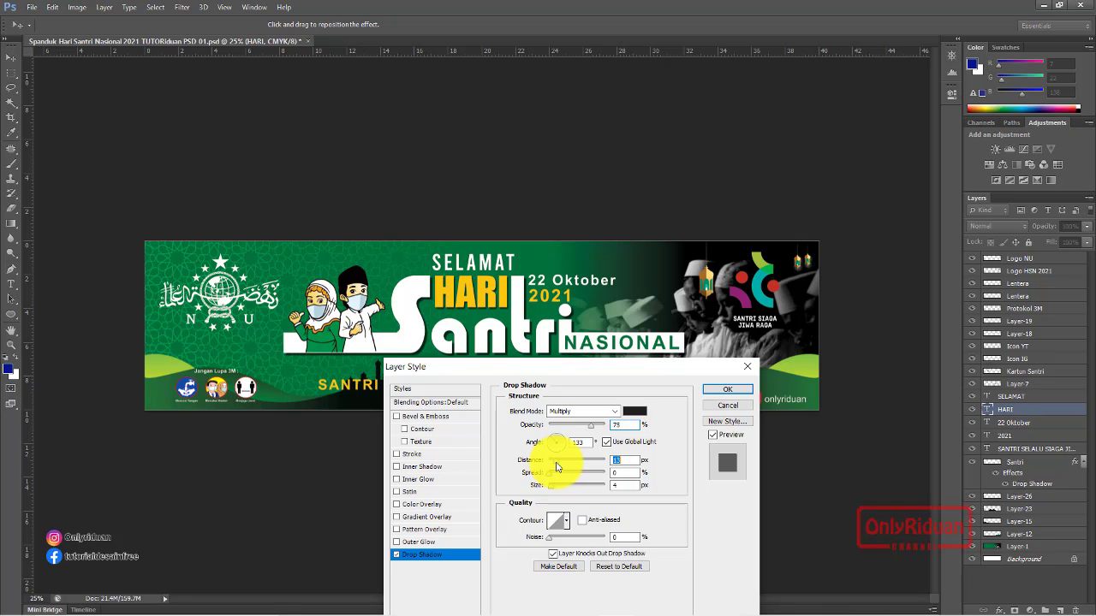
{"action": "left_click", "coordinate": [719, 390]}
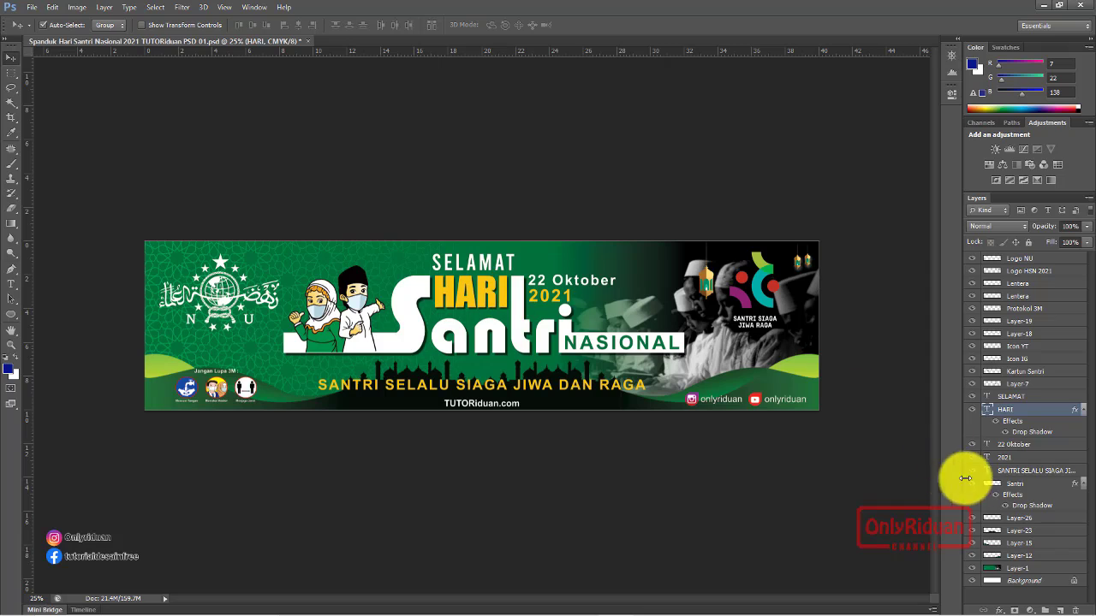
{"action": "left_click", "coordinate": [1017, 446]}
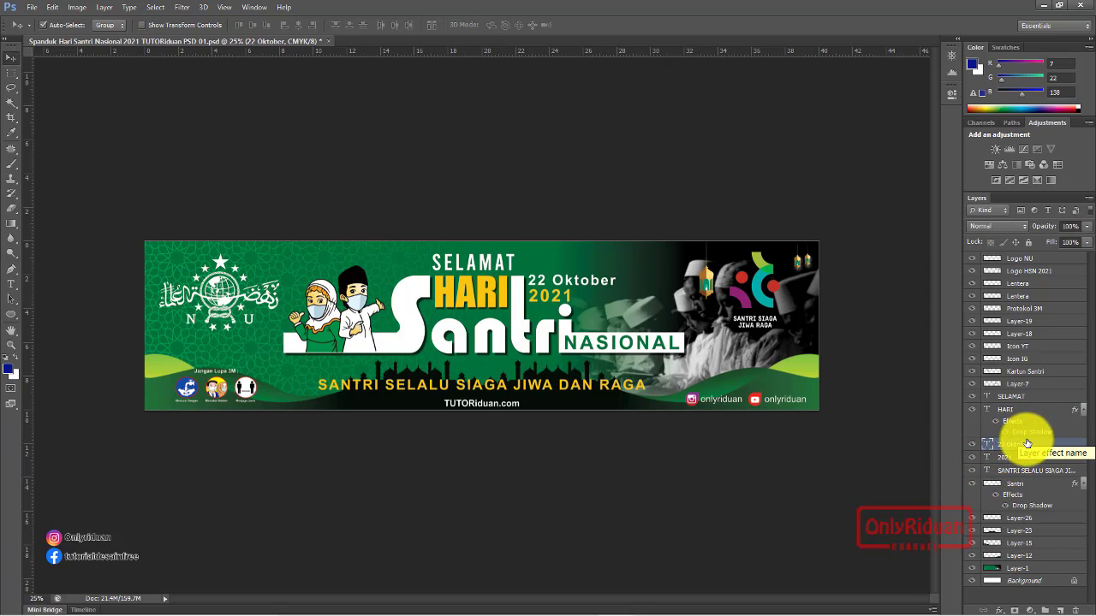
Copy HARI's layer style and paste its drop shadow onto the 22 Oktober, 2021 and SELAMAT layers.
{"action": "right_click", "coordinate": [1034, 435]}
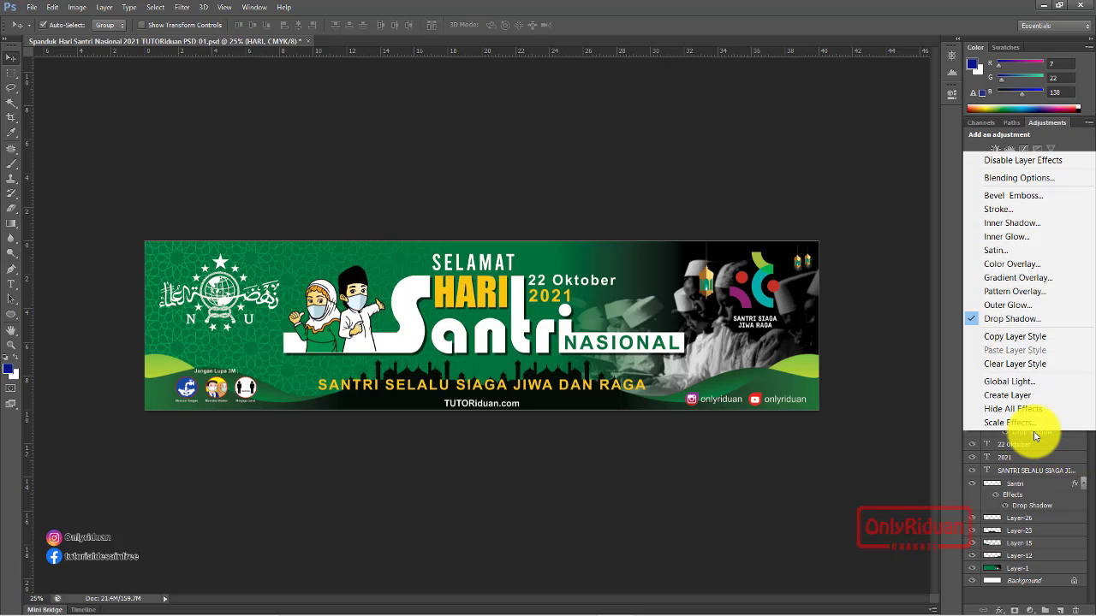
{"action": "left_click", "coordinate": [1013, 339]}
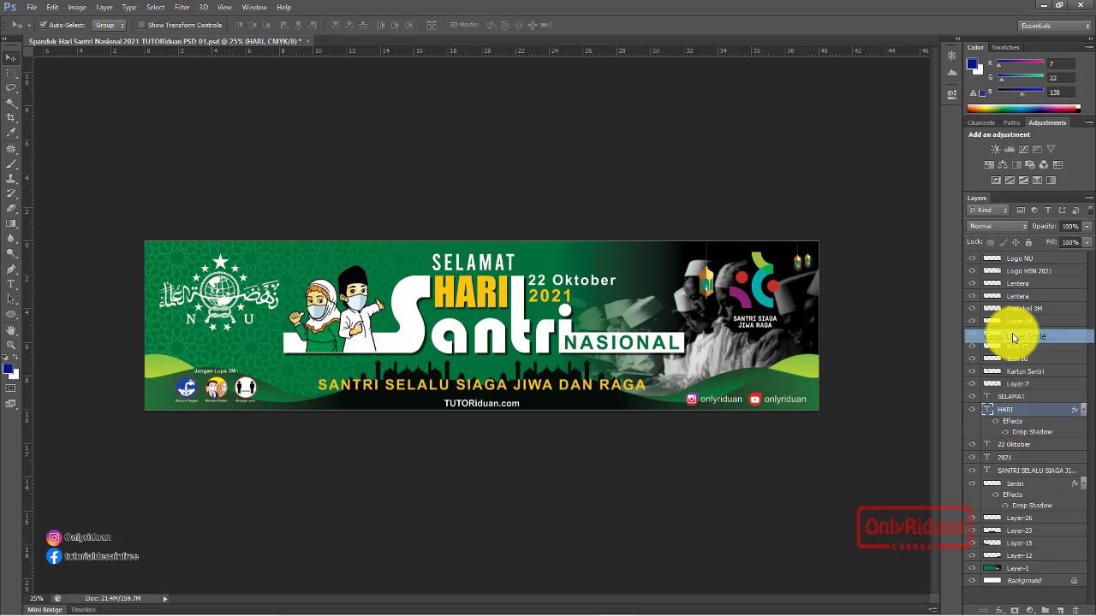
{"action": "left_click", "coordinate": [1031, 443]}
{"action": "right_click", "coordinate": [1029, 448]}
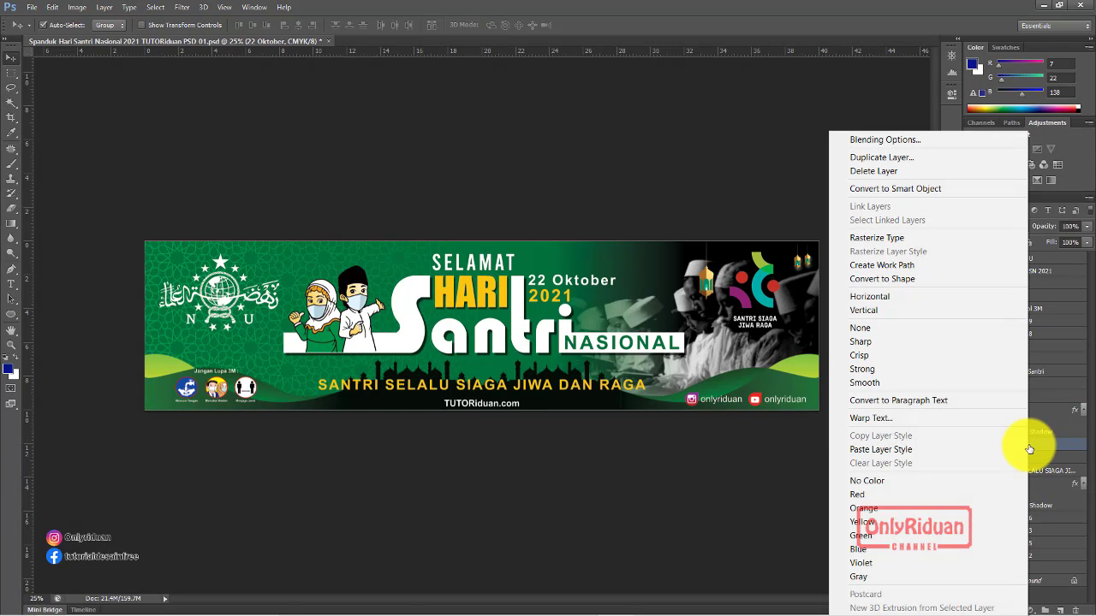
{"action": "left_click", "coordinate": [906, 449]}
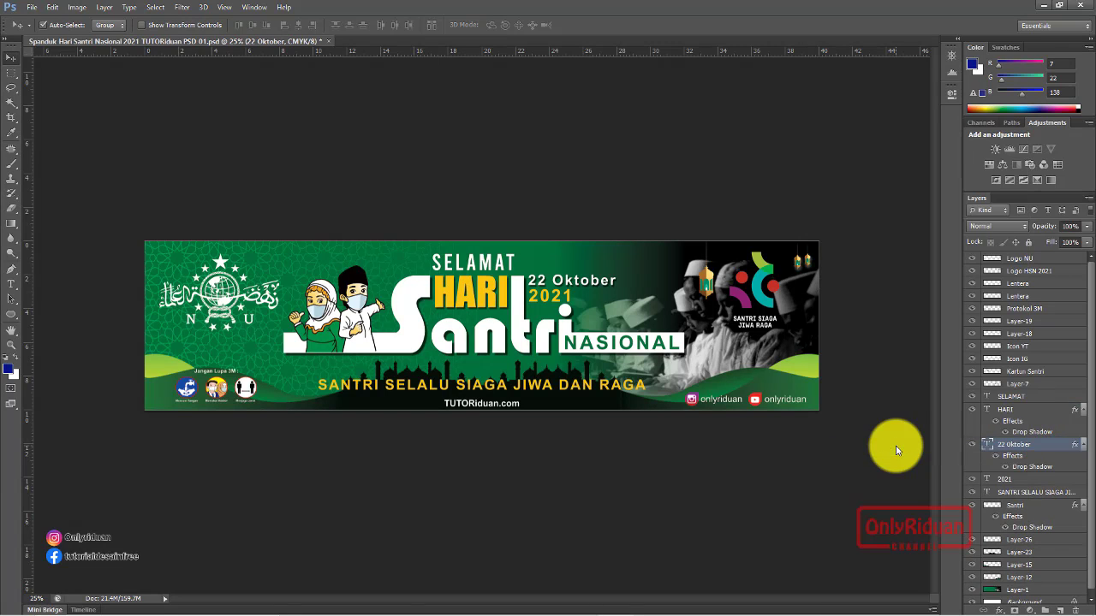
{"action": "left_click", "coordinate": [1029, 481]}
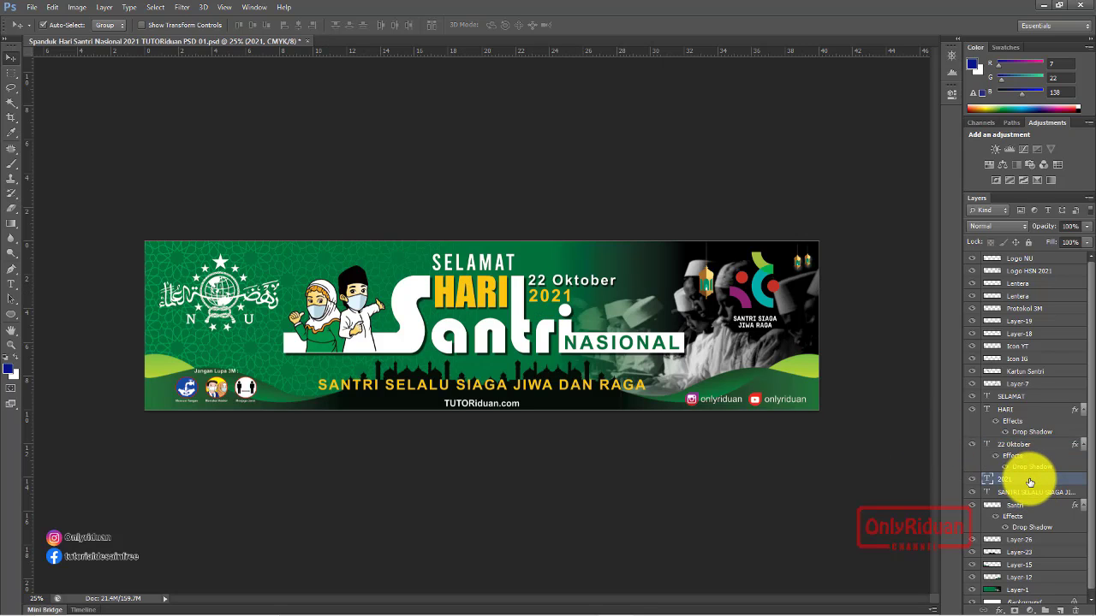
{"action": "right_click", "coordinate": [1030, 482]}
{"action": "left_click", "coordinate": [905, 452]}
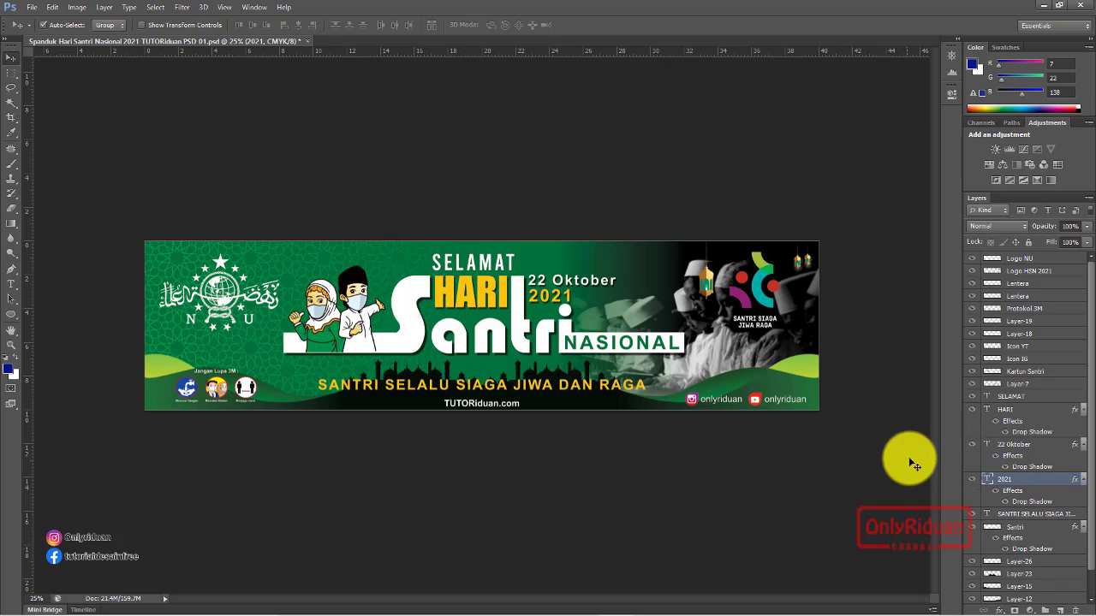
{"action": "left_click", "coordinate": [493, 268]}
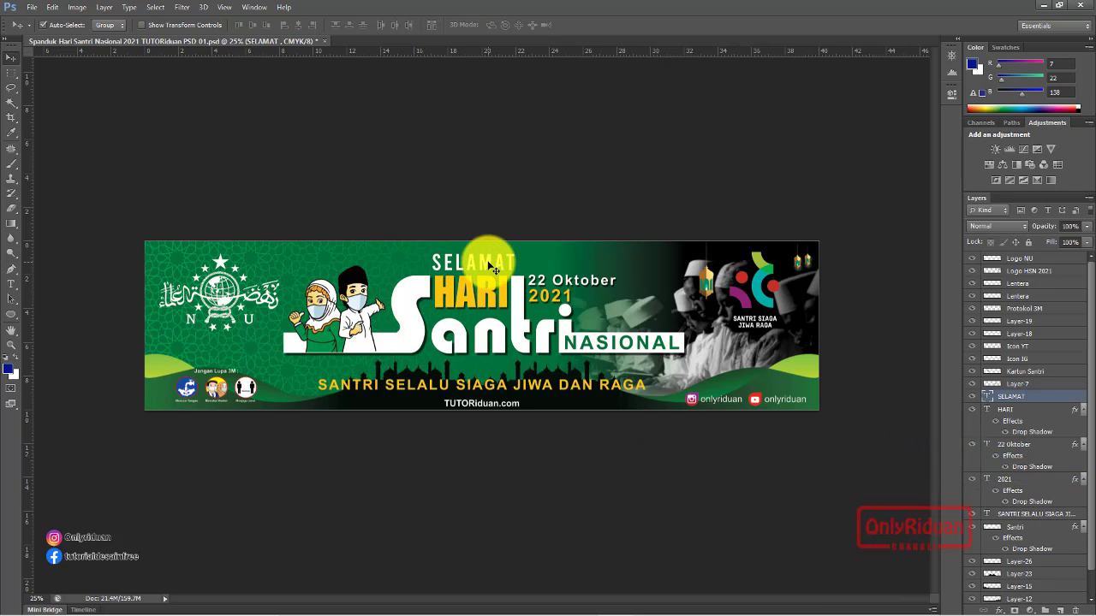
{"action": "right_click", "coordinate": [1012, 396]}
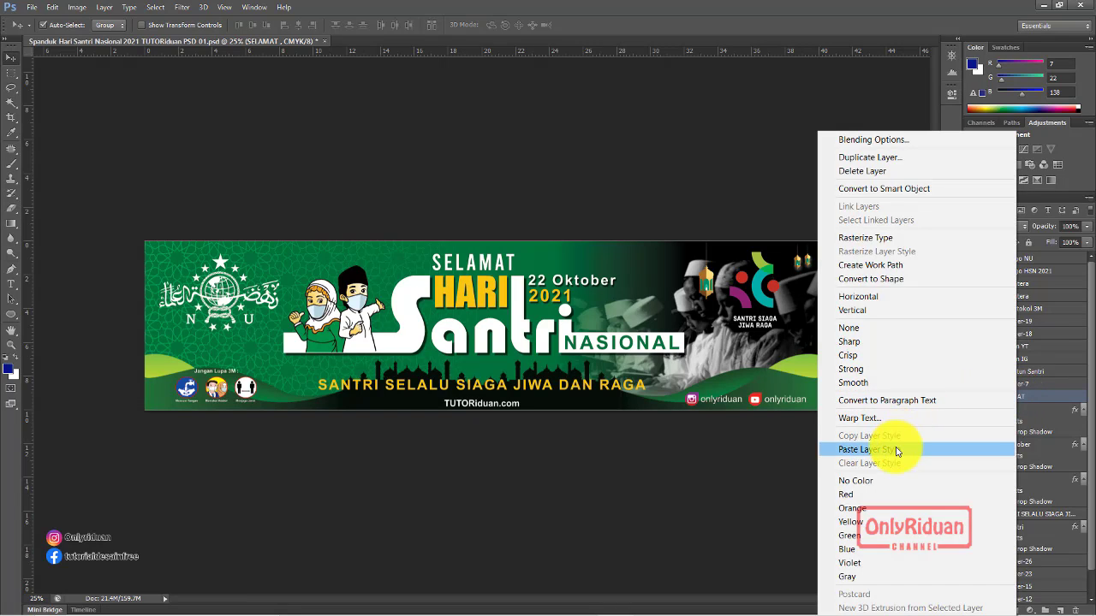
{"action": "left_click", "coordinate": [896, 451]}
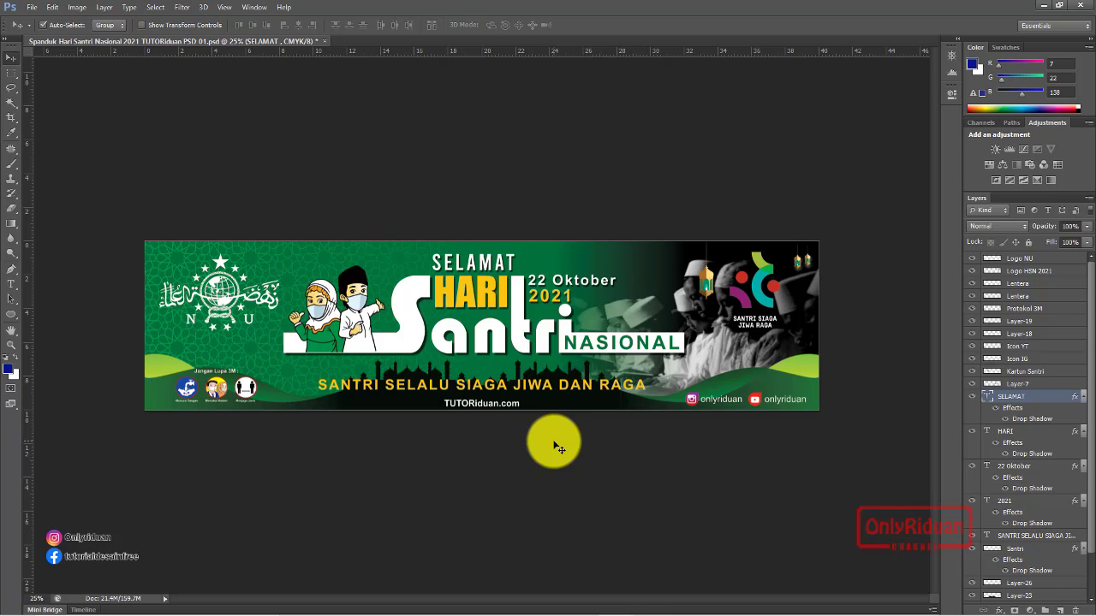
{"action": "mouse_move", "coordinate": [428, 609]}
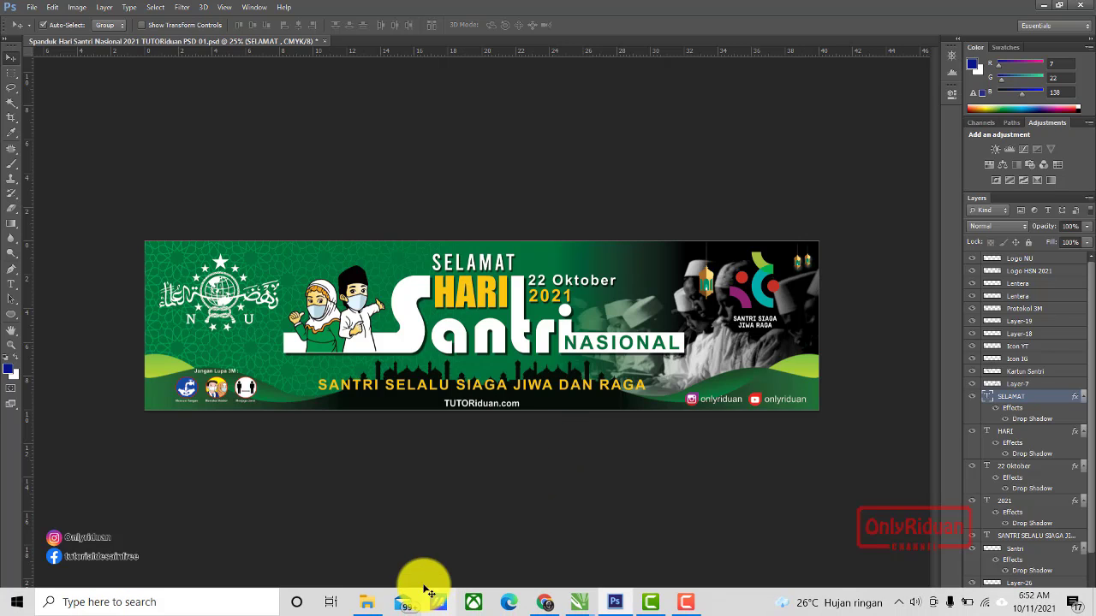
Open Spanduk Hari Santri Nasional 2021 TUTORiduan PSD 02.psd from the PSD folder.
{"action": "left_click", "coordinate": [368, 602]}
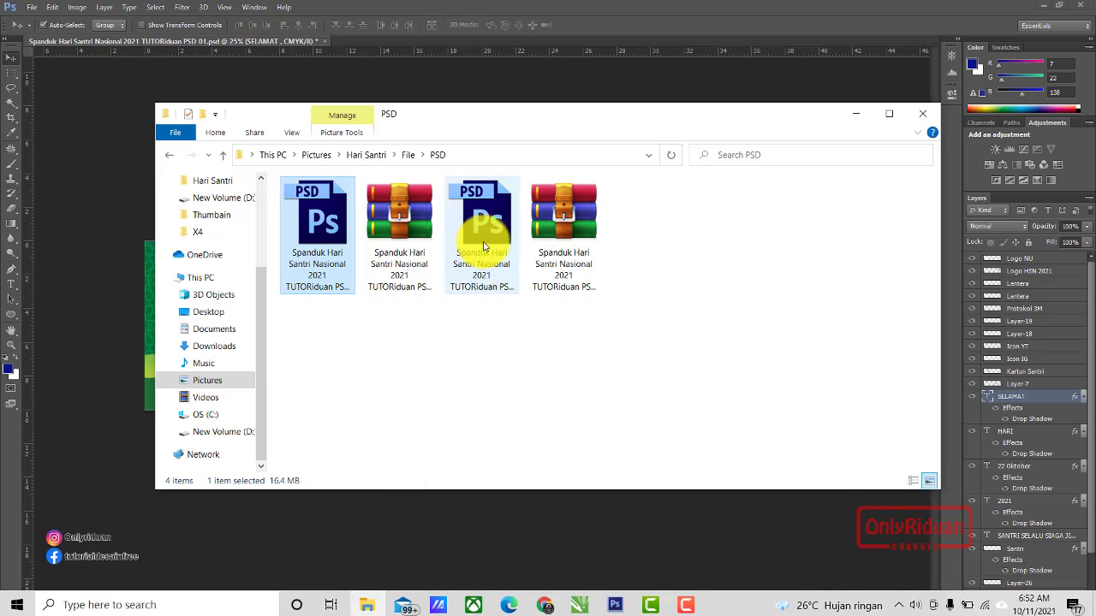
{"action": "double_click", "coordinate": [486, 282]}
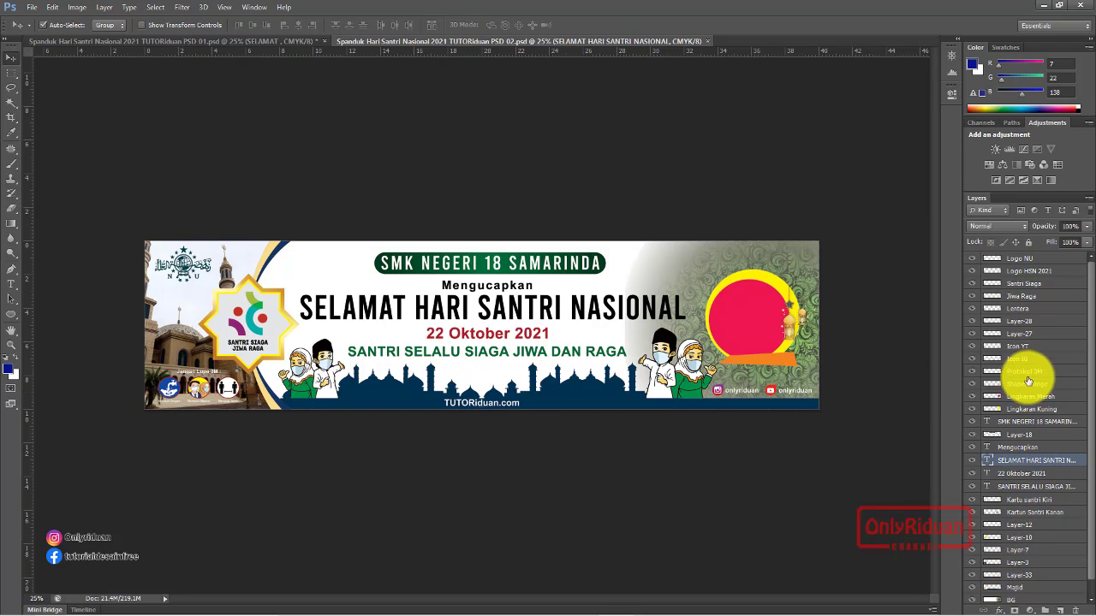
Float and enlarge the Layers panel, then add a Gradient Overlay to the title layer.
{"action": "mouse_move", "coordinate": [1022, 198]}
{"action": "left_mouse_down"}
{"action": "mouse_move", "coordinate": [839, 110]}
{"action": "mouse_move", "coordinate": [886, 111]}
{"action": "mouse_move", "coordinate": [861, 139]}
{"action": "left_mouse_up"}
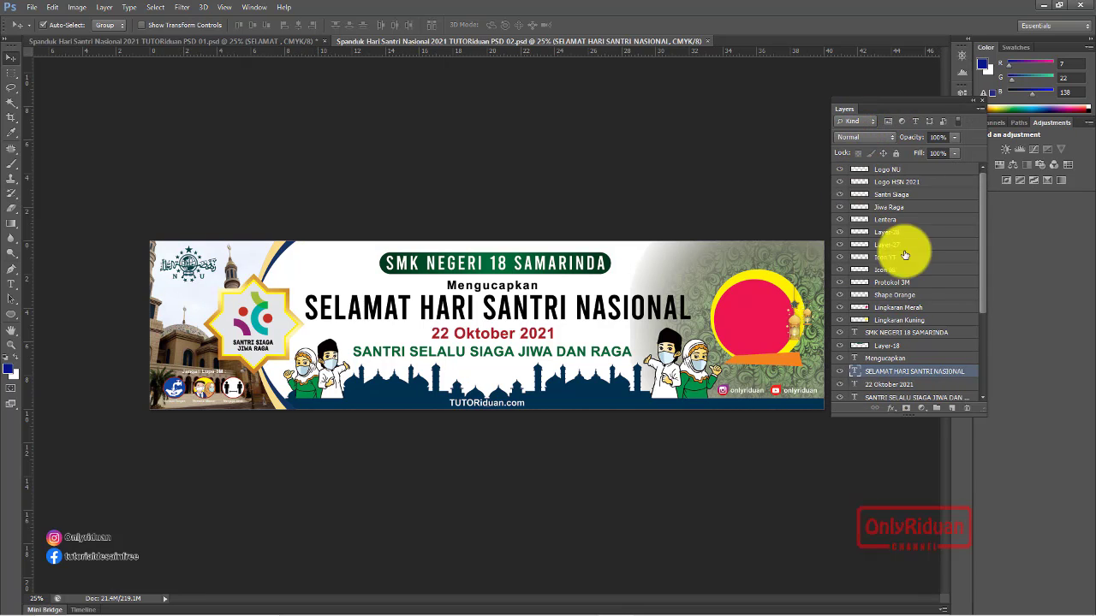
{"action": "left_click_drag", "start_coordinate": [943, 416], "coordinate": [935, 552]}
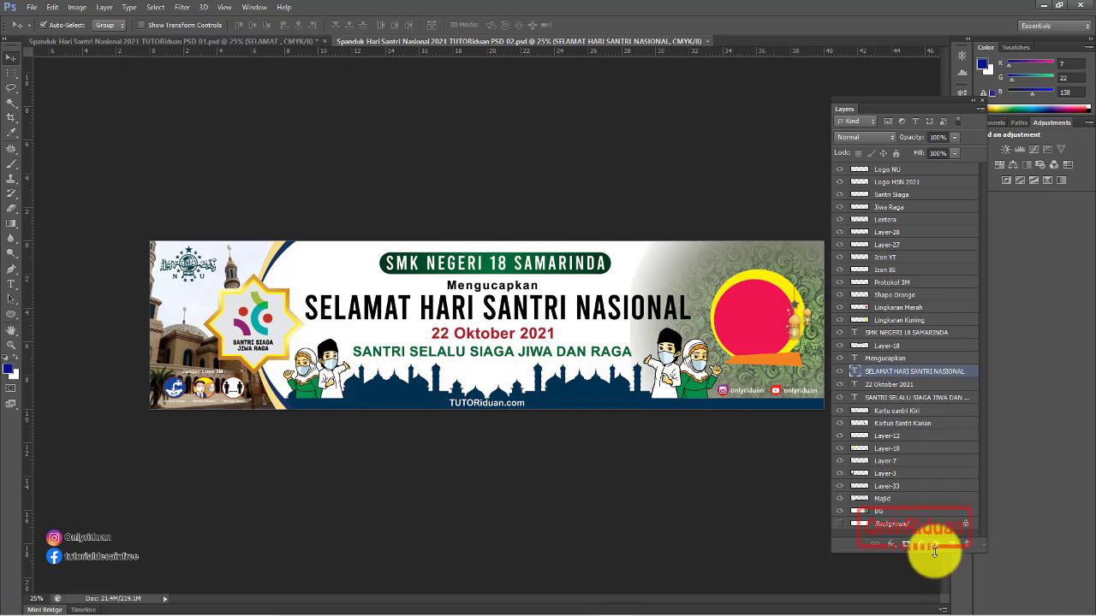
{"action": "left_click", "coordinate": [889, 547]}
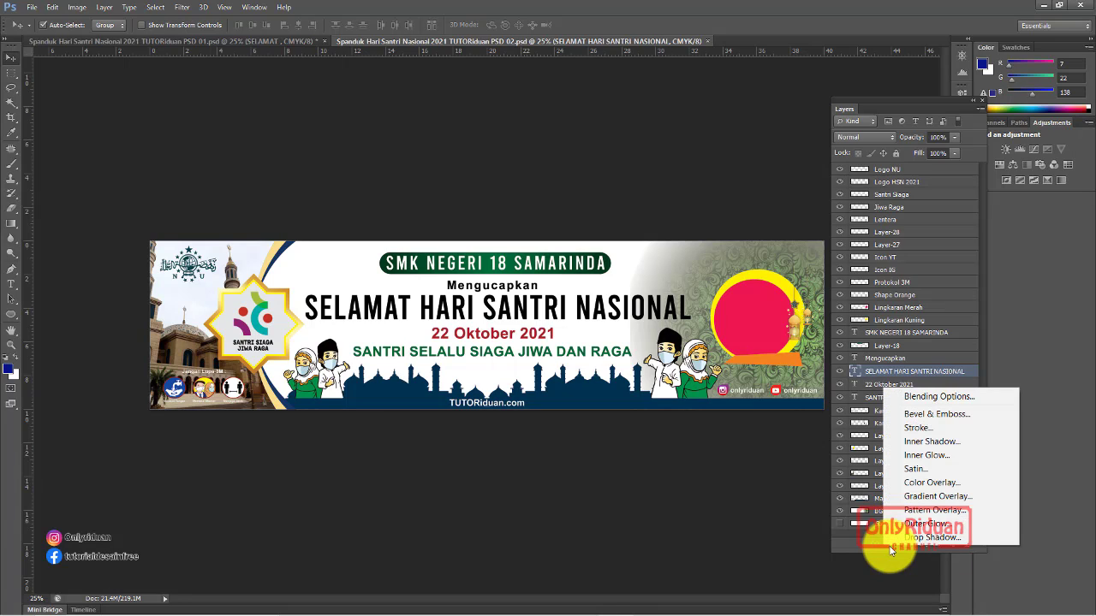
{"action": "left_click", "coordinate": [930, 498]}
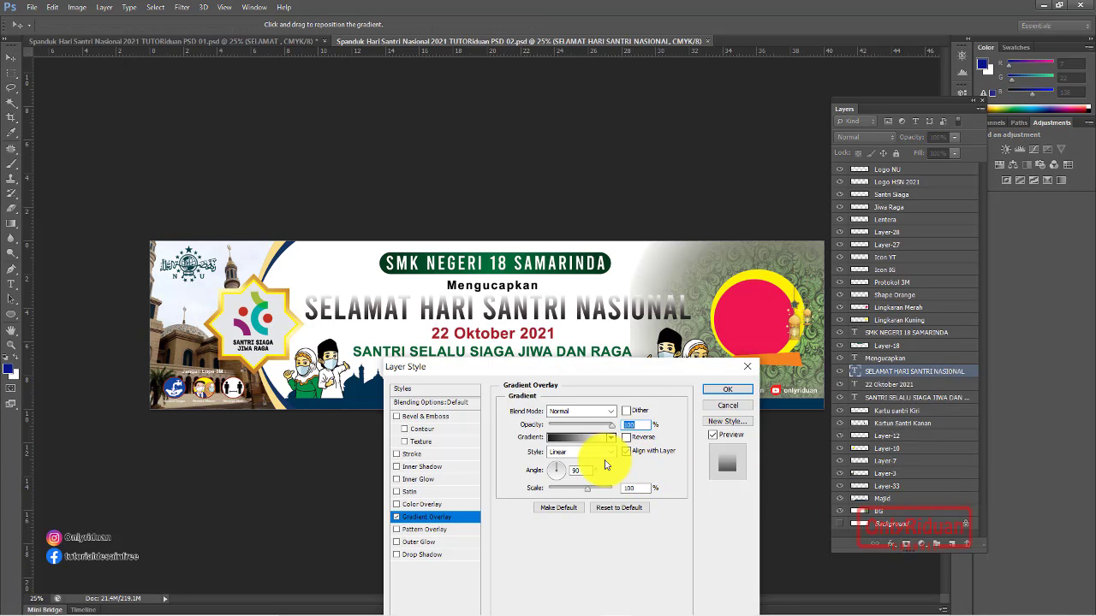
Set the overlay gradient from bright yellow on the left to dark green 2d7a02 on the right.
{"action": "left_click", "coordinate": [572, 443]}
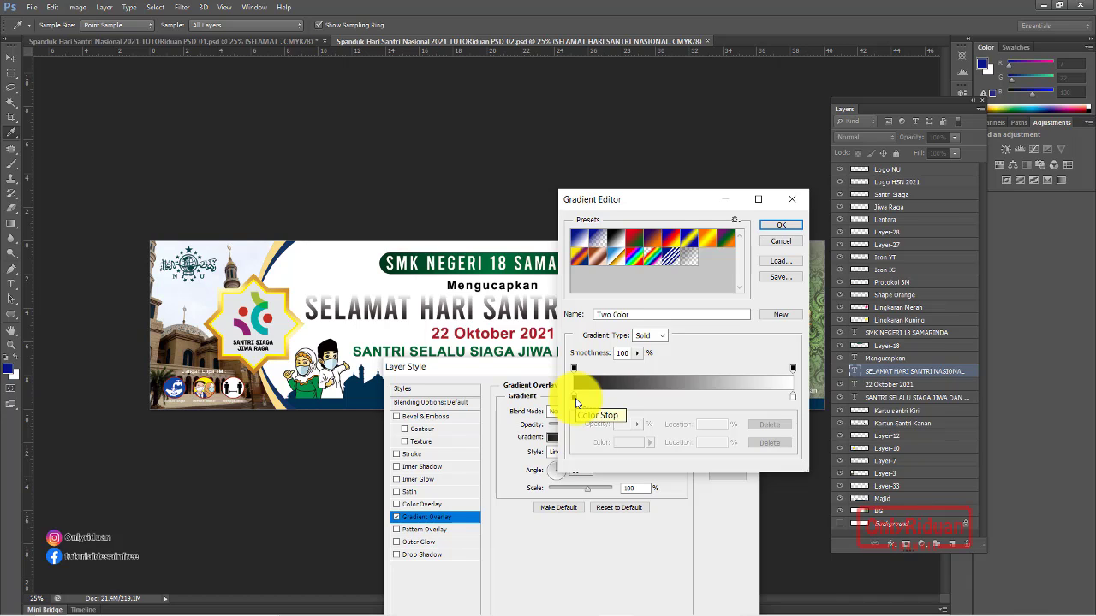
{"action": "left_click", "coordinate": [574, 399]}
{"action": "left_click", "coordinate": [628, 443]}
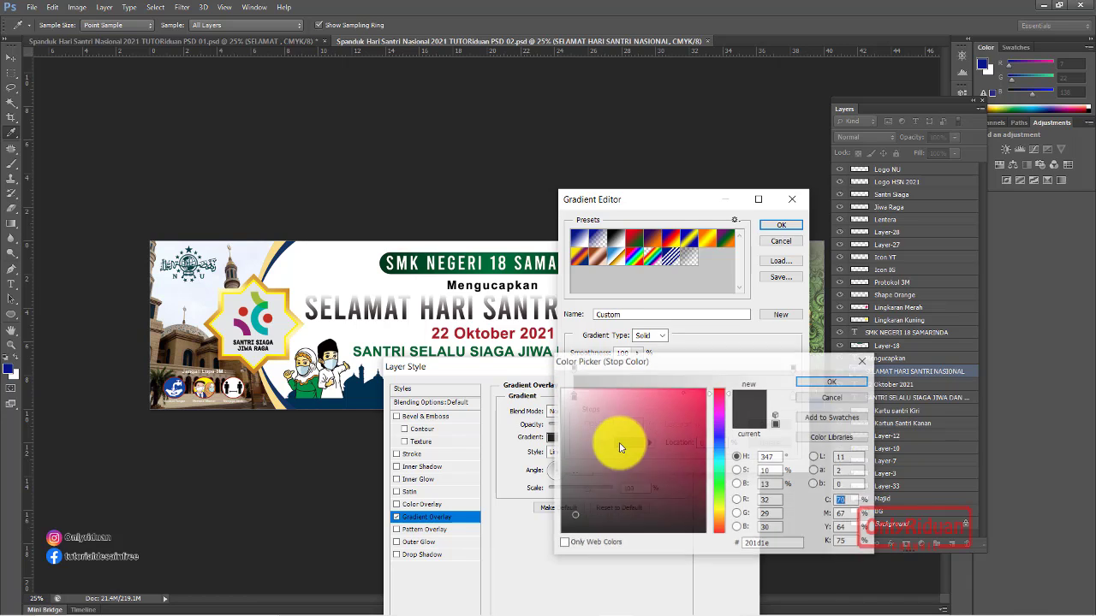
{"action": "left_click_drag", "start_coordinate": [719, 516], "coordinate": [720, 508]}
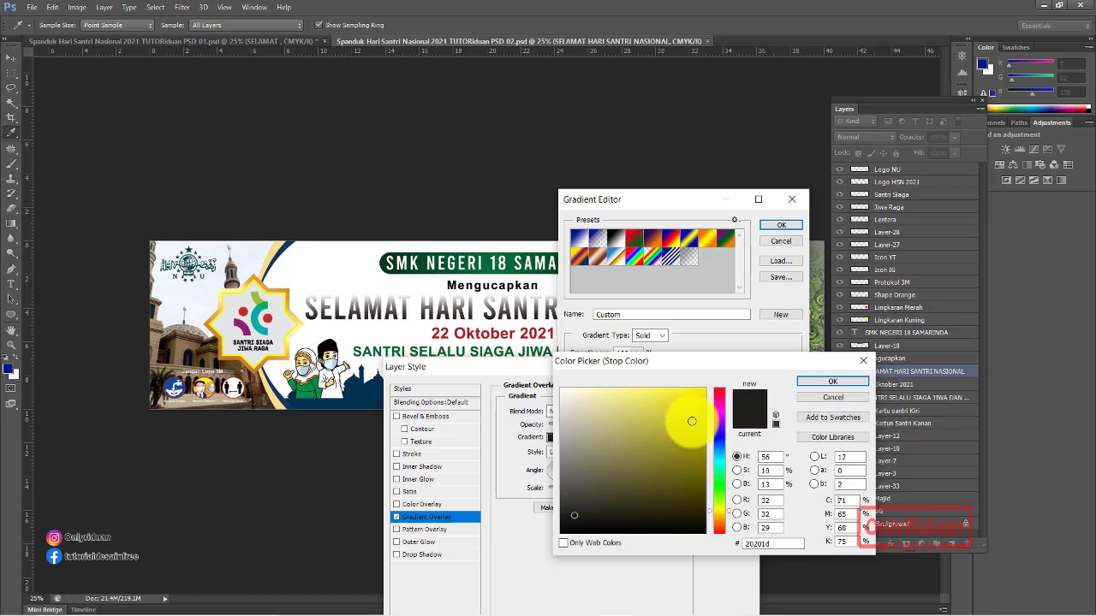
{"action": "left_click", "coordinate": [704, 390]}
{"action": "left_click", "coordinate": [830, 381]}
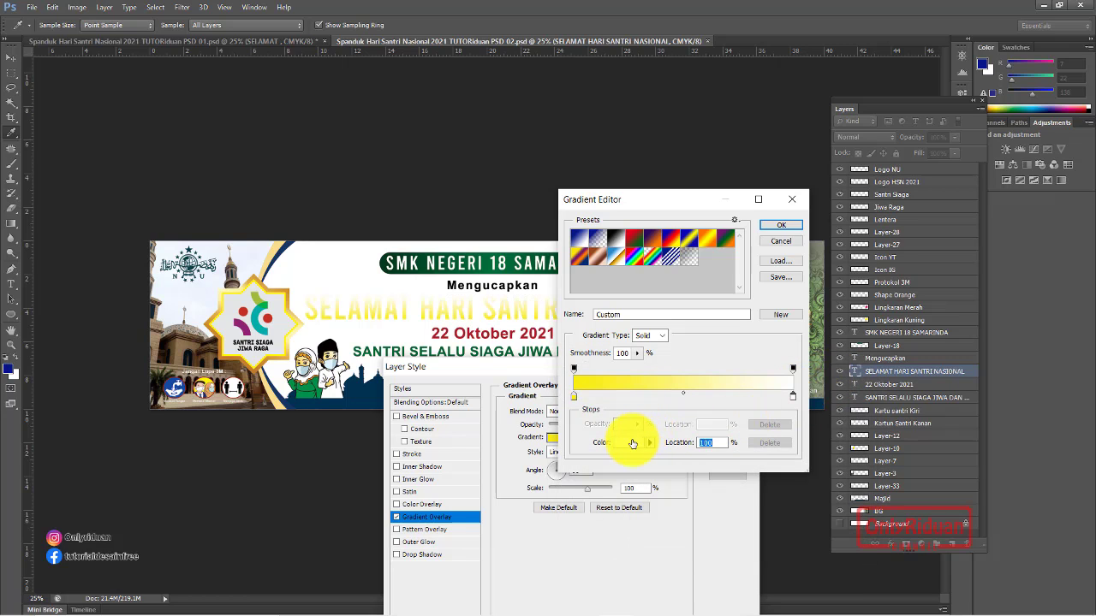
{"action": "left_click", "coordinate": [632, 444]}
{"action": "left_click", "coordinate": [719, 493]}
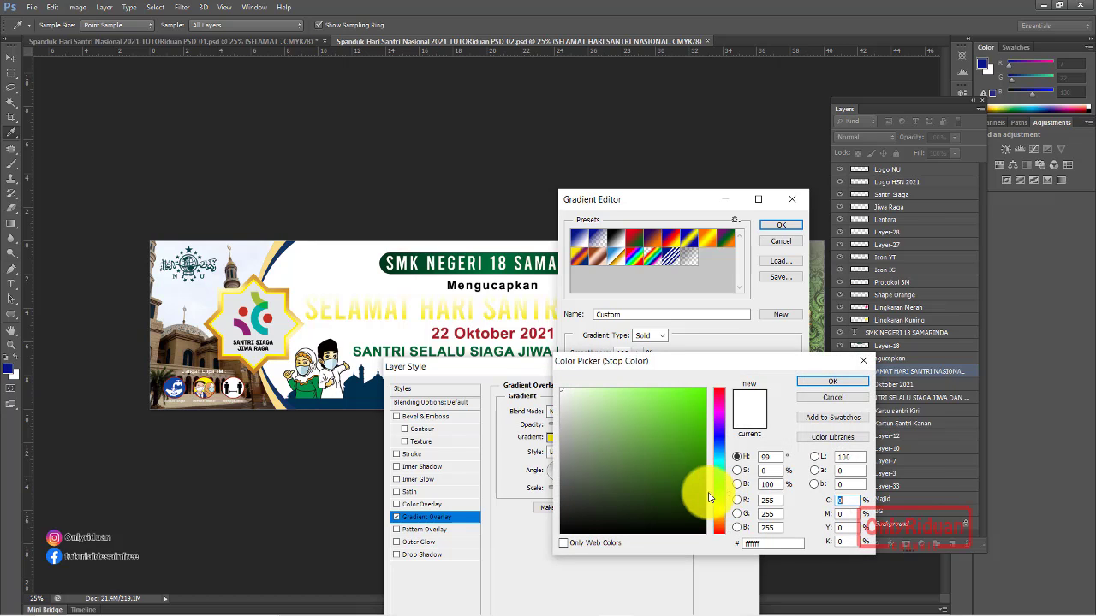
{"action": "left_click", "coordinate": [701, 473]}
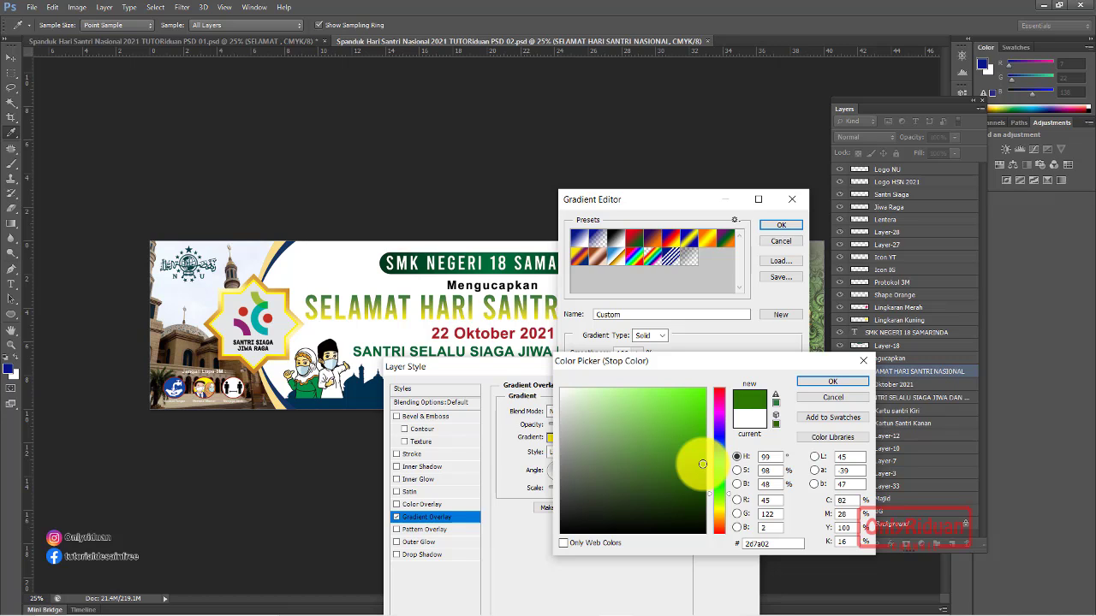
{"action": "left_click", "coordinate": [830, 382]}
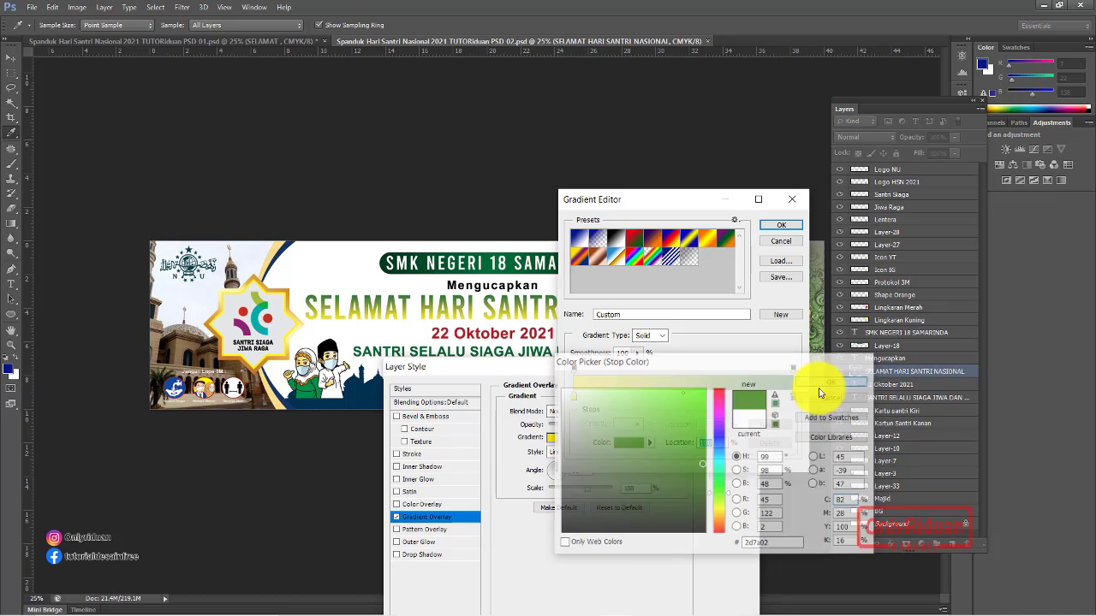
{"action": "left_click", "coordinate": [782, 228]}
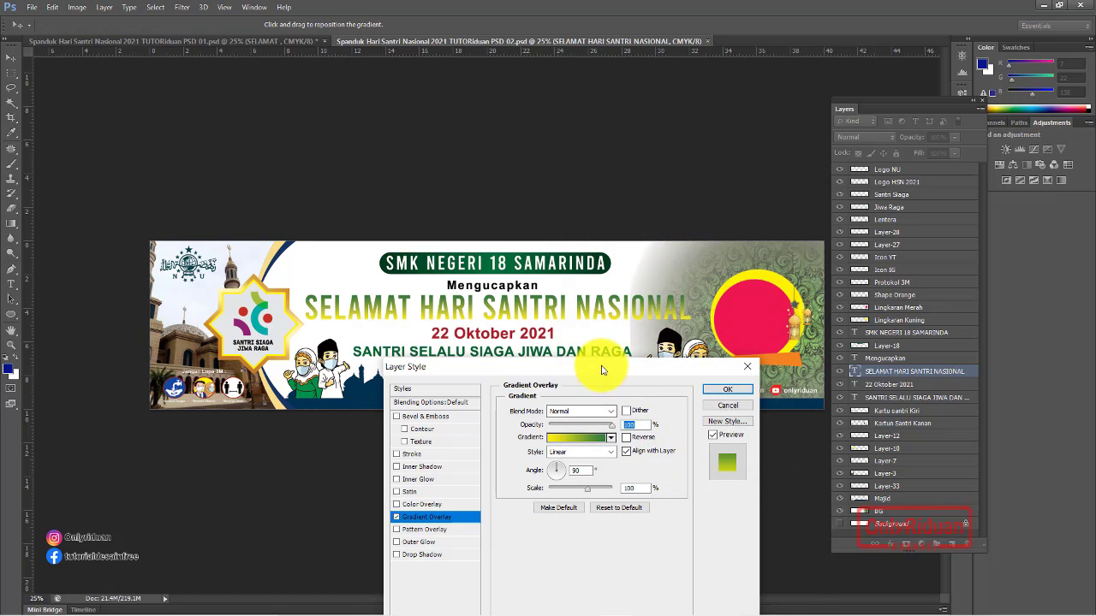
Preview the title and reposition the gradient within the lettering.
{"action": "mouse_move", "coordinate": [602, 369]}
{"action": "left_mouse_down"}
{"action": "mouse_move", "coordinate": [642, 347]}
{"action": "mouse_move", "coordinate": [664, 356]}
{"action": "left_mouse_up"}
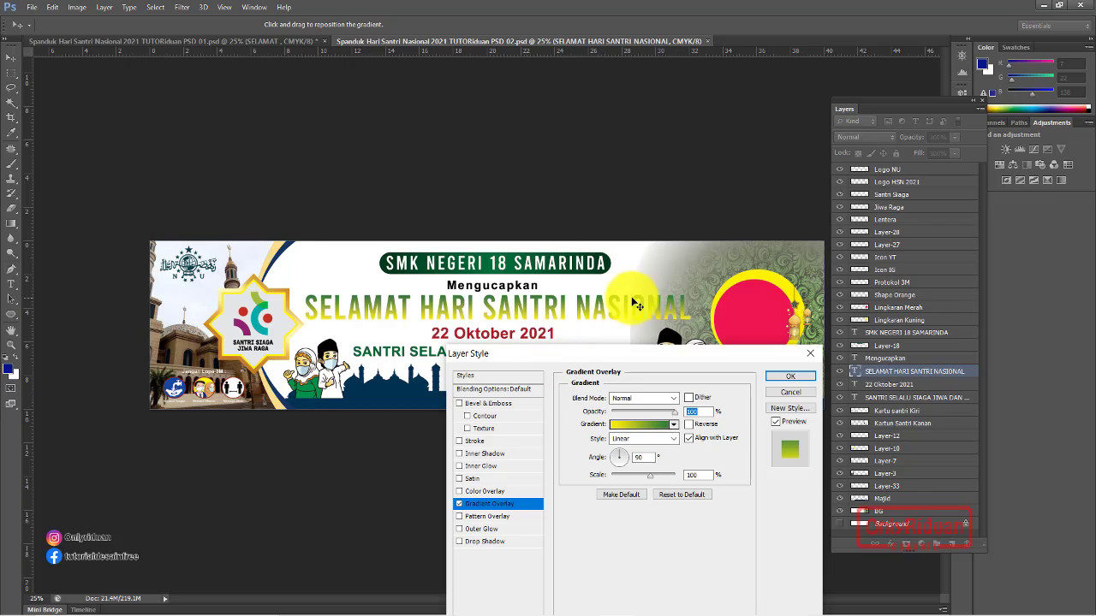
{"action": "left_click_drag", "start_coordinate": [660, 302], "coordinate": [683, 307]}
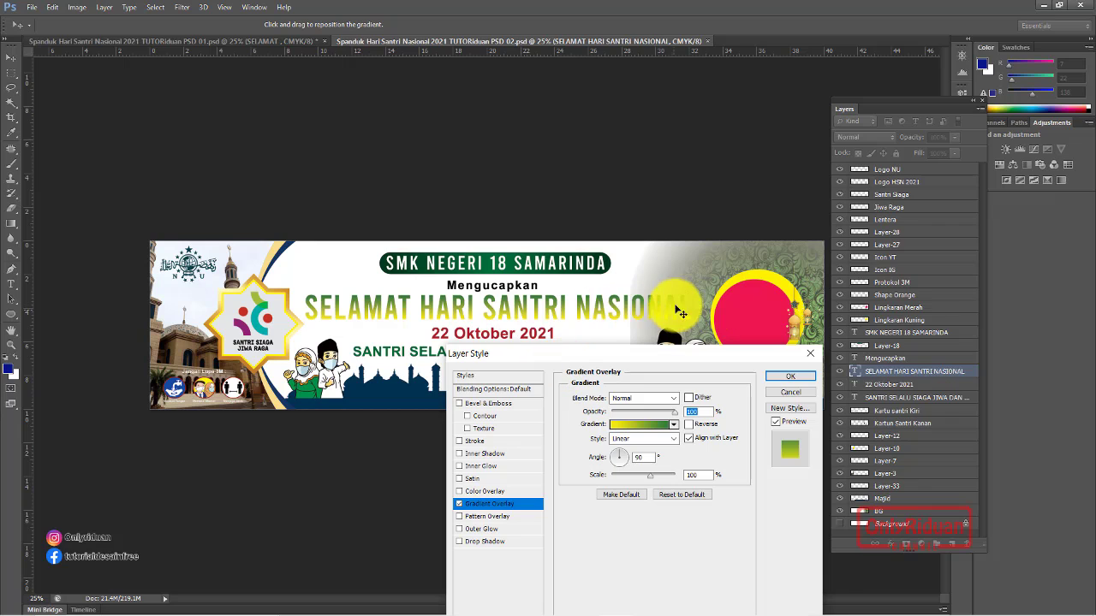
{"action": "left_click", "coordinate": [476, 442]}
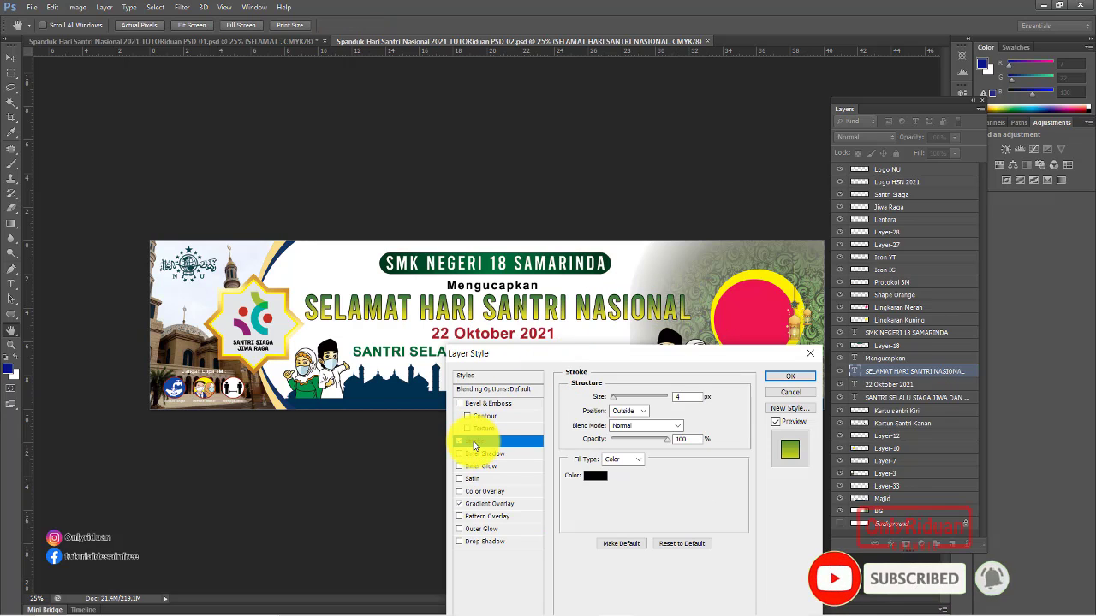
Add a white stroke and a drop shadow with distance 18 px and angle 130, then apply.
{"action": "left_click", "coordinate": [591, 481]}
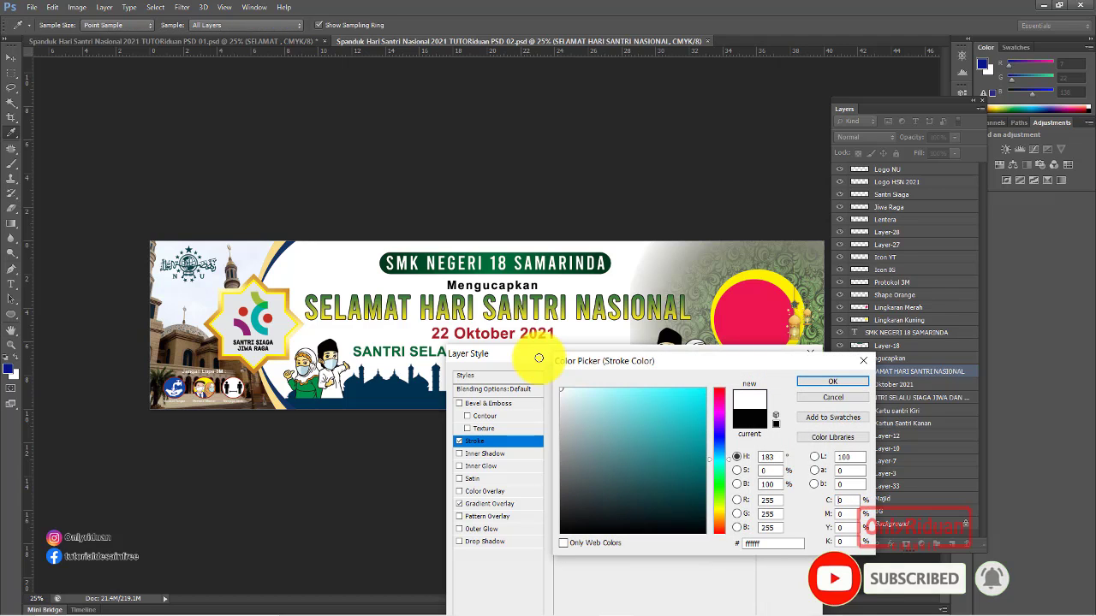
{"action": "left_click", "coordinate": [828, 380]}
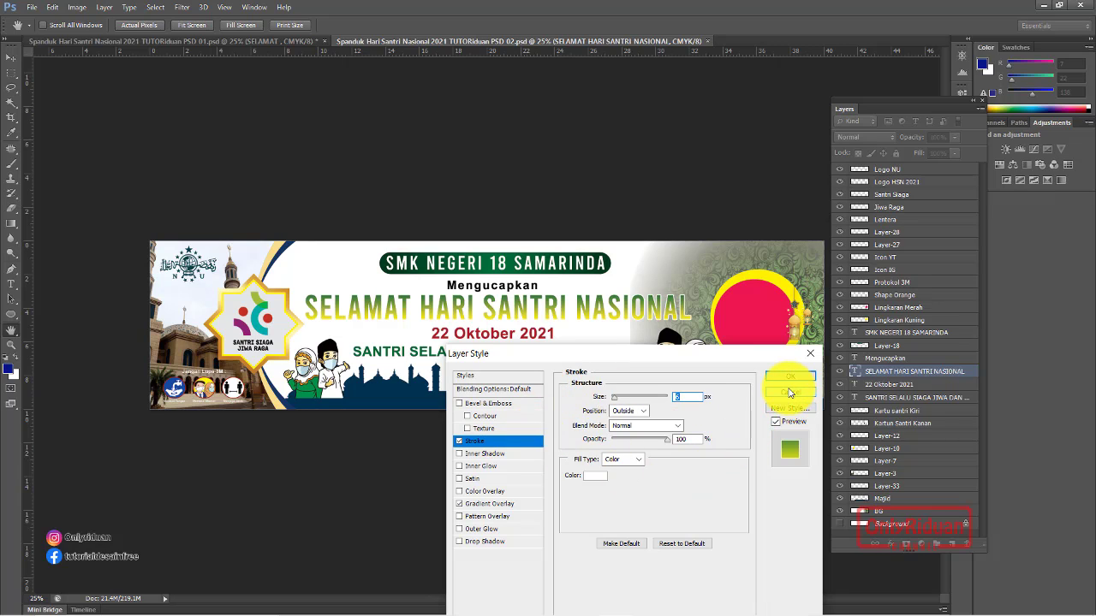
{"action": "left_click", "coordinate": [482, 543]}
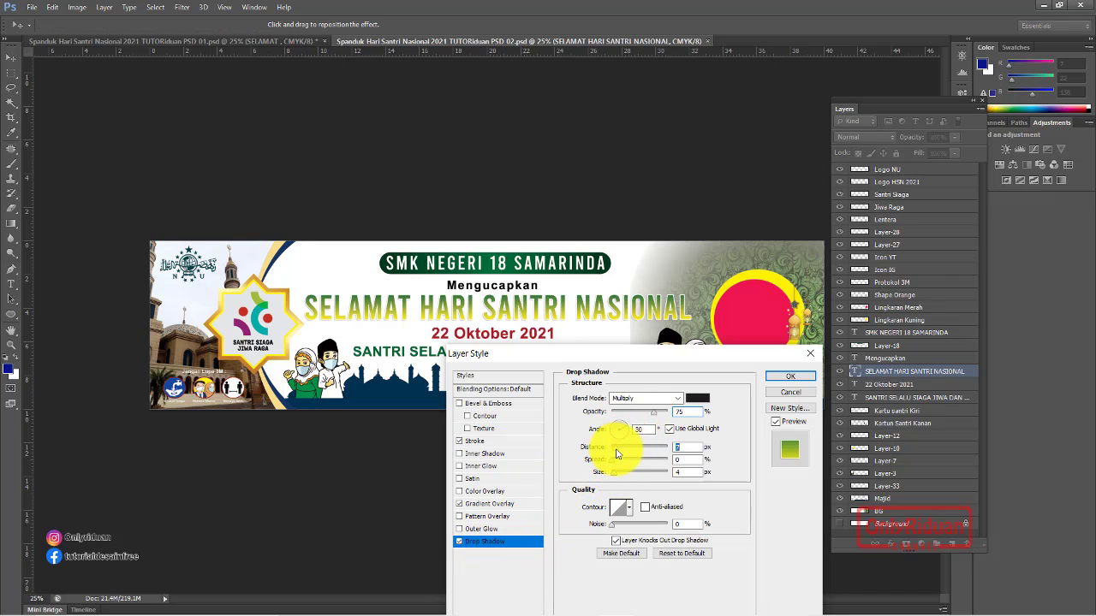
{"action": "left_click_drag", "start_coordinate": [616, 454], "coordinate": [622, 449]}
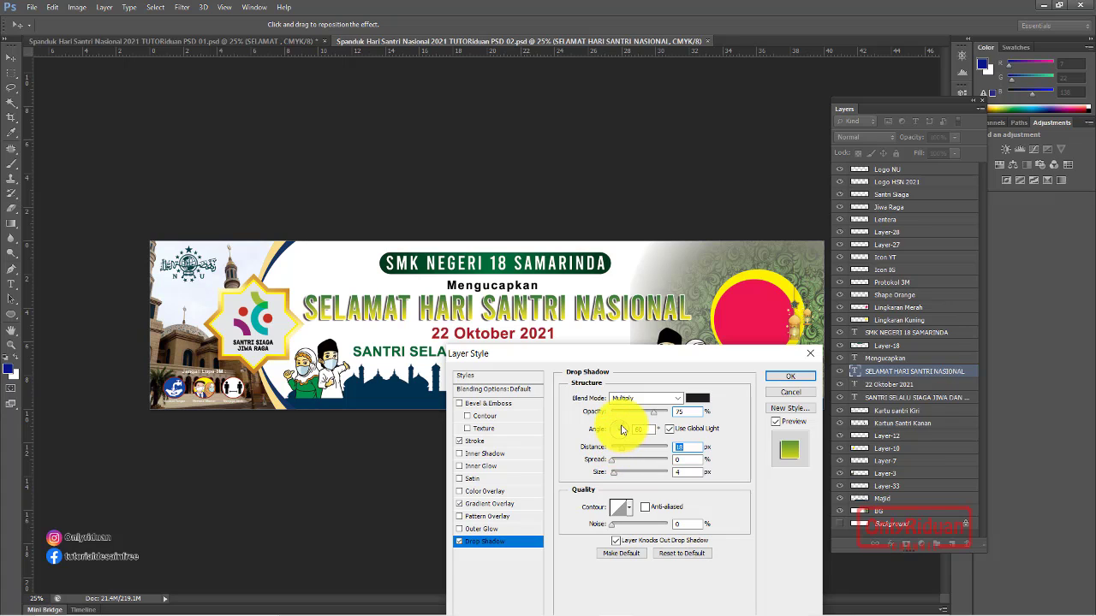
{"action": "left_click", "coordinate": [614, 427]}
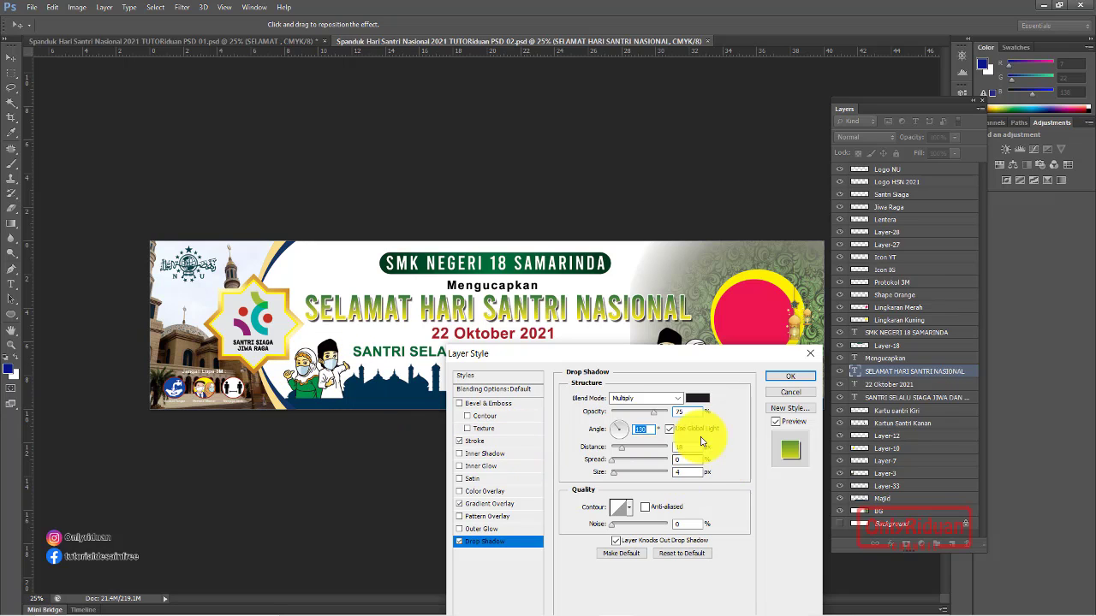
{"action": "left_click", "coordinate": [790, 377]}
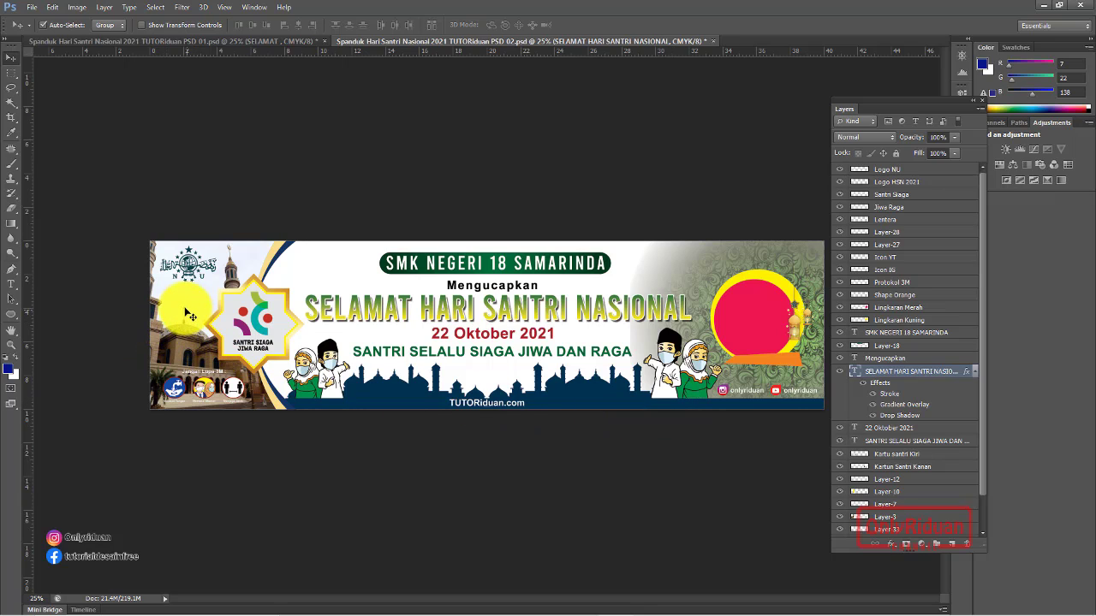
With Layer 3 selected, place the bridge photo from the Pictures folder into the banner.
{"action": "left_click", "coordinate": [184, 309]}
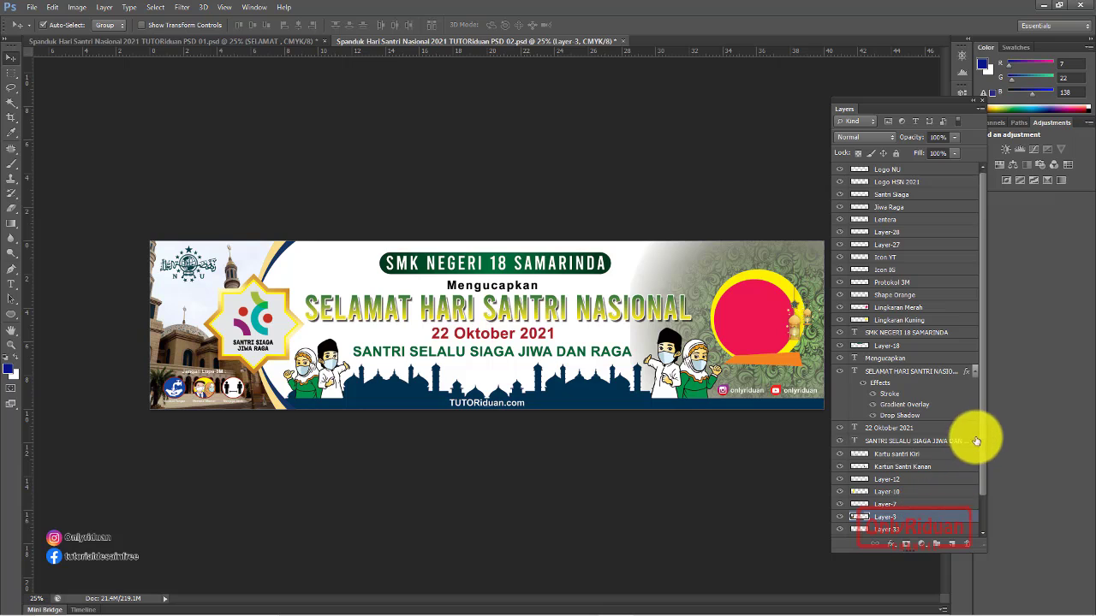
{"action": "scroll", "coordinate": [985, 488], "scroll_direction": "down", "scroll_amount": 2}
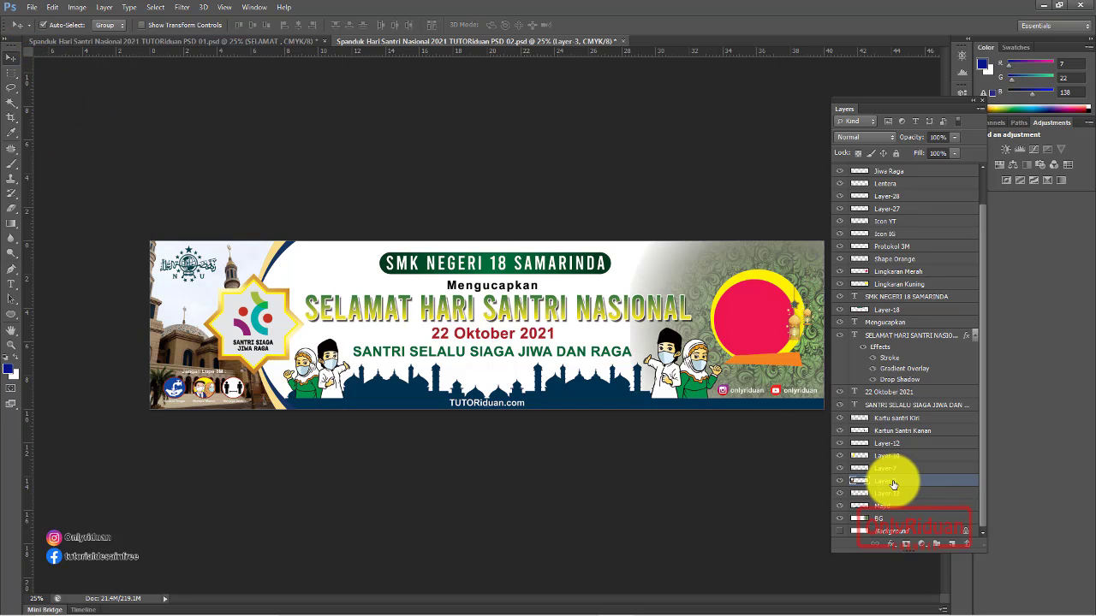
{"action": "left_click", "coordinate": [31, 7]}
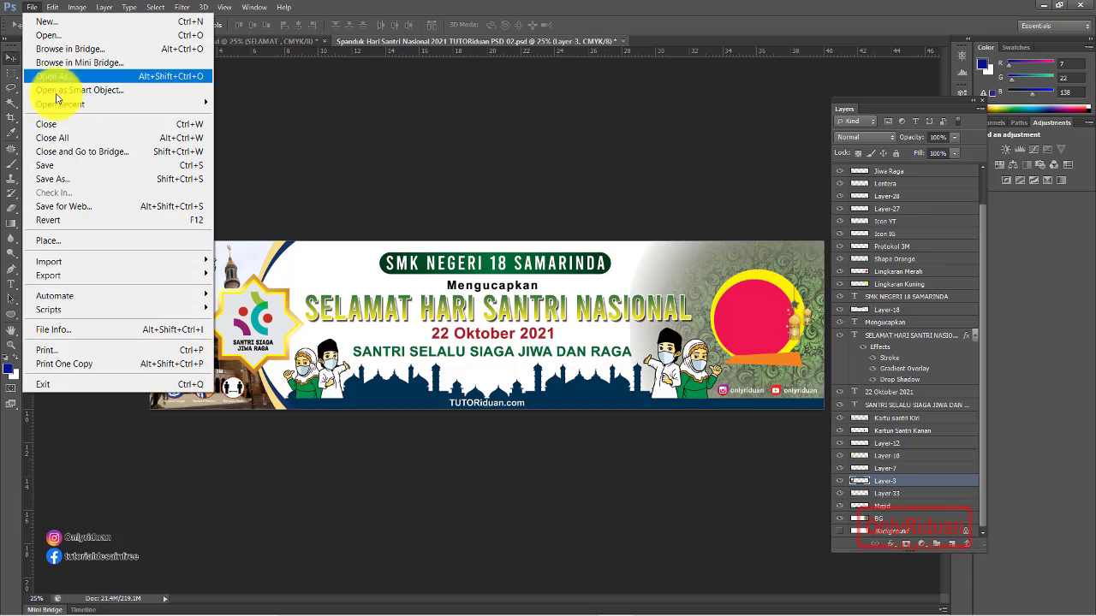
{"action": "left_click", "coordinate": [66, 240]}
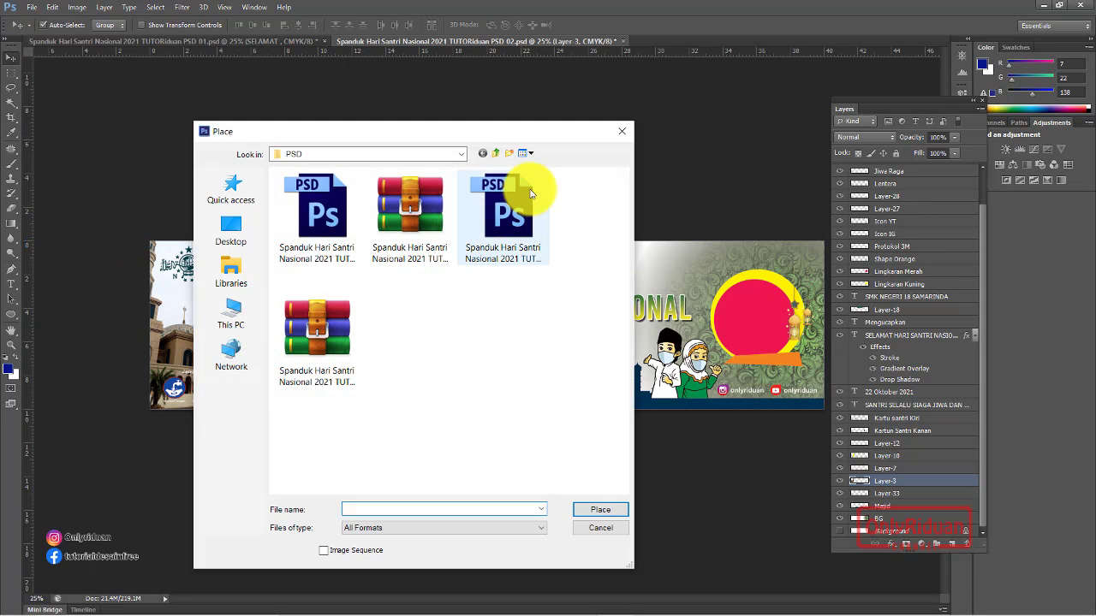
{"action": "left_click", "coordinate": [462, 154]}
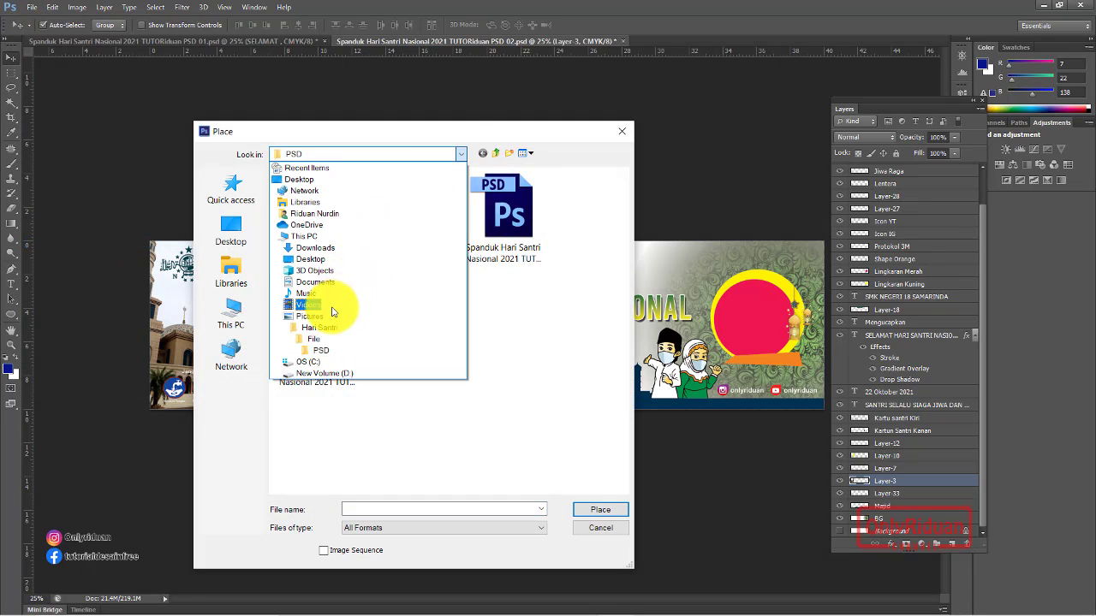
{"action": "key", "text": "Escape"}
{"action": "scroll", "coordinate": [522, 319], "scroll_direction": "down", "scroll_amount": 5}
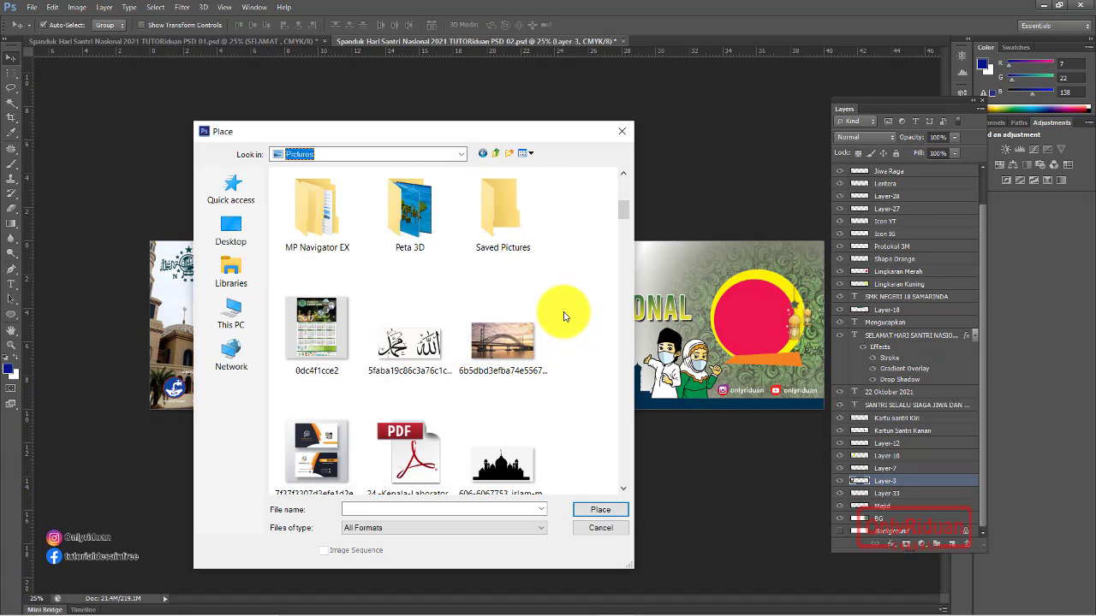
{"action": "scroll", "coordinate": [564, 317], "scroll_direction": "down", "scroll_amount": 2}
{"action": "scroll", "coordinate": [563, 317], "scroll_direction": "up", "scroll_amount": 2}
{"action": "left_click", "coordinate": [505, 356]}
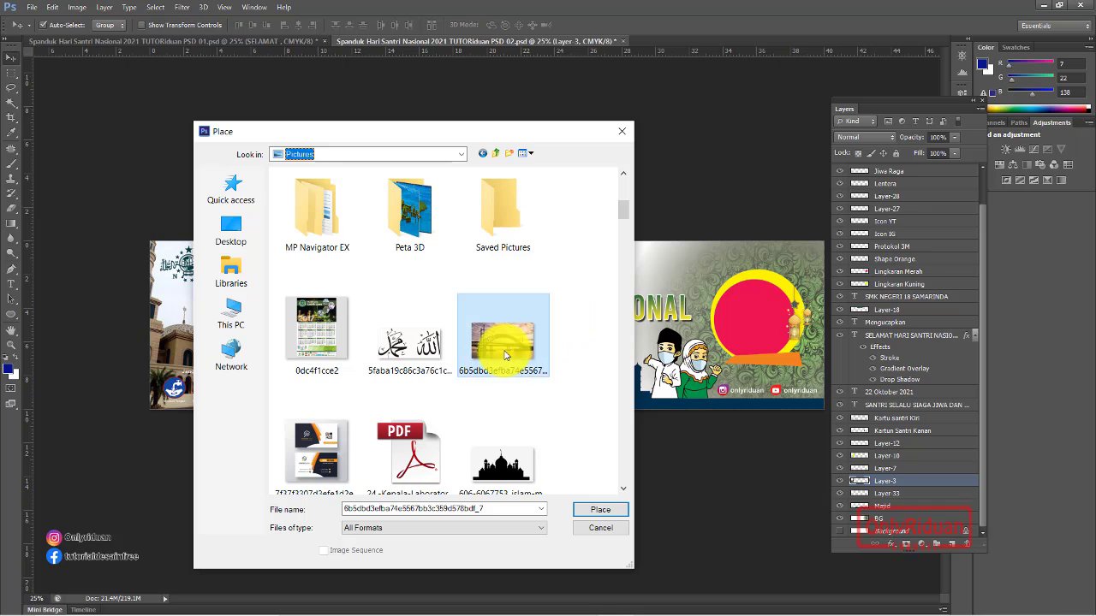
{"action": "left_click", "coordinate": [595, 508]}
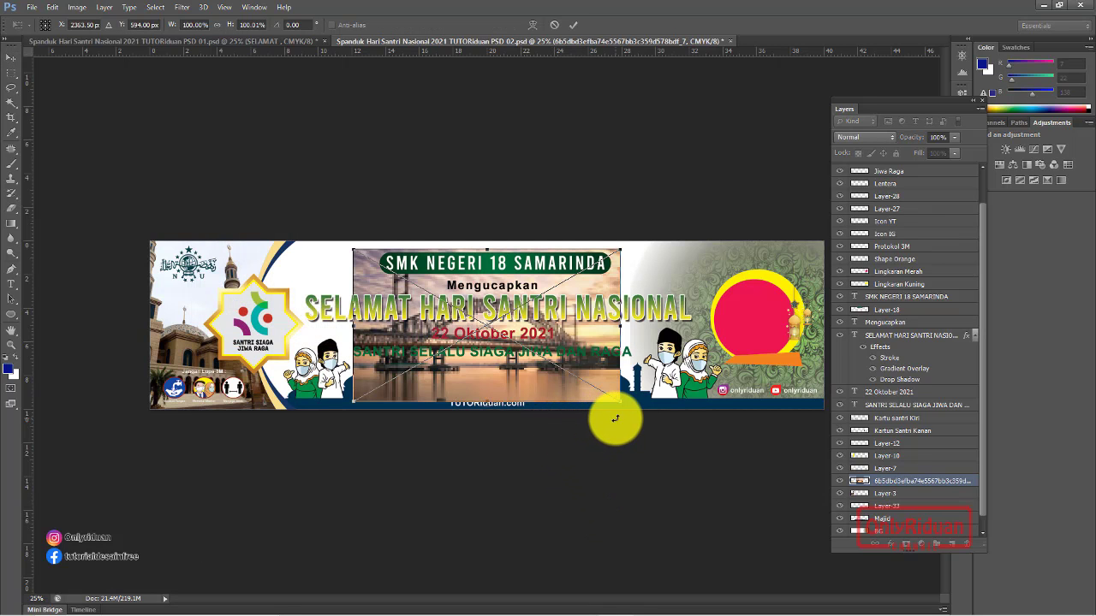
Scale the bridge photo to about 110.83% and move it over the banner's left side.
{"action": "left_click_drag", "start_coordinate": [620, 401], "coordinate": [634, 409]}
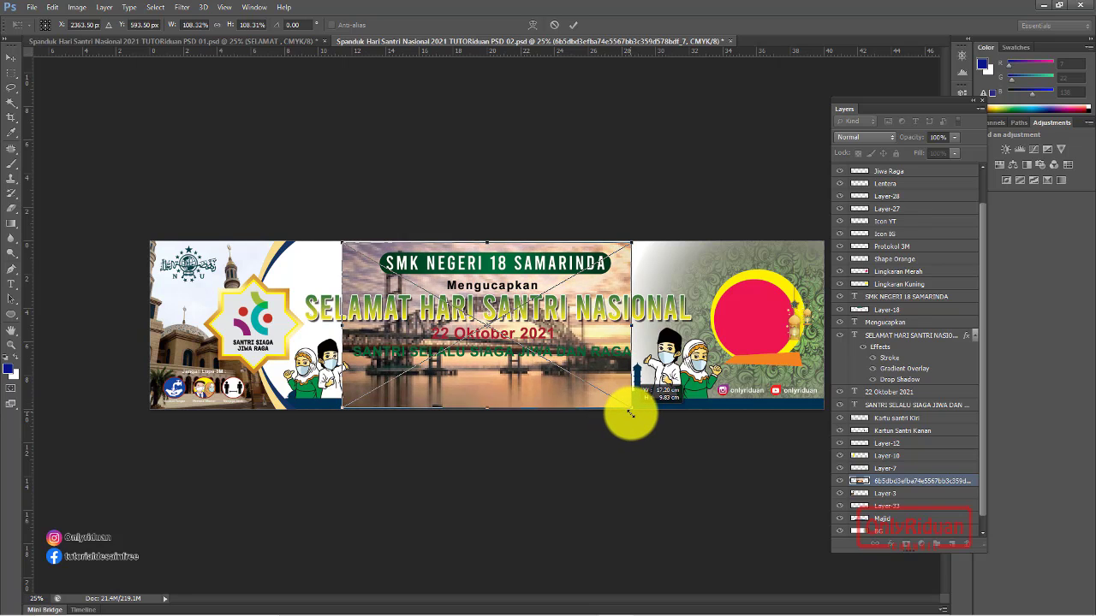
{"action": "left_click_drag", "start_coordinate": [619, 286], "coordinate": [438, 283]}
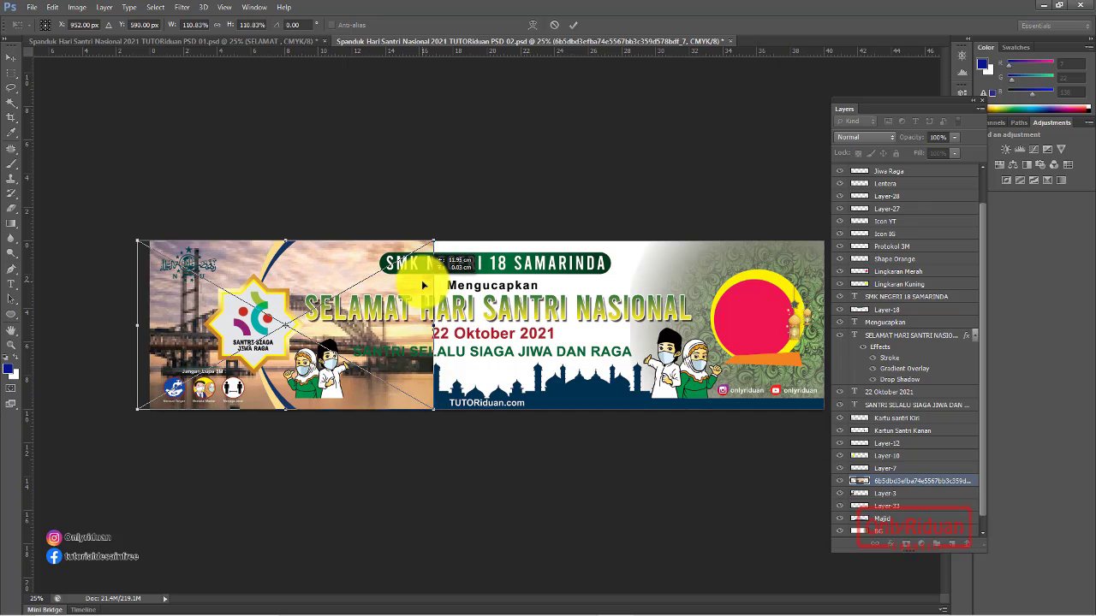
{"action": "left_click_drag", "start_coordinate": [438, 282], "coordinate": [421, 285]}
{"action": "left_click", "coordinate": [572, 25]}
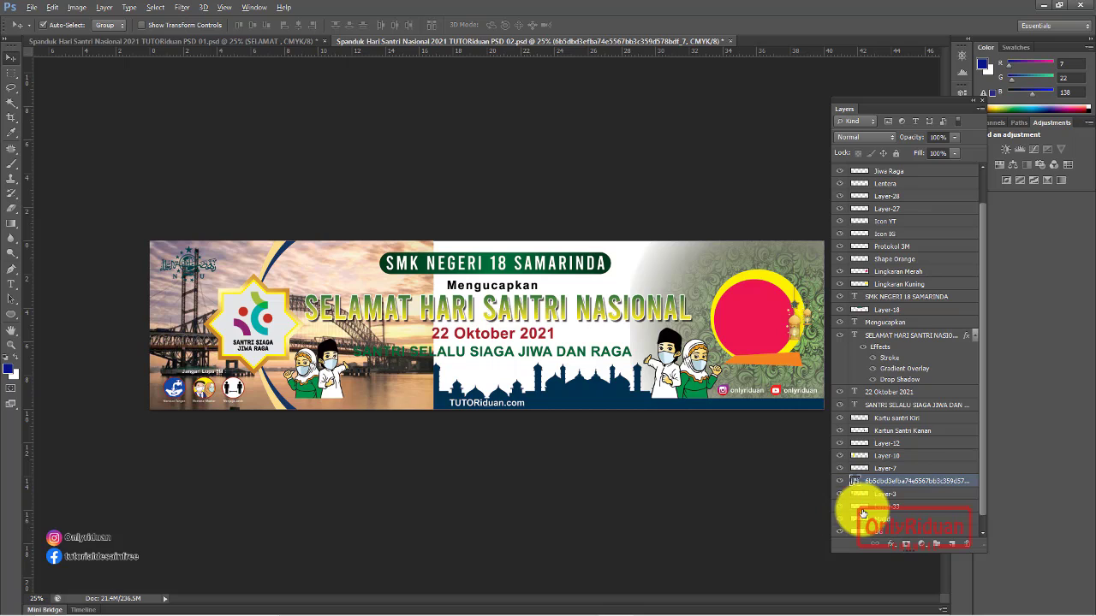
Clip the bridge photo to Layer 3, then place the kepsek photo above the Lingkaran Merah layer.
{"action": "left_click", "coordinate": [863, 484], "text": "alt"}
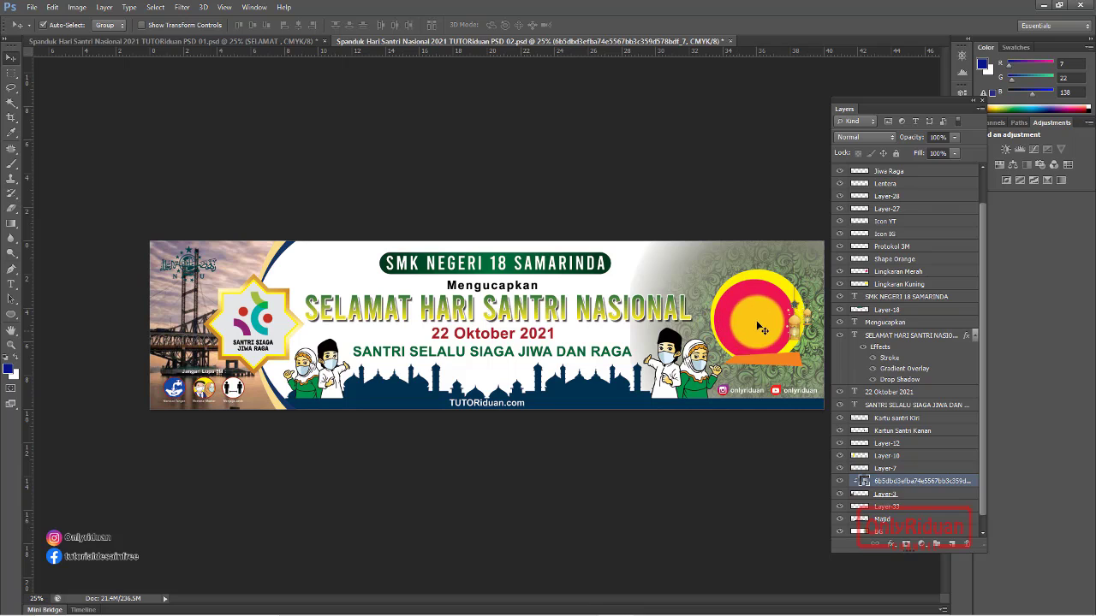
{"action": "left_click", "coordinate": [759, 311]}
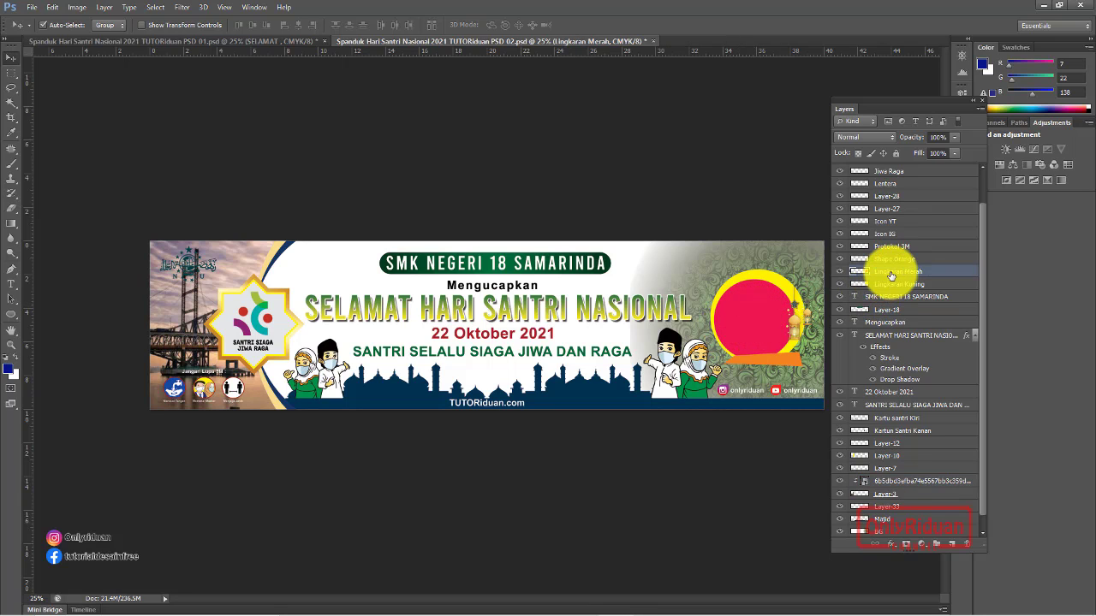
{"action": "left_click", "coordinate": [32, 8]}
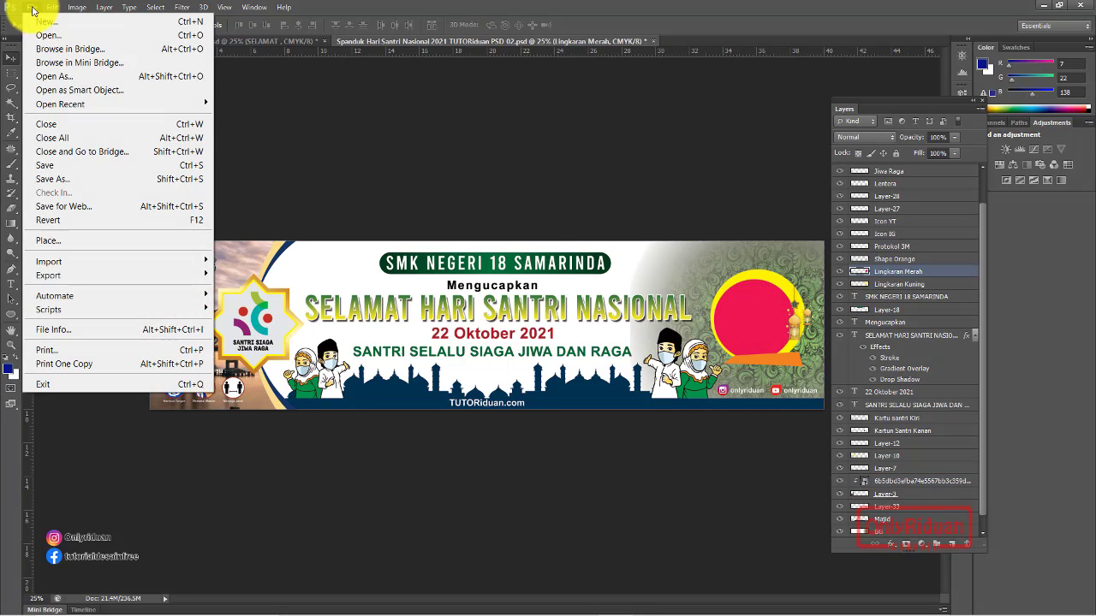
{"action": "left_click", "coordinate": [65, 239]}
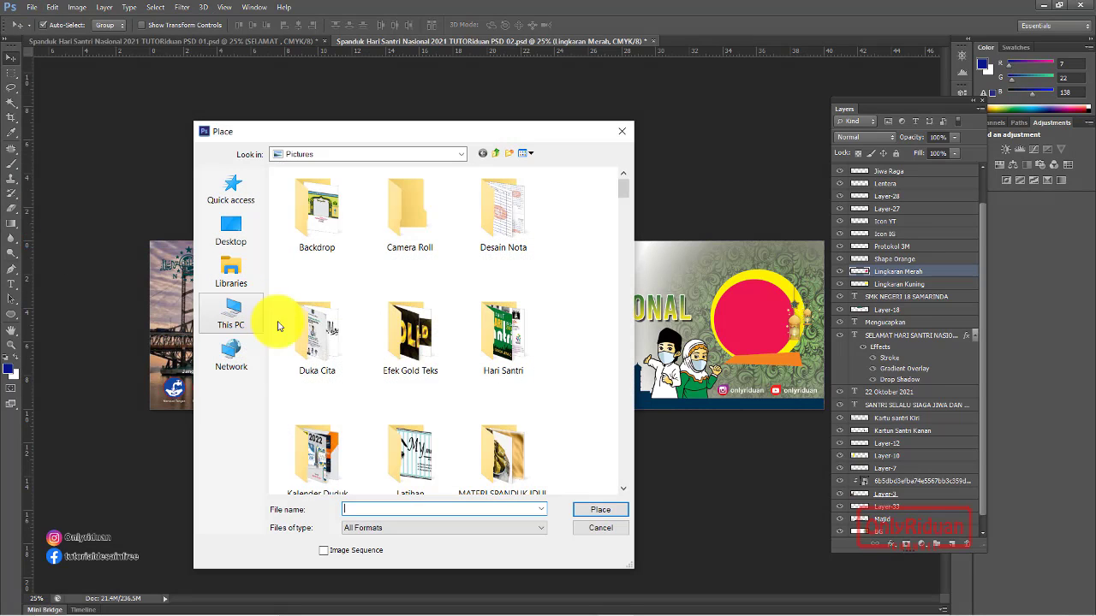
{"action": "scroll", "coordinate": [545, 389], "scroll_direction": "down", "scroll_amount": 5}
{"action": "scroll", "coordinate": [546, 390], "scroll_direction": "down", "scroll_amount": 3}
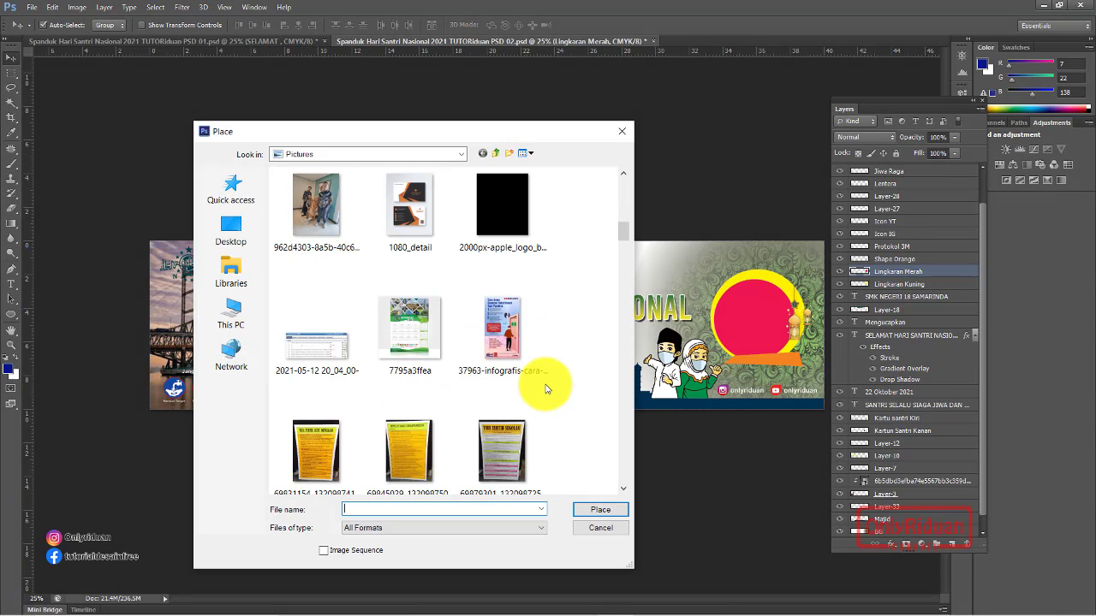
{"action": "scroll", "coordinate": [545, 389], "scroll_direction": "down", "scroll_amount": 5}
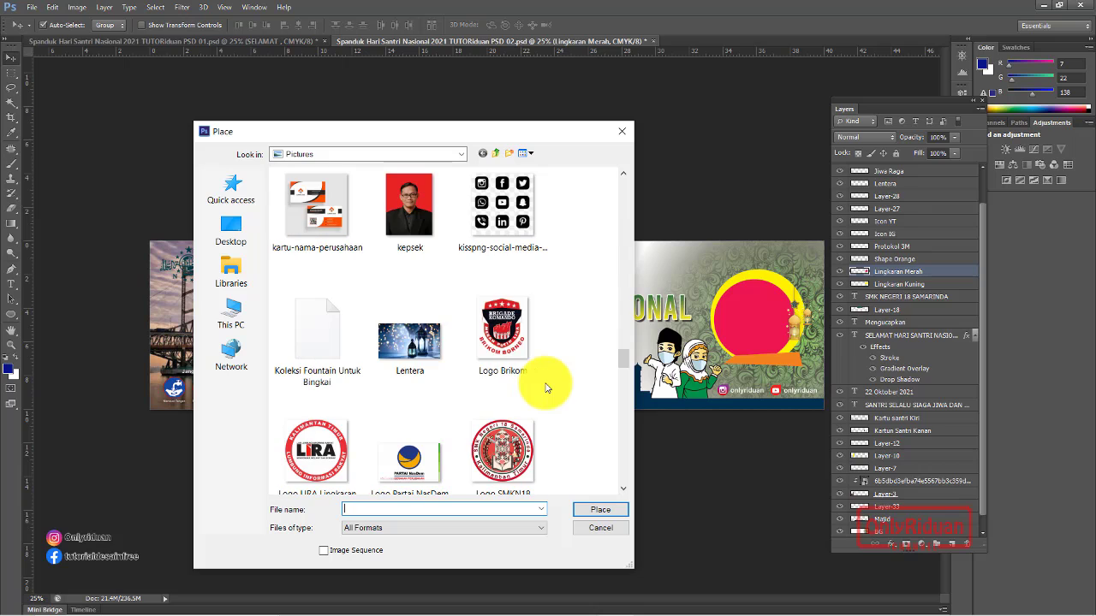
{"action": "left_click", "coordinate": [407, 194]}
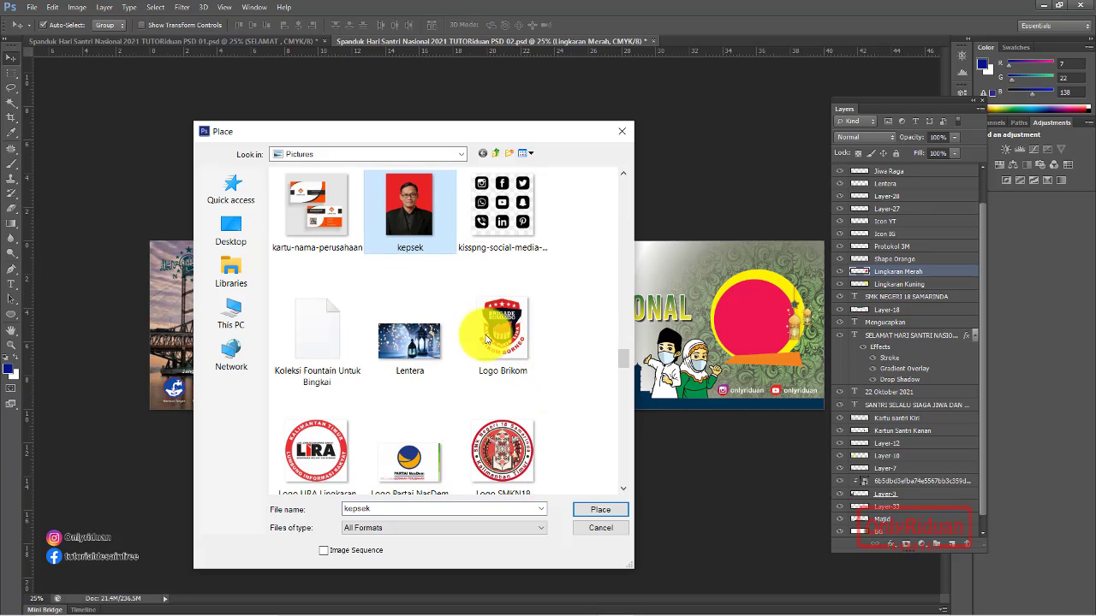
{"action": "left_click", "coordinate": [600, 510]}
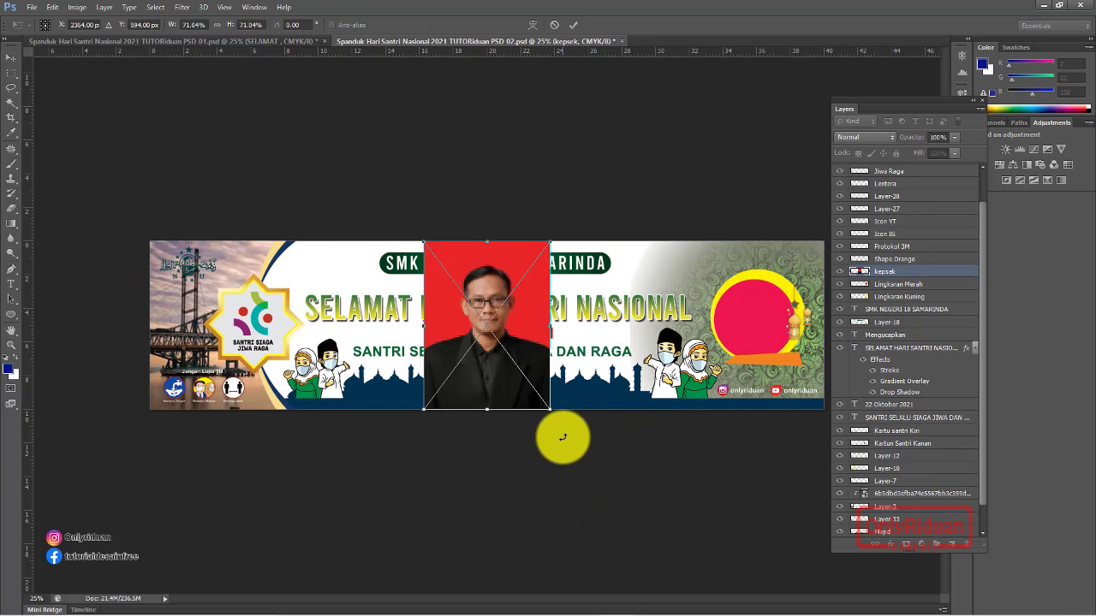
Scale the kepsek photo to about 46%, position it over the red circle, and clip it inside.
{"action": "left_click_drag", "start_coordinate": [550, 409], "coordinate": [525, 364]}
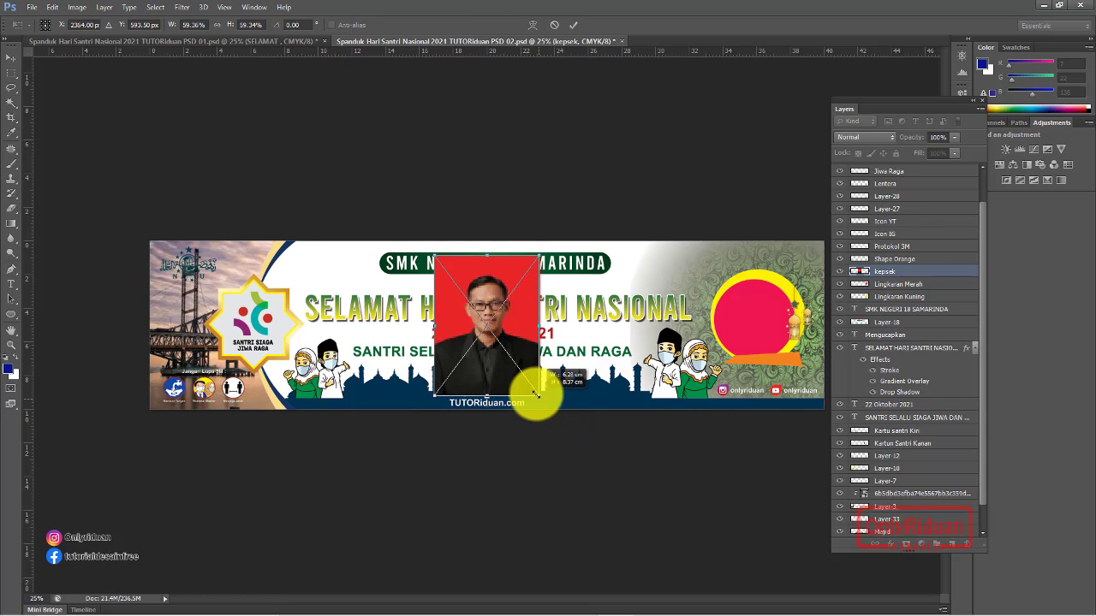
{"action": "left_click_drag", "start_coordinate": [489, 290], "coordinate": [755, 294]}
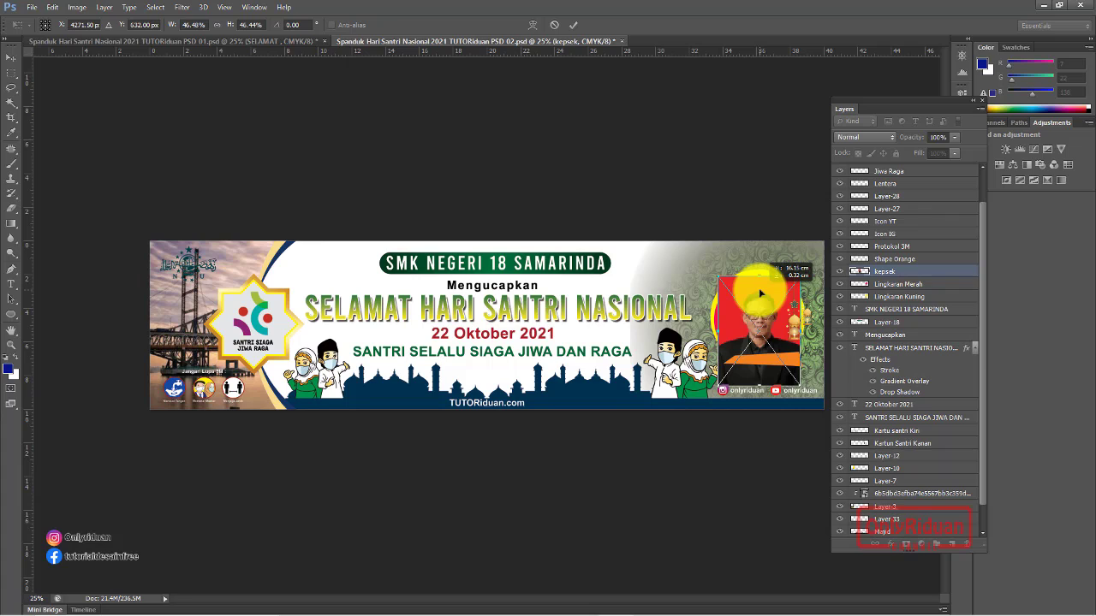
{"action": "left_click_drag", "start_coordinate": [760, 294], "coordinate": [756, 293]}
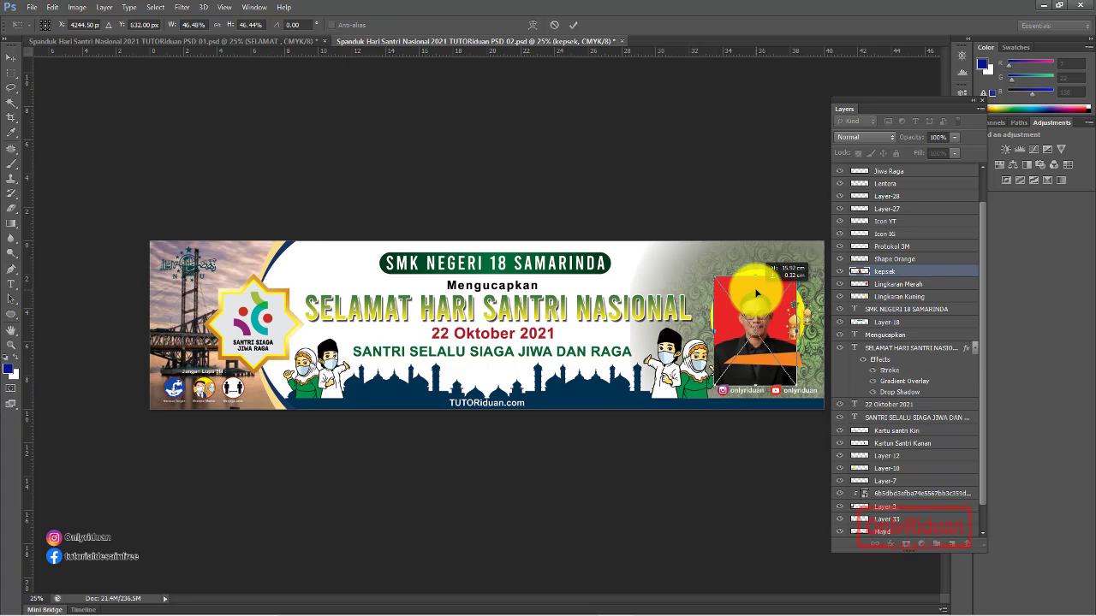
{"action": "left_click", "coordinate": [570, 27]}
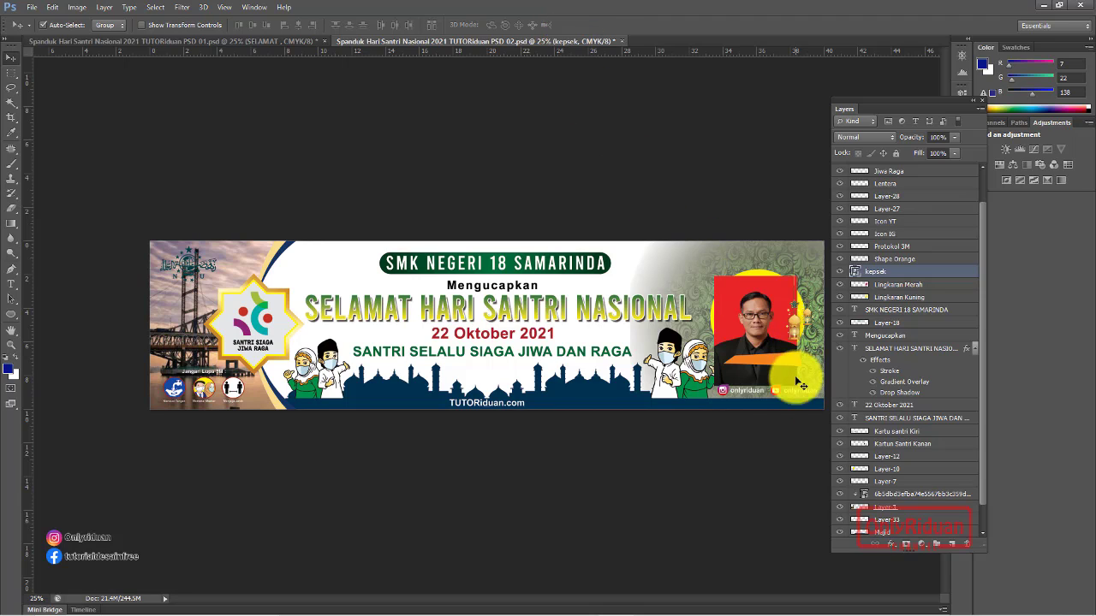
{"action": "left_click", "coordinate": [856, 276], "text": "alt"}
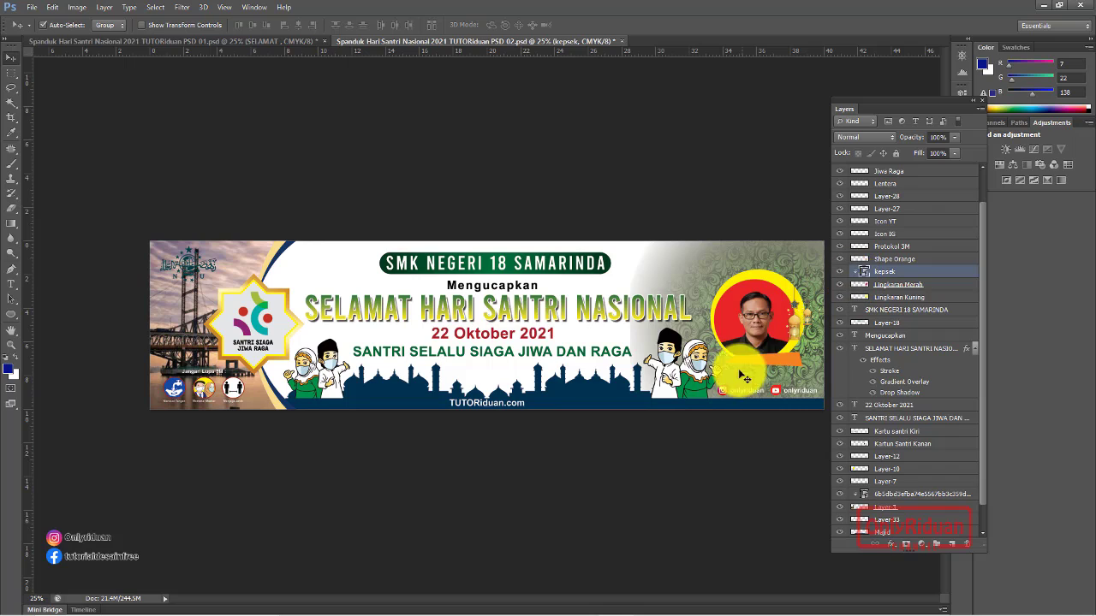
{"action": "left_click_drag", "start_coordinate": [768, 296], "coordinate": [764, 291]}
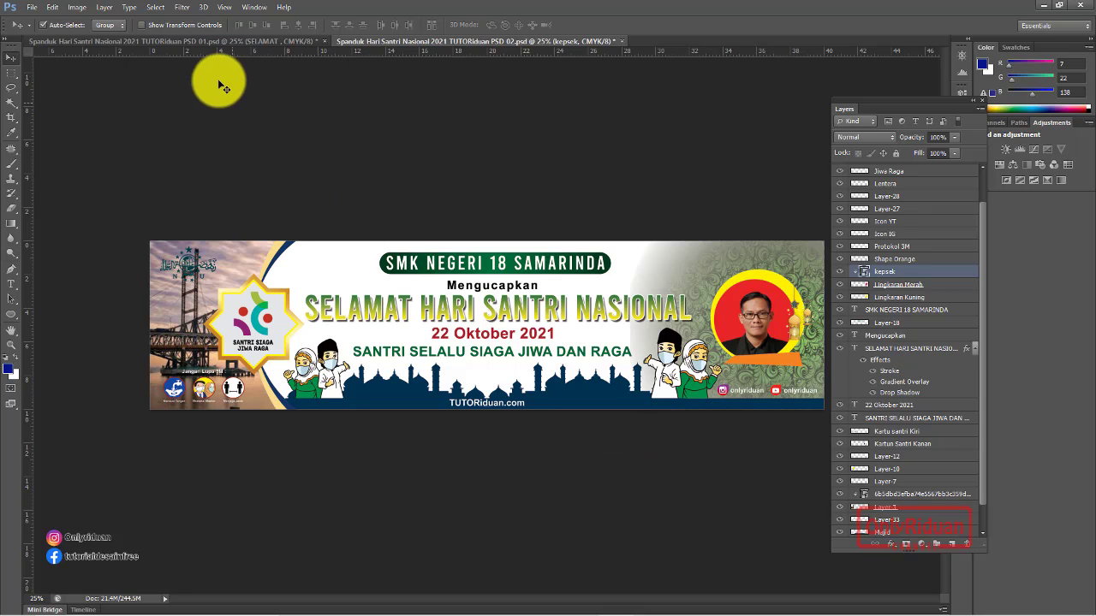
Check the PSD 01 and PSD 02 tabs, then minimize Photoshop.
{"action": "left_click", "coordinate": [220, 39]}
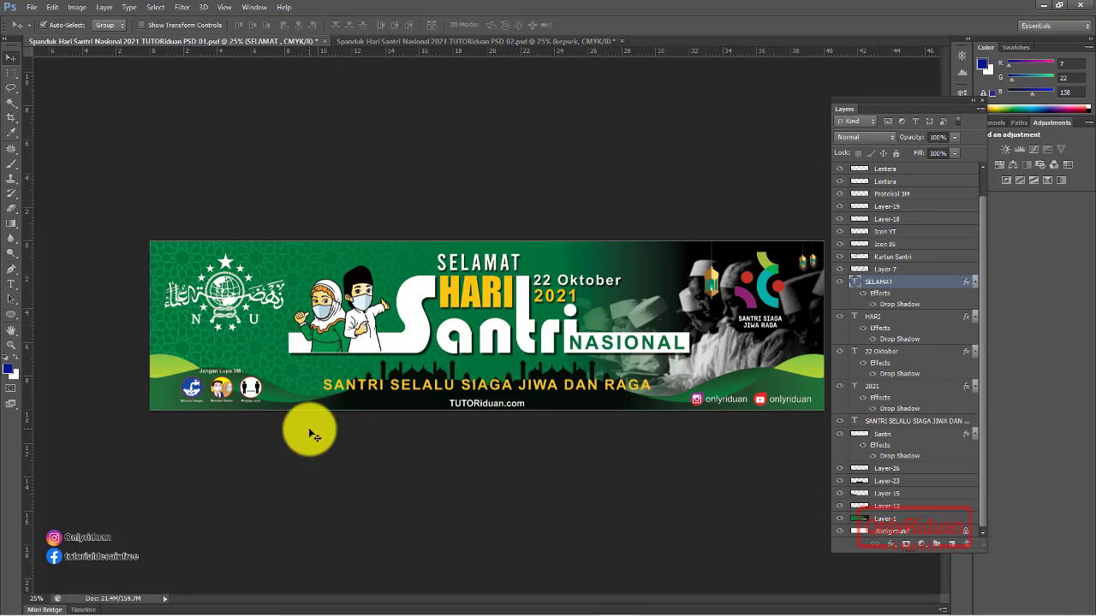
{"action": "left_click", "coordinate": [433, 41]}
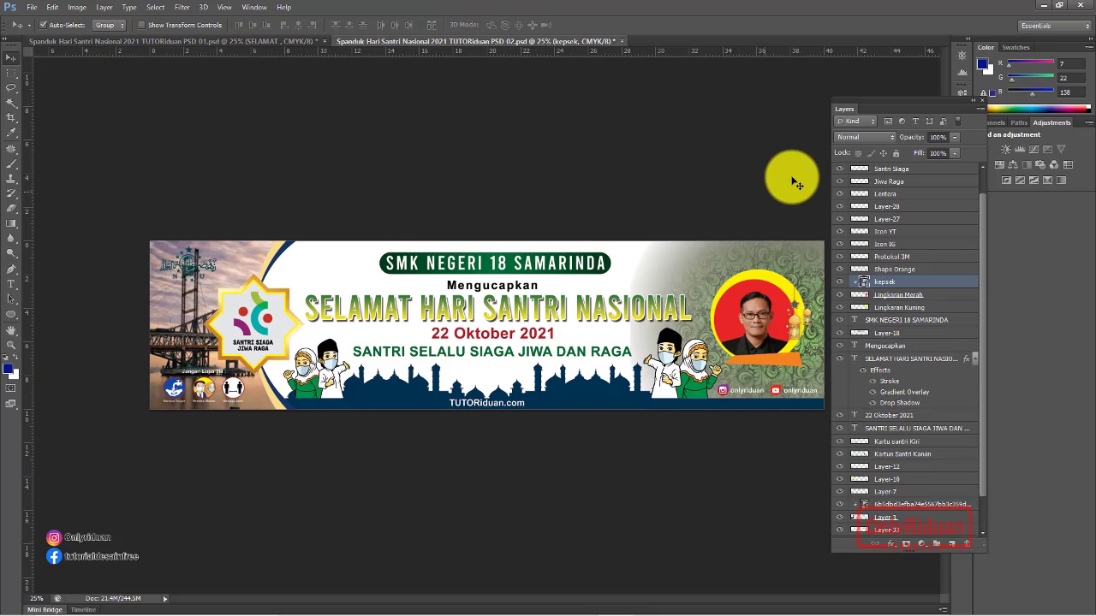
{"action": "left_click", "coordinate": [1041, 8]}
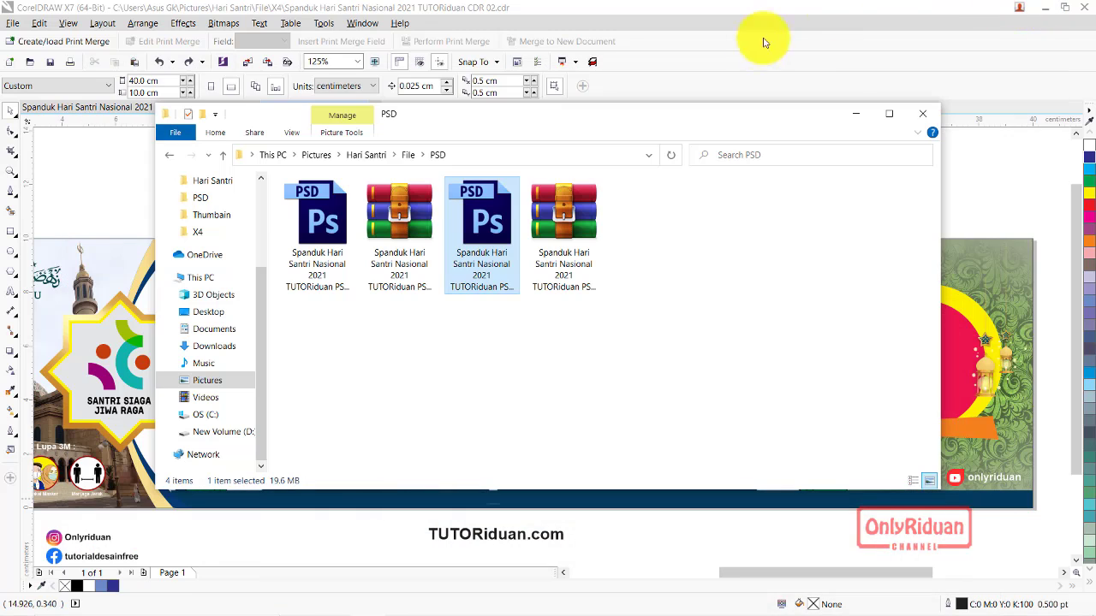
Return to the green CDR 01 banner and marquee-select all 35 of its objects.
{"action": "left_click", "coordinate": [851, 116]}
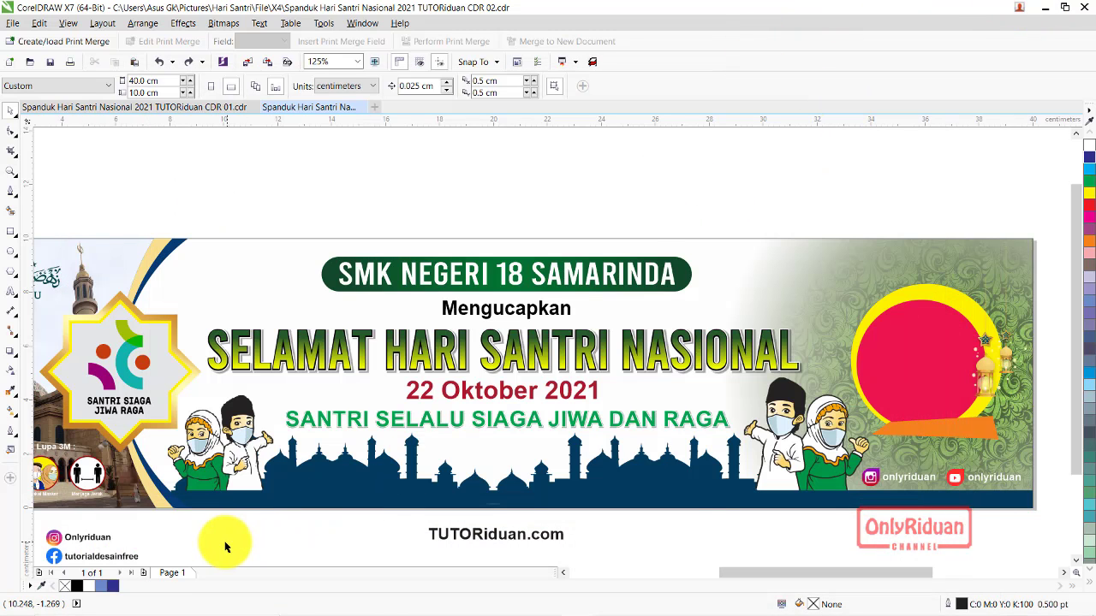
{"action": "left_click", "coordinate": [208, 108]}
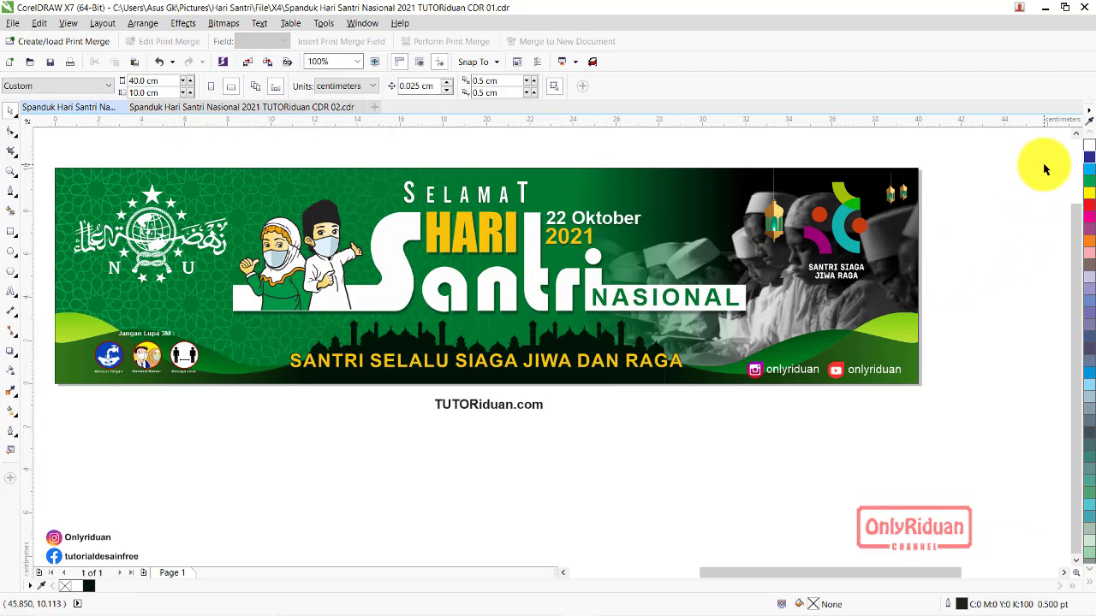
{"action": "left_click", "coordinate": [1078, 140]}
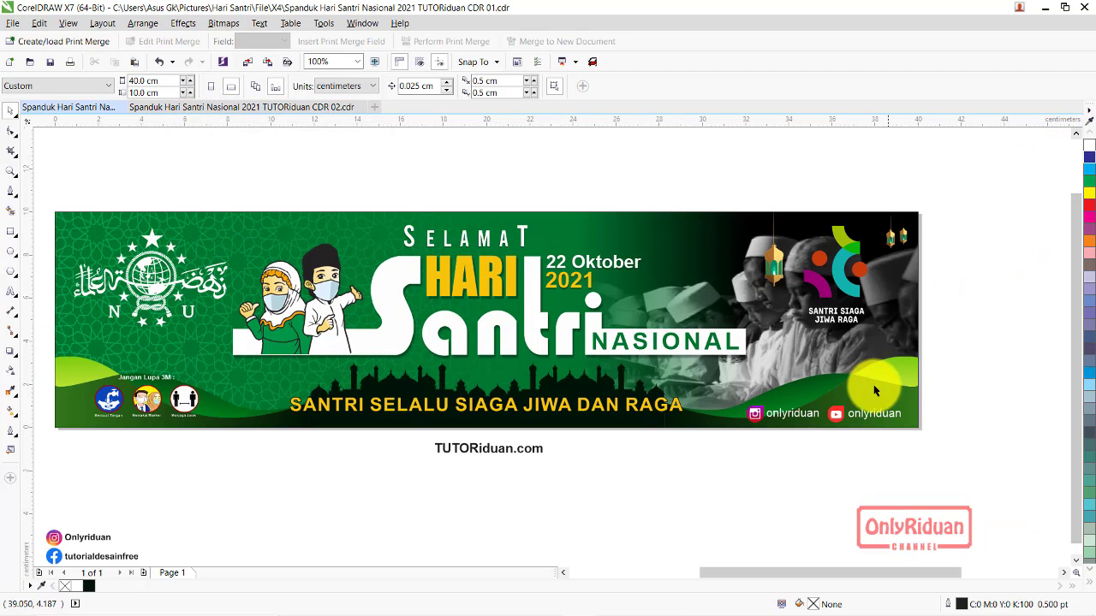
{"action": "left_click_drag", "start_coordinate": [745, 574], "coordinate": [726, 575]}
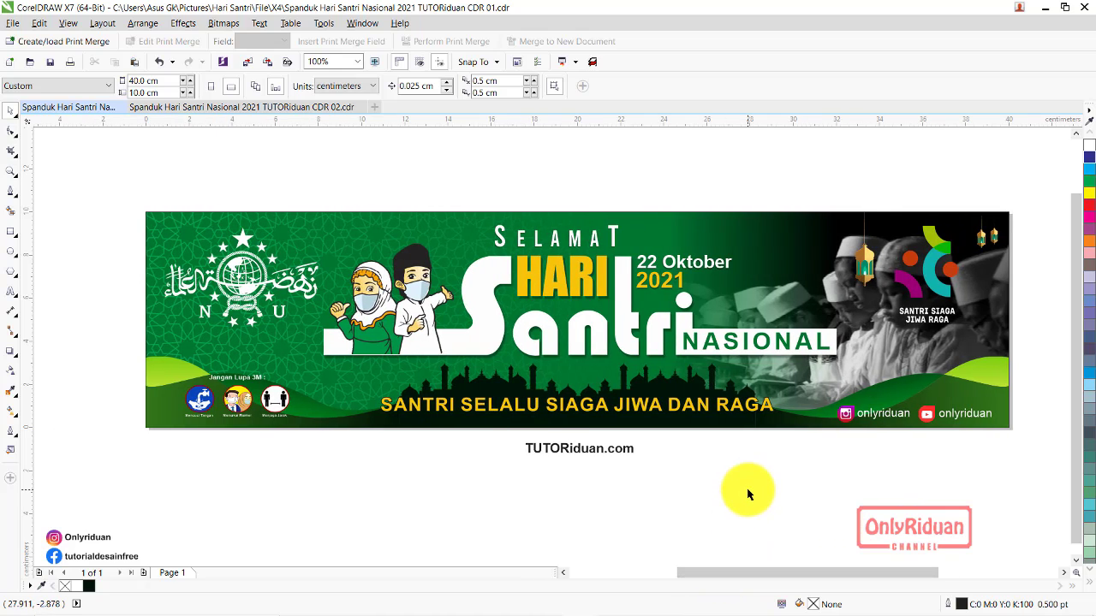
{"action": "mouse_move", "coordinate": [86, 157]}
{"action": "left_mouse_down"}
{"action": "mouse_move", "coordinate": [1026, 441]}
{"action": "mouse_move", "coordinate": [968, 440]}
{"action": "left_mouse_up"}
{"action": "left_click_drag", "start_coordinate": [807, 574], "coordinate": [781, 580]}
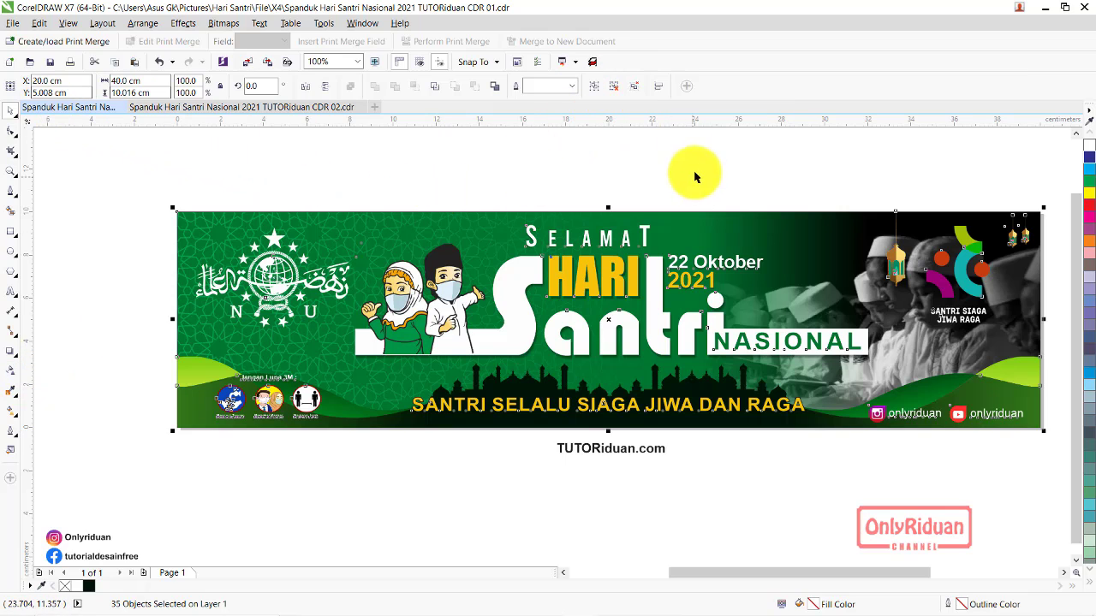
Group the 35 banner objects and start a PSD export from the Hari Santri folder.
{"action": "left_click", "coordinate": [594, 86]}
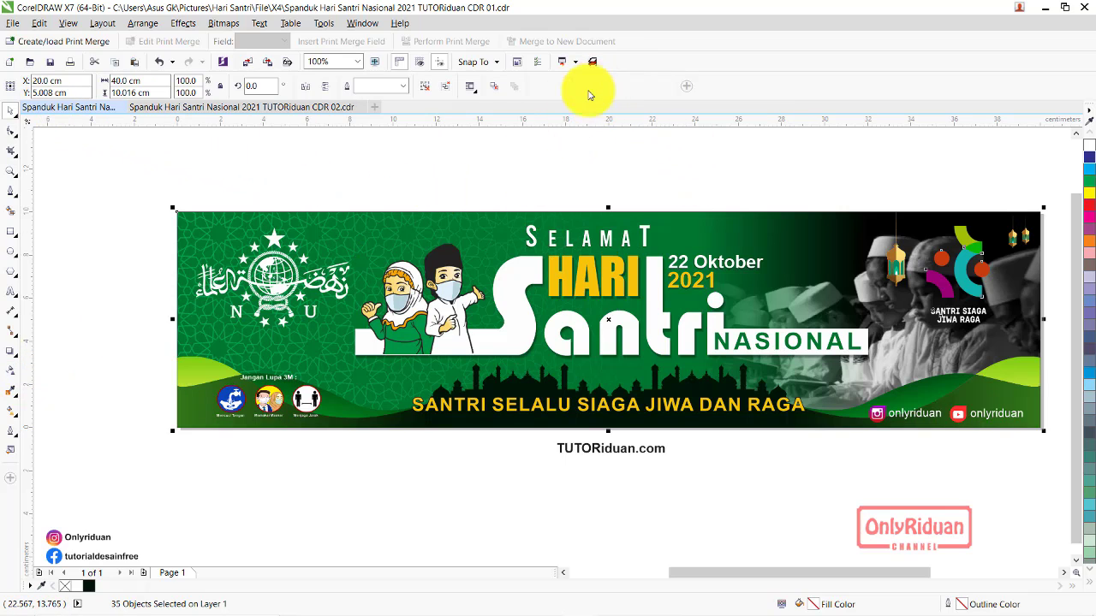
{"action": "left_click", "coordinate": [12, 24]}
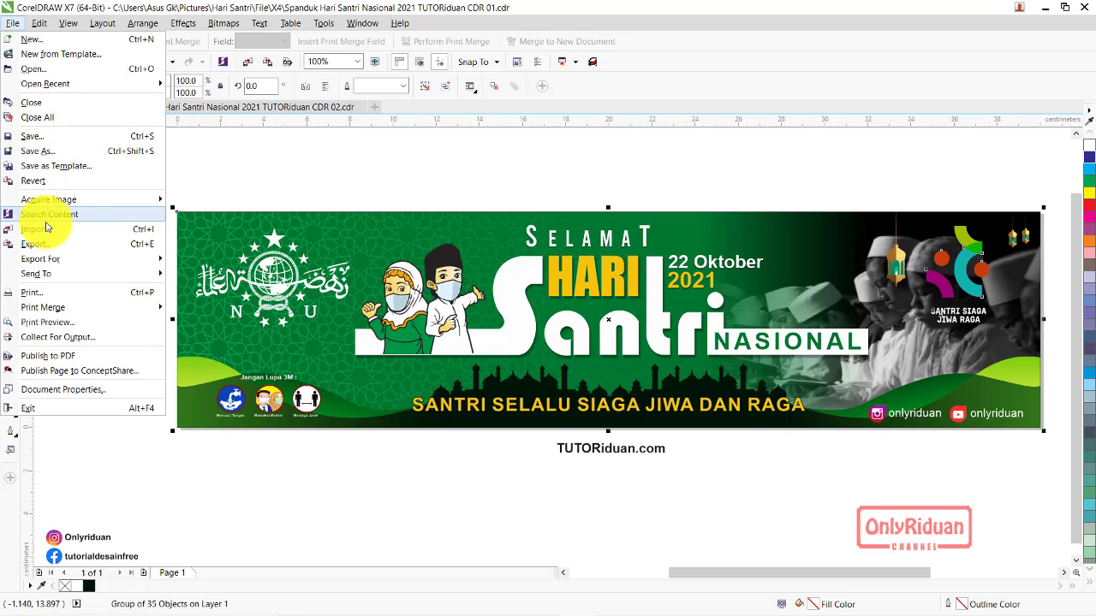
{"action": "left_click", "coordinate": [51, 253]}
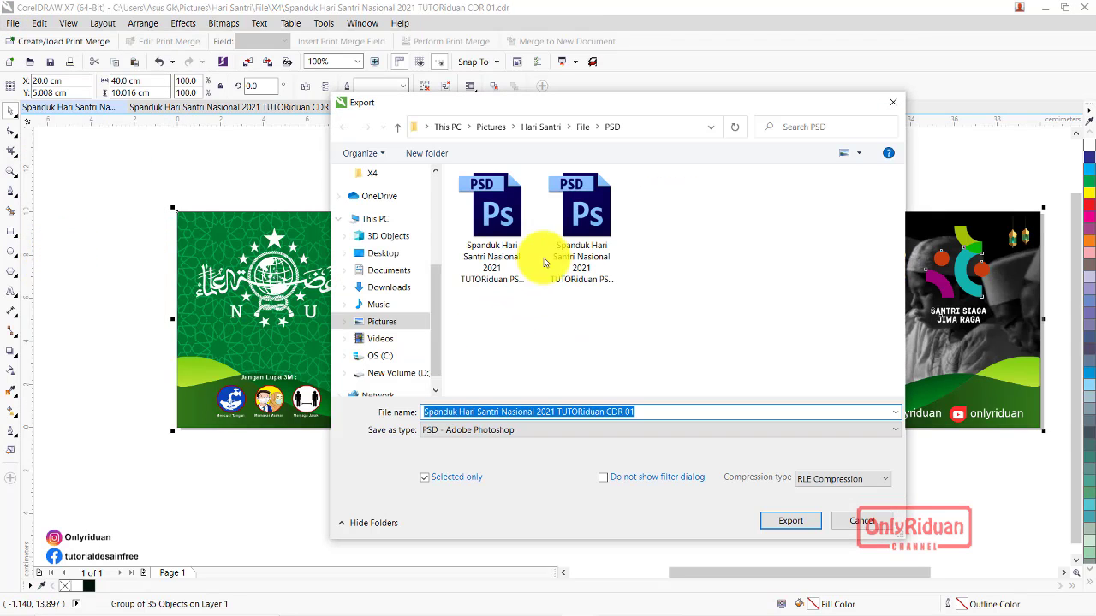
{"action": "left_click", "coordinate": [559, 128]}
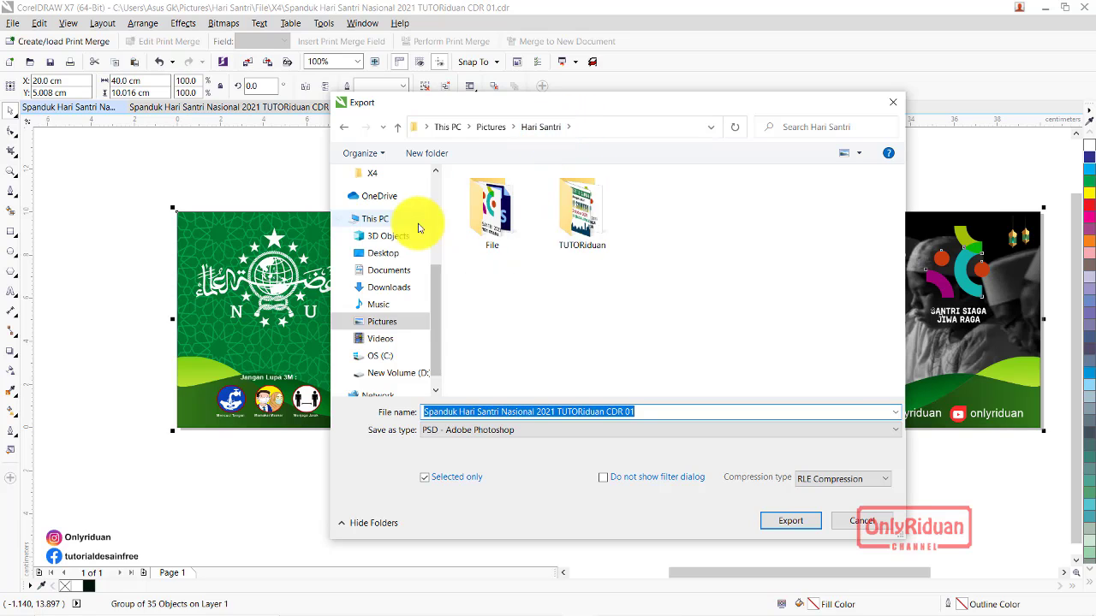
Create a new CETAK folder as the export destination and begin editing the file name.
{"action": "left_click", "coordinate": [425, 155]}
{"action": "type", "text": "CETAK"}
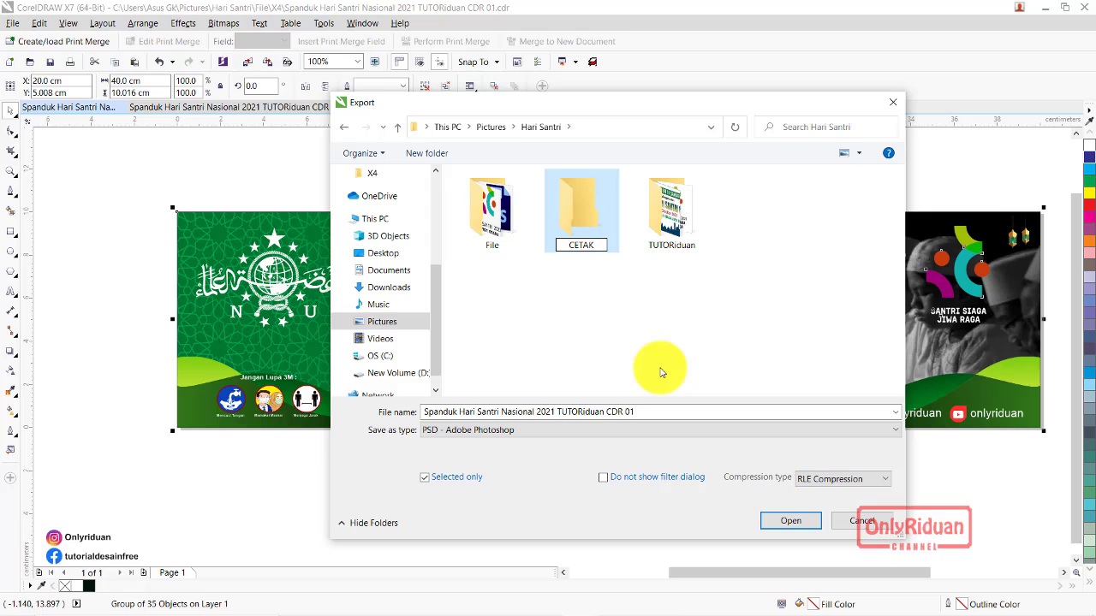
{"action": "left_click", "coordinate": [658, 308]}
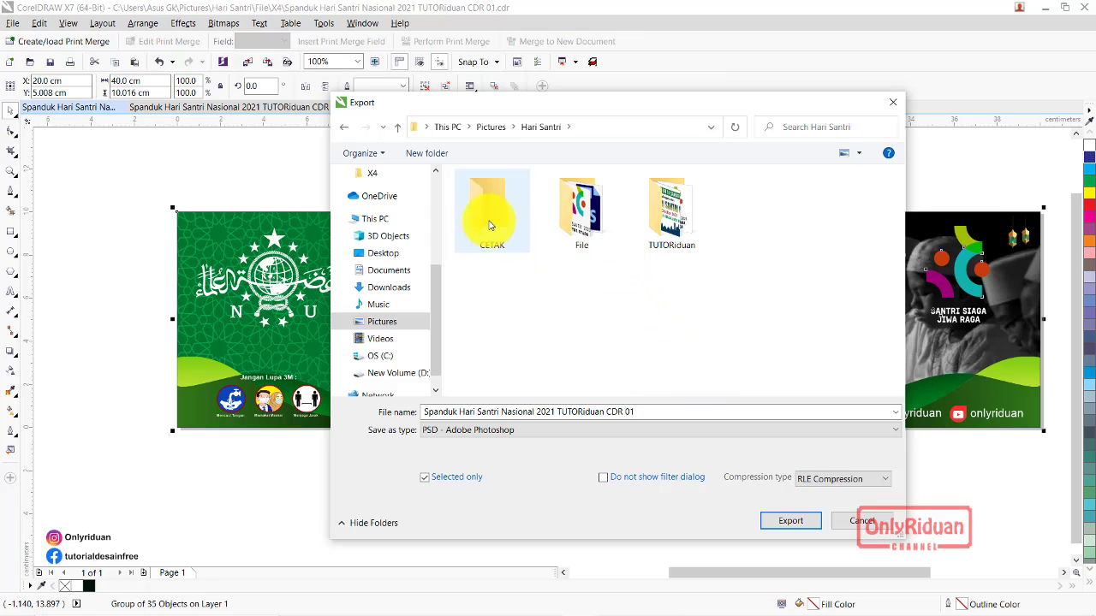
{"action": "double_click", "coordinate": [490, 225]}
{"action": "left_click", "coordinate": [648, 412]}
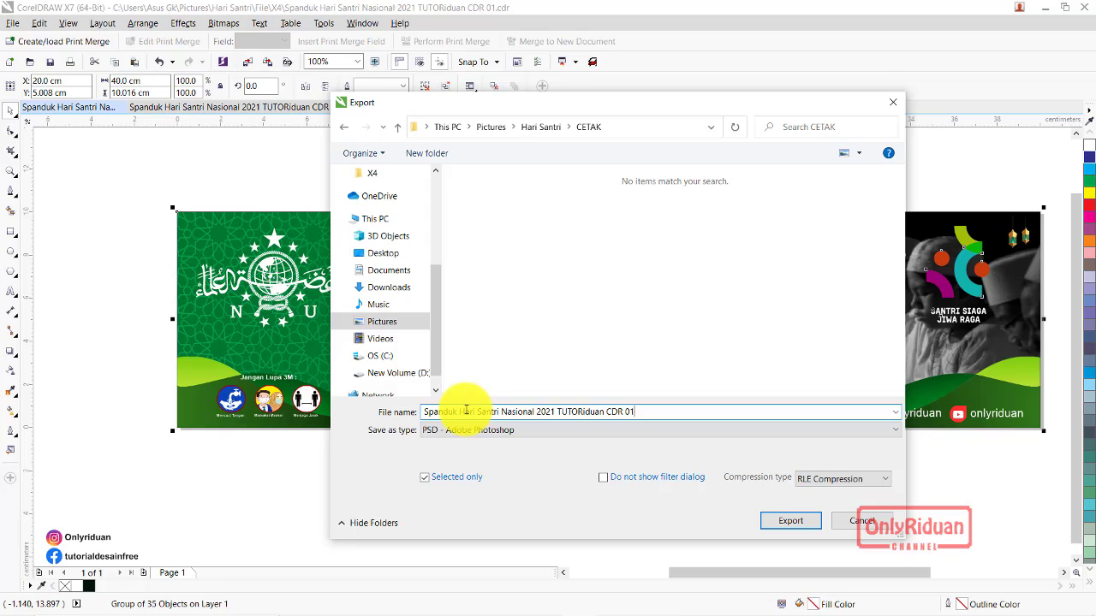
{"action": "left_click_drag", "start_coordinate": [473, 411], "coordinate": [529, 414]}
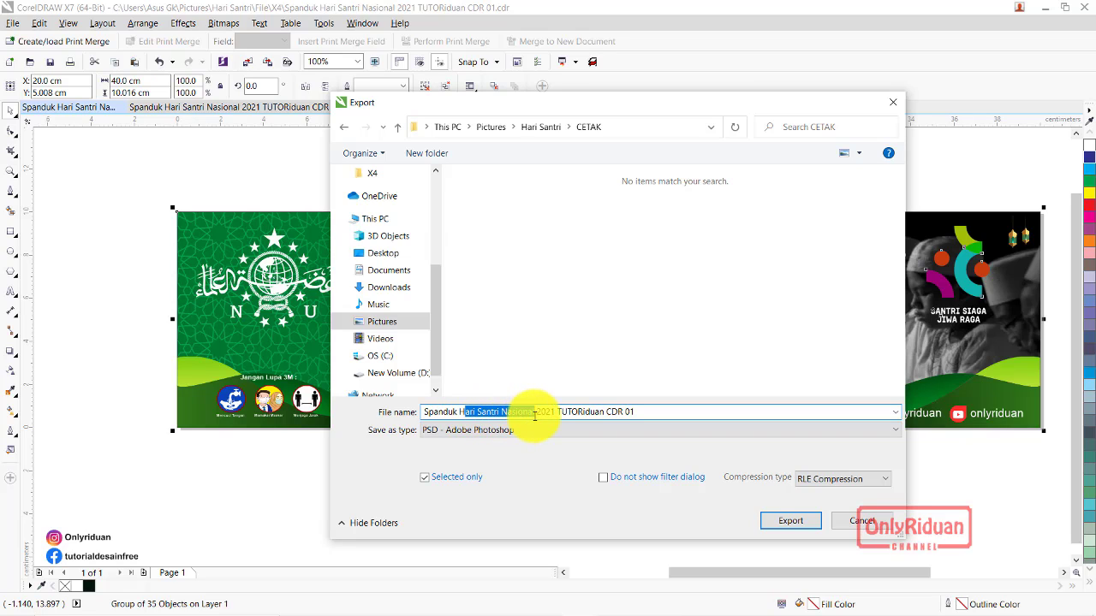
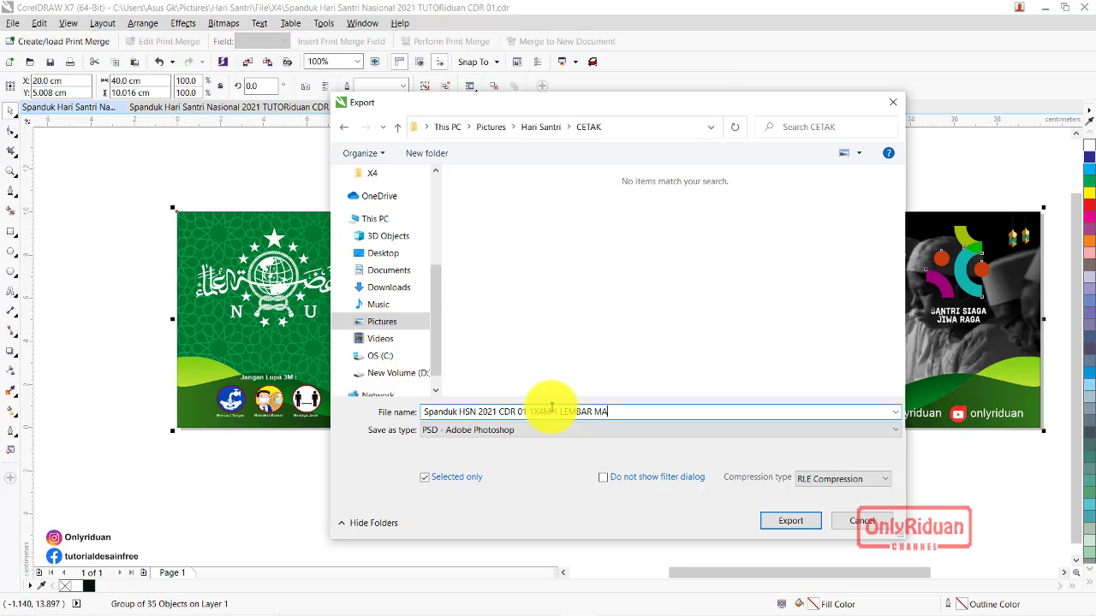
Set the export format to JPG - JPEG Bitmaps and move the Export dialog off the banner.
{"action": "left_click", "coordinate": [467, 430]}
{"action": "scroll", "coordinate": [489, 263], "scroll_direction": "up", "scroll_amount": 5}
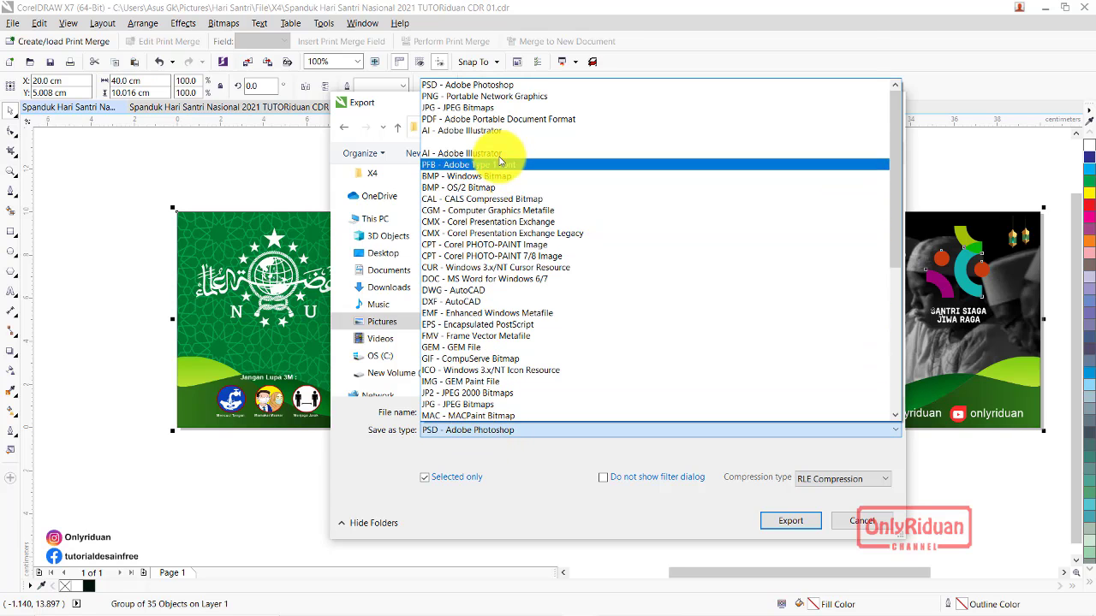
{"action": "left_click", "coordinate": [462, 107]}
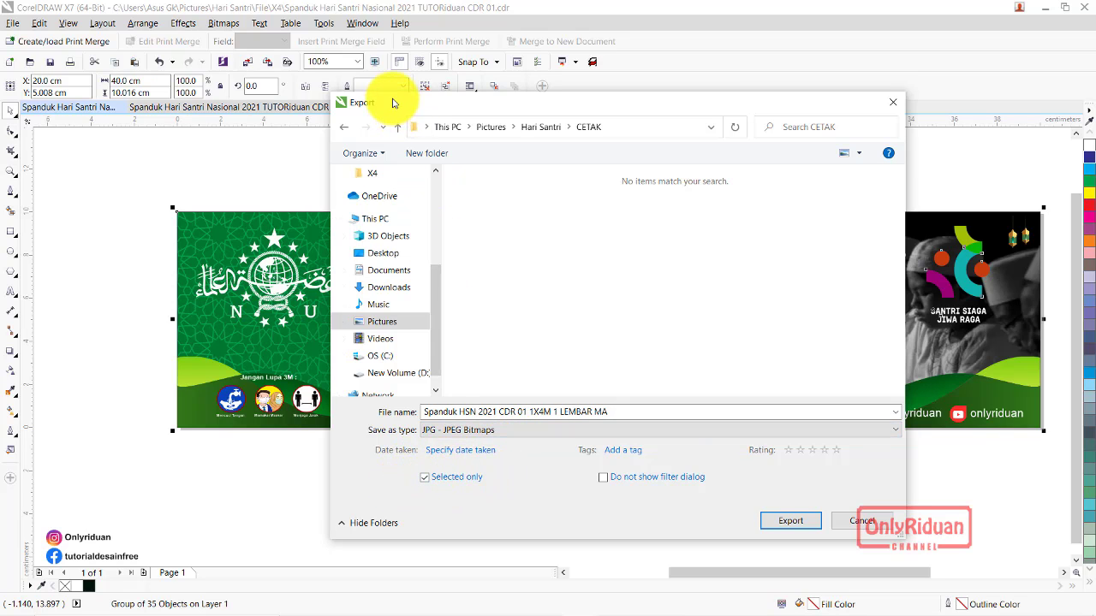
{"action": "mouse_move", "coordinate": [379, 105]}
{"action": "left_mouse_down"}
{"action": "mouse_move", "coordinate": [749, 139]}
{"action": "mouse_move", "coordinate": [766, 115]}
{"action": "mouse_move", "coordinate": [572, 115]}
{"action": "mouse_move", "coordinate": [336, 458]}
{"action": "mouse_move", "coordinate": [472, 514]}
{"action": "mouse_move", "coordinate": [551, 479]}
{"action": "mouse_move", "coordinate": [570, 450]}
{"action": "mouse_move", "coordinate": [588, 474]}
{"action": "mouse_move", "coordinate": [410, 480]}
{"action": "mouse_move", "coordinate": [407, 490]}
{"action": "mouse_move", "coordinate": [425, 479]}
{"action": "mouse_move", "coordinate": [501, 325]}
{"action": "mouse_move", "coordinate": [491, 152]}
{"action": "mouse_move", "coordinate": [503, 122]}
{"action": "left_mouse_up"}
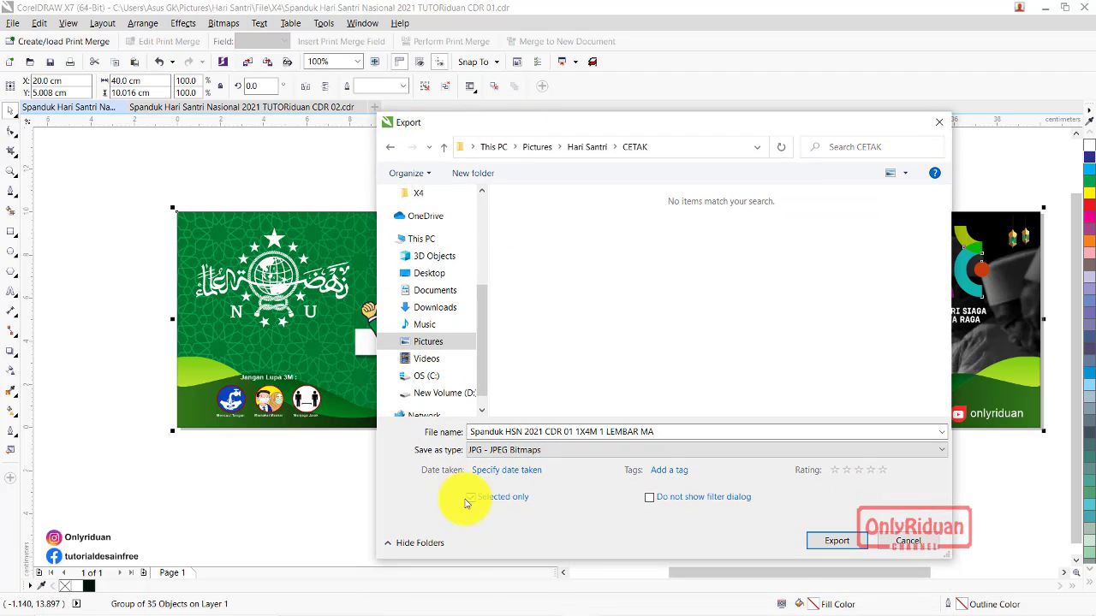
Confirm the export name and set the JPEG width to 400 cm.
{"action": "left_click", "coordinate": [829, 546]}
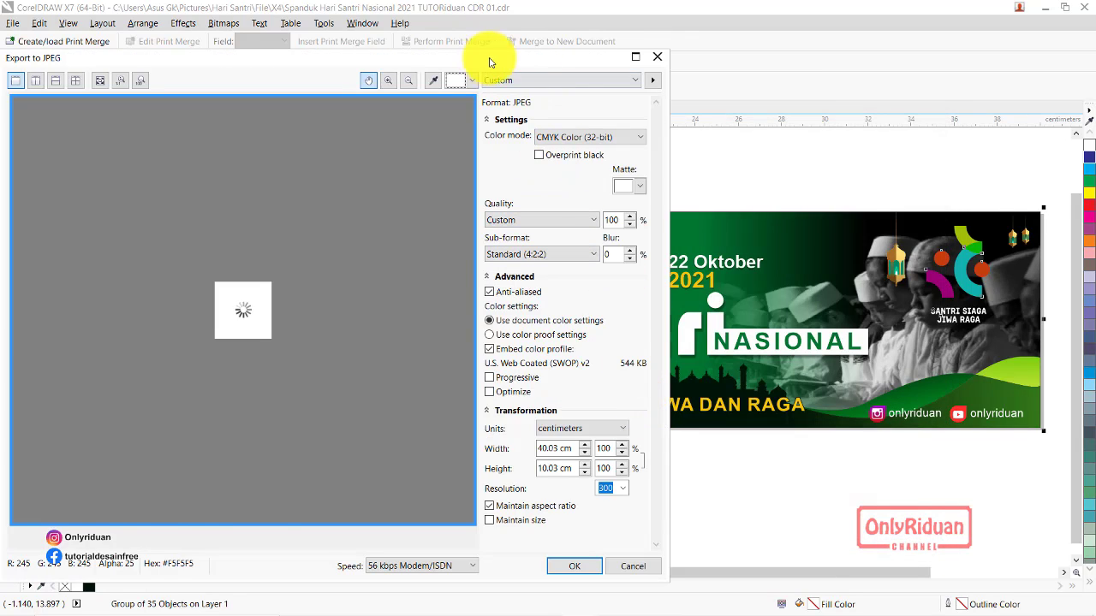
{"action": "left_click_drag", "start_coordinate": [491, 62], "coordinate": [677, 57]}
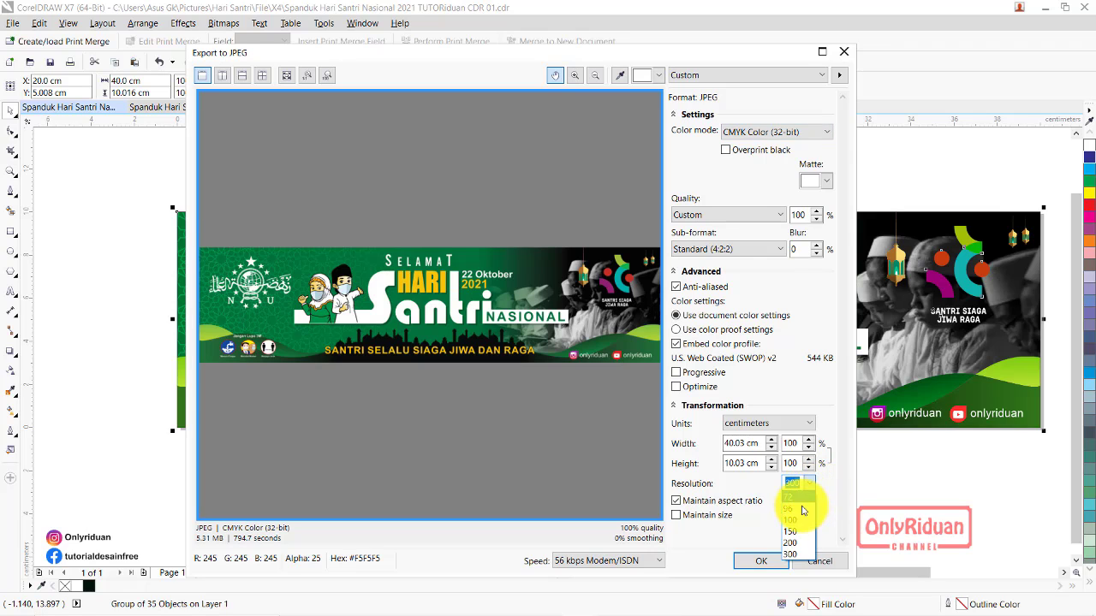
{"action": "left_click", "coordinate": [799, 509]}
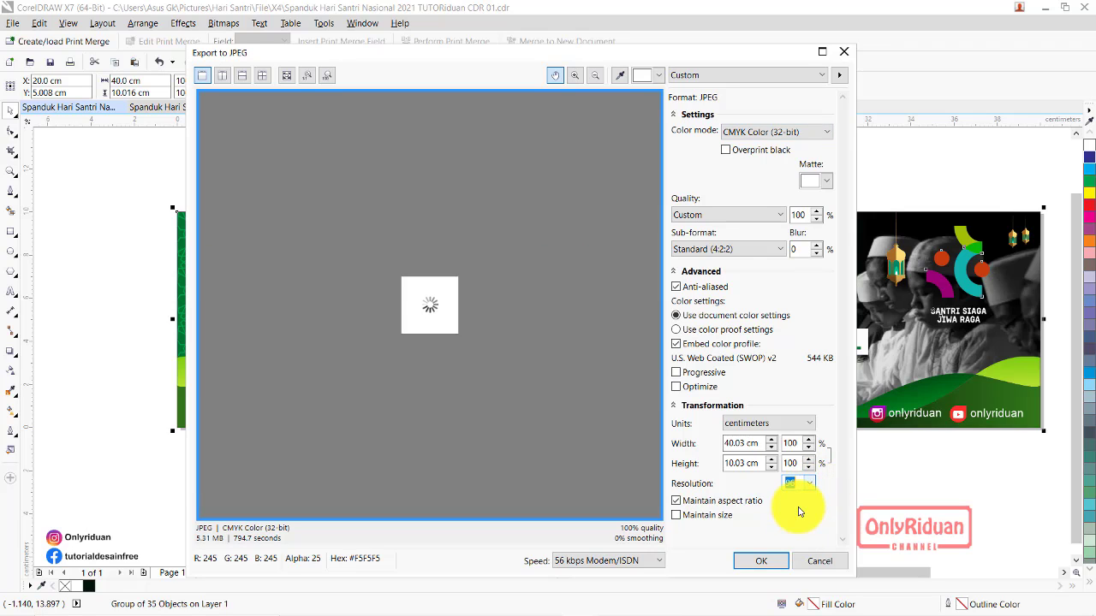
{"action": "left_click", "coordinate": [741, 444]}
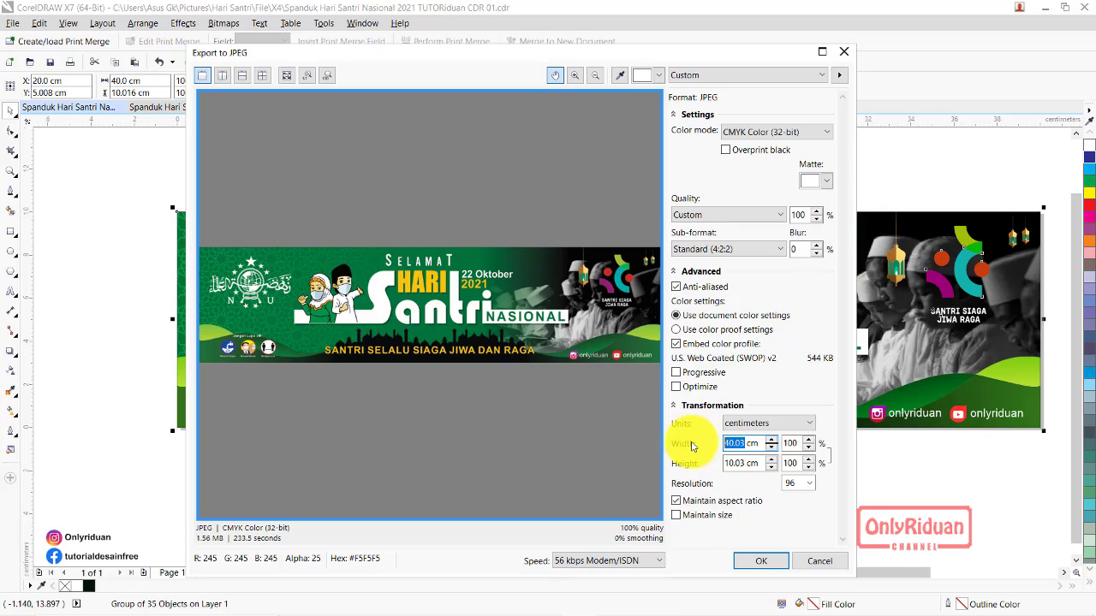
{"action": "type", "text": "400"}
{"action": "left_click", "coordinate": [735, 464]}
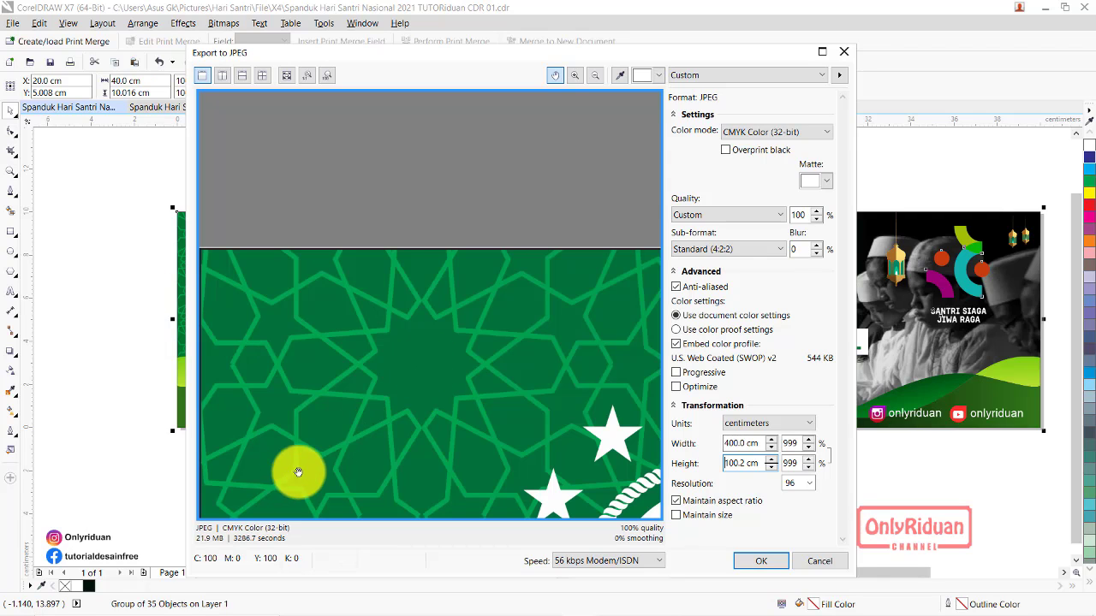
Lower the resolution to 72 dpi, inspect the banner in the preview, and export the JPEG.
{"action": "mouse_move", "coordinate": [463, 376]}
{"action": "left_mouse_down"}
{"action": "mouse_move", "coordinate": [404, 200]}
{"action": "mouse_move", "coordinate": [531, 318]}
{"action": "mouse_move", "coordinate": [522, 342]}
{"action": "mouse_move", "coordinate": [399, 237]}
{"action": "mouse_move", "coordinate": [245, 343]}
{"action": "left_mouse_up"}
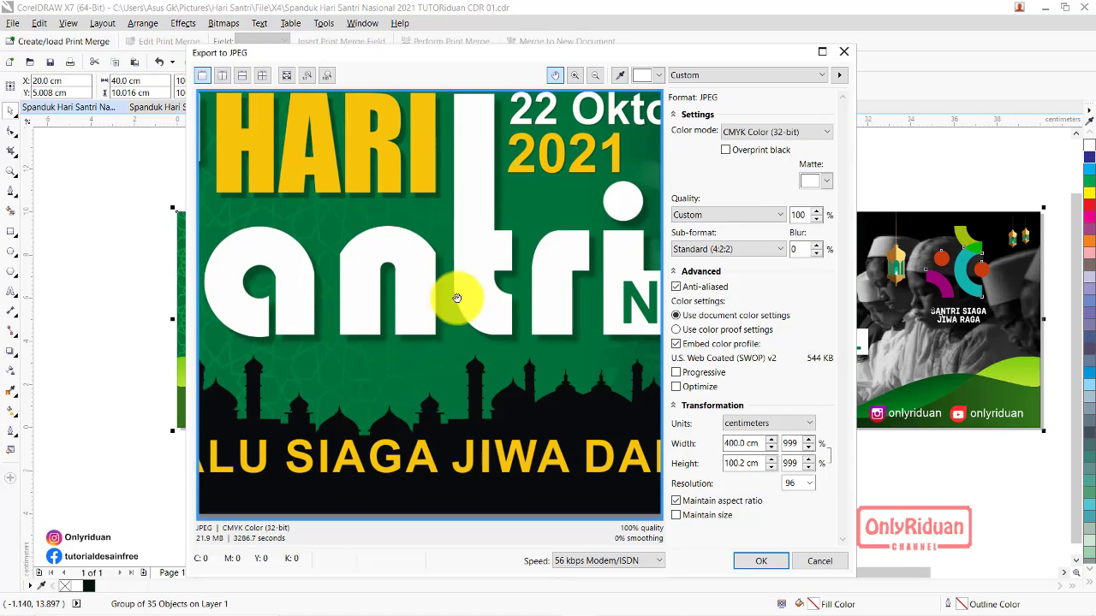
{"action": "left_click_drag", "start_coordinate": [454, 298], "coordinate": [373, 310]}
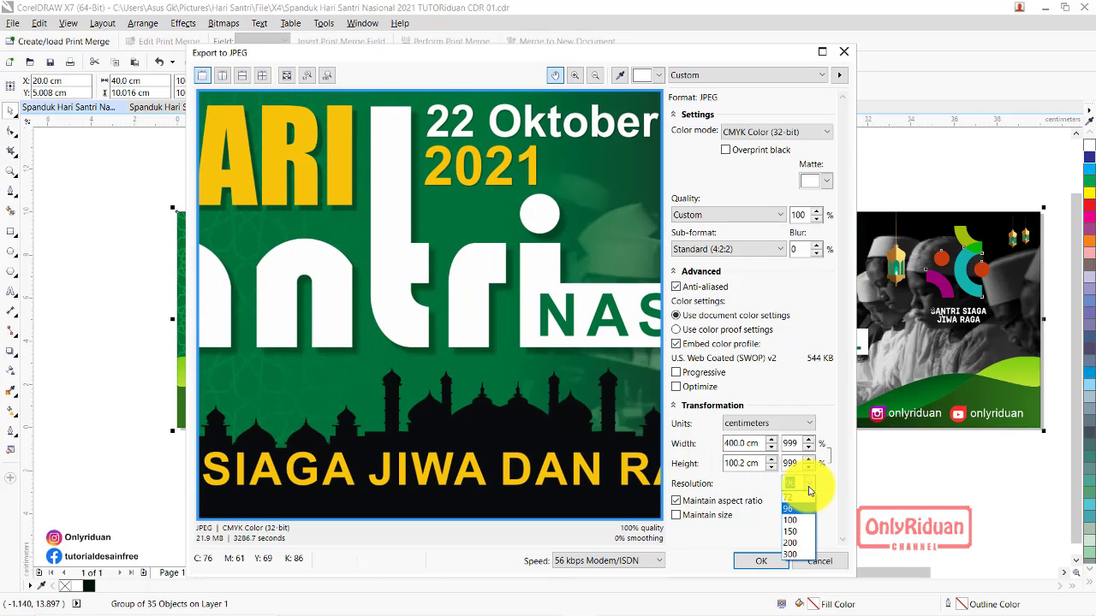
{"action": "left_click", "coordinate": [802, 498]}
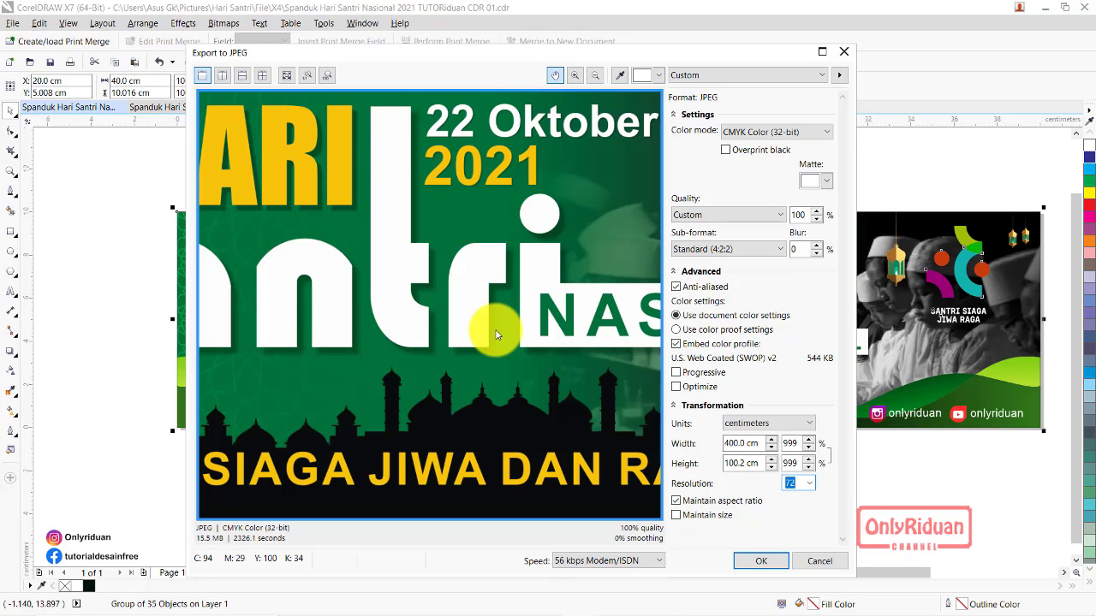
{"action": "left_click_drag", "start_coordinate": [452, 311], "coordinate": [594, 420]}
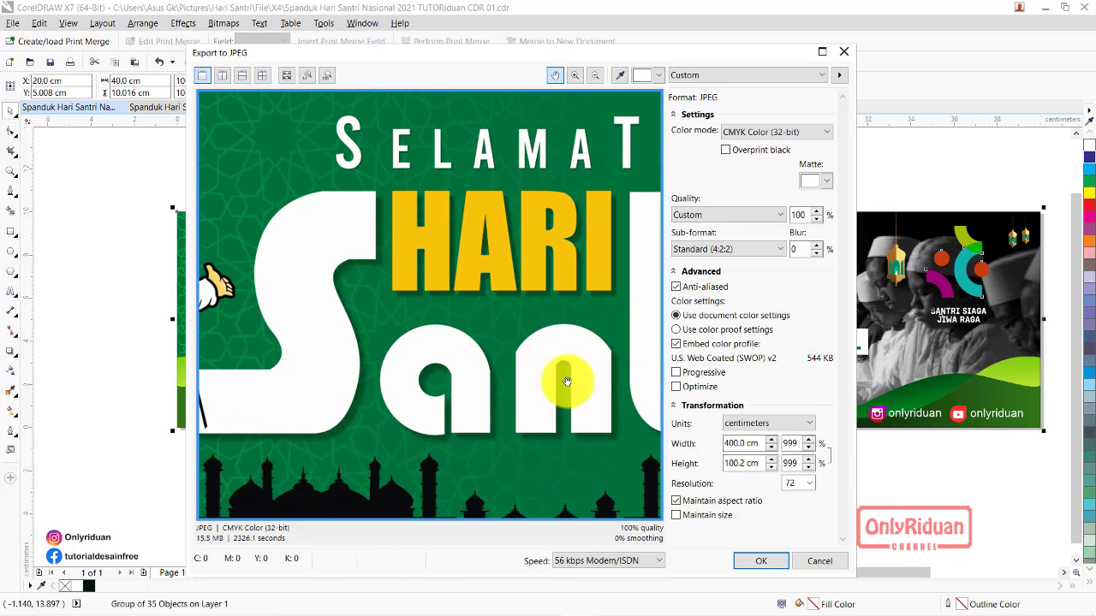
{"action": "mouse_move", "coordinate": [560, 374]}
{"action": "left_mouse_down"}
{"action": "mouse_move", "coordinate": [285, 495]}
{"action": "mouse_move", "coordinate": [607, 362]}
{"action": "left_mouse_up"}
{"action": "scroll", "coordinate": [317, 208], "scroll_direction": "down", "scroll_amount": 2}
{"action": "scroll", "coordinate": [464, 220], "scroll_direction": "down", "scroll_amount": 2}
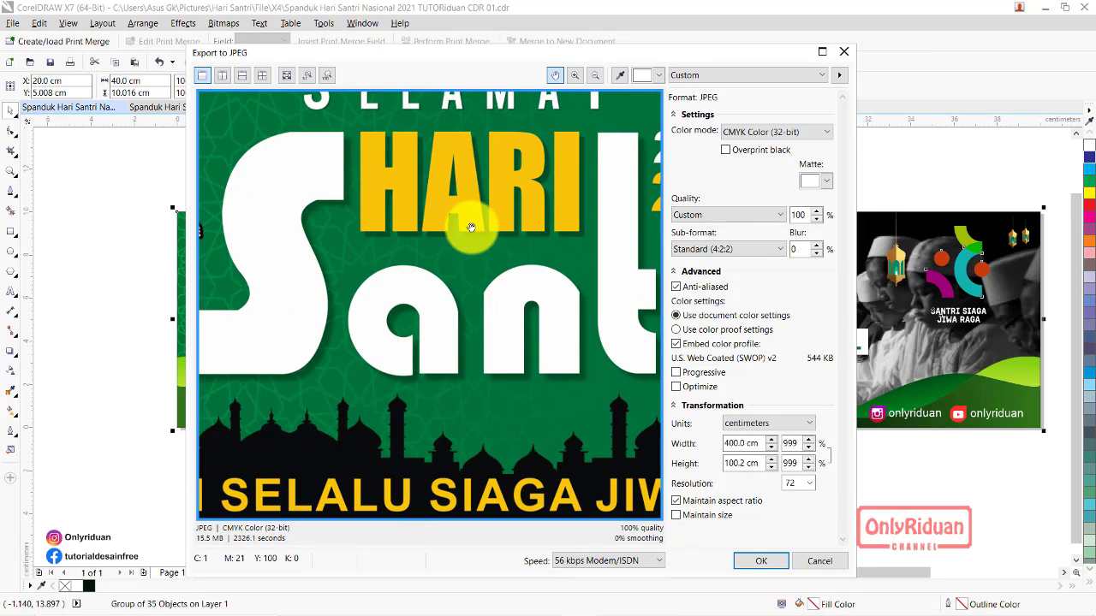
{"action": "scroll", "coordinate": [457, 236], "scroll_direction": "down", "scroll_amount": 2}
{"action": "scroll", "coordinate": [457, 236], "scroll_direction": "down", "scroll_amount": 1}
{"action": "mouse_move", "coordinate": [479, 290]}
{"action": "left_mouse_down"}
{"action": "mouse_move", "coordinate": [195, 289]}
{"action": "mouse_move", "coordinate": [644, 302]}
{"action": "left_mouse_up"}
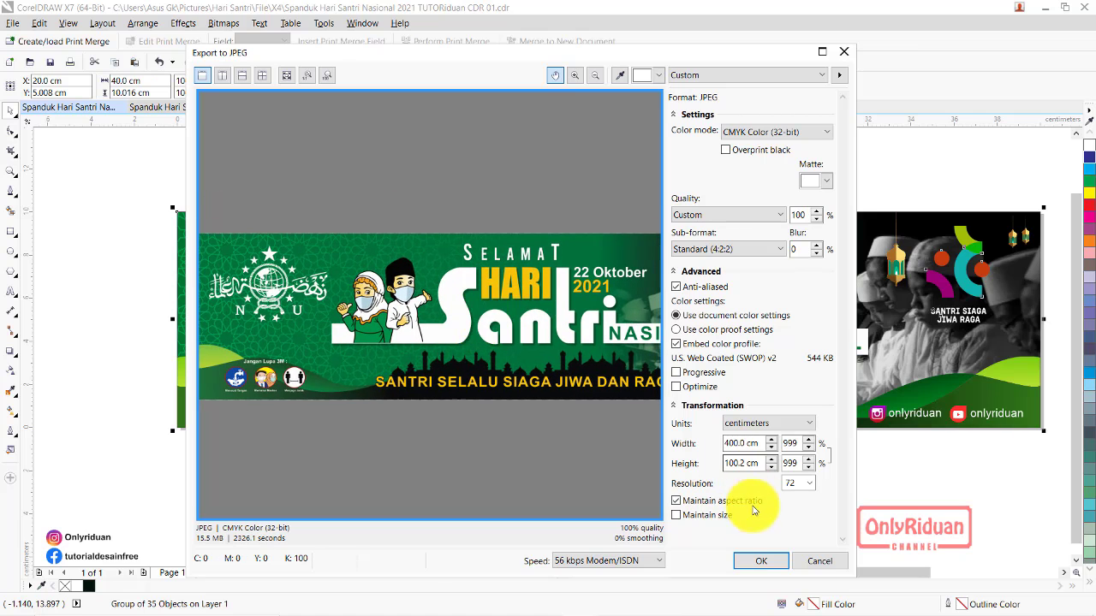
{"action": "left_click", "coordinate": [751, 562]}
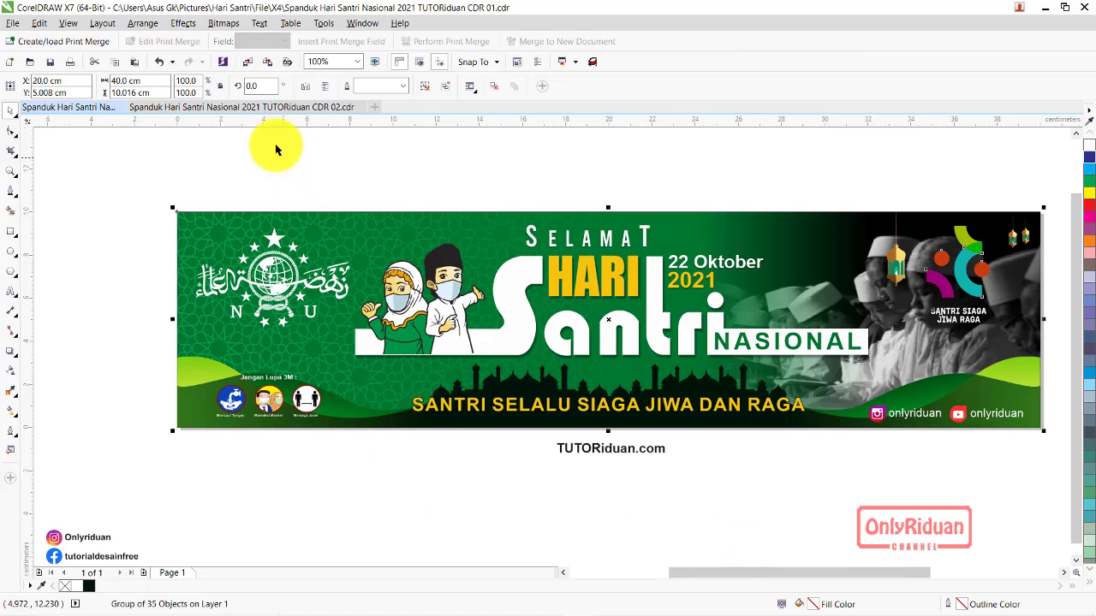
In the CDR 02 document, select all the banner objects and group them.
{"action": "left_click", "coordinate": [267, 111]}
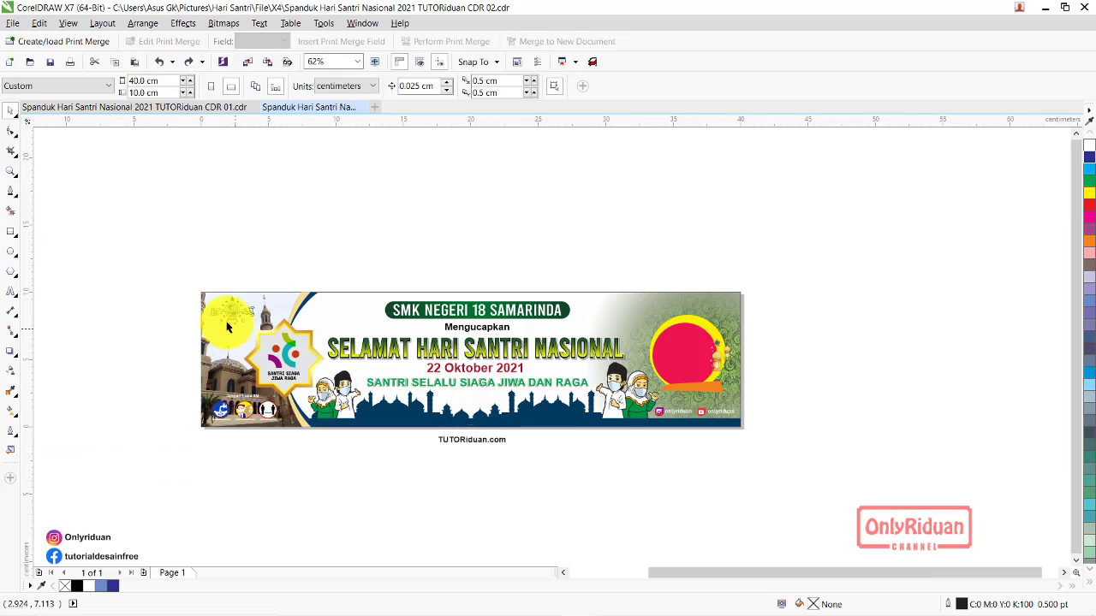
{"action": "left_click_drag", "start_coordinate": [182, 261], "coordinate": [788, 436]}
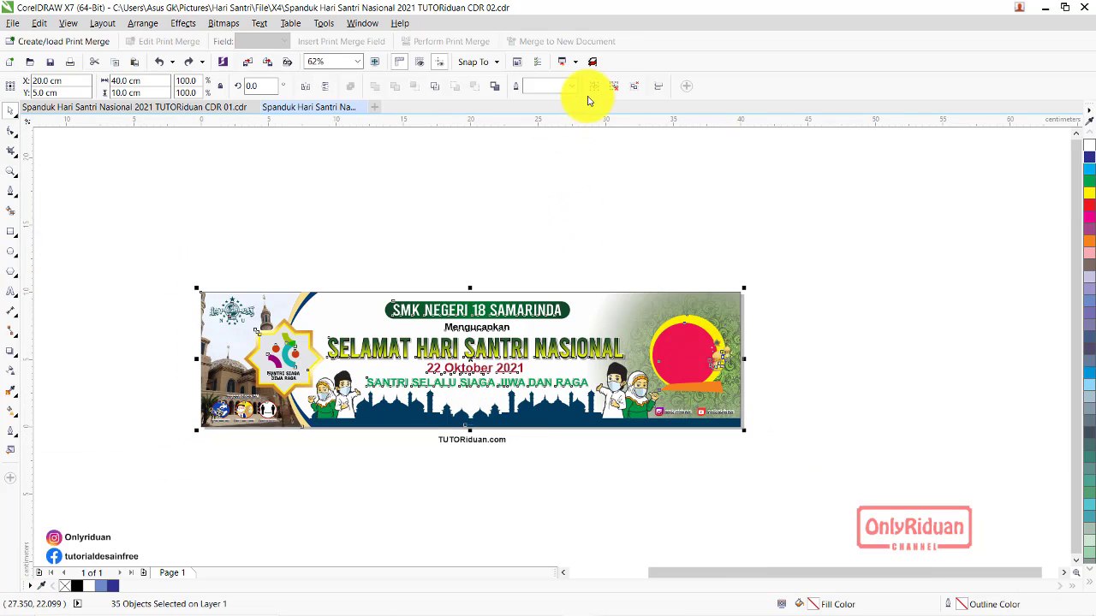
{"action": "key", "text": "ctrl+g"}
Start the export and rename the file to Spanduk HSN 2021 CDR 02 1X4M 1 LEMBAR MA.
{"action": "scroll", "coordinate": [458, 355], "scroll_direction": "up", "scroll_amount": 2}
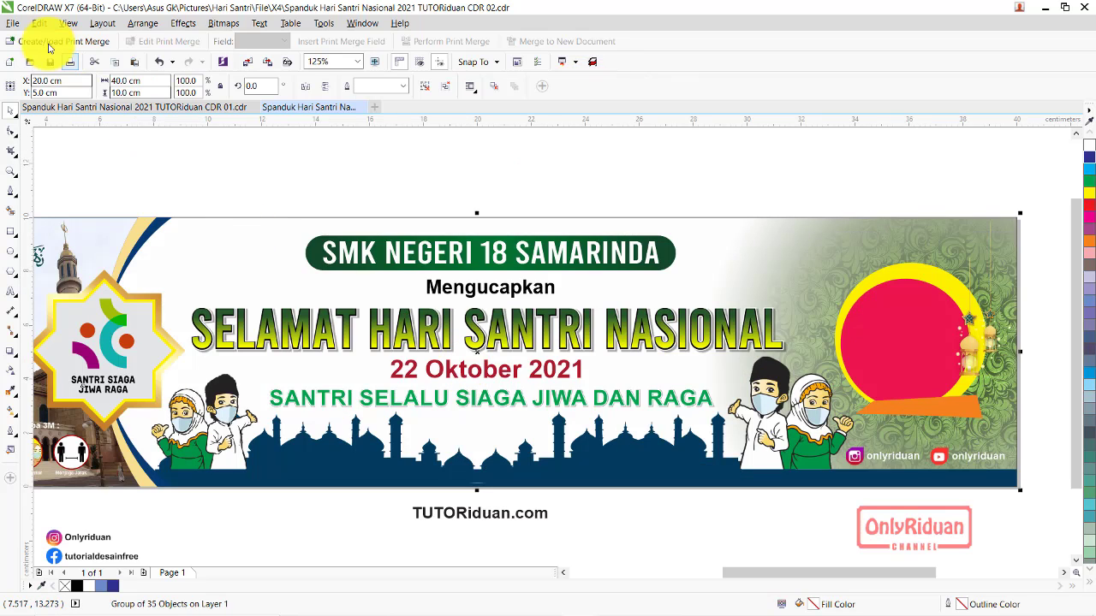
{"action": "left_click", "coordinate": [19, 26]}
{"action": "left_click", "coordinate": [30, 238]}
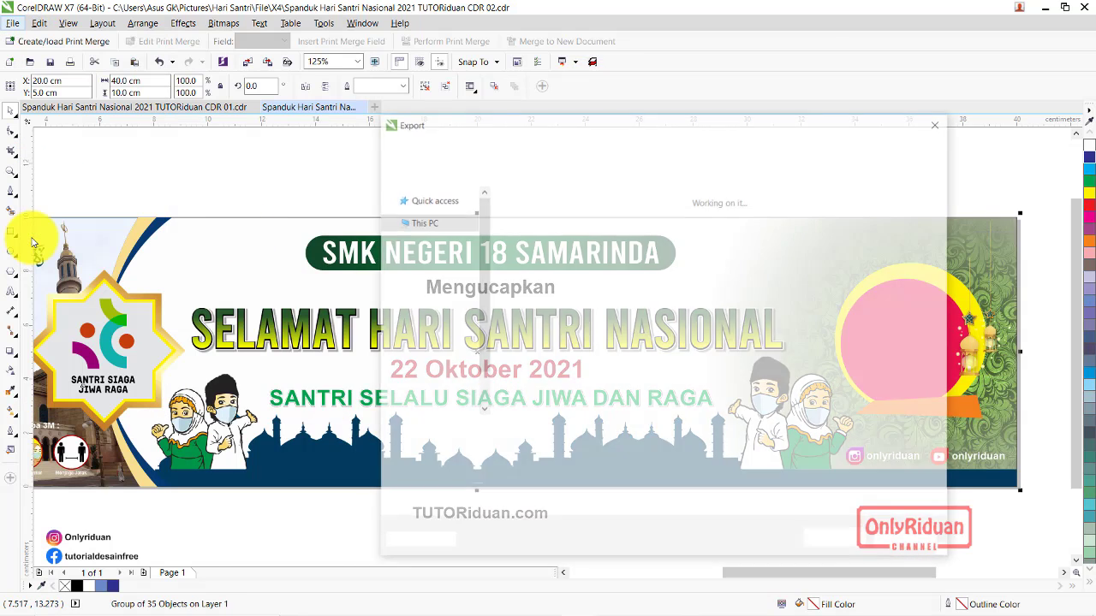
{"action": "left_click", "coordinate": [514, 282]}
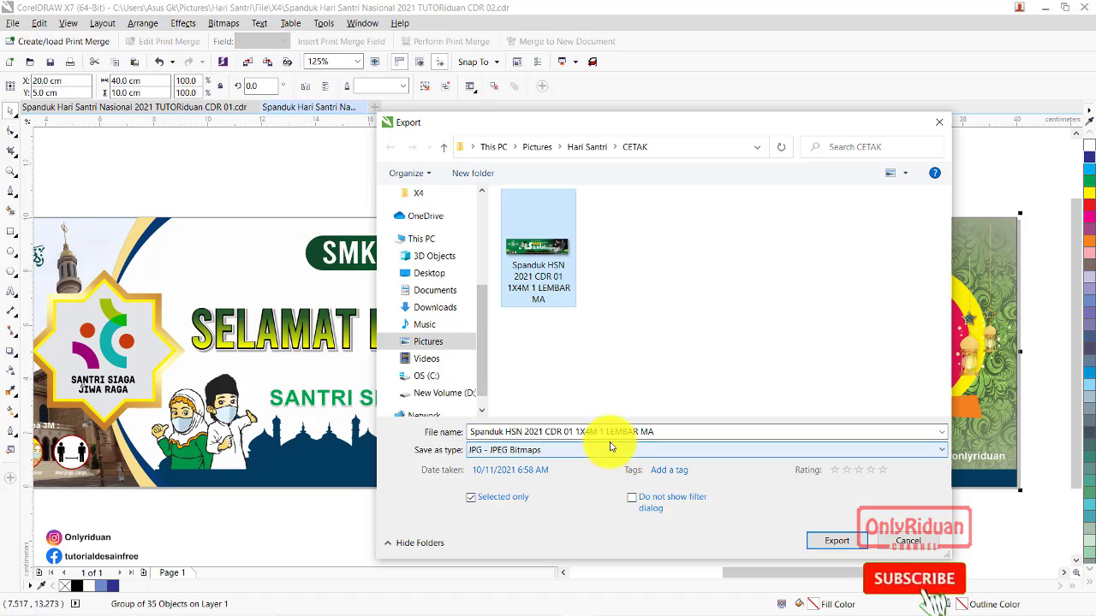
{"action": "left_click", "coordinate": [576, 432]}
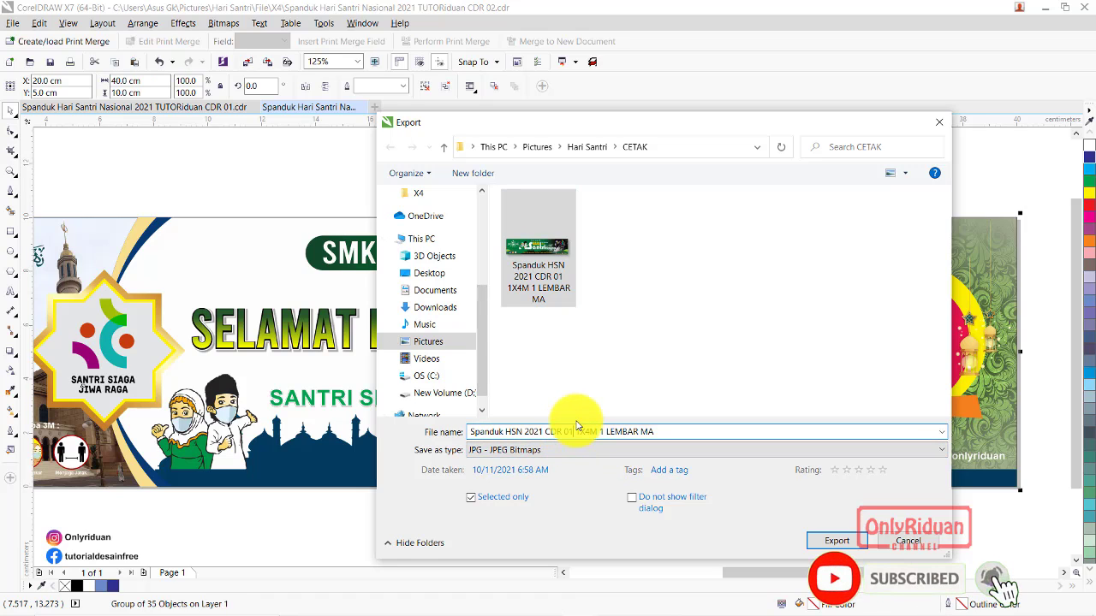
{"action": "key", "text": "BackSpace"}
{"action": "type", "text": "2"}
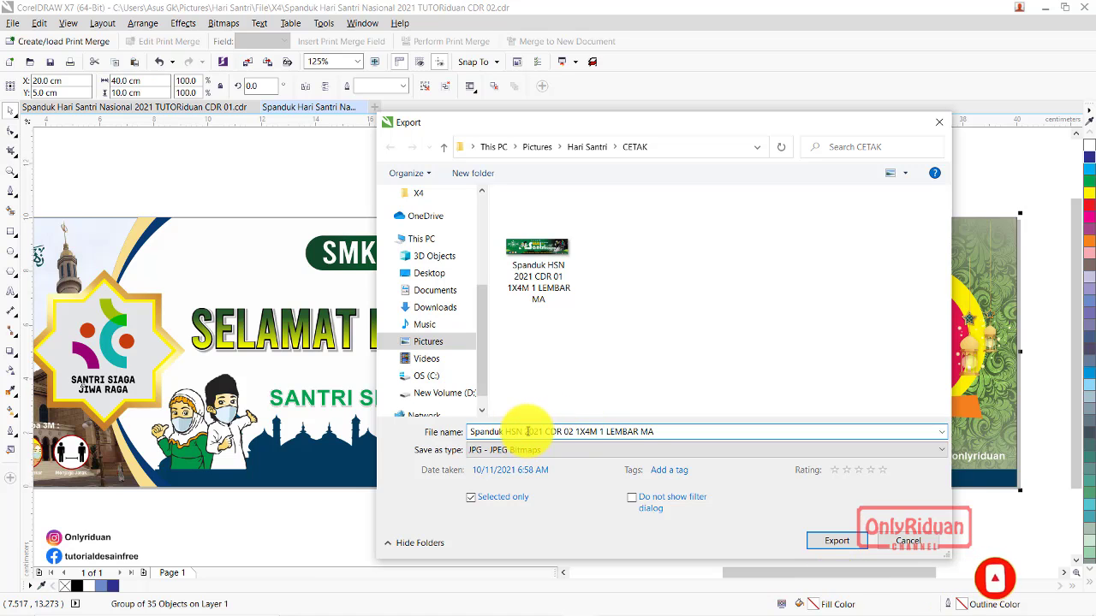
Set the second banner's JPEG export to 72 dpi and 400 cm wide.
{"action": "left_click", "coordinate": [826, 541]}
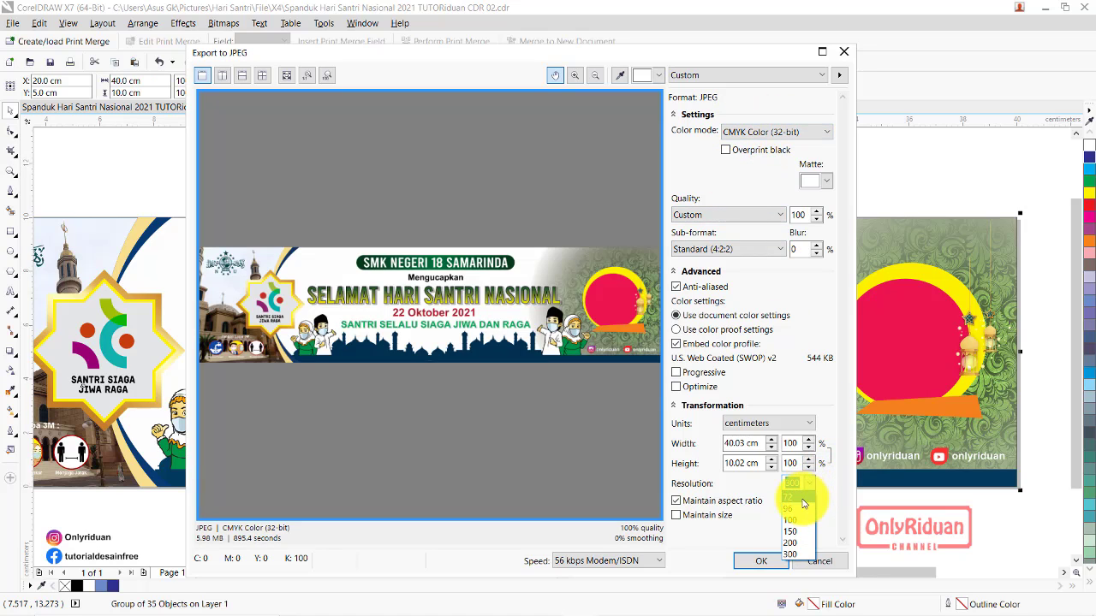
{"action": "type", "text": "72"}
{"action": "left_click", "coordinate": [743, 443]}
{"action": "type", "text": "400"}
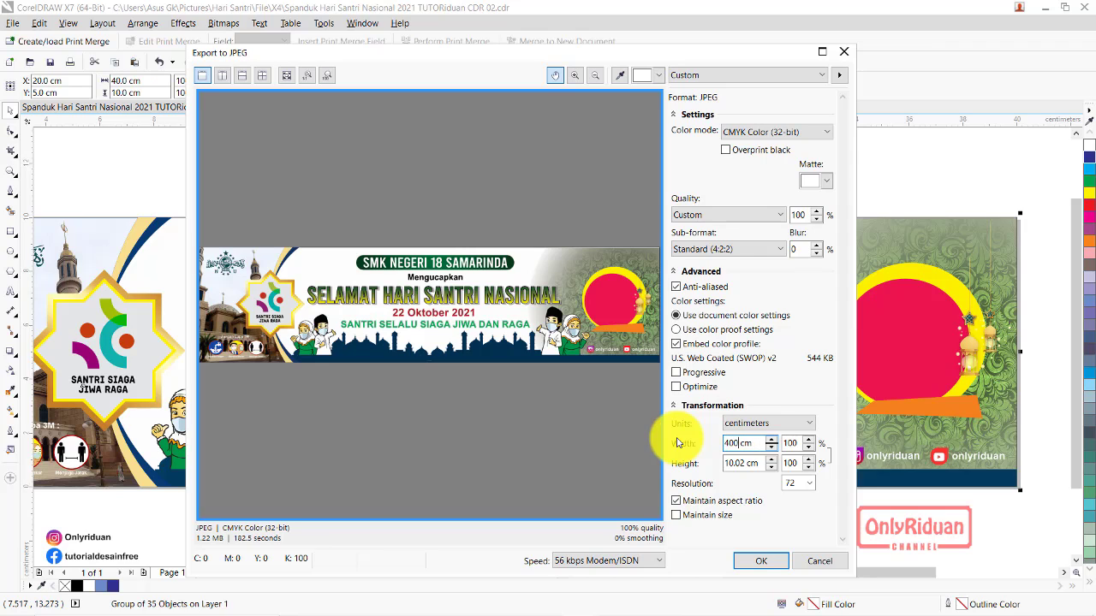
{"action": "left_click", "coordinate": [735, 464]}
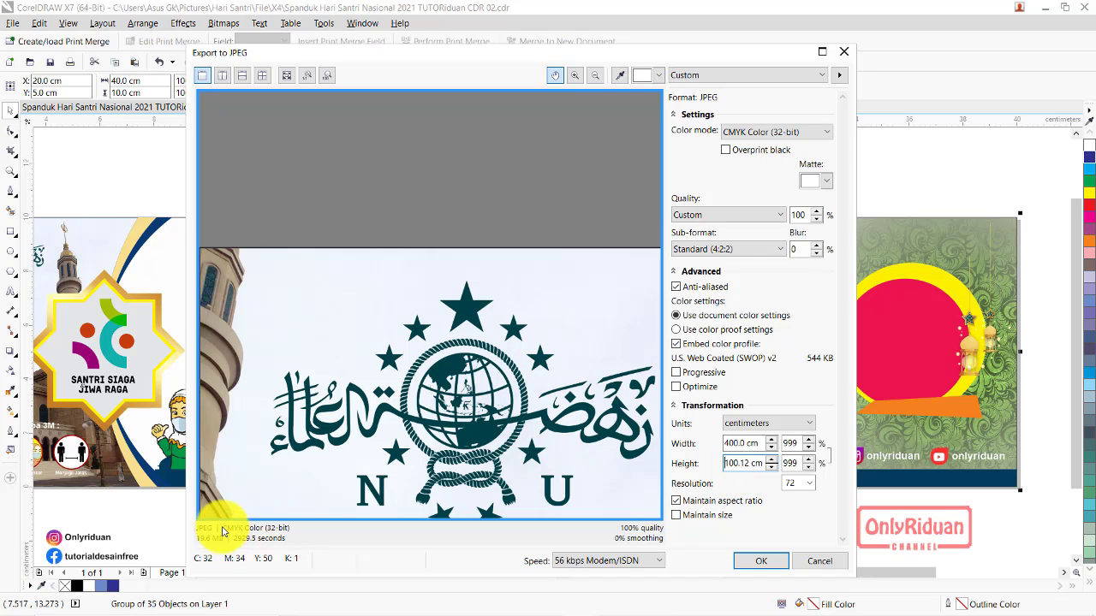
Pan across the second banner in the preview to check it, then export the JPEG.
{"action": "scroll", "coordinate": [423, 323], "scroll_direction": "down", "scroll_amount": 2}
{"action": "scroll", "coordinate": [428, 318], "scroll_direction": "down", "scroll_amount": 2}
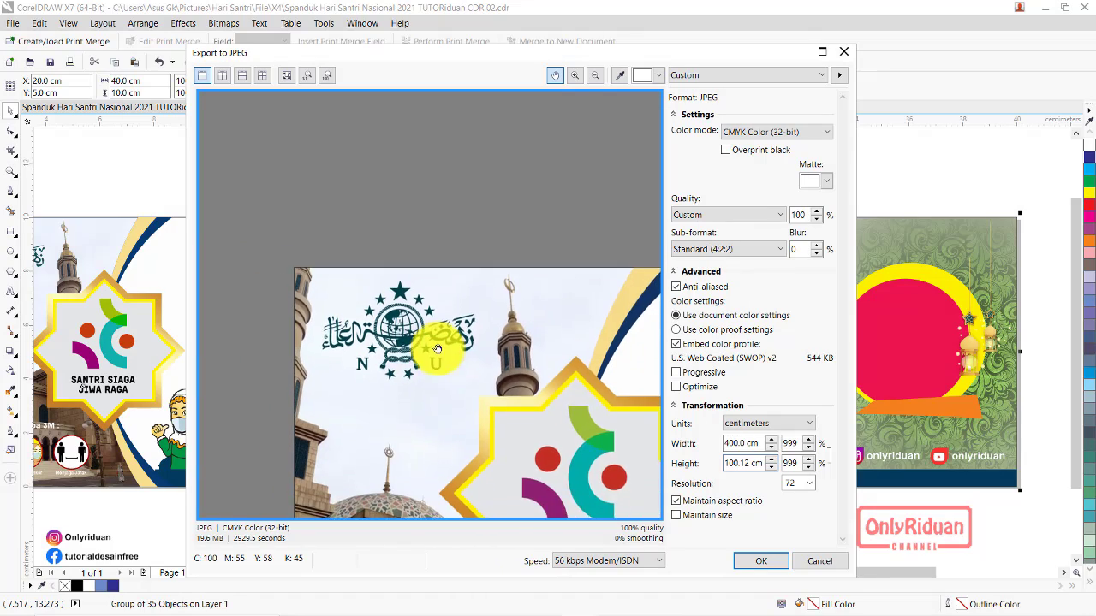
{"action": "left_click_drag", "start_coordinate": [440, 342], "coordinate": [454, 255]}
{"action": "scroll", "coordinate": [428, 286], "scroll_direction": "down", "scroll_amount": 1}
{"action": "scroll", "coordinate": [360, 285], "scroll_direction": "down", "scroll_amount": 2}
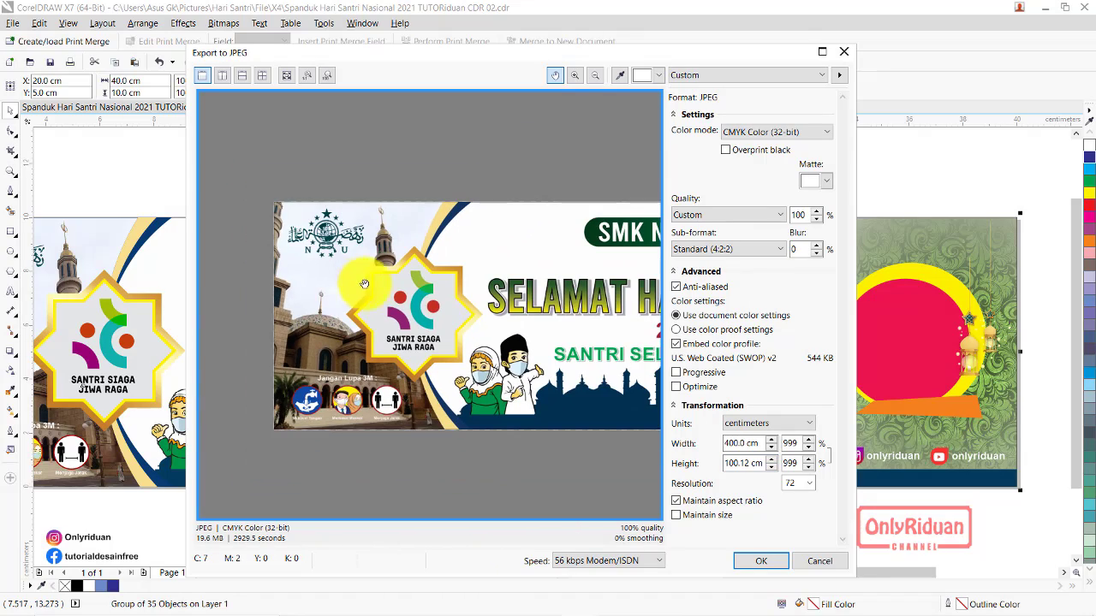
{"action": "scroll", "coordinate": [291, 316], "scroll_direction": "up", "scroll_amount": 1}
{"action": "left_click_drag", "start_coordinate": [470, 342], "coordinate": [323, 355]}
{"action": "left_click_drag", "start_coordinate": [599, 334], "coordinate": [440, 332]}
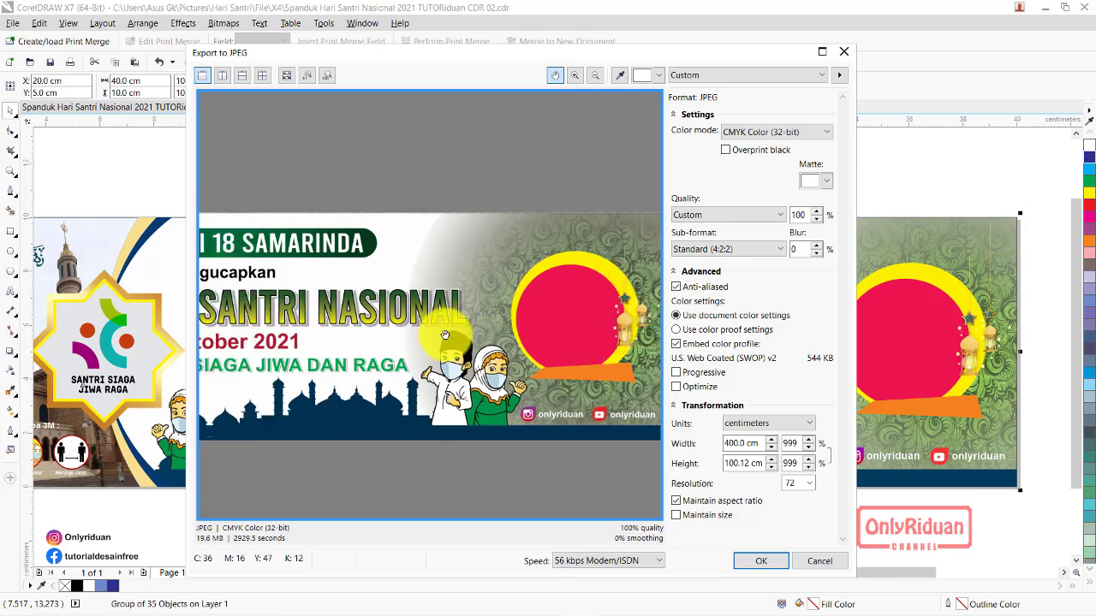
{"action": "mouse_move", "coordinate": [523, 334]}
{"action": "left_mouse_down"}
{"action": "mouse_move", "coordinate": [399, 334]}
{"action": "mouse_move", "coordinate": [631, 328]}
{"action": "left_mouse_up"}
{"action": "left_click_drag", "start_coordinate": [325, 318], "coordinate": [517, 329]}
{"action": "left_click_drag", "start_coordinate": [435, 312], "coordinate": [552, 307]}
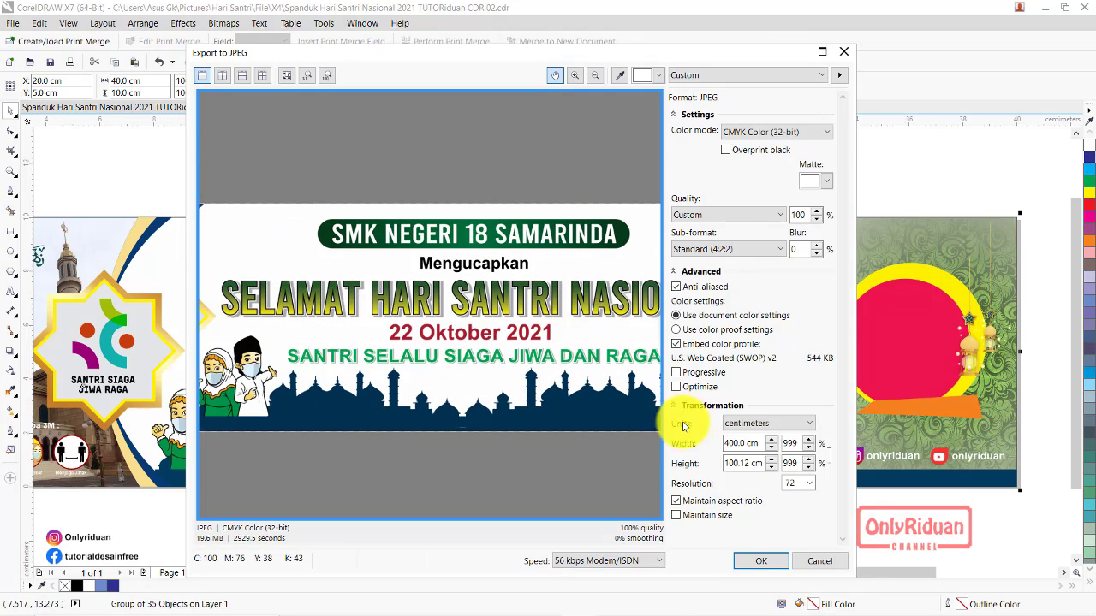
{"action": "left_click", "coordinate": [755, 561]}
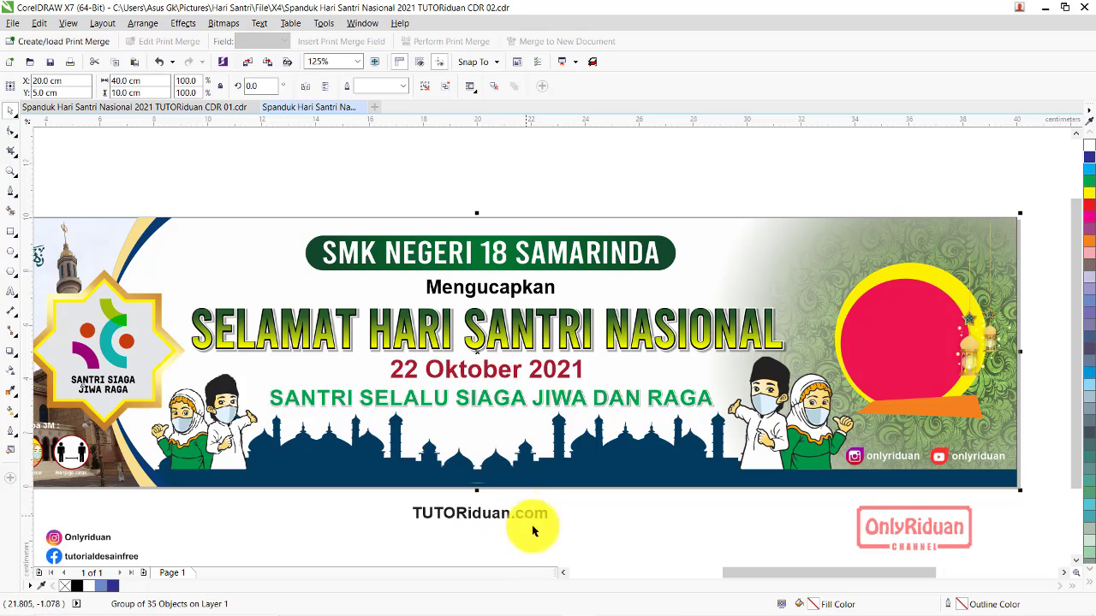
In Photoshop, bring up the PSD 01 document and marquee-select all the banner's layers.
{"action": "left_click", "coordinate": [603, 603]}
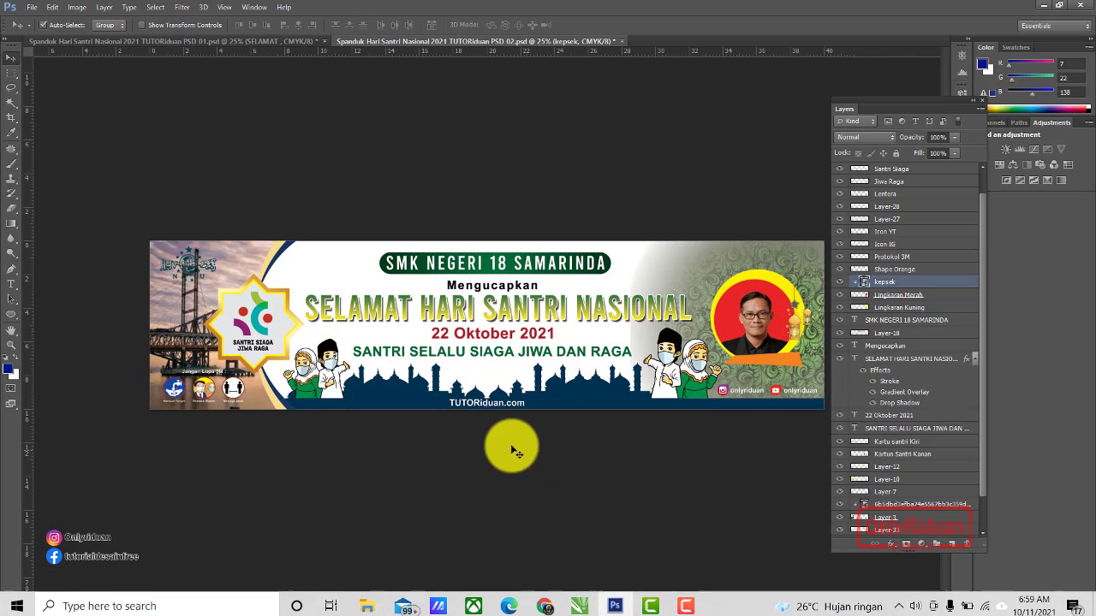
{"action": "left_click", "coordinate": [264, 41]}
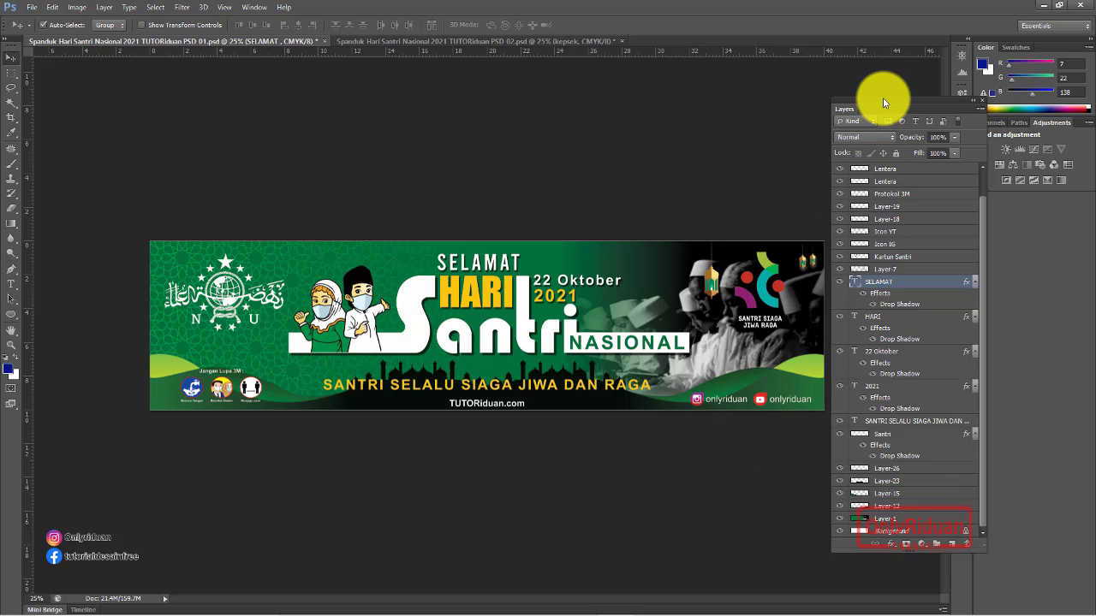
{"action": "left_click_drag", "start_coordinate": [883, 101], "coordinate": [905, 119]}
{"action": "left_click", "coordinate": [460, 153]}
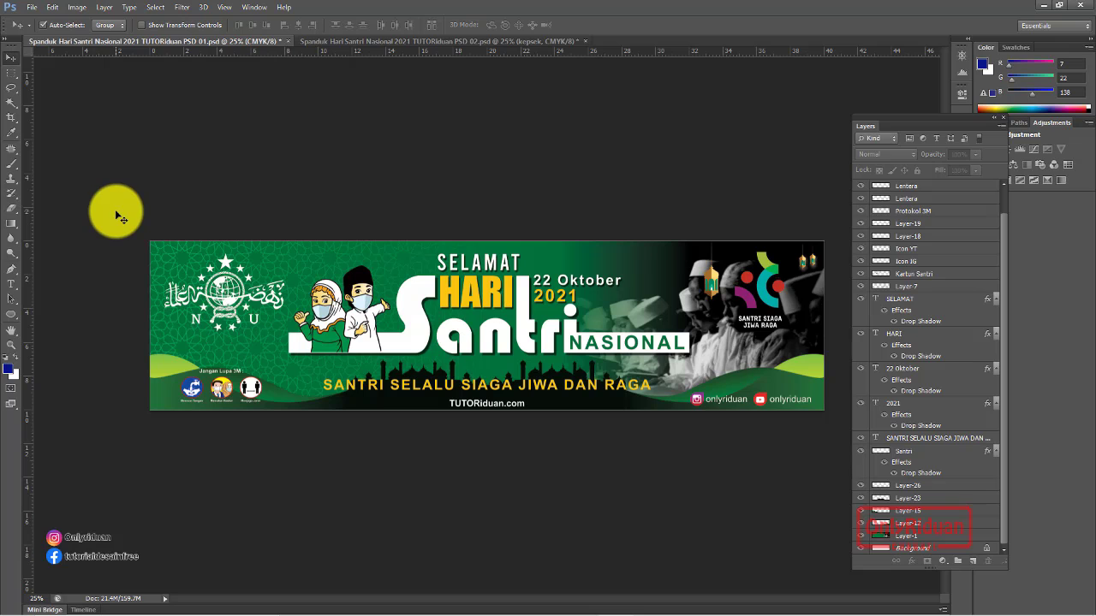
{"action": "mouse_move", "coordinate": [107, 199]}
{"action": "left_mouse_down"}
{"action": "mouse_move", "coordinate": [328, 340]}
{"action": "mouse_move", "coordinate": [716, 411]}
{"action": "left_mouse_up"}
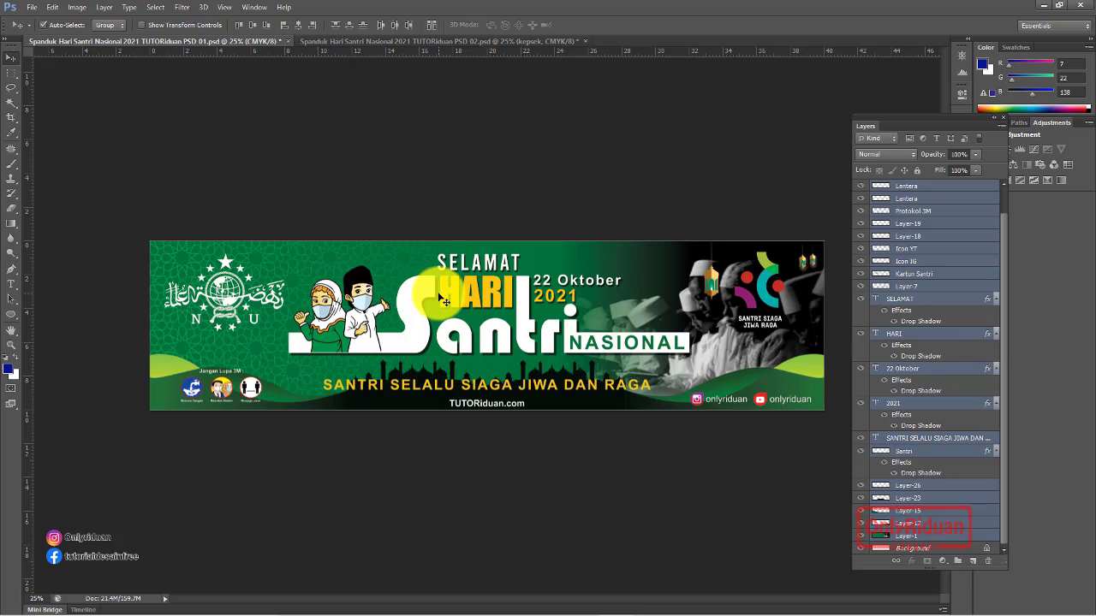
Set the PSD 01 image size to 400 cm wide at 72 pixels/inch, then fit it on screen.
{"action": "left_click", "coordinate": [77, 7]}
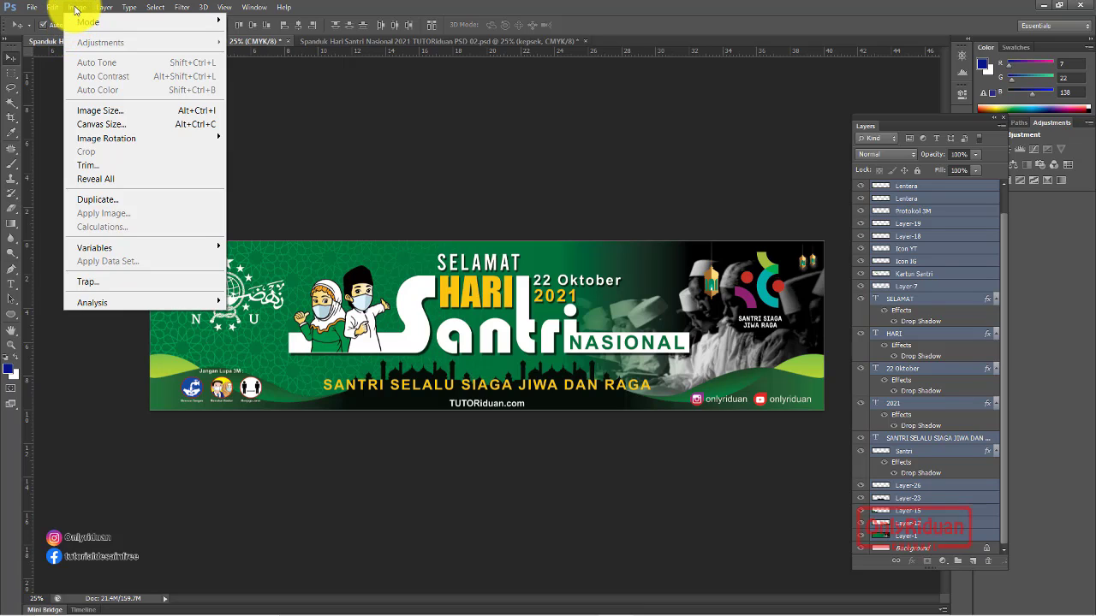
{"action": "left_click", "coordinate": [99, 113]}
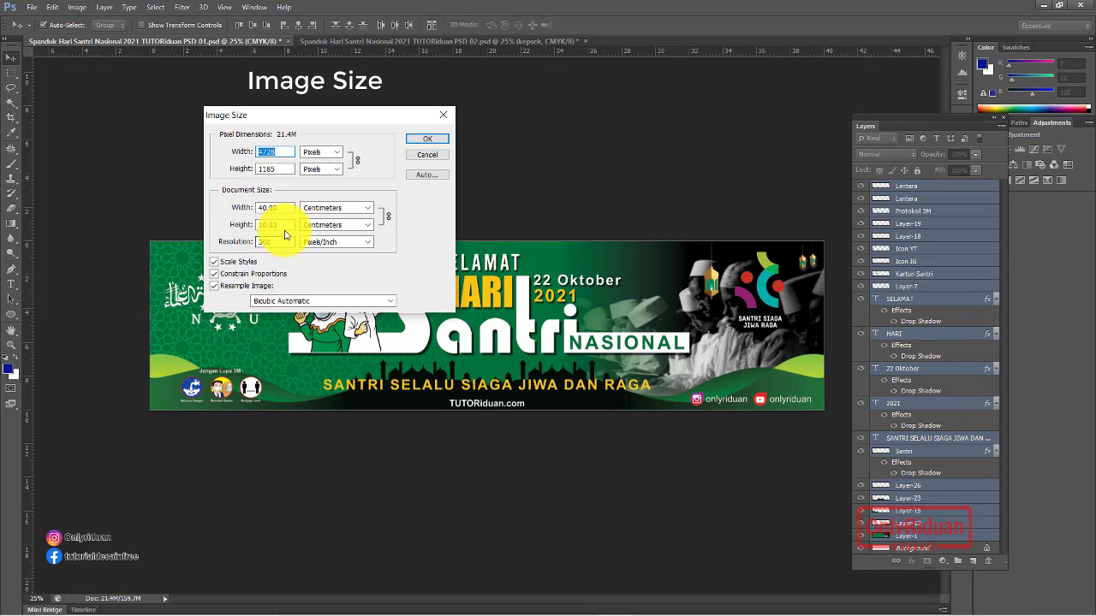
{"action": "left_click", "coordinate": [274, 208]}
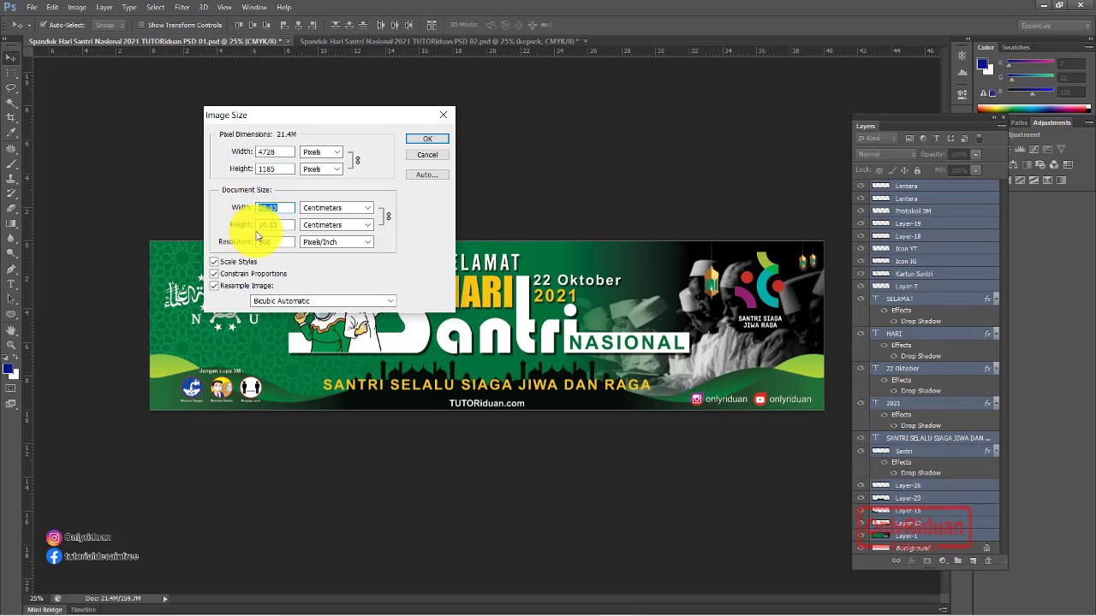
{"action": "type", "text": "400"}
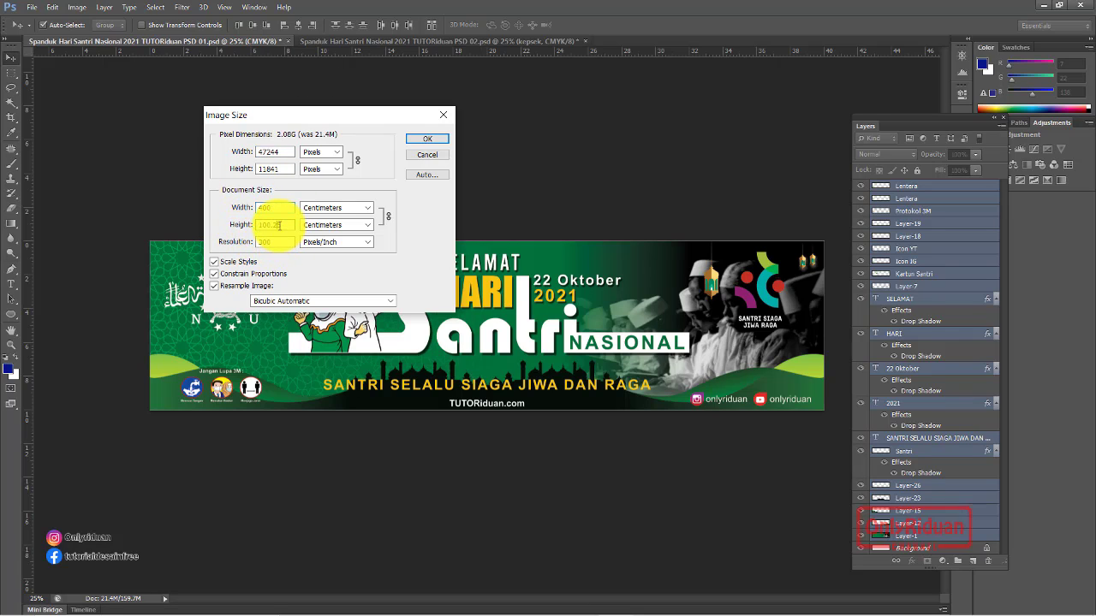
{"action": "left_click", "coordinate": [280, 225]}
{"action": "left_click", "coordinate": [279, 243]}
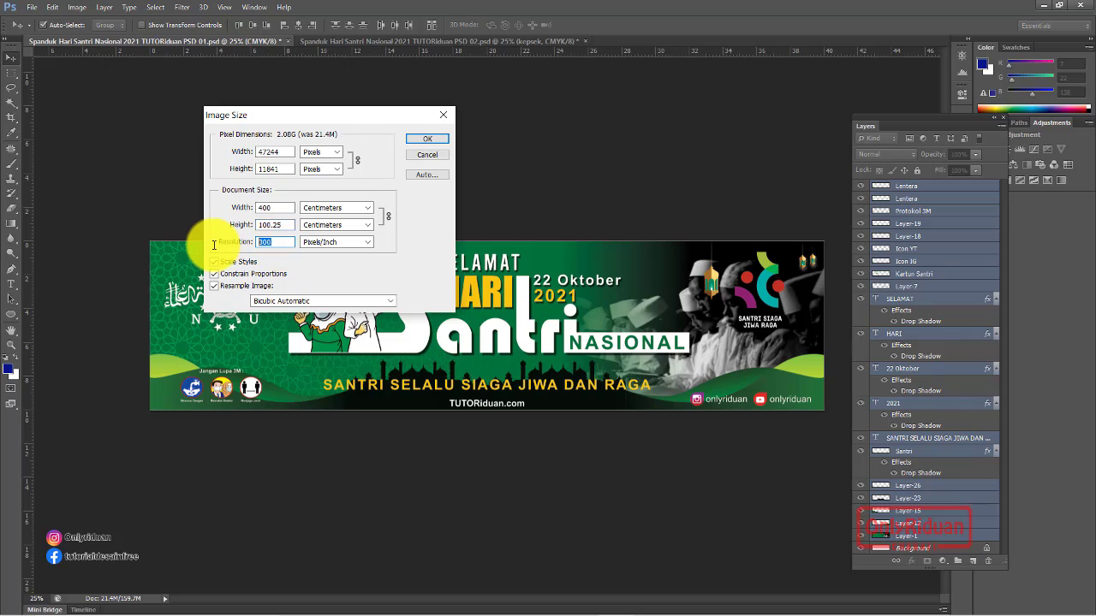
{"action": "type", "text": "72"}
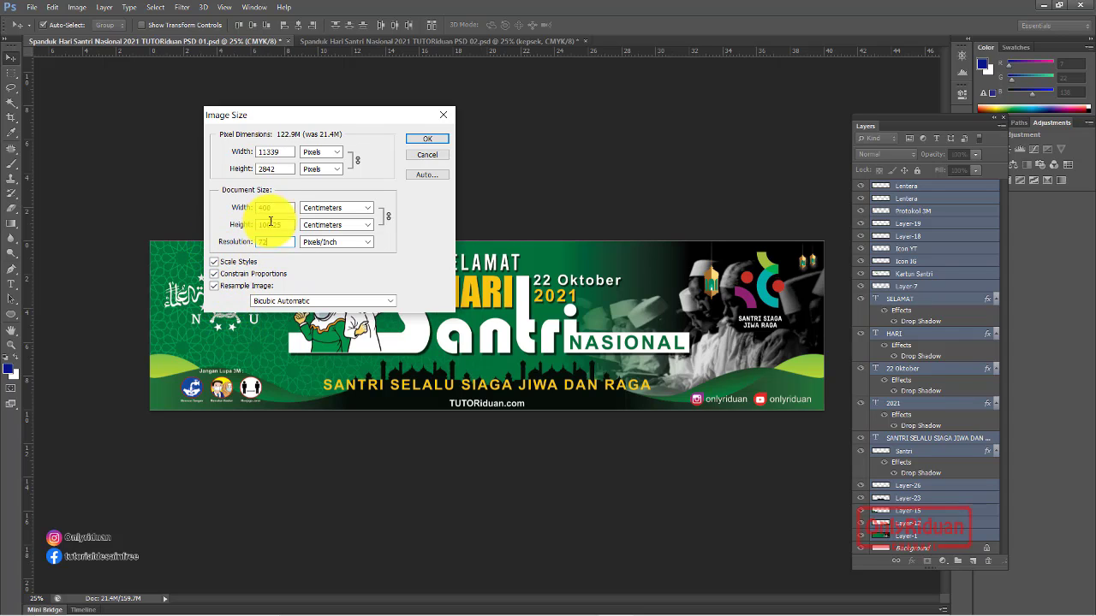
{"action": "left_click", "coordinate": [420, 140]}
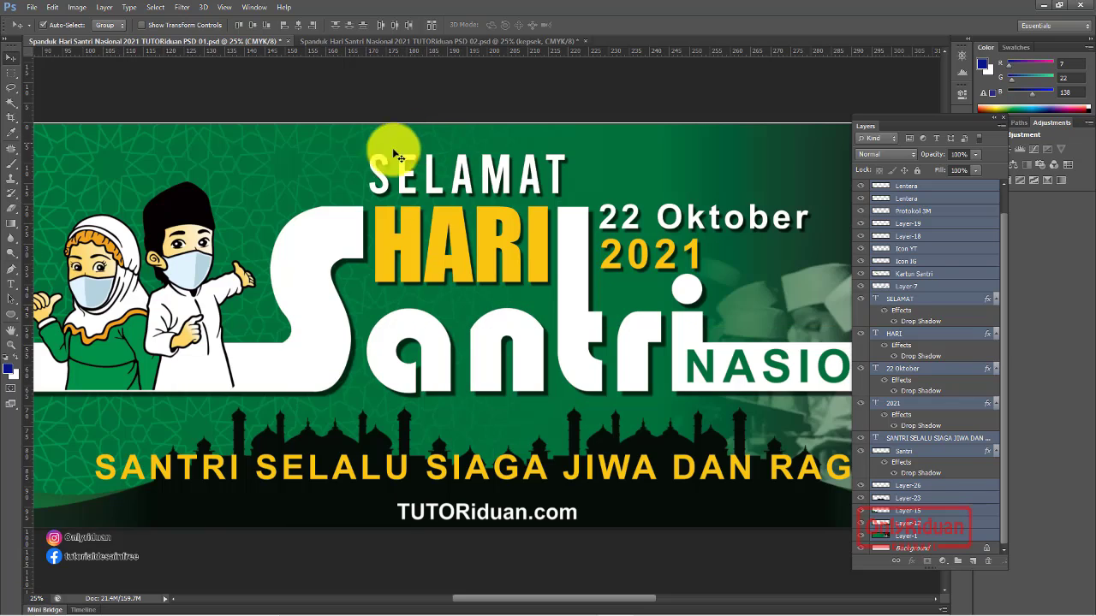
{"action": "key", "text": "ctrl+0"}
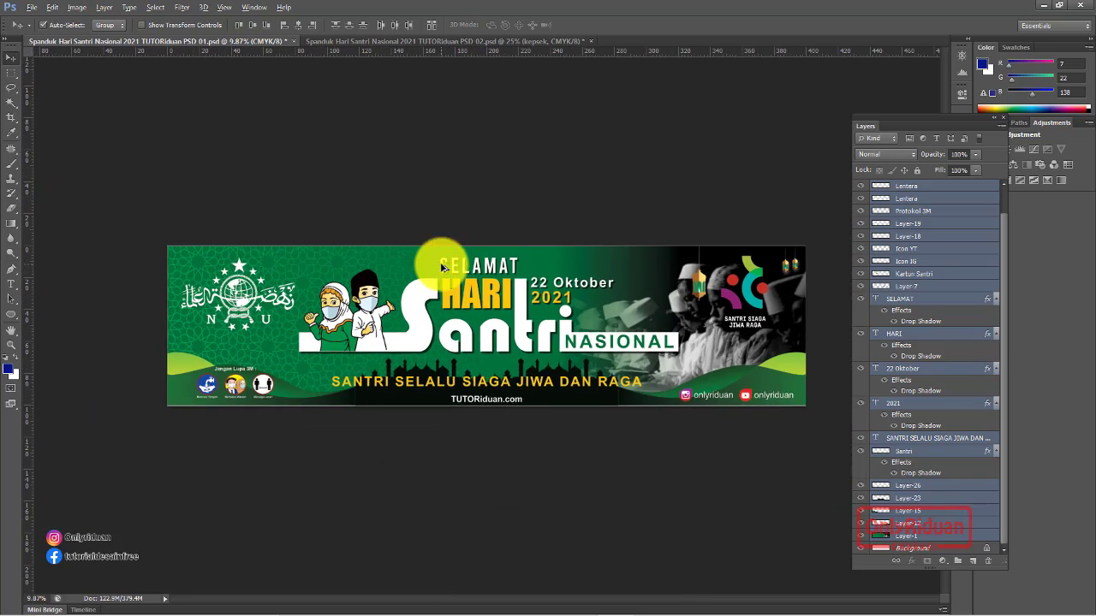
{"action": "scroll", "coordinate": [493, 279], "scroll_direction": "down", "scroll_amount": 2}
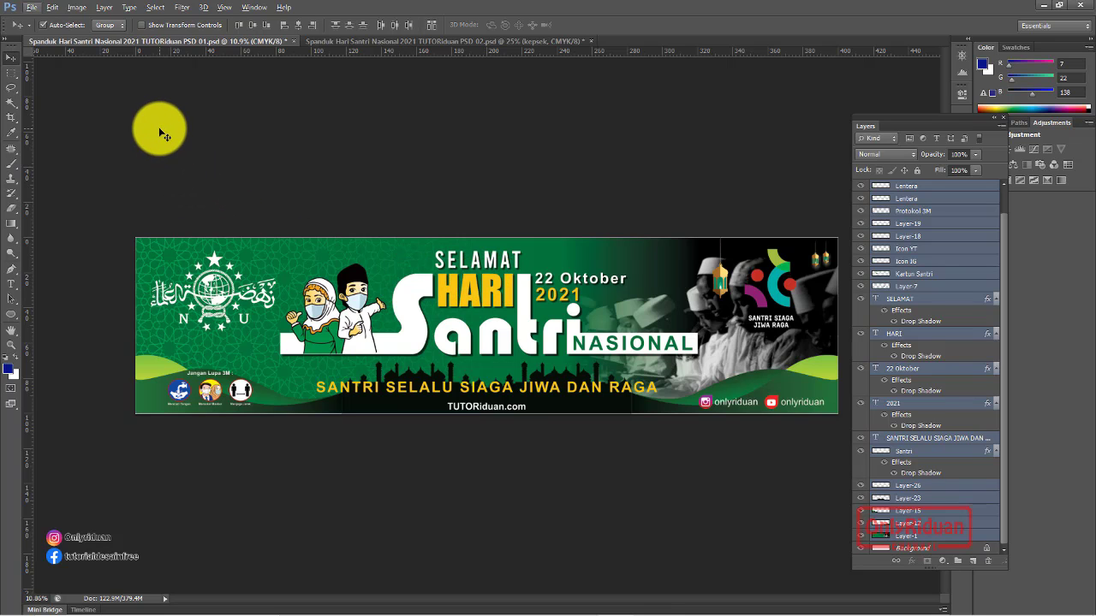
Save As into the CETAK folder and edit the file name to include SNI.
{"action": "left_click", "coordinate": [31, 6]}
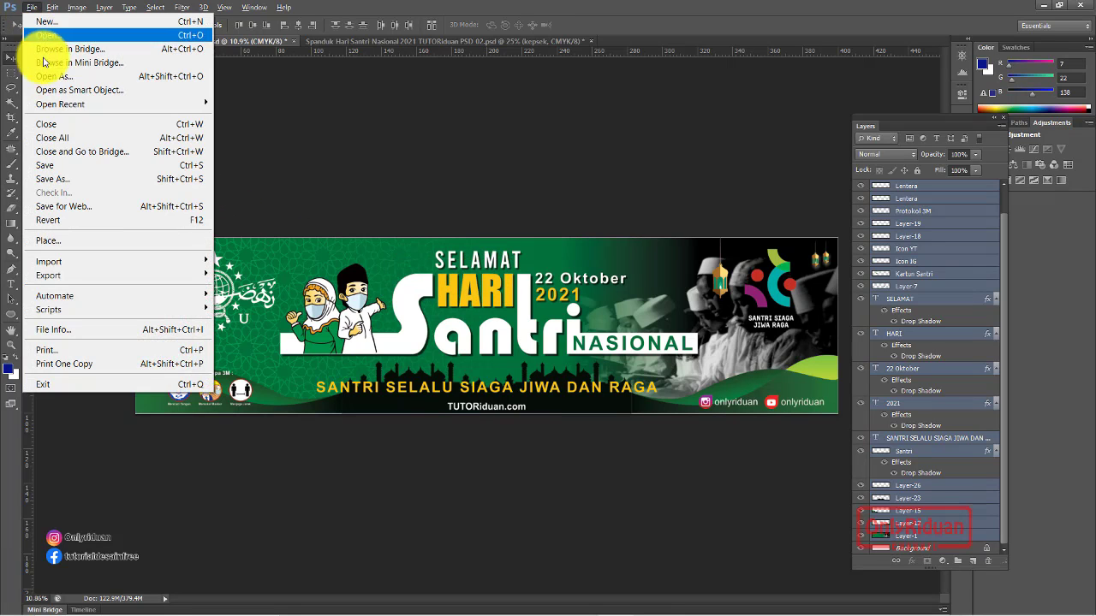
{"action": "left_click", "coordinate": [59, 178]}
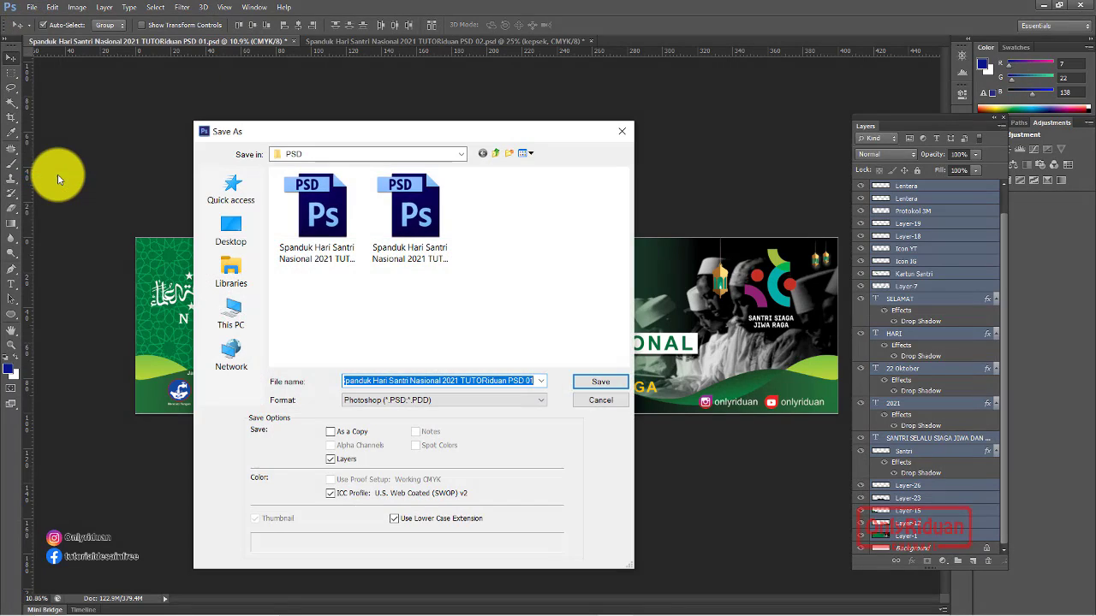
{"action": "left_click", "coordinate": [495, 154]}
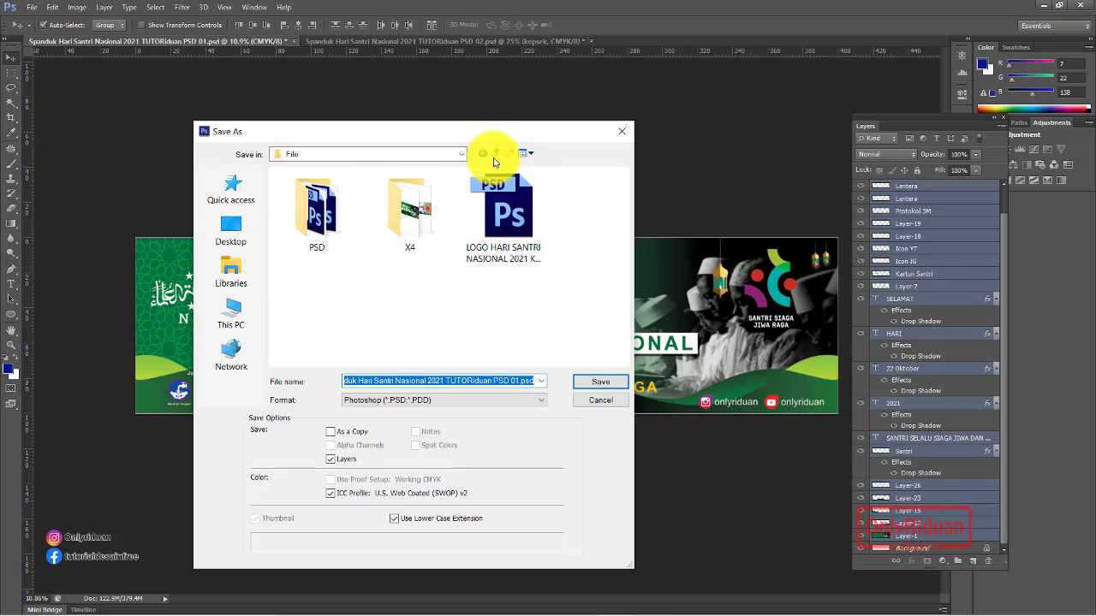
{"action": "left_click", "coordinate": [495, 153]}
{"action": "double_click", "coordinate": [332, 212]}
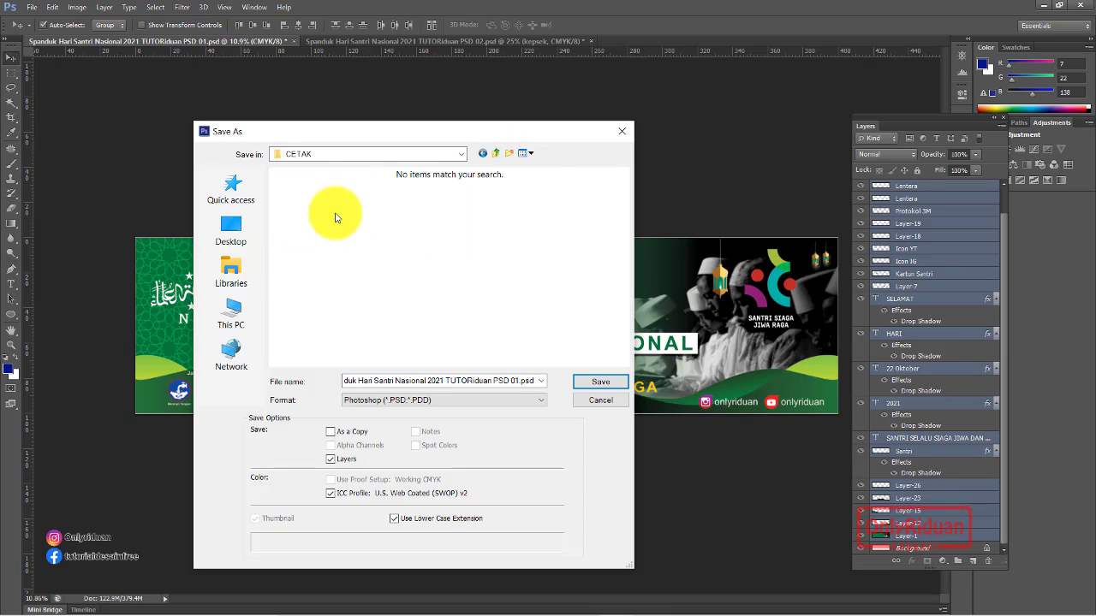
{"action": "left_click", "coordinate": [463, 381]}
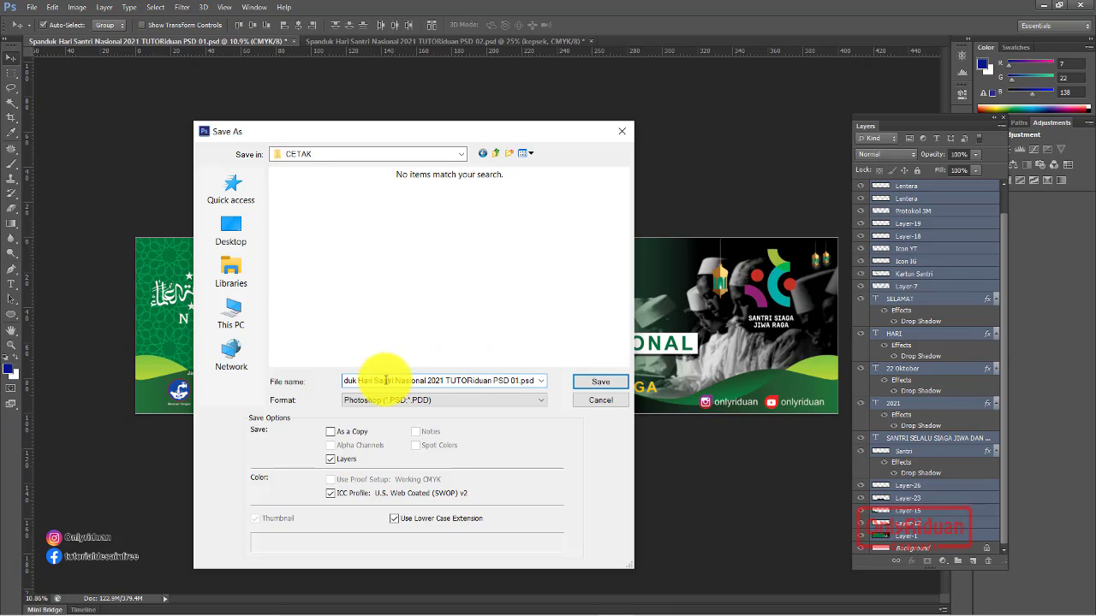
{"action": "mouse_move", "coordinate": [363, 380]}
{"action": "left_mouse_down"}
{"action": "mouse_move", "coordinate": [435, 377]}
{"action": "mouse_move", "coordinate": [424, 381]}
{"action": "left_mouse_up"}
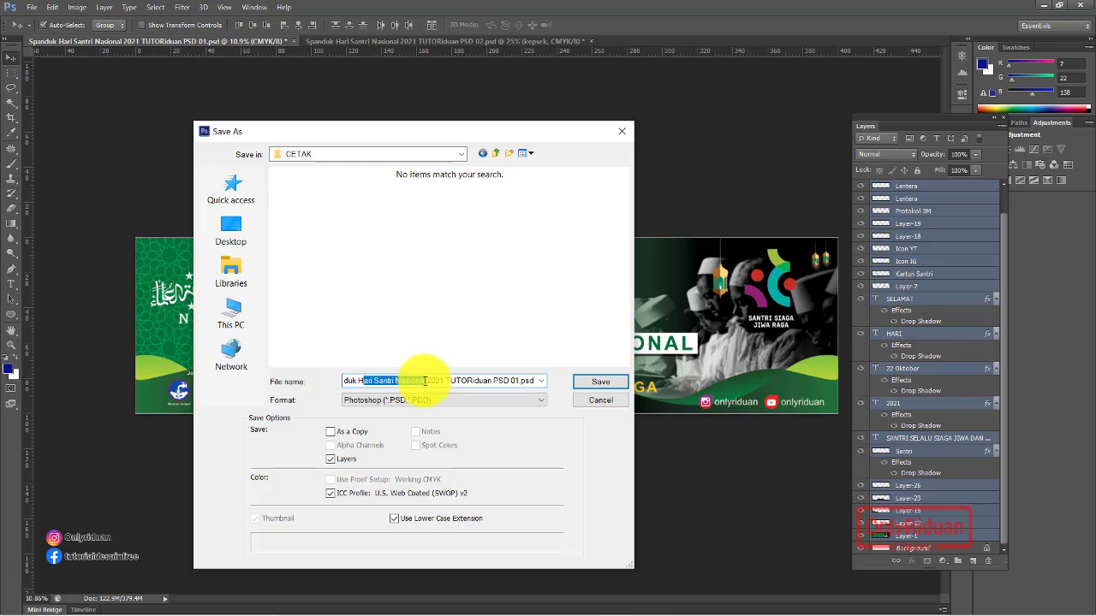
{"action": "type", "text": "SNI"}
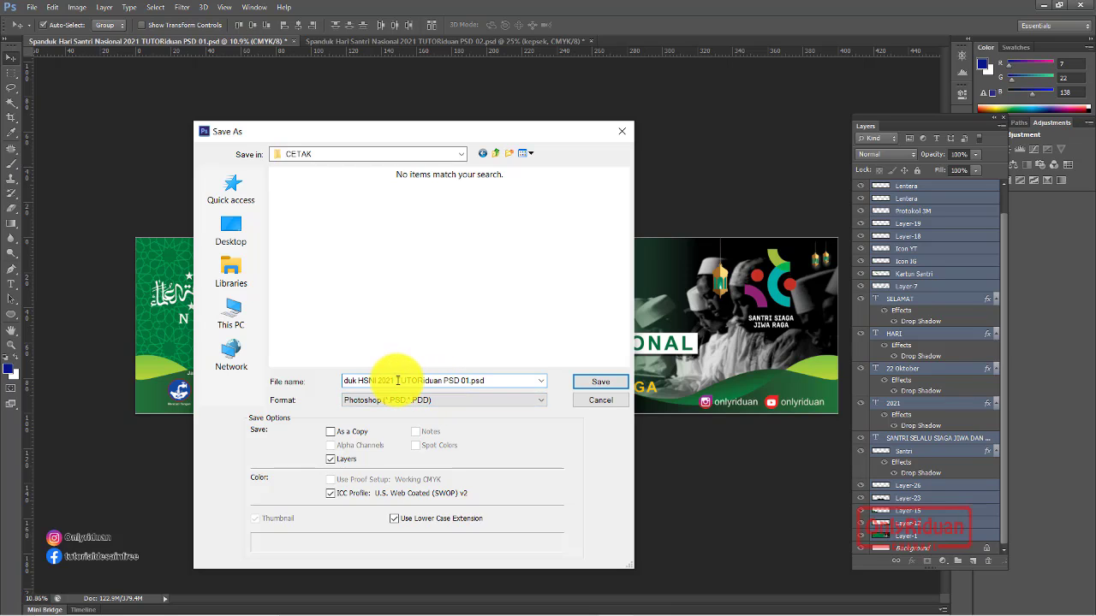
{"action": "left_click_drag", "start_coordinate": [395, 381], "coordinate": [441, 380]}
{"action": "type", "text": "1X4M 1 LEMBAR MA"}
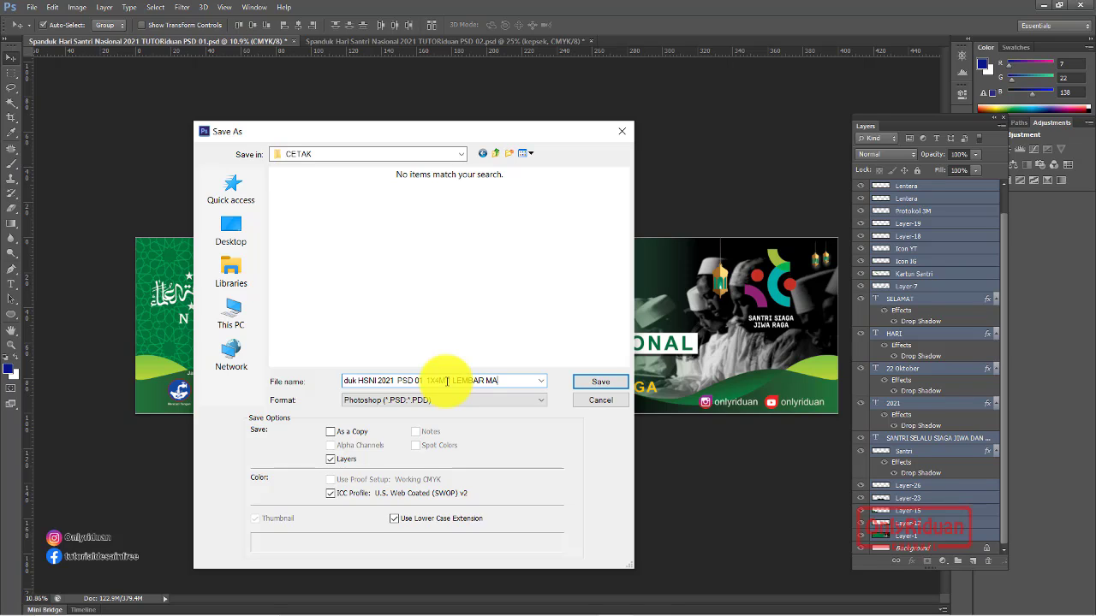
Save the banner in JPEG format, accepting the quality-12 JPEG options.
{"action": "left_click", "coordinate": [398, 399]}
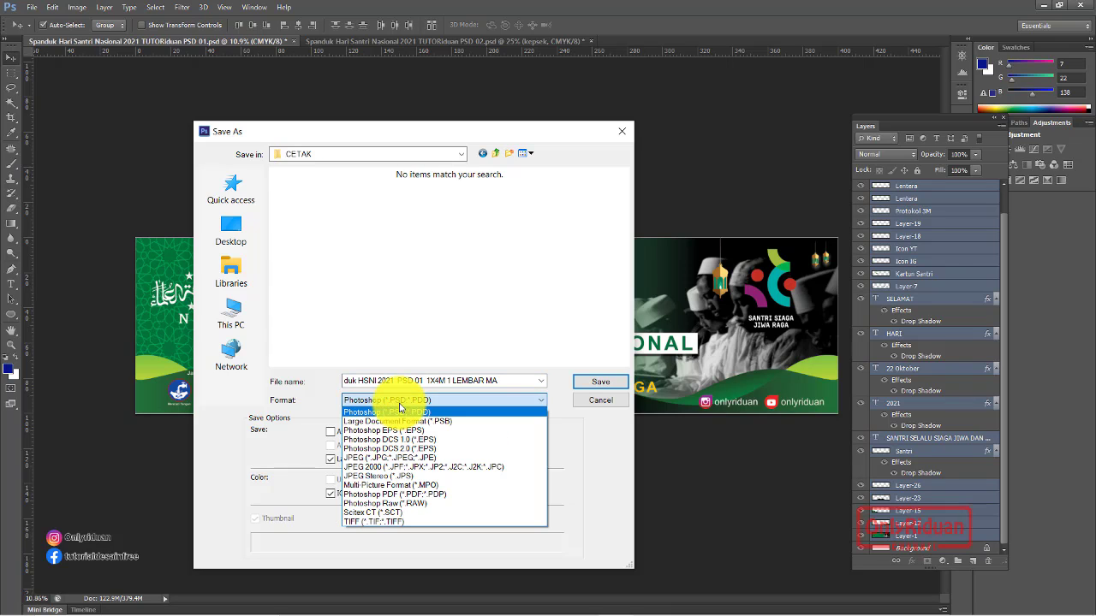
{"action": "left_click", "coordinate": [382, 458]}
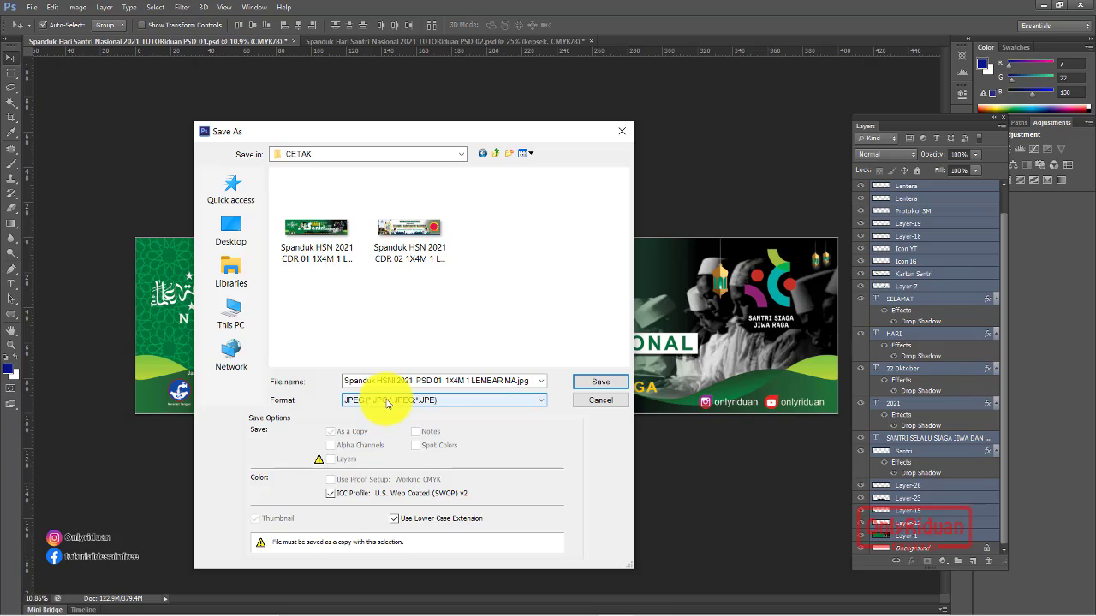
{"action": "left_click", "coordinate": [599, 381]}
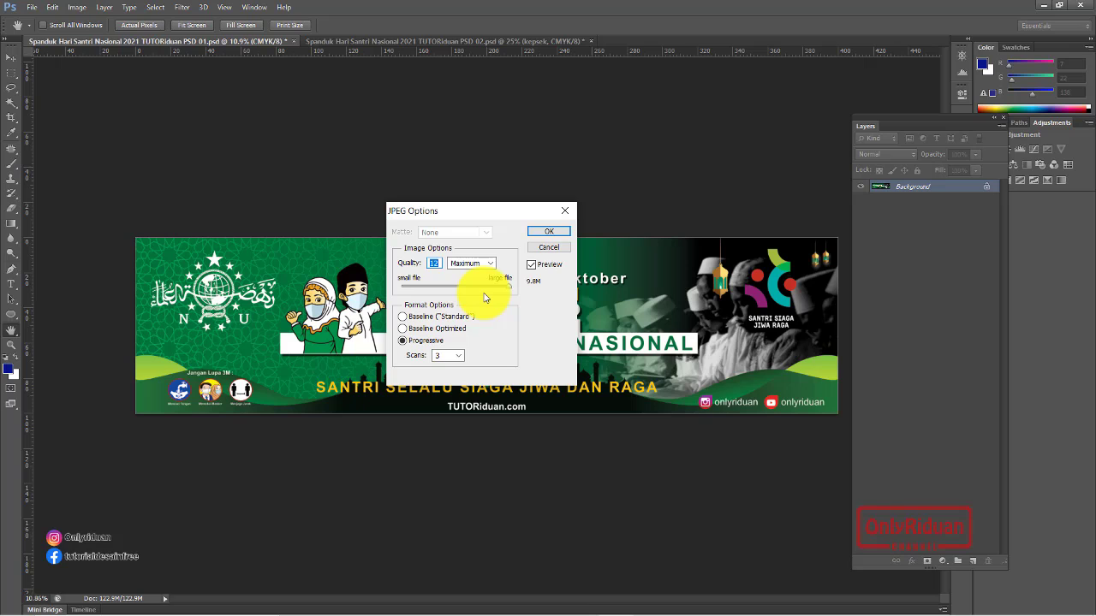
{"action": "left_click", "coordinate": [550, 232]}
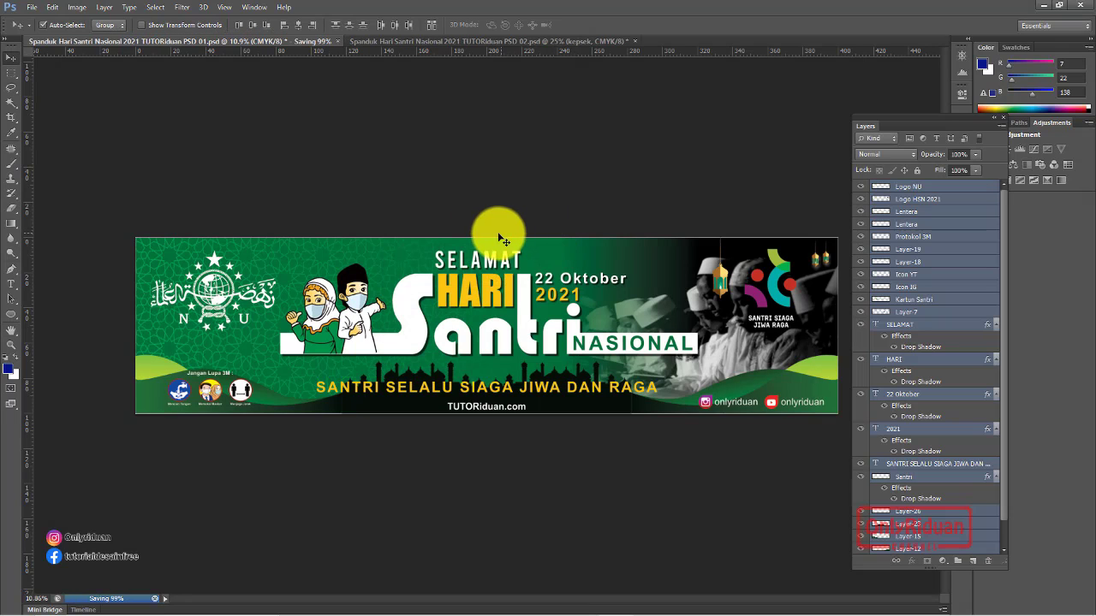
{"action": "left_click", "coordinate": [428, 42]}
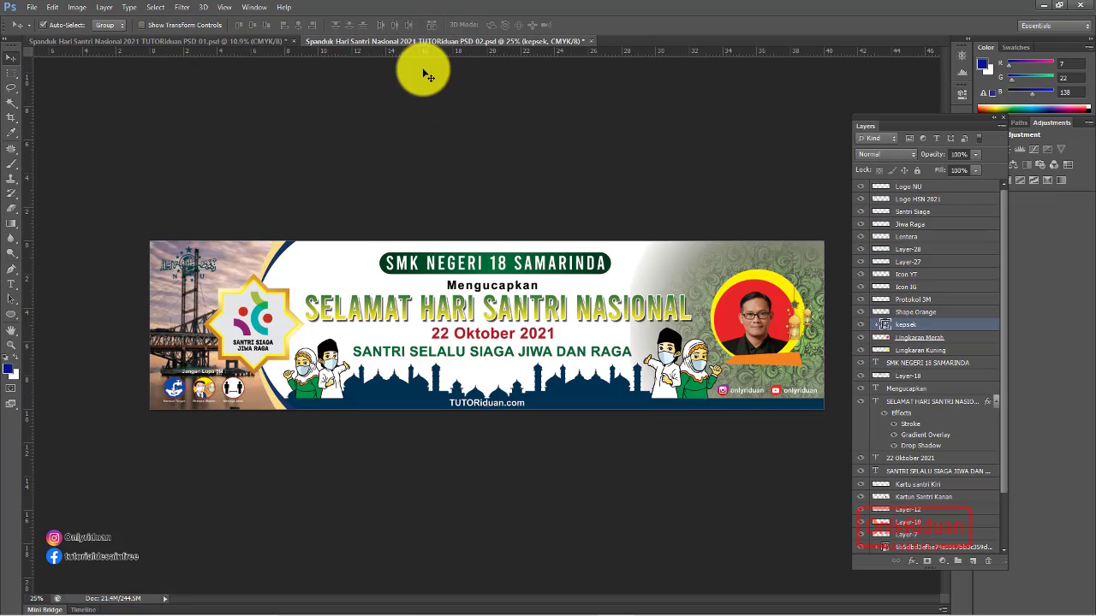
Select all layers of 02.psd and set its image size to 400 cm wide at 90 pixels/inch.
{"action": "key", "text": "ctrl+alt+a"}
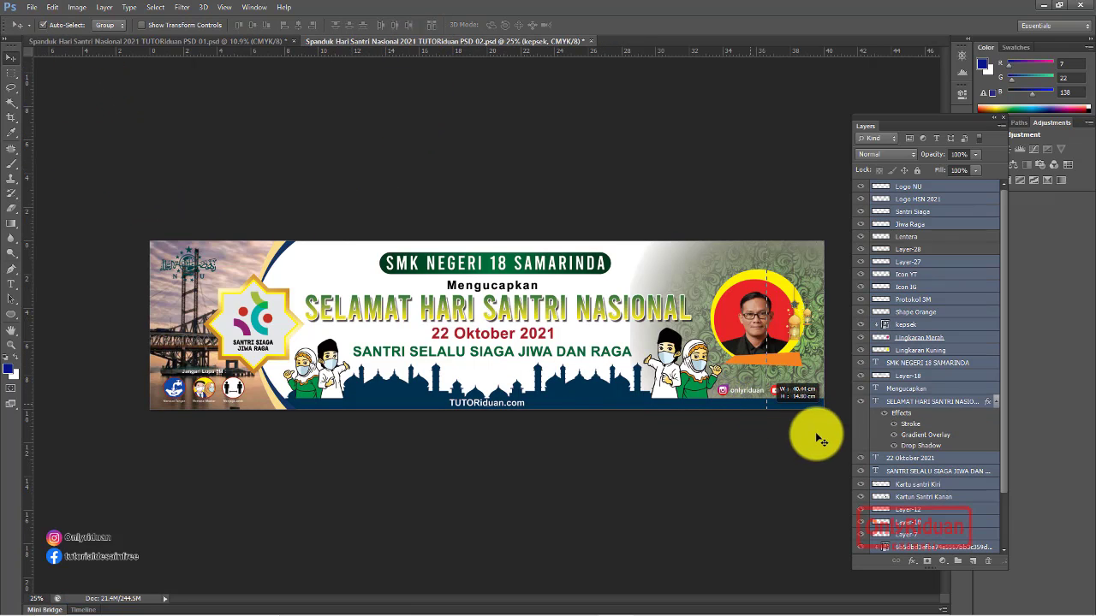
{"action": "left_click", "coordinate": [78, 12]}
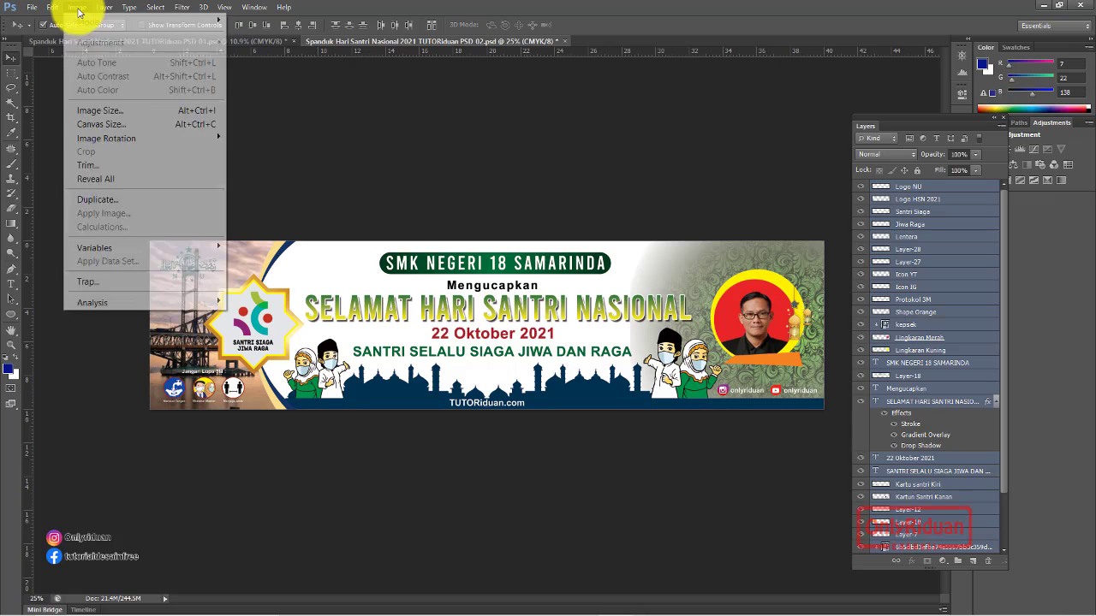
{"action": "left_click", "coordinate": [102, 112]}
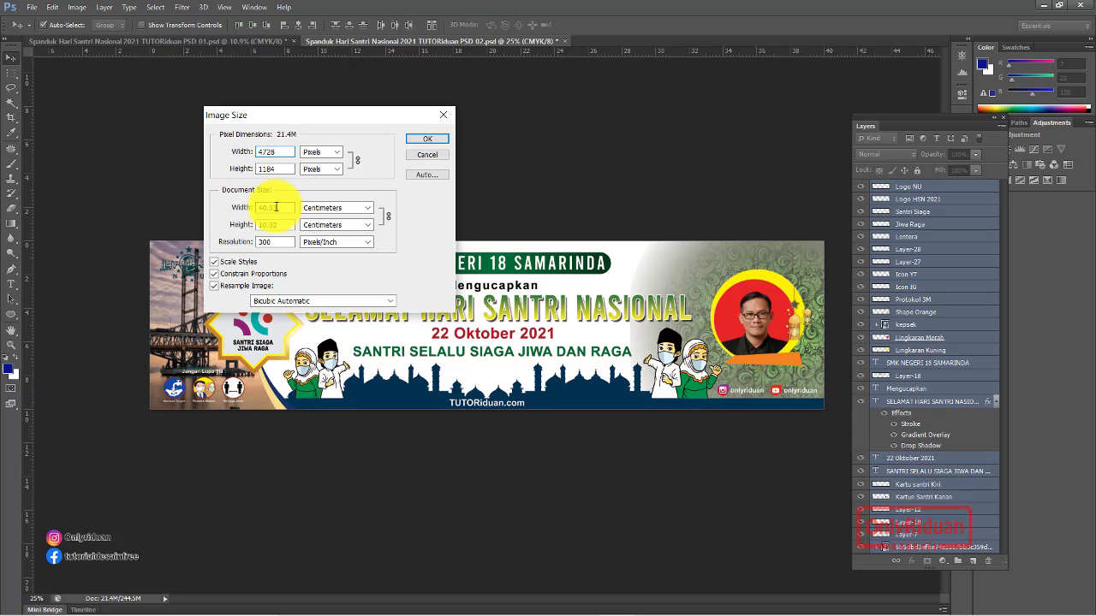
{"action": "left_click_drag", "start_coordinate": [276, 207], "coordinate": [254, 214]}
{"action": "type", "text": "400"}
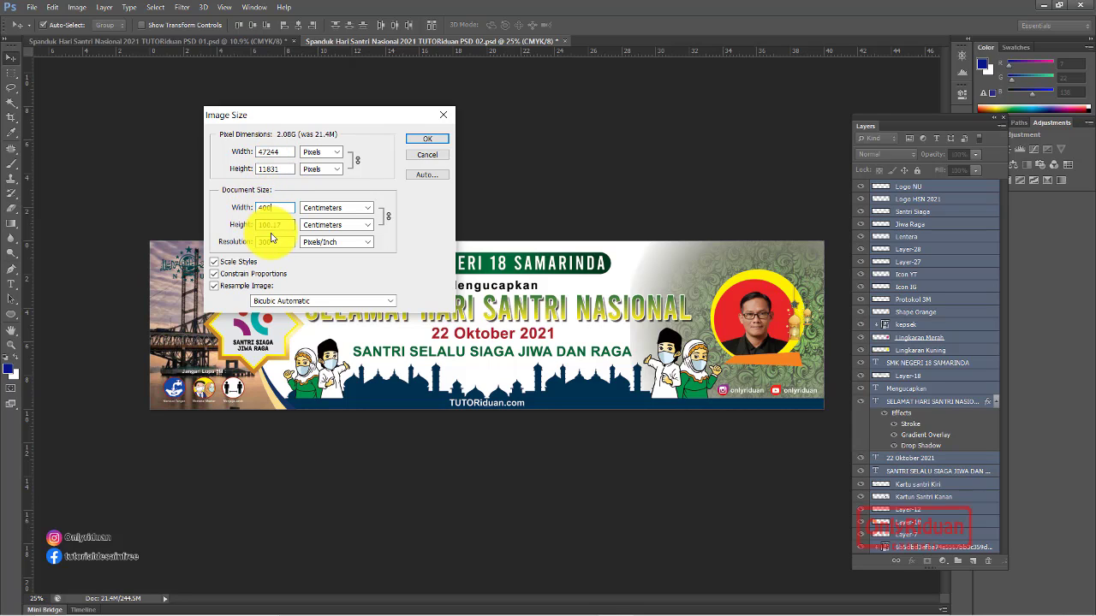
{"action": "left_click_drag", "start_coordinate": [286, 241], "coordinate": [234, 243]}
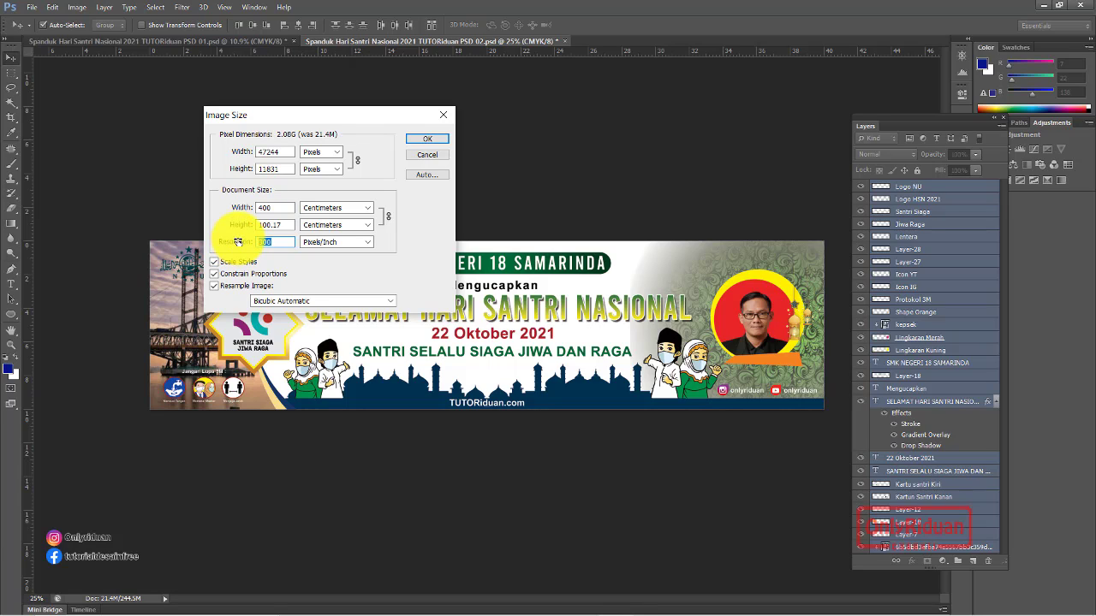
{"action": "type", "text": "90"}
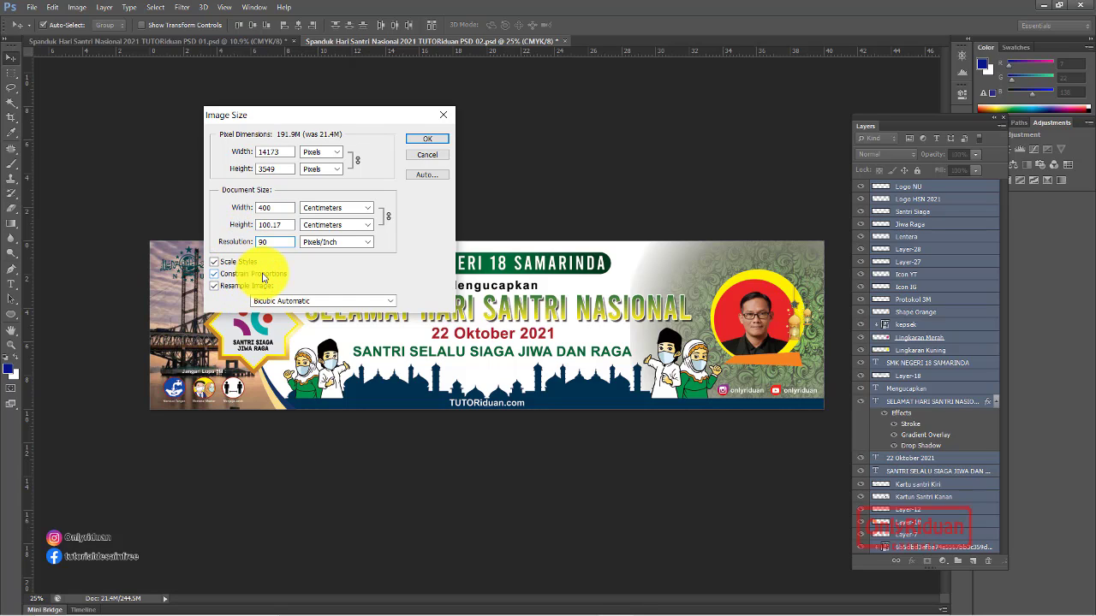
{"action": "left_click", "coordinate": [428, 142]}
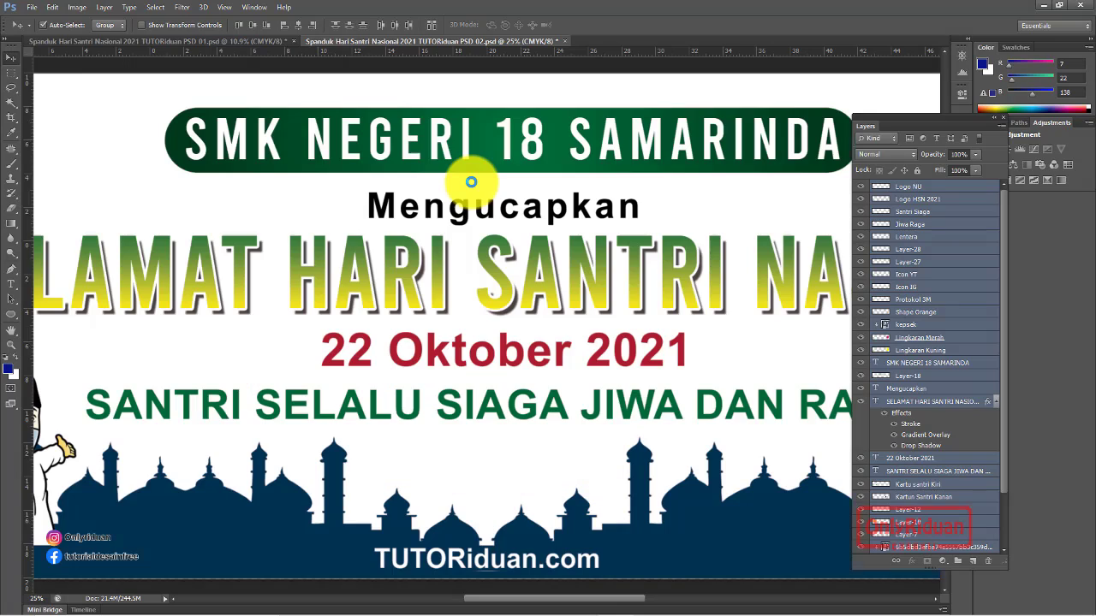
{"action": "scroll", "coordinate": [470, 181], "scroll_direction": "down", "scroll_amount": 3}
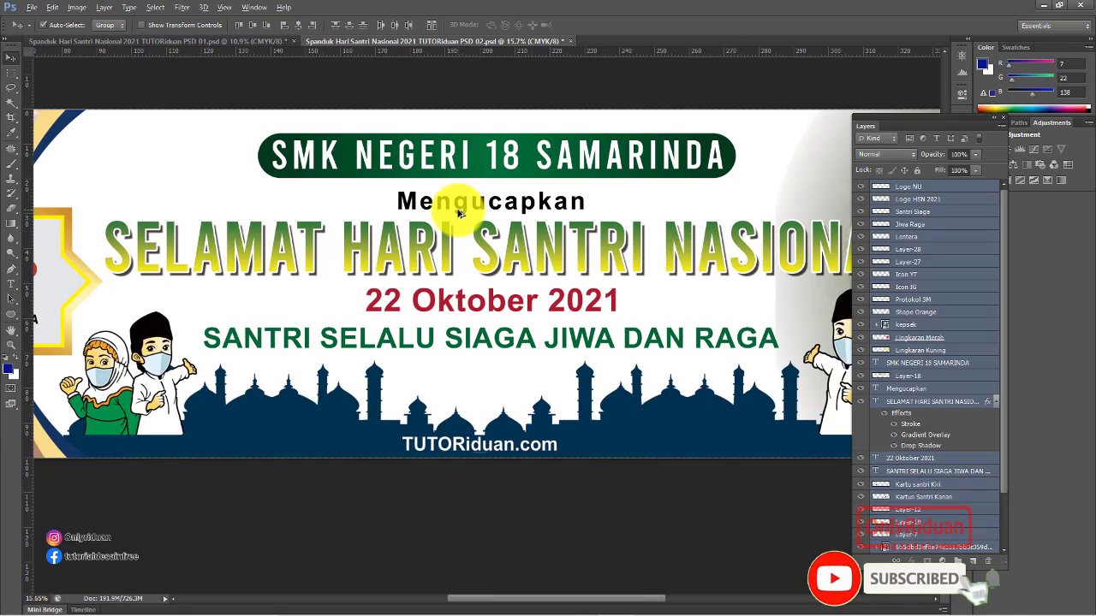
{"action": "scroll", "coordinate": [458, 213], "scroll_direction": "down", "scroll_amount": 1}
{"action": "scroll", "coordinate": [458, 212], "scroll_direction": "down", "scroll_amount": 1}
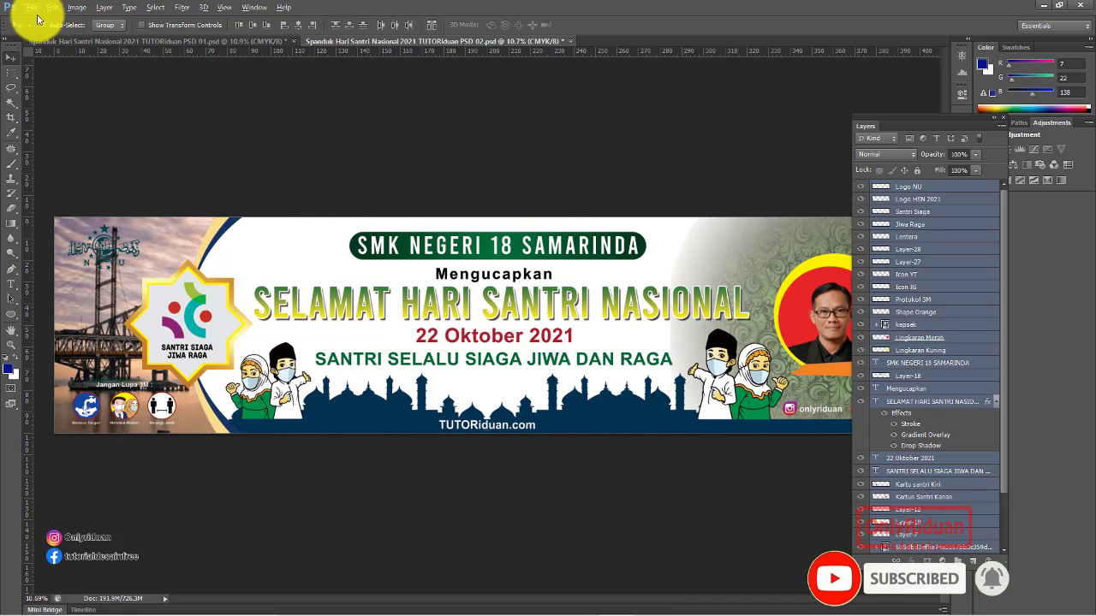
Save As into the CETAK folder with JPEG as the format.
{"action": "left_click", "coordinate": [32, 8]}
{"action": "left_click", "coordinate": [63, 179]}
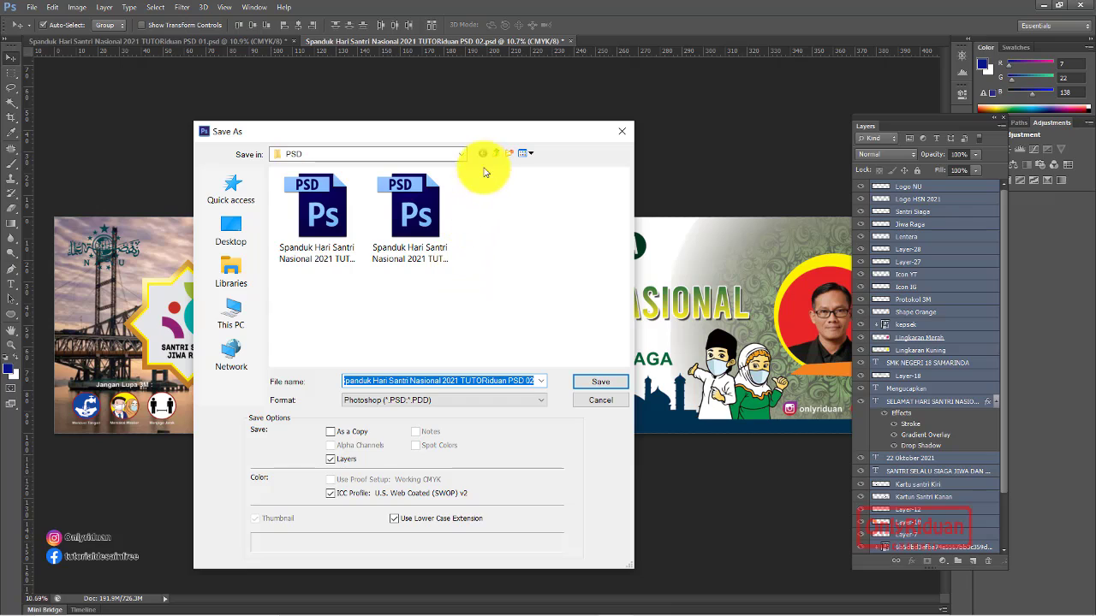
{"action": "left_click", "coordinate": [495, 153]}
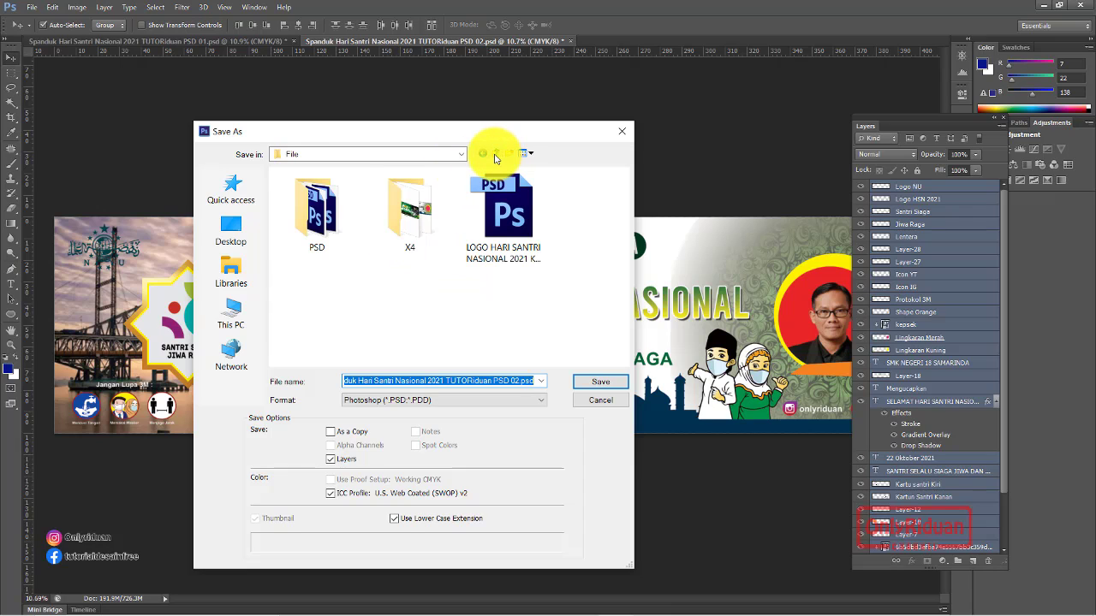
{"action": "left_click", "coordinate": [495, 154]}
{"action": "double_click", "coordinate": [335, 208]}
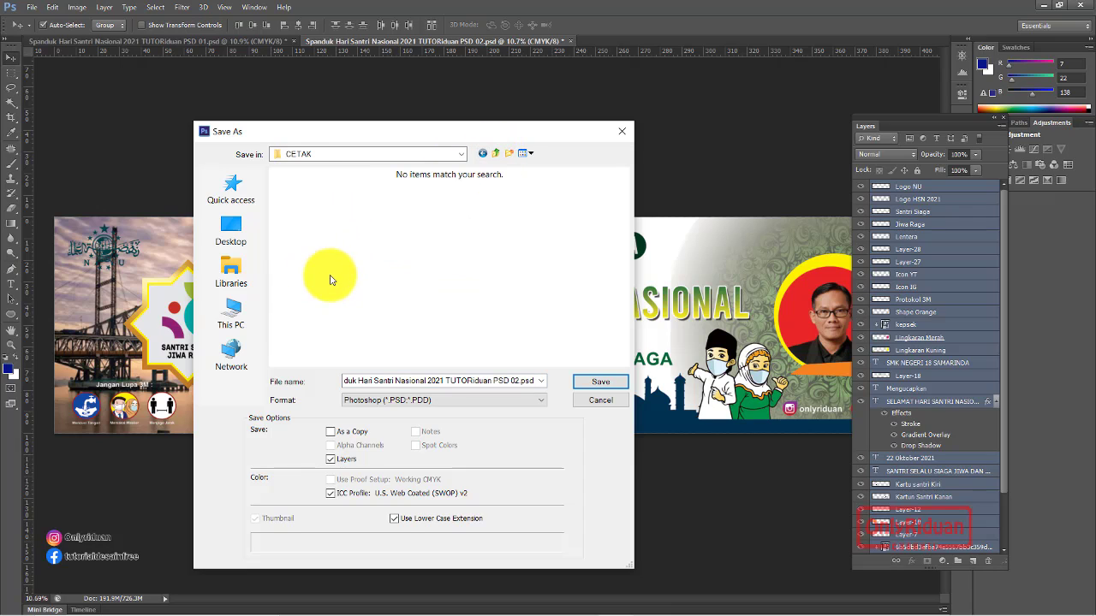
{"action": "left_click", "coordinate": [383, 400]}
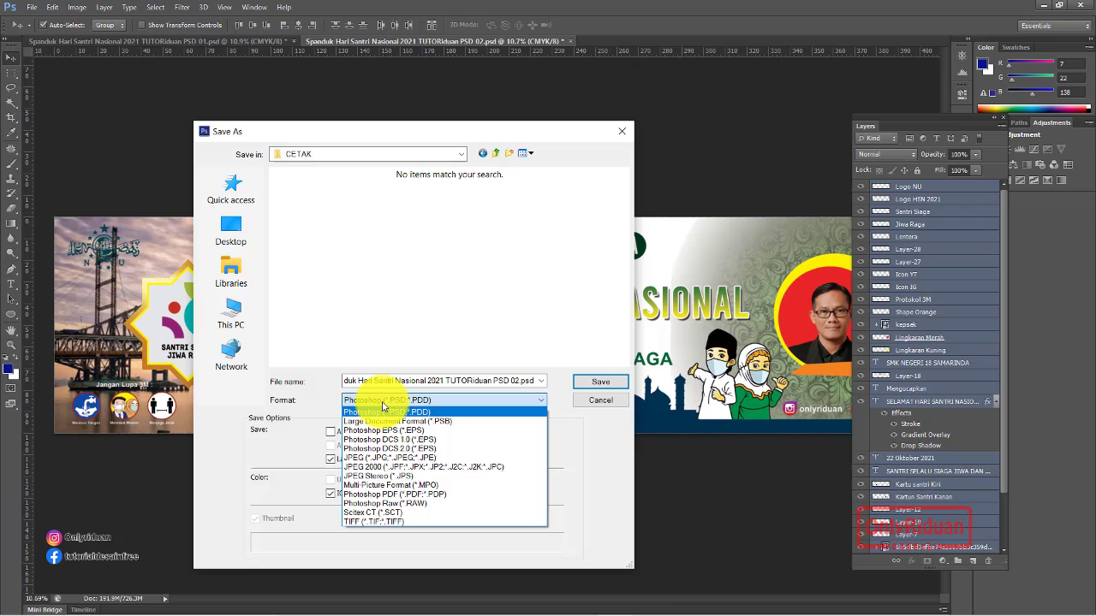
{"action": "left_click", "coordinate": [412, 459]}
Name the file Spanduk HSNI 2021 PSD 02 1X4M 1 LEMBAR MA and save at maximum quality.
{"action": "left_click", "coordinate": [507, 236]}
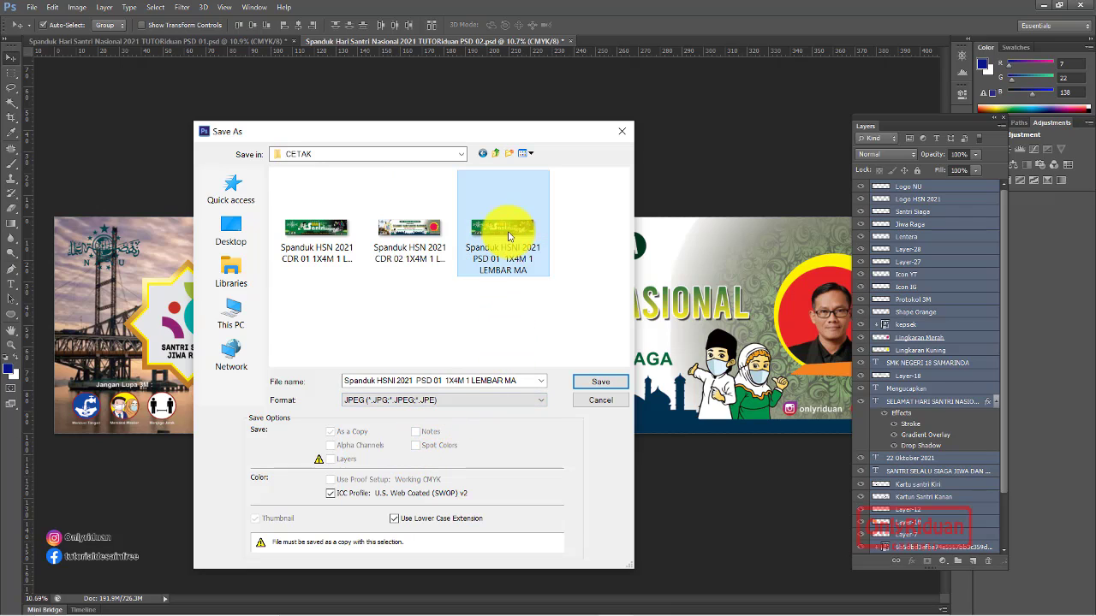
{"action": "left_click", "coordinate": [434, 380]}
{"action": "type", "text": "2"}
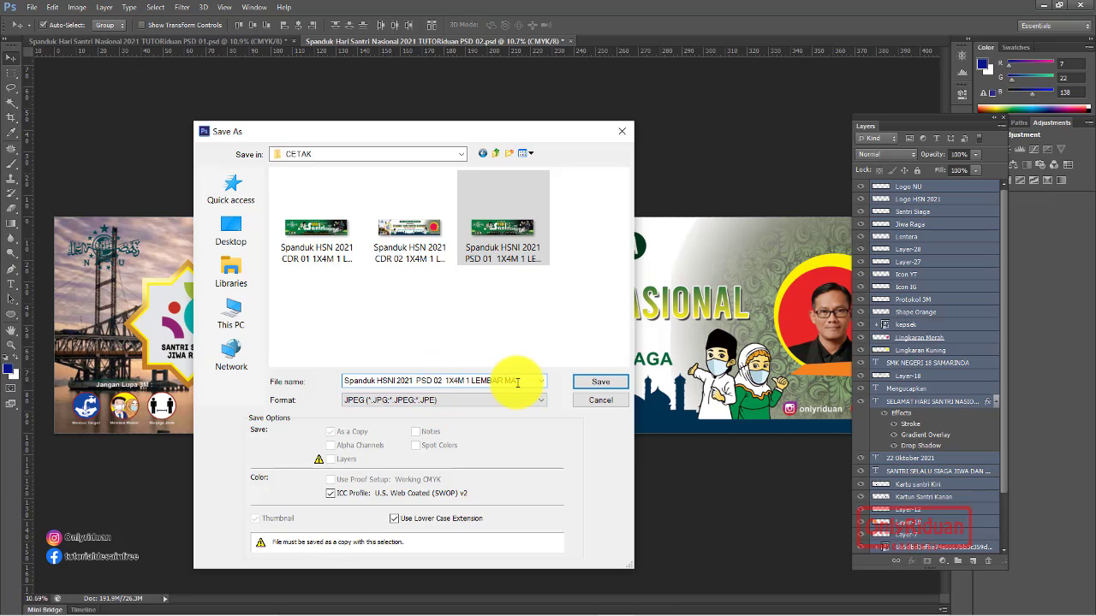
{"action": "left_click", "coordinate": [599, 381]}
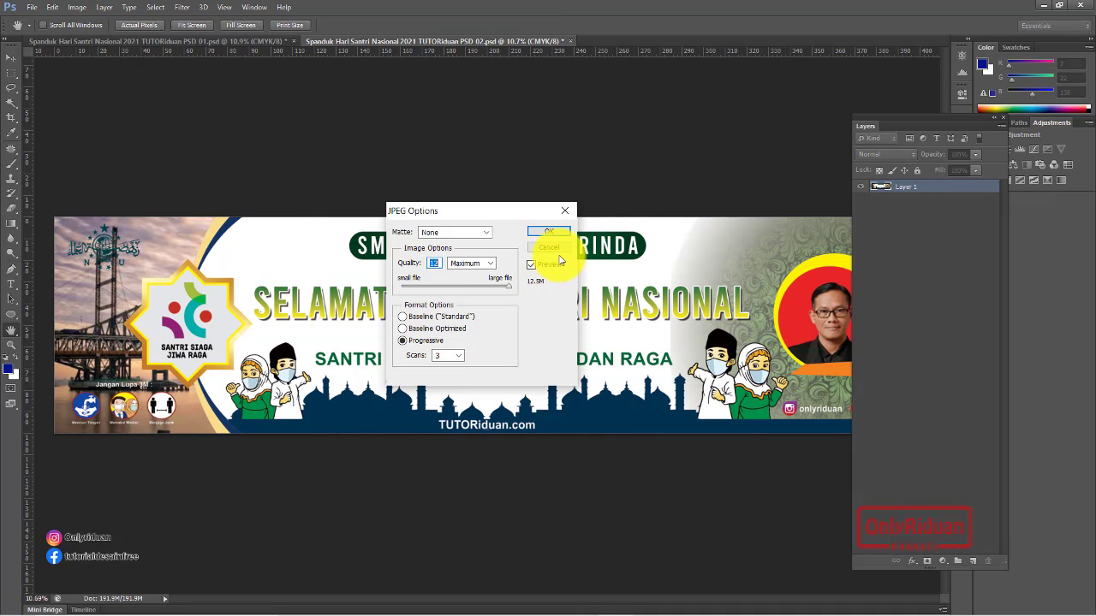
{"action": "left_click", "coordinate": [552, 230]}
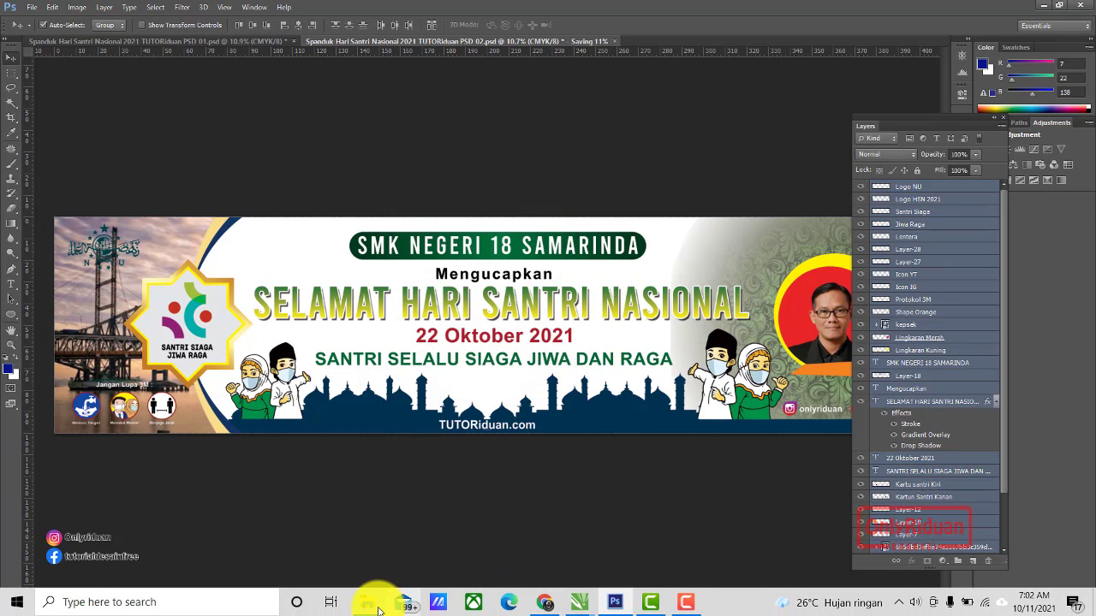
Open the CETAK folder in File Explorer and show the files as extra-large icons.
{"action": "left_click", "coordinate": [363, 603]}
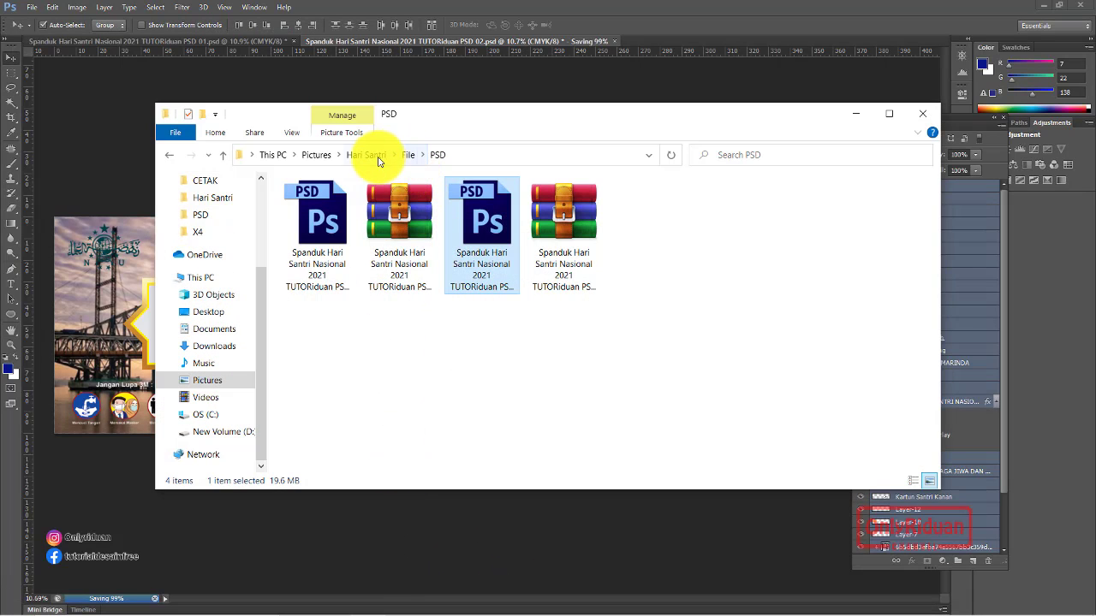
{"action": "left_click", "coordinate": [367, 155]}
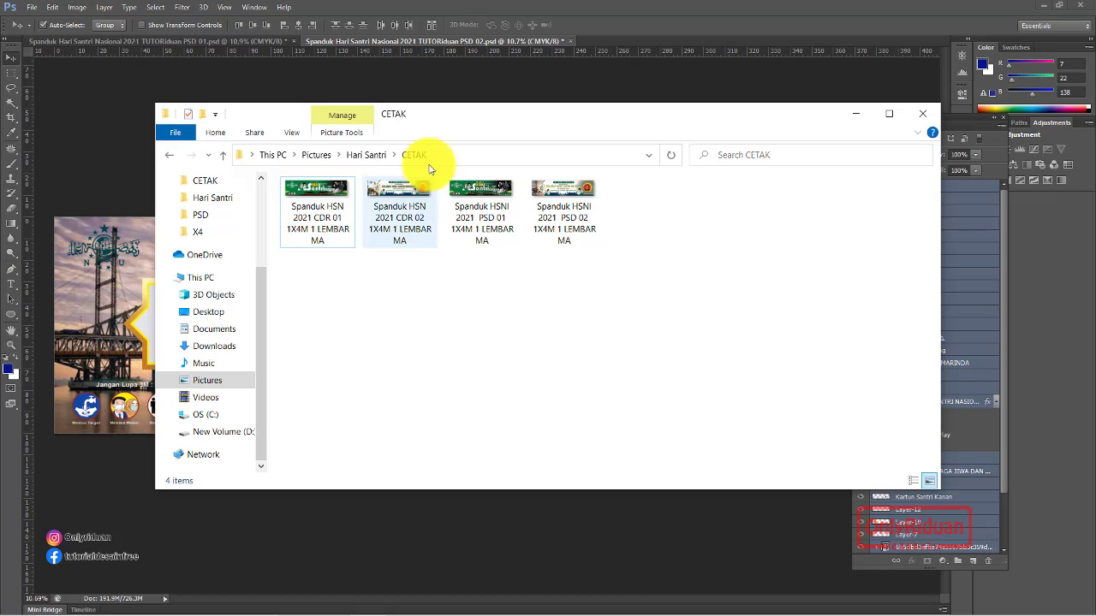
{"action": "left_click_drag", "start_coordinate": [433, 112], "coordinate": [426, 143]}
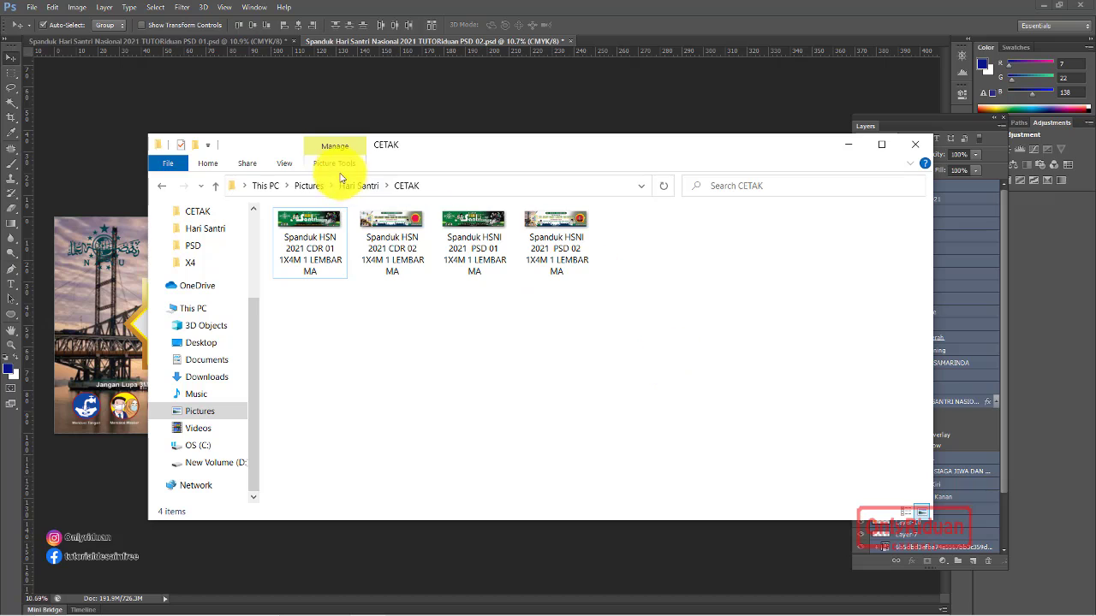
{"action": "left_click", "coordinate": [284, 163]}
{"action": "left_click", "coordinate": [270, 184]}
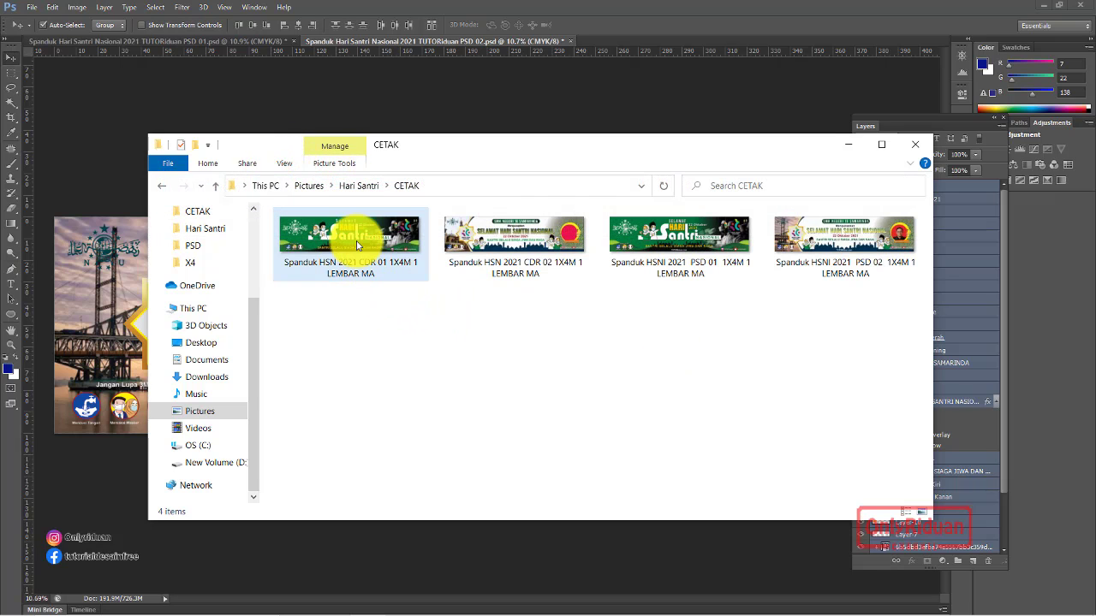
Check the CDR 01, CDR 02, PSD 01 and PSD 02 JPEGs, then minimise Explorer and Photoshop.
{"action": "left_click", "coordinate": [354, 240]}
{"action": "left_click", "coordinate": [476, 235]}
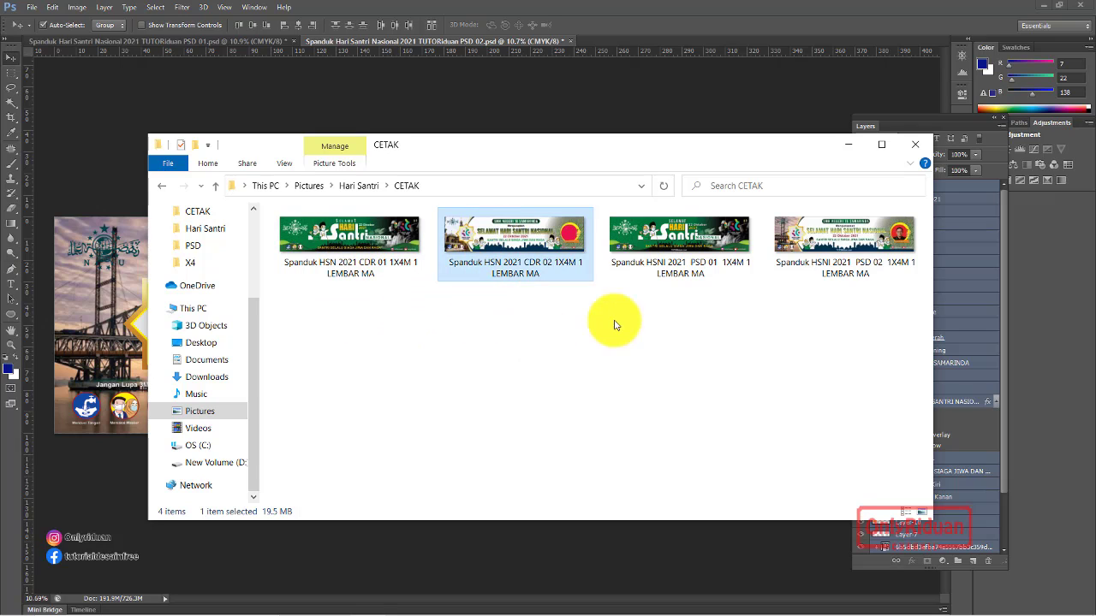
{"action": "left_click", "coordinate": [667, 238]}
{"action": "left_click", "coordinate": [806, 237]}
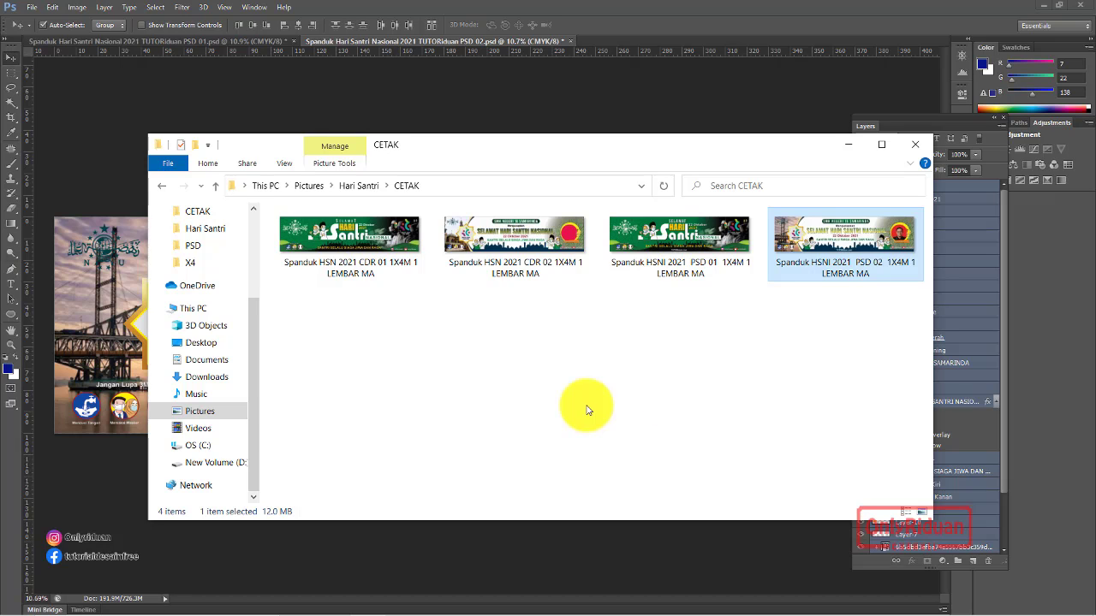
{"action": "left_click", "coordinate": [844, 148]}
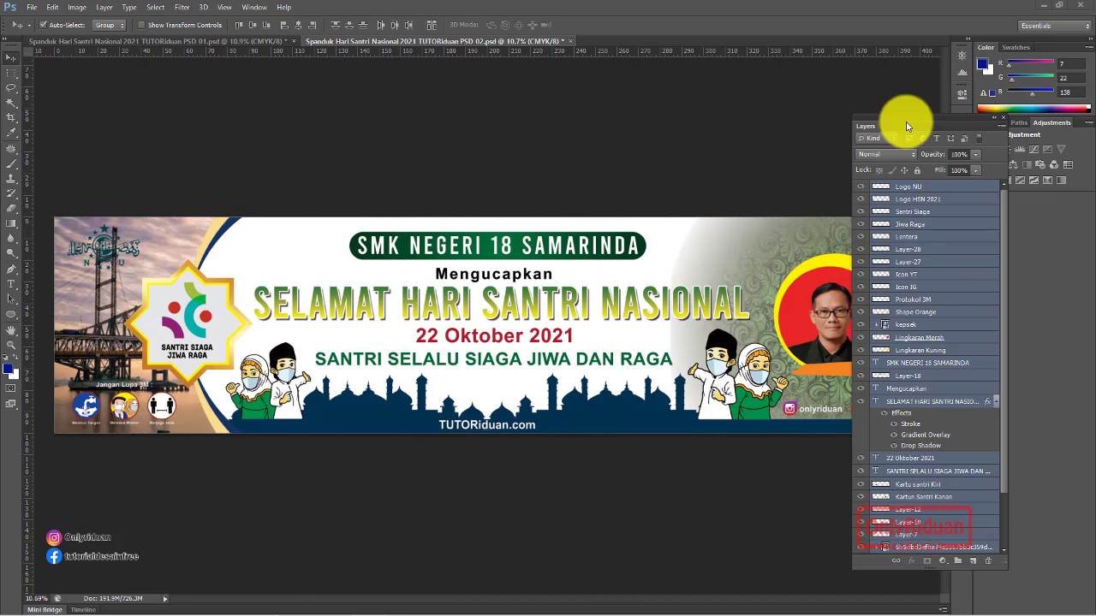
{"action": "left_click", "coordinate": [1042, 6]}
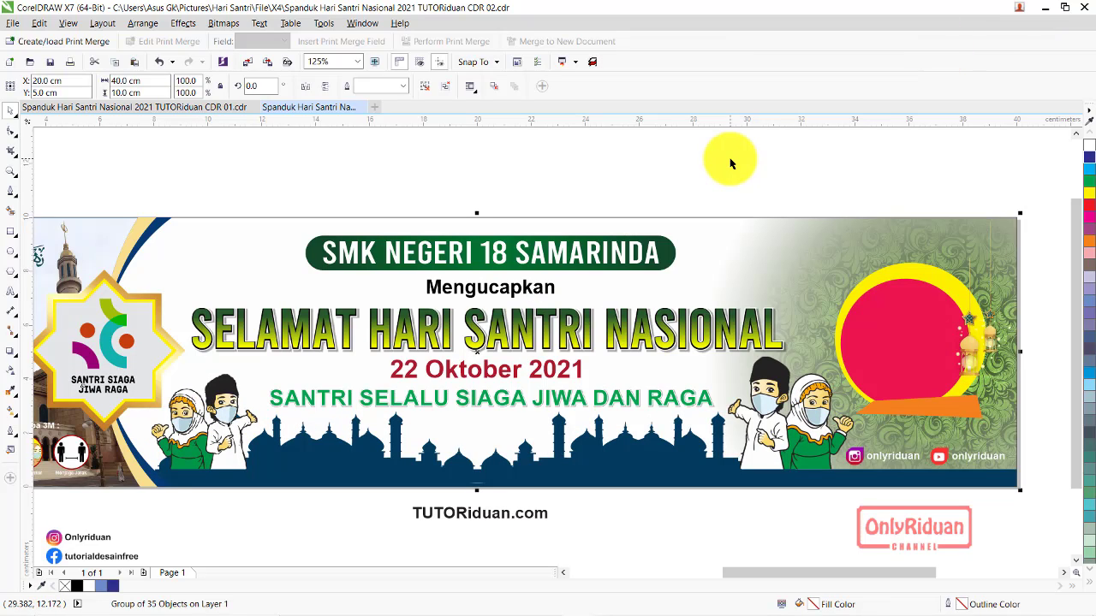